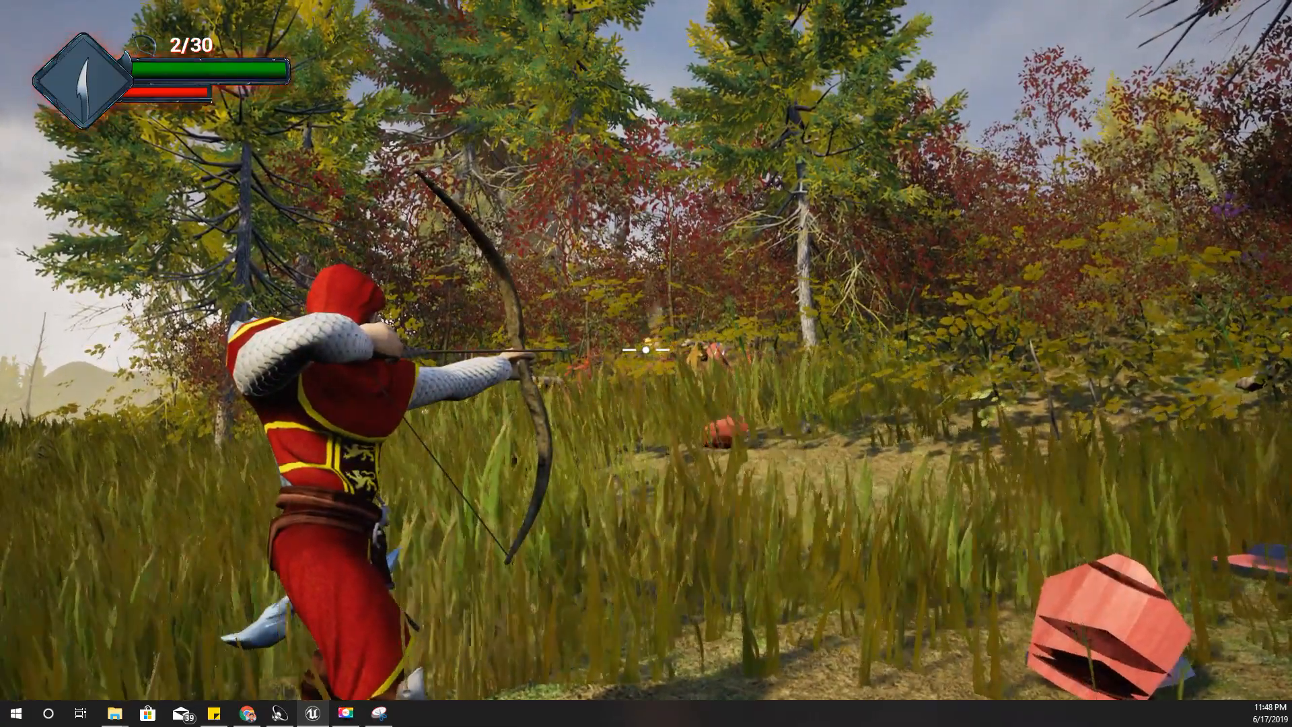
Step: Restart the level play test, shoot the explosive barrel with the bow, and end the test
{"action": "key", "text": "Escape"}
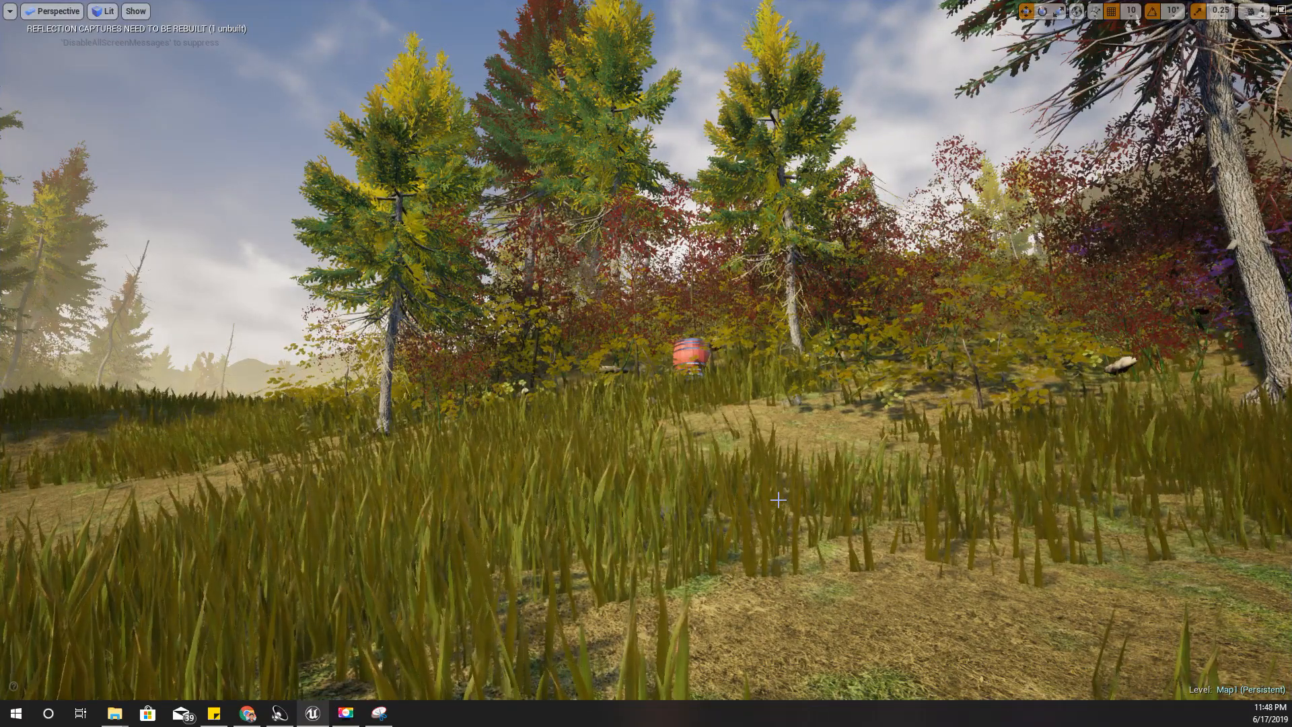
{"action": "key", "text": "alt+p"}
{"action": "key", "text": "w"}
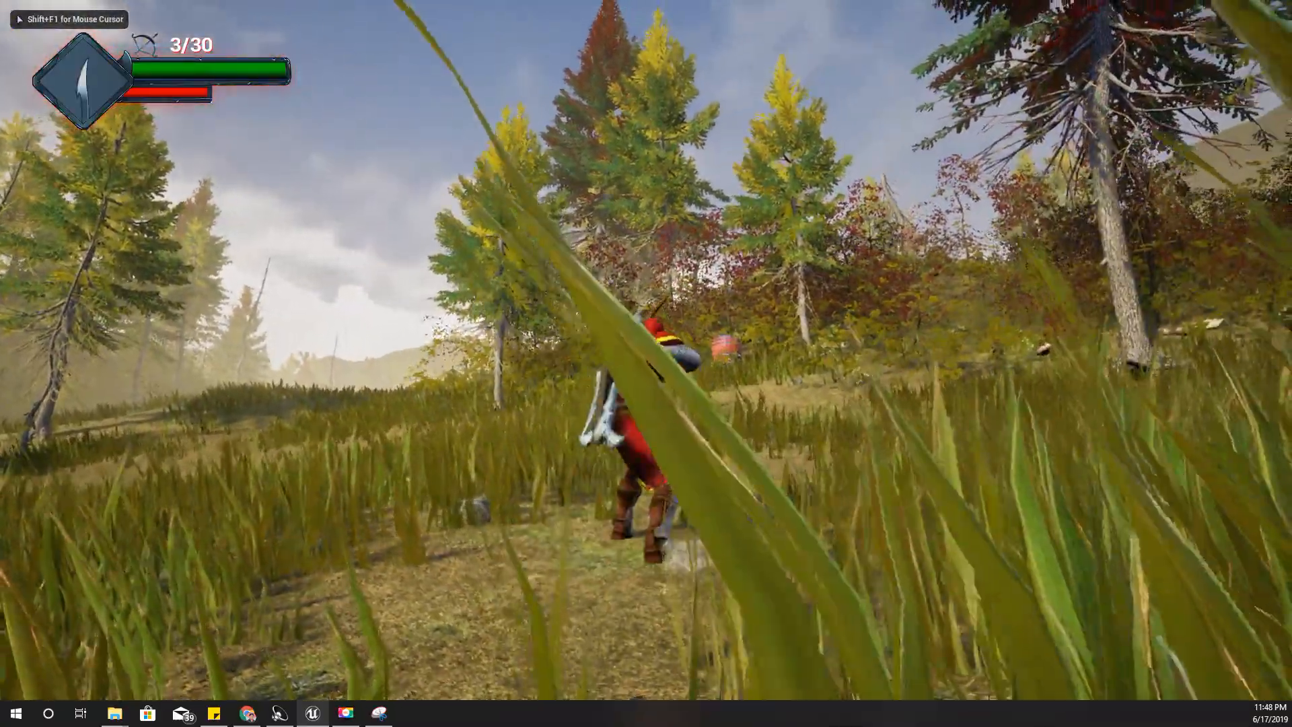
{"action": "right_click", "coordinate": [646, 350]}
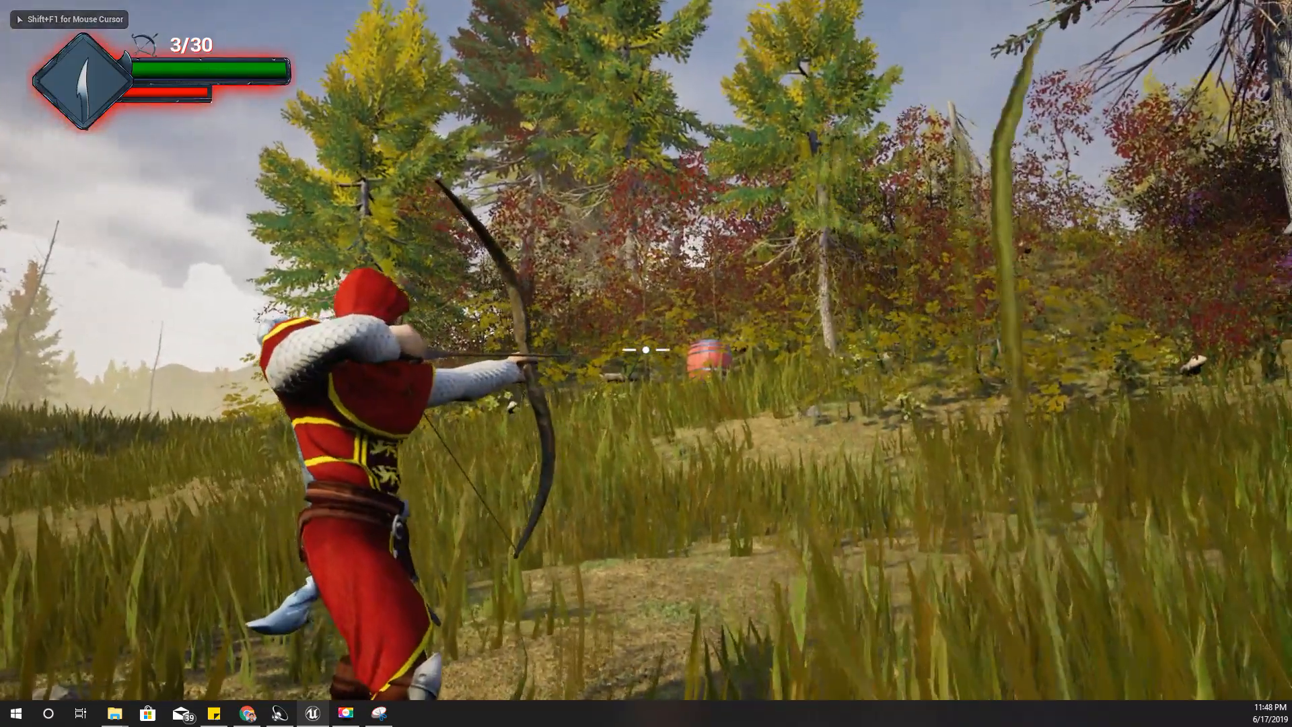
{"action": "key", "text": "f"}
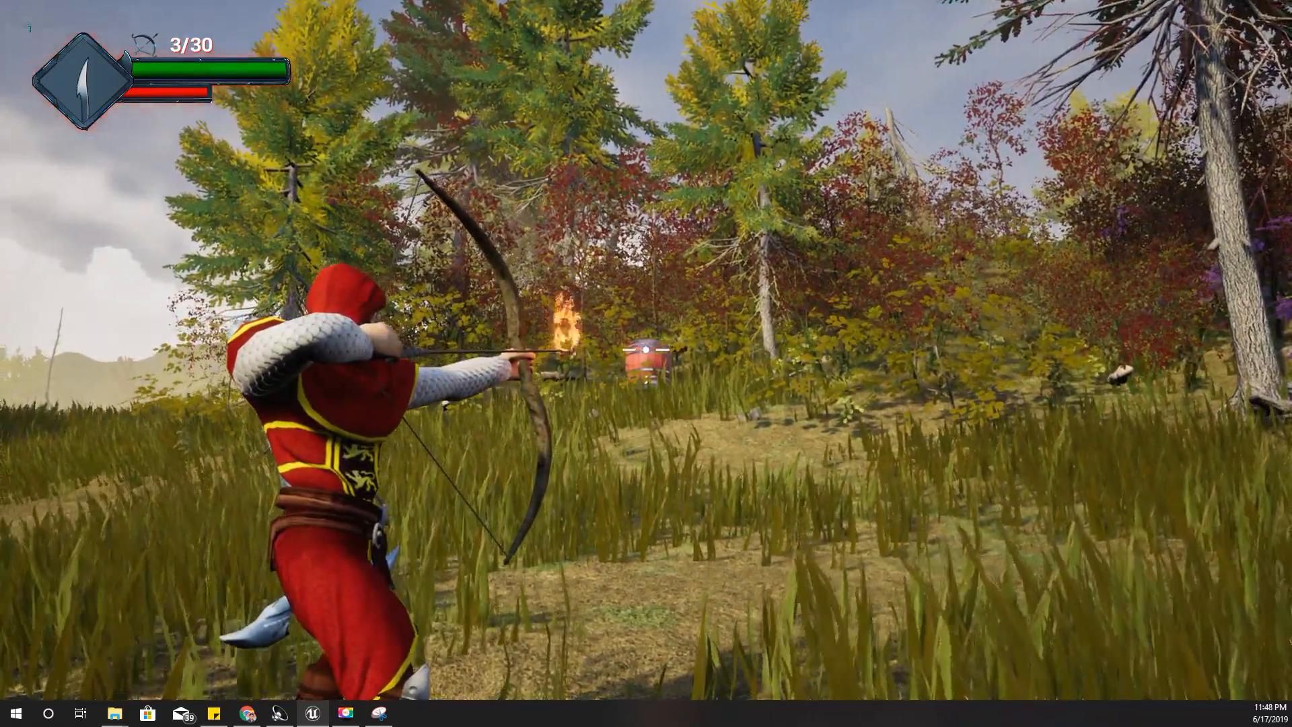
{"action": "left_click", "coordinate": [646, 350]}
{"action": "key", "text": "w"}
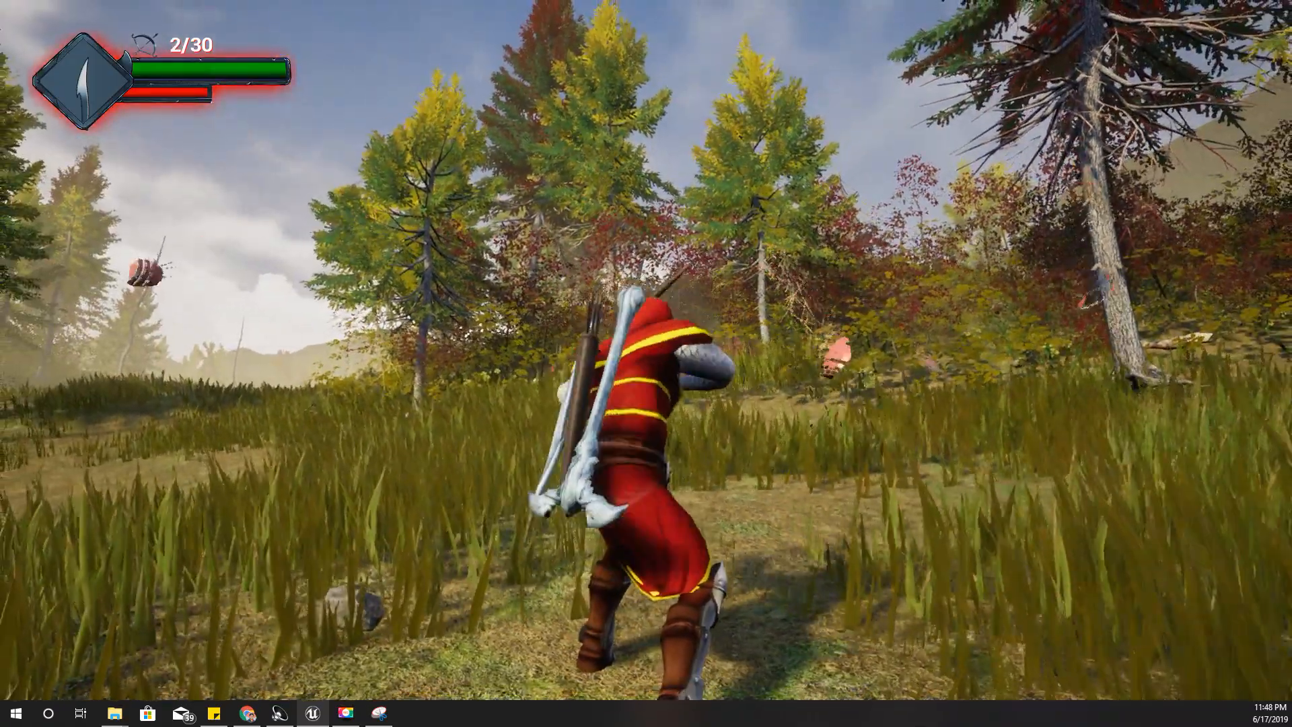
{"action": "right_click", "coordinate": [645, 350]}
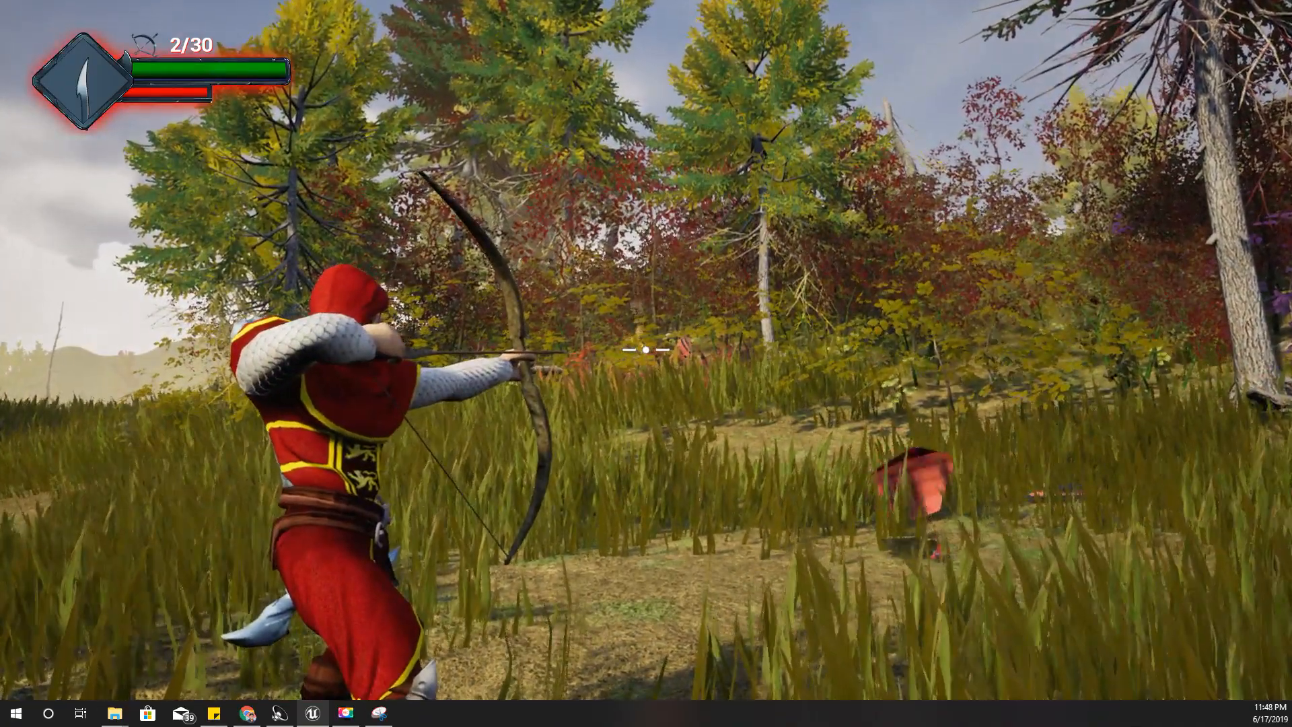
{"action": "key", "text": "Escape"}
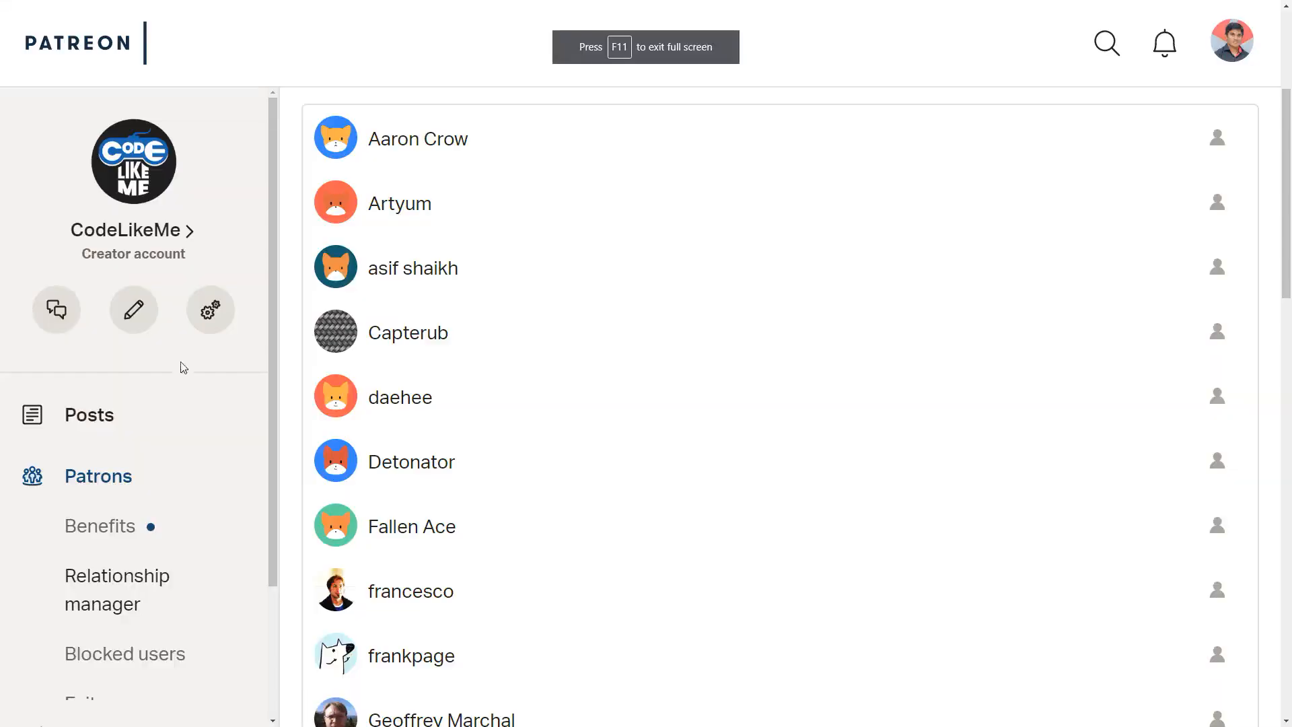
Step: Look through the list of patrons on the Patreon creator page
{"action": "scroll", "coordinate": [986, 439], "scroll_direction": "down", "scroll_amount": 1}
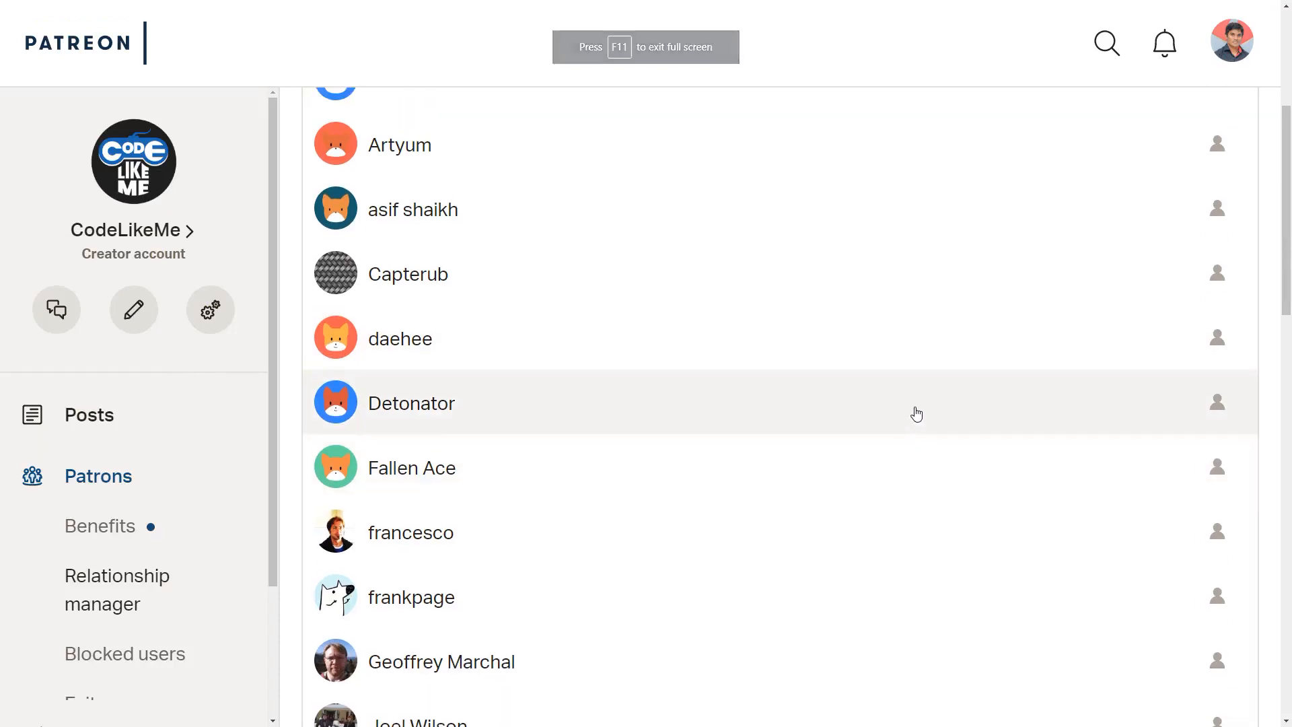
{"action": "scroll", "coordinate": [909, 408], "scroll_direction": "up", "scroll_amount": 3}
{"action": "scroll", "coordinate": [903, 403], "scroll_direction": "down", "scroll_amount": 5}
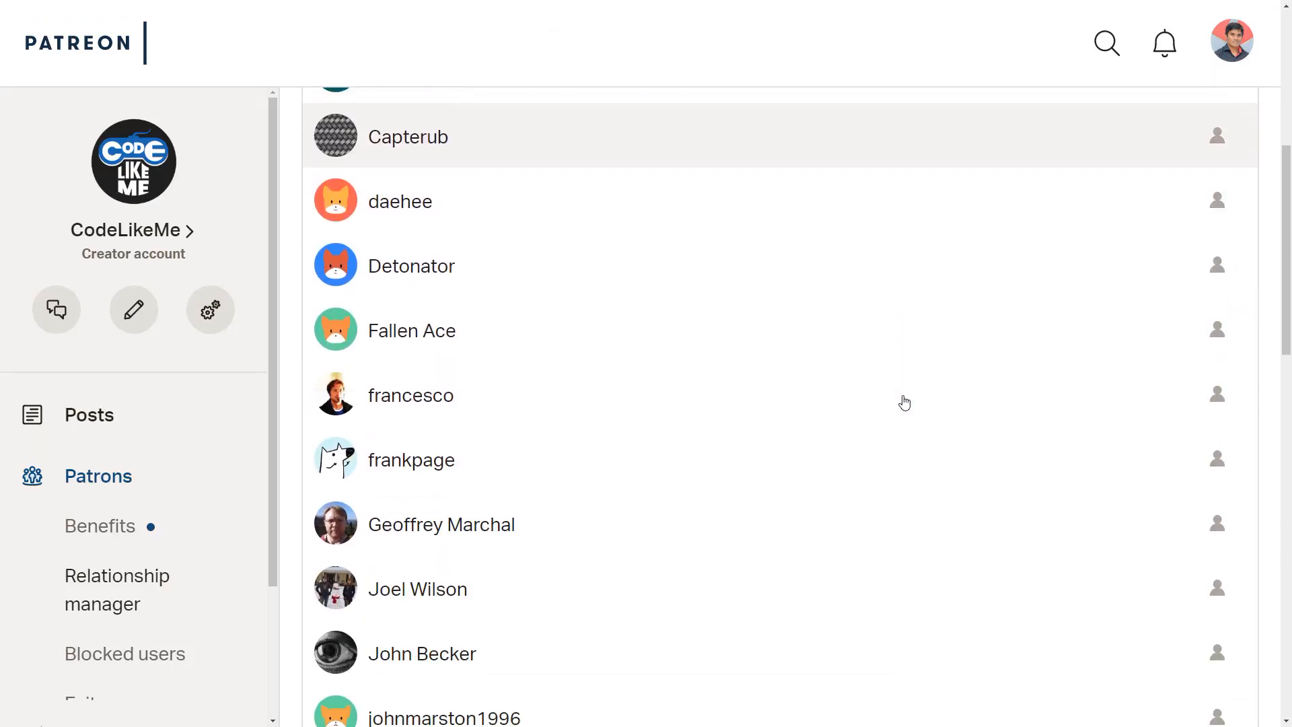
{"action": "scroll", "coordinate": [903, 402], "scroll_direction": "down", "scroll_amount": 6}
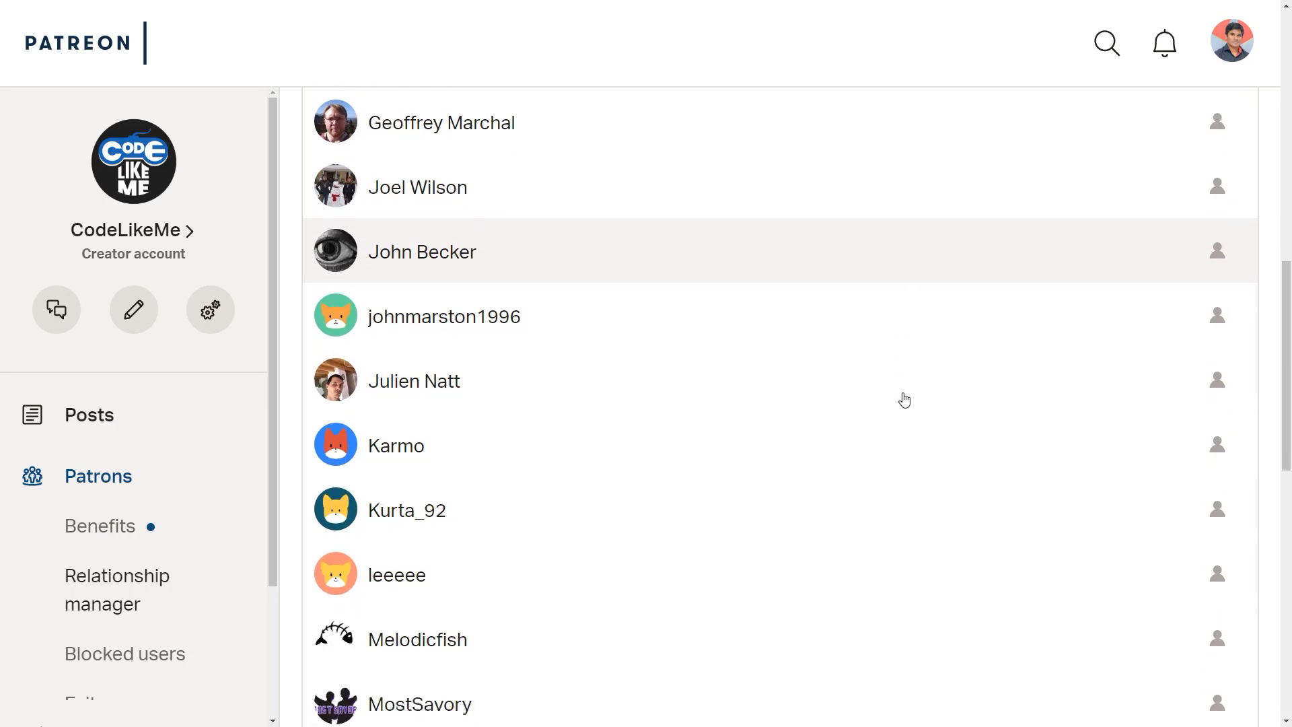
{"action": "scroll", "coordinate": [904, 400], "scroll_direction": "down", "scroll_amount": 7}
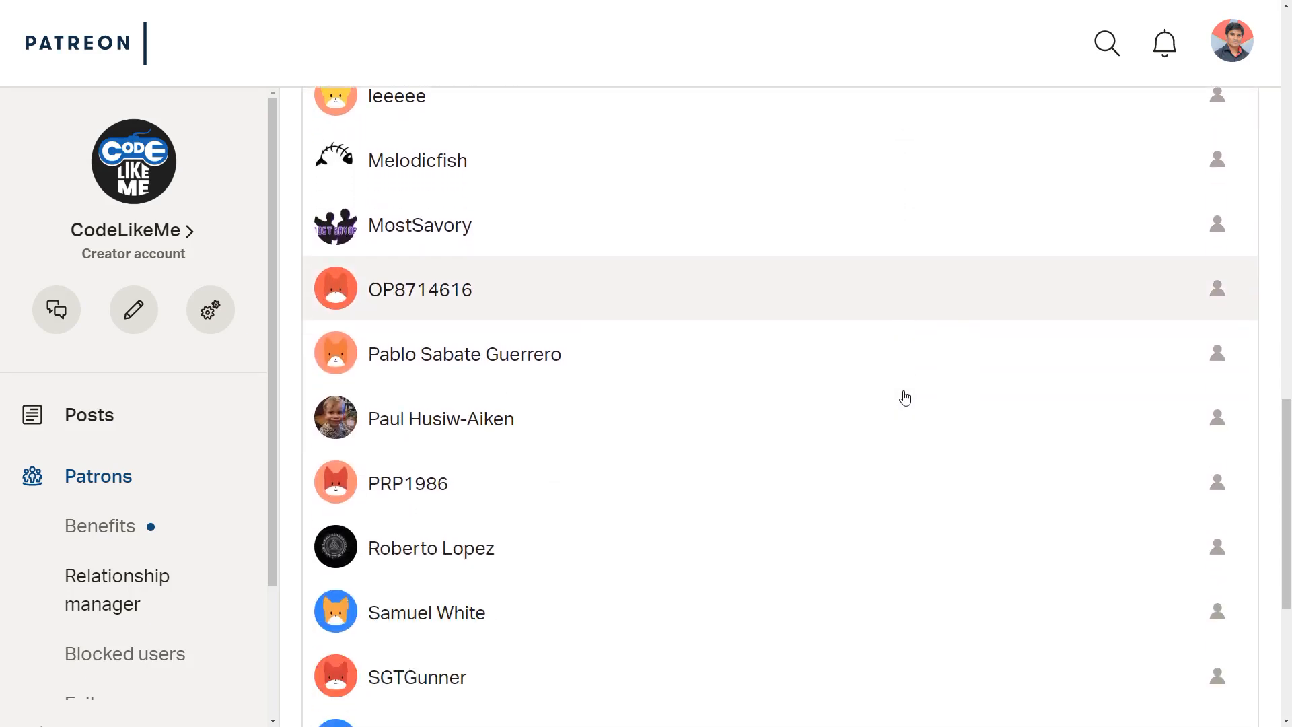
{"action": "scroll", "coordinate": [905, 398], "scroll_direction": "down", "scroll_amount": 6}
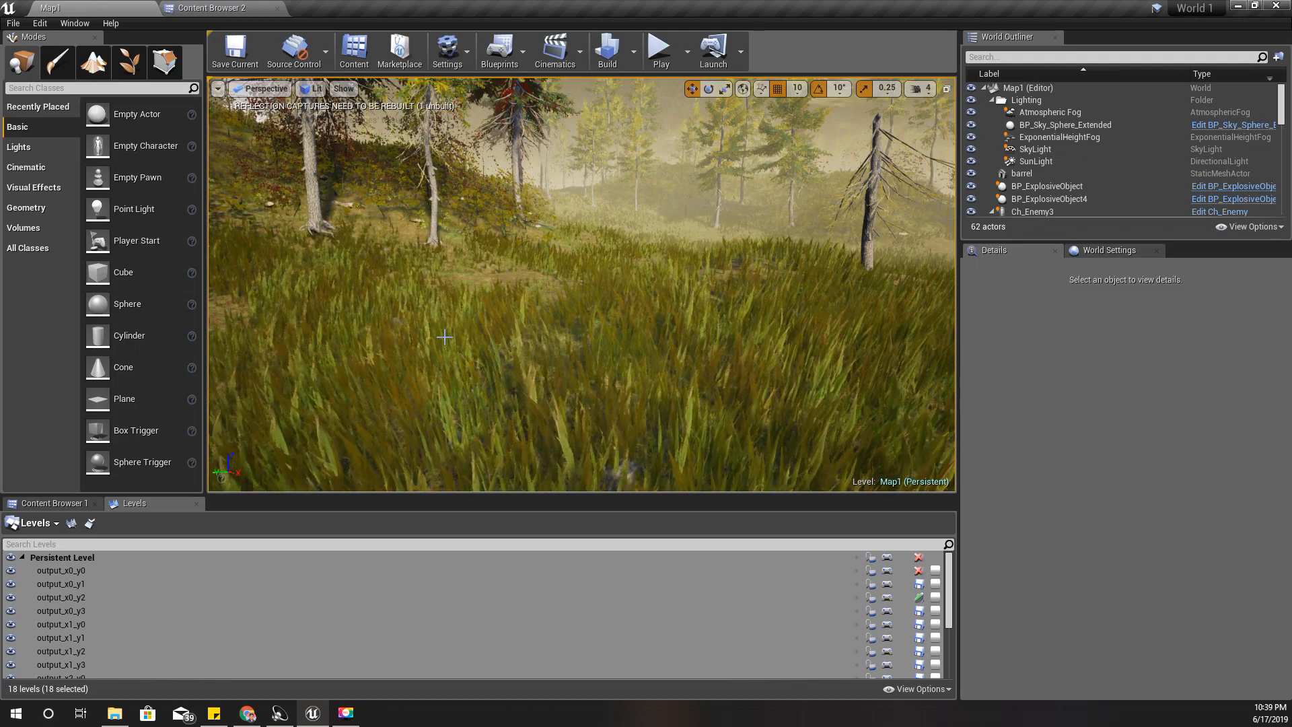
Step: Play-test Map1 in the Unreal Editor with a full-screen viewport, running the character through the grass, then end the test
{"action": "key", "text": "F11"}
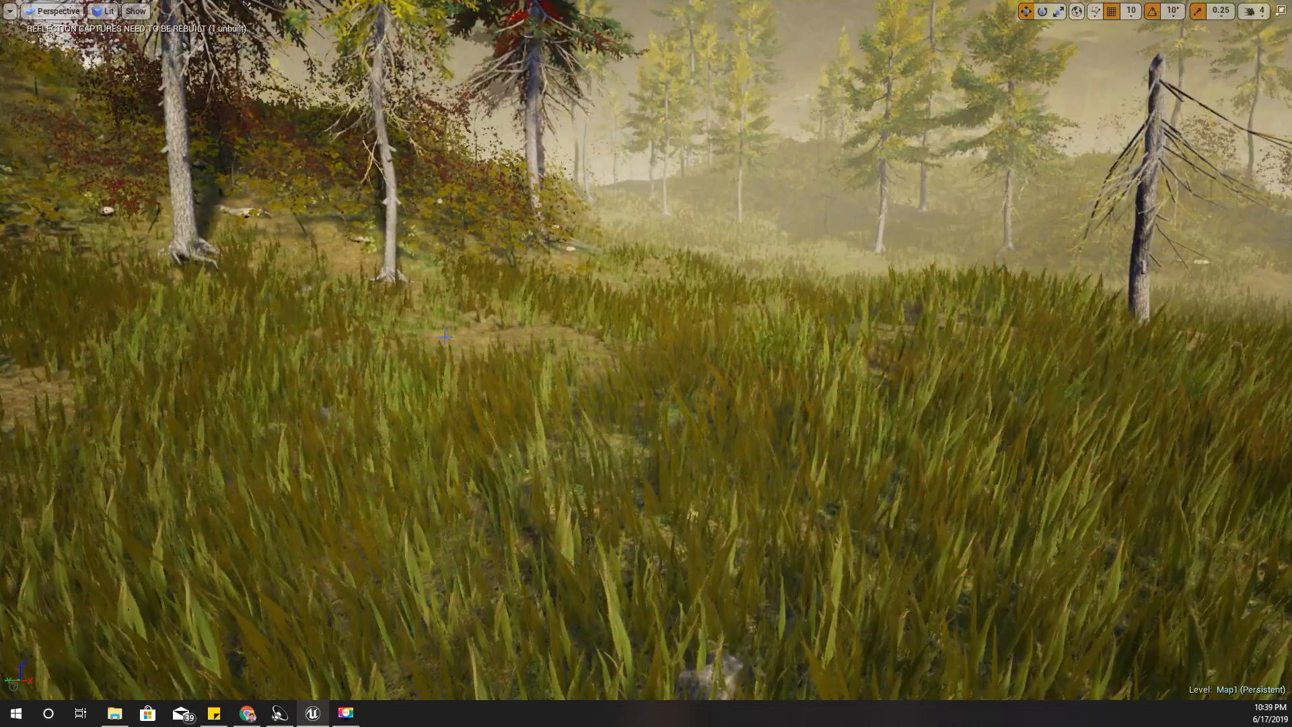
{"action": "key", "text": "alt+p"}
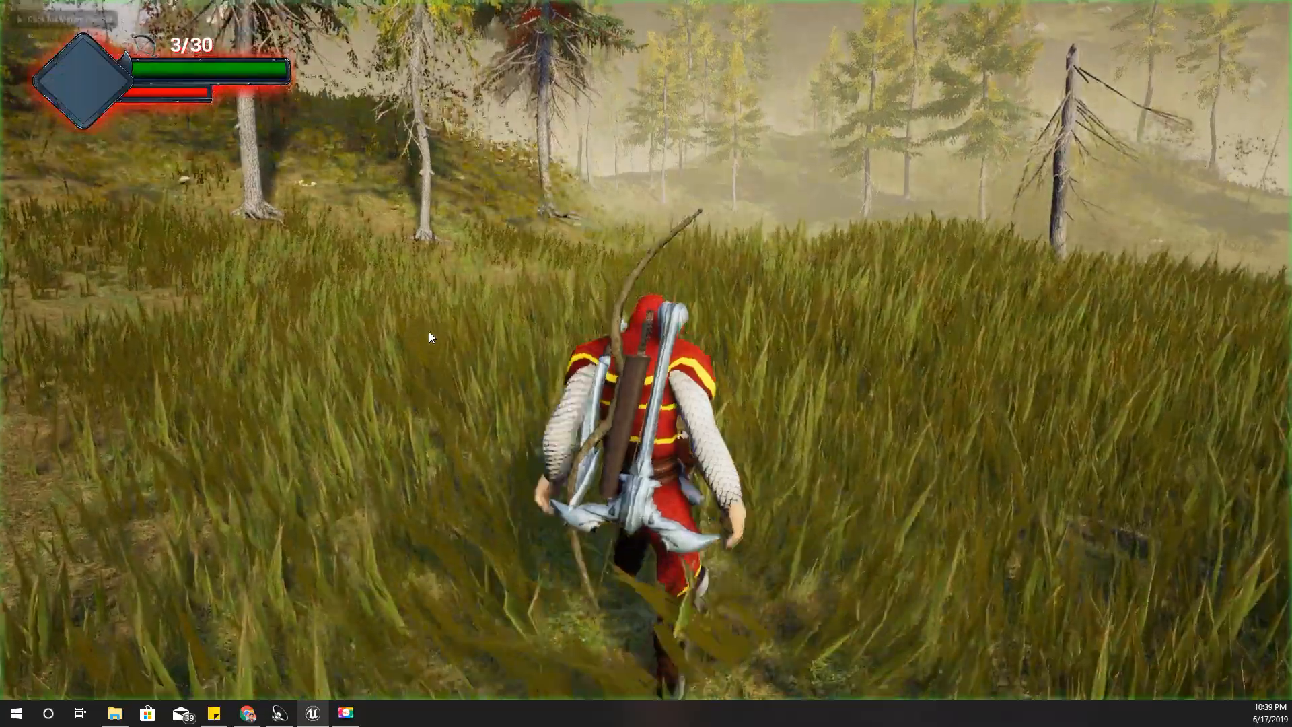
{"action": "left_click", "coordinate": [429, 331]}
{"action": "key", "text": "w"}
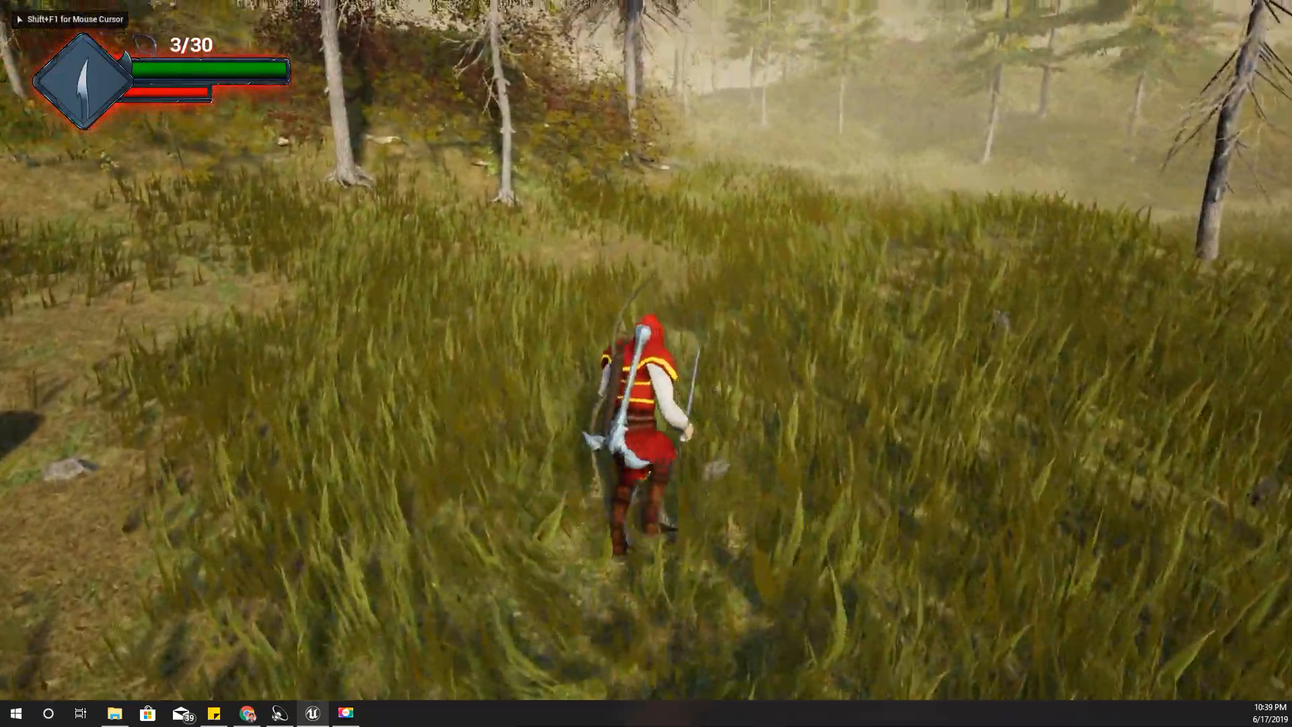
{"action": "key", "text": "w"}
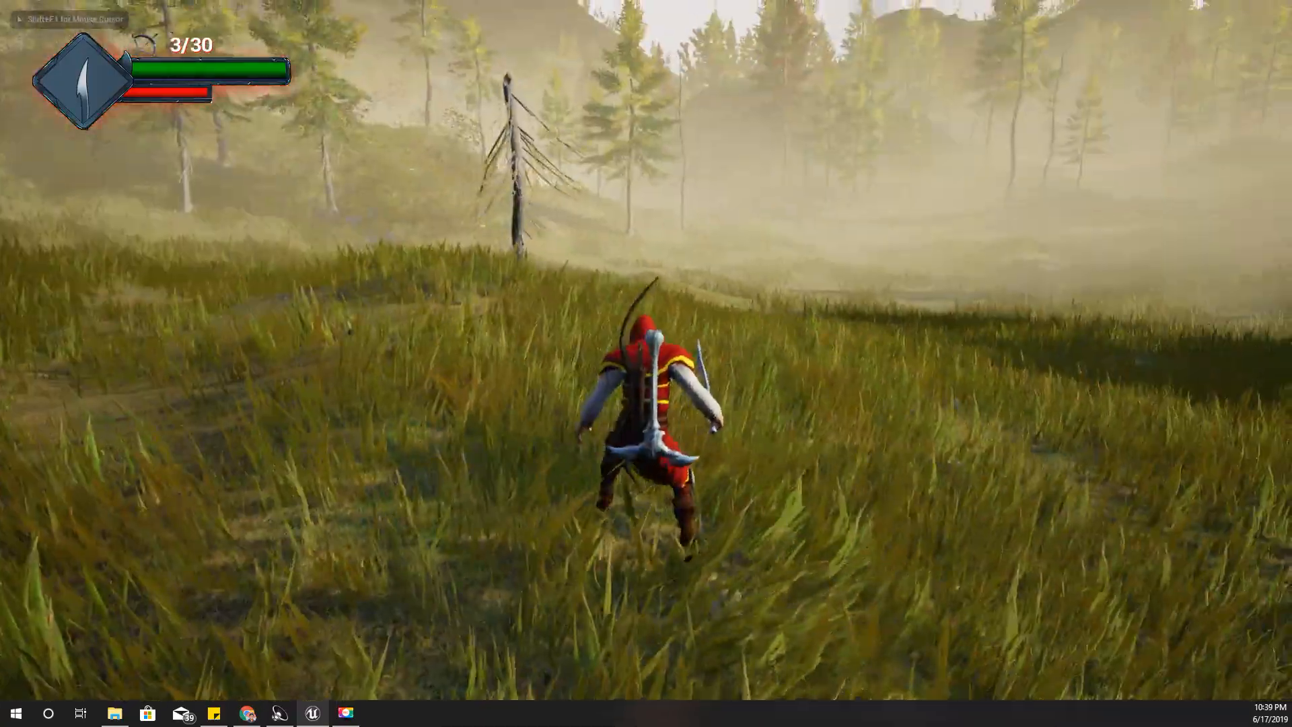
{"action": "key", "text": "w"}
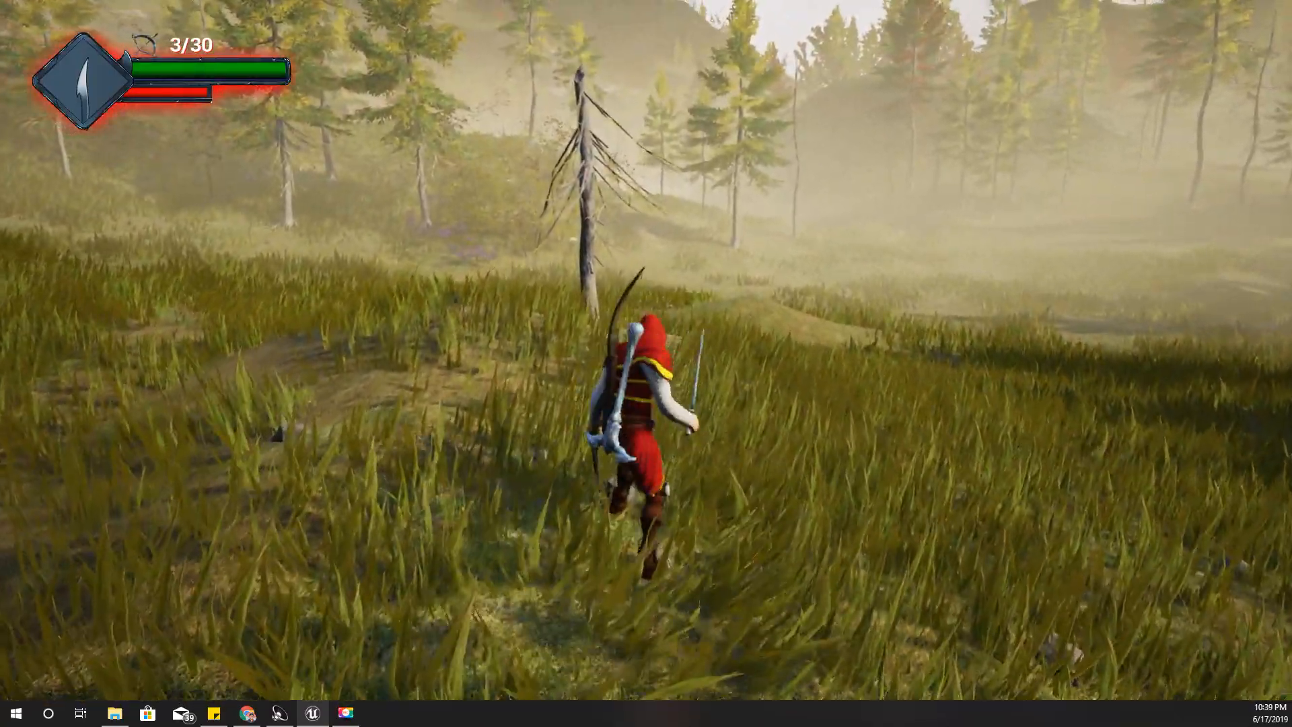
{"action": "key", "text": "Escape"}
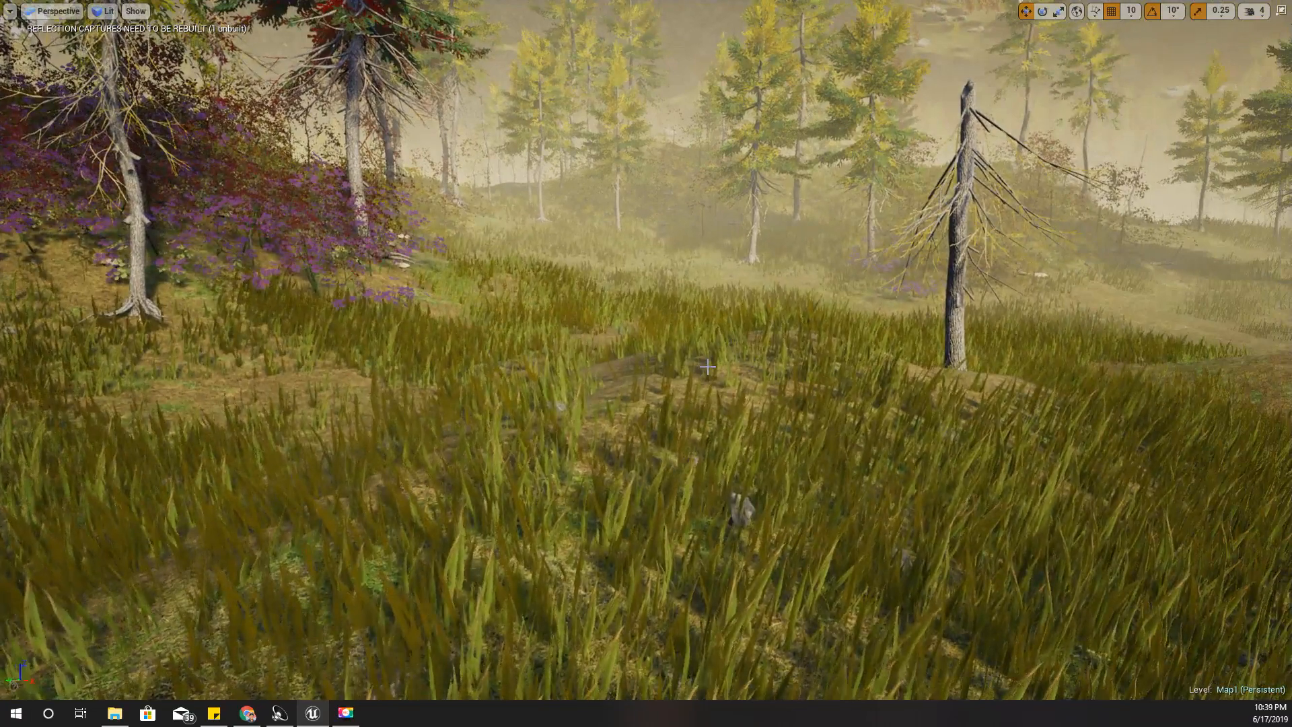
{"action": "key", "text": "F11"}
Step: Open the MP_Global parameter collection from the Materials folder and dock its editor in the main window
{"action": "left_click", "coordinate": [215, 8]}
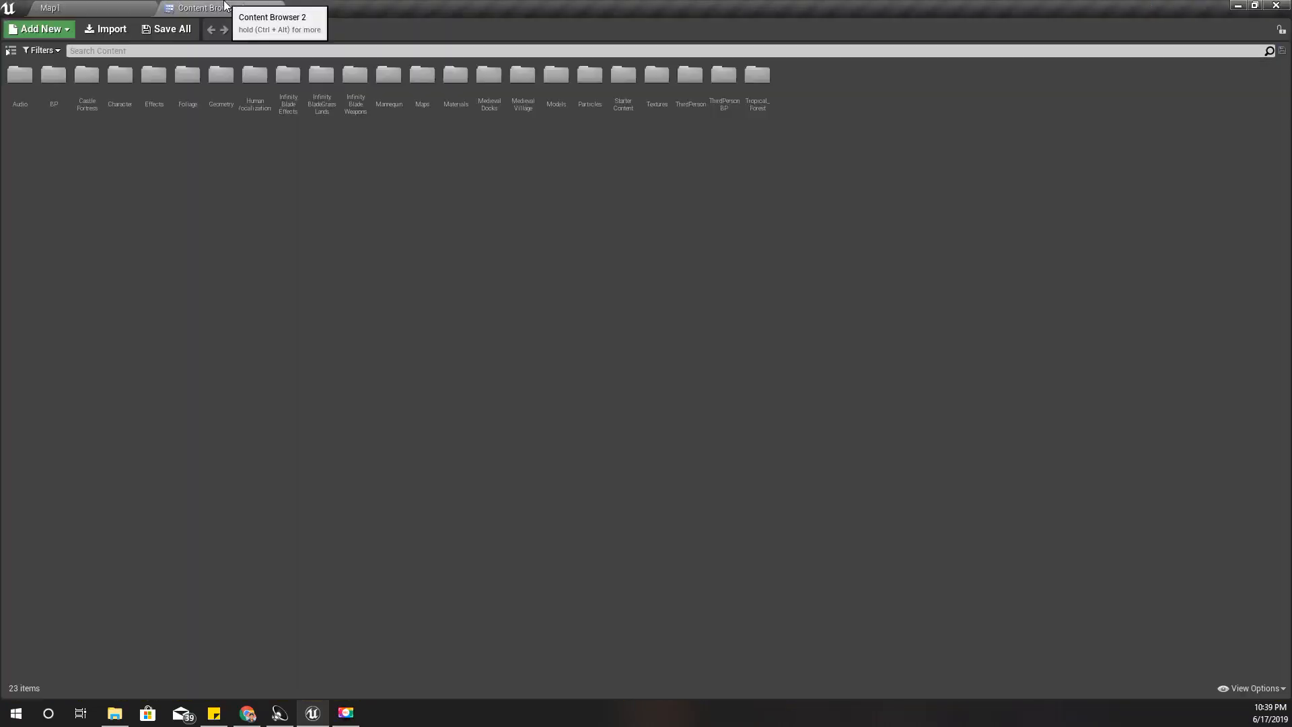
{"action": "left_click", "coordinate": [10, 51]}
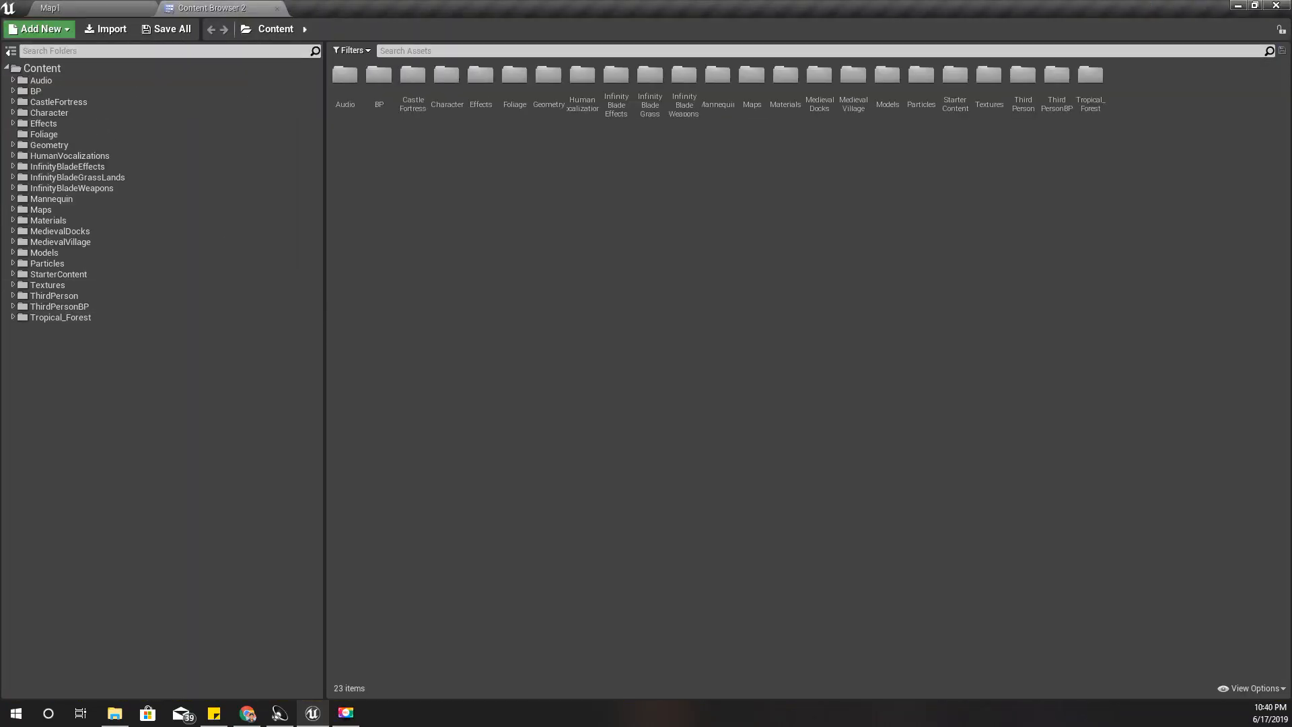
{"action": "left_click", "coordinate": [70, 220]}
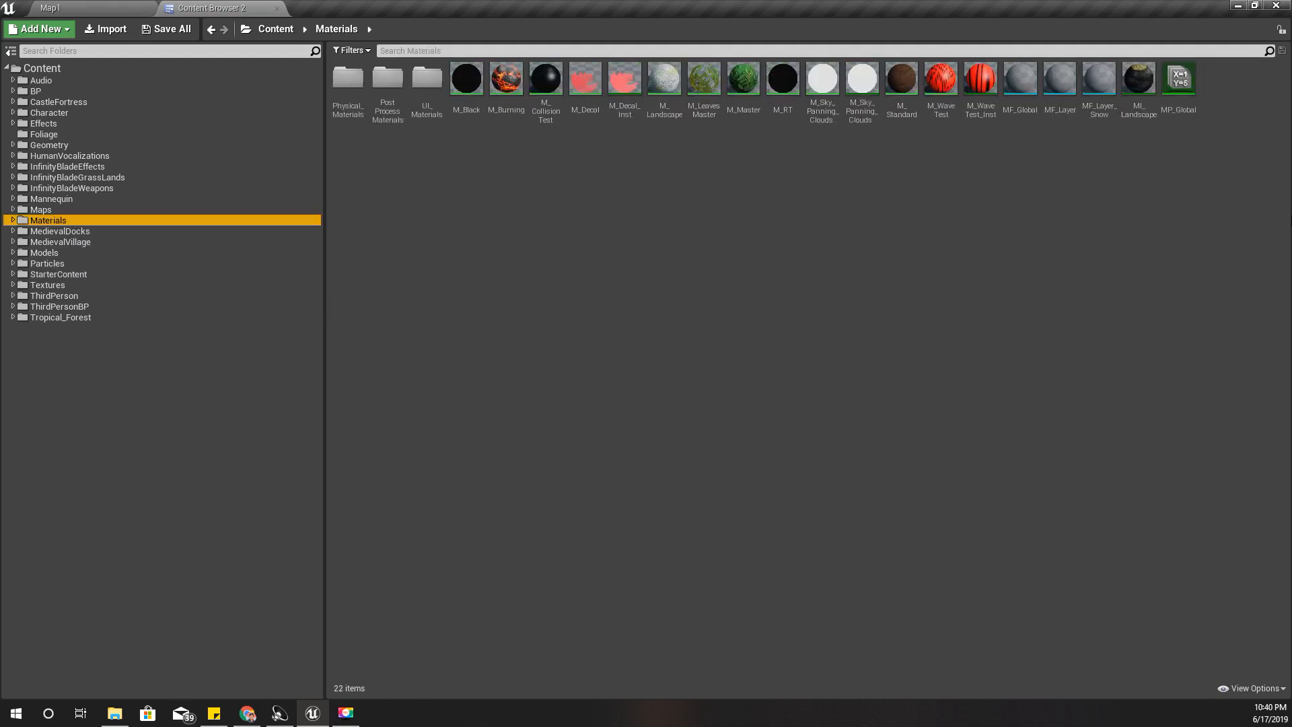
{"action": "double_click", "coordinate": [1190, 76]}
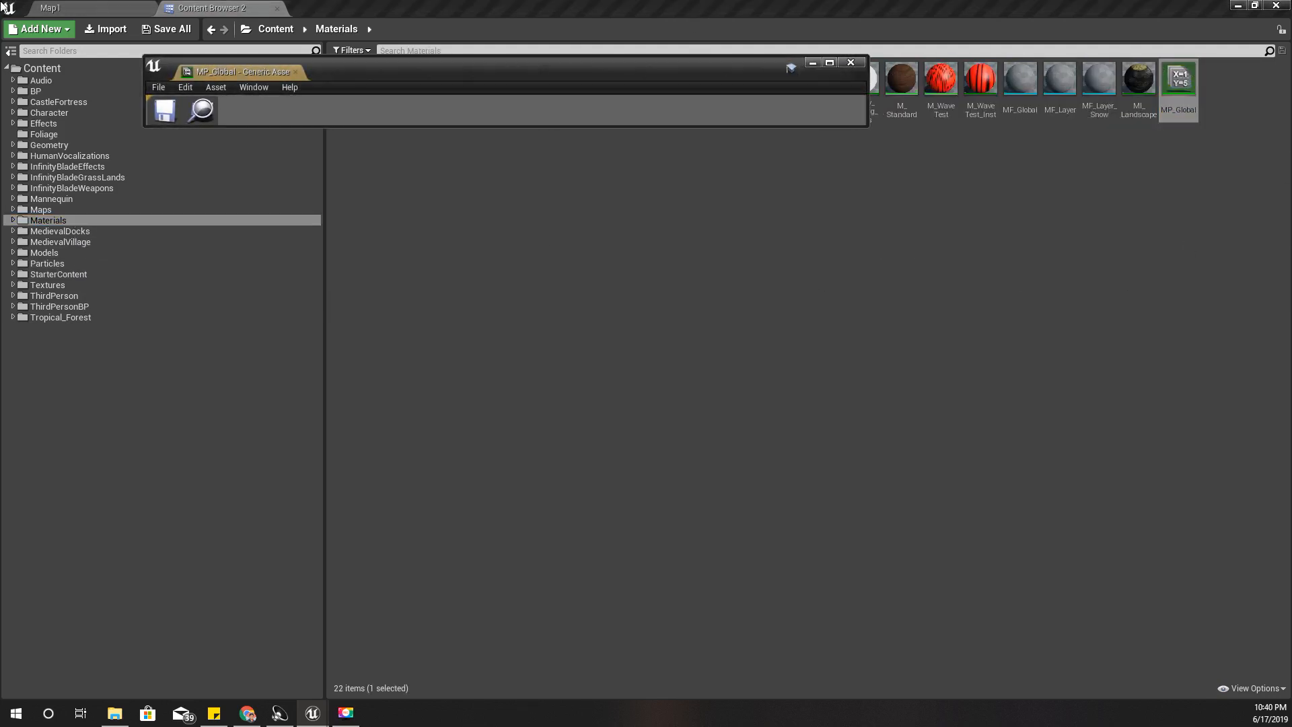
{"action": "left_click_drag", "start_coordinate": [254, 74], "coordinate": [417, 6]}
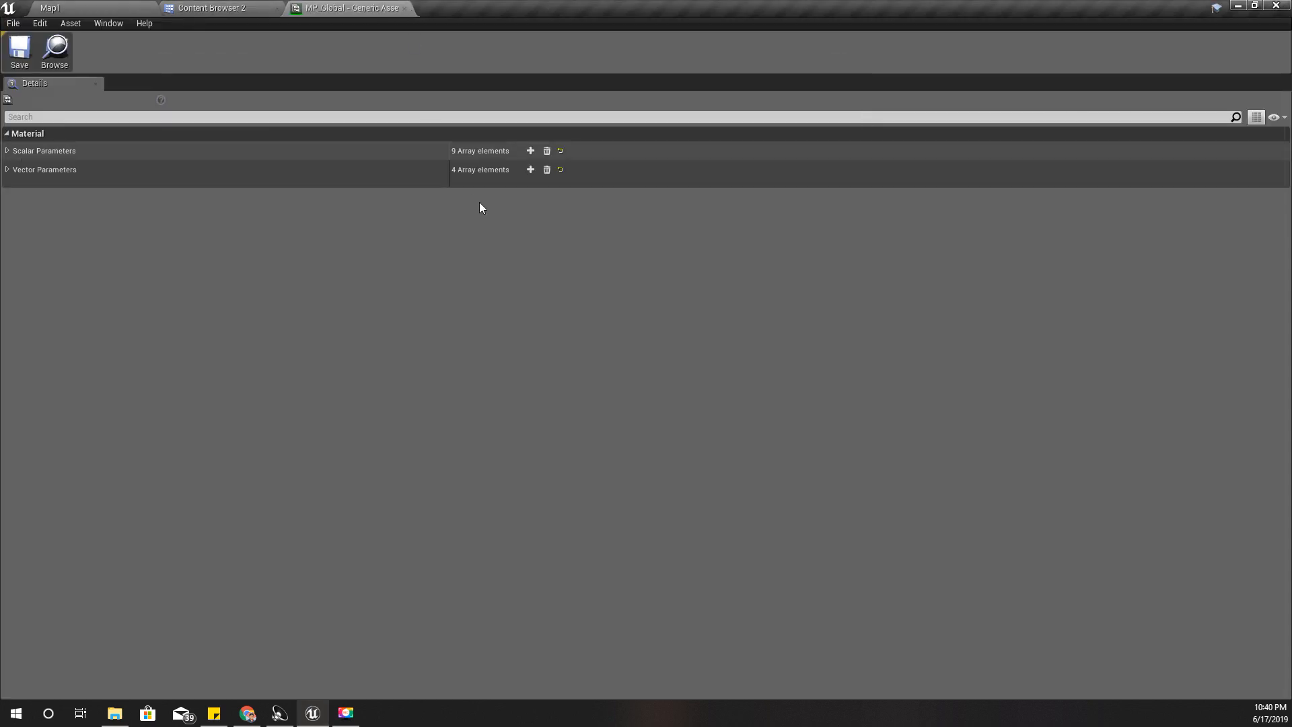
Step: Examine the existing scalar and vector parameters of the MP_Global collection
{"action": "left_click", "coordinate": [12, 151]}
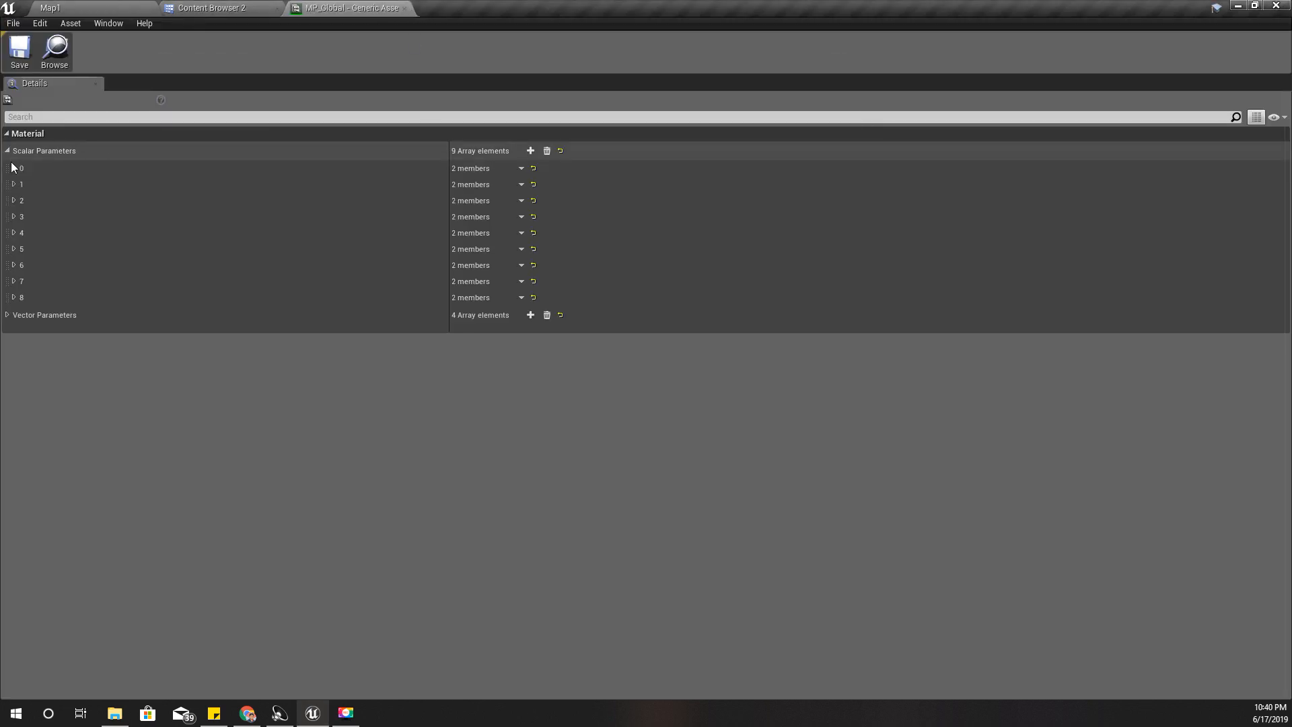
{"action": "left_click", "coordinate": [6, 315]}
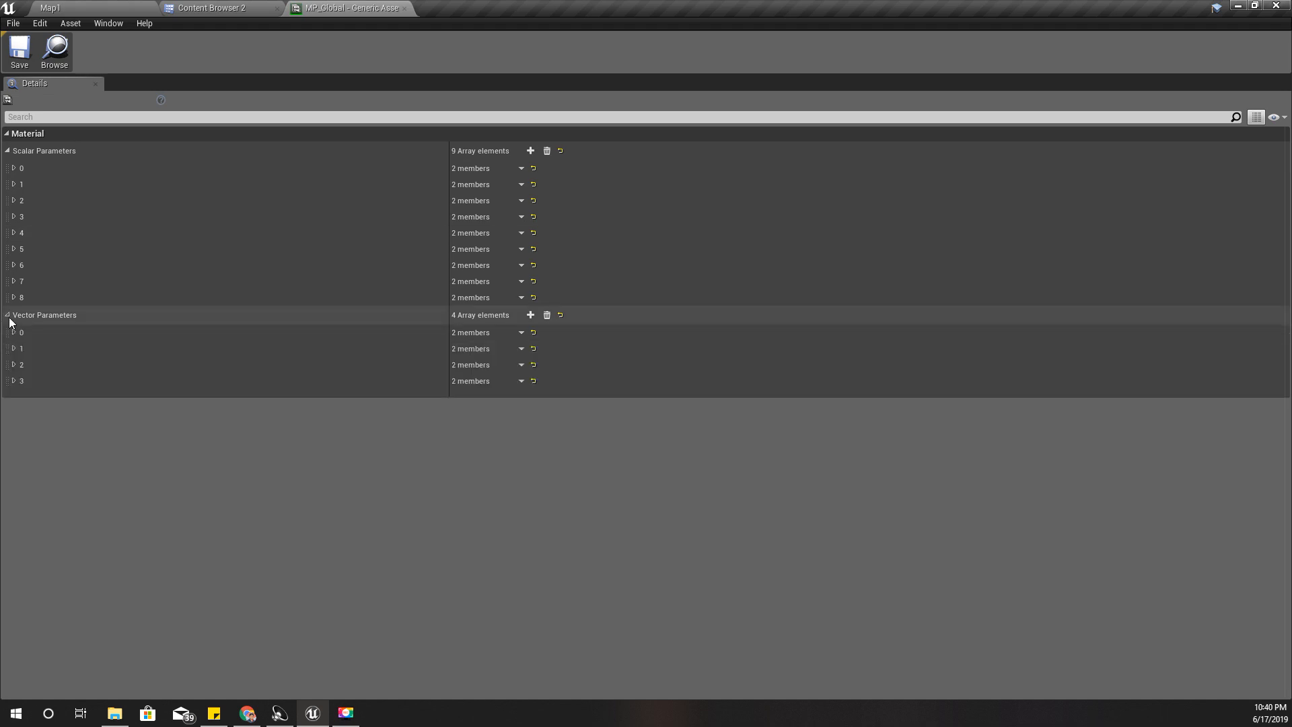
{"action": "left_click", "coordinate": [14, 382]}
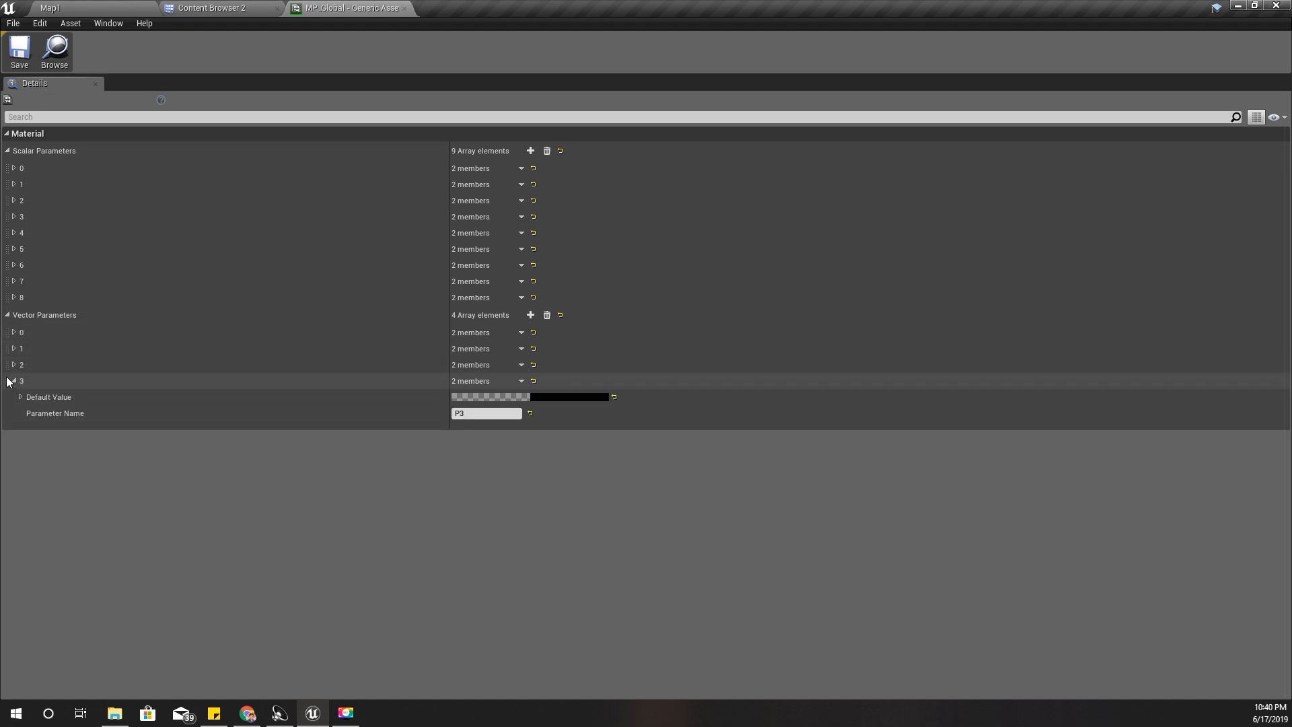
{"action": "left_click", "coordinate": [13, 381]}
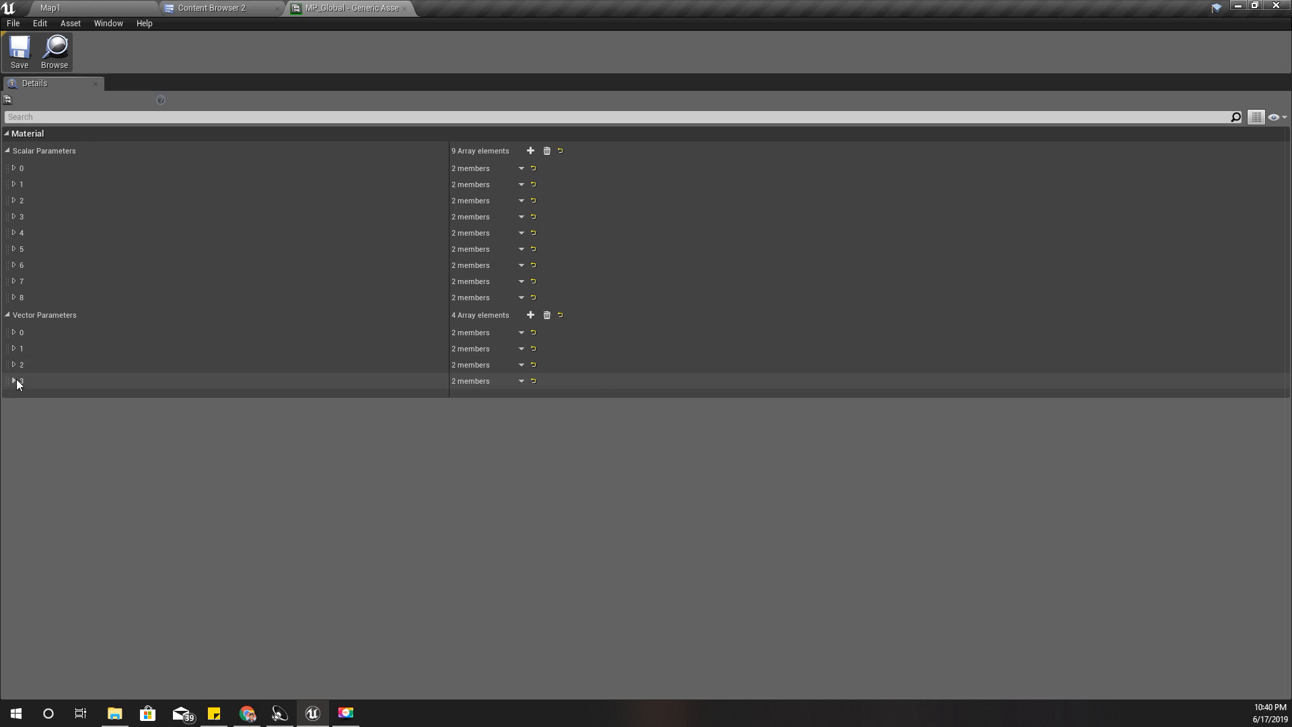
{"action": "left_click", "coordinate": [14, 332]}
{"action": "left_click", "coordinate": [15, 333]}
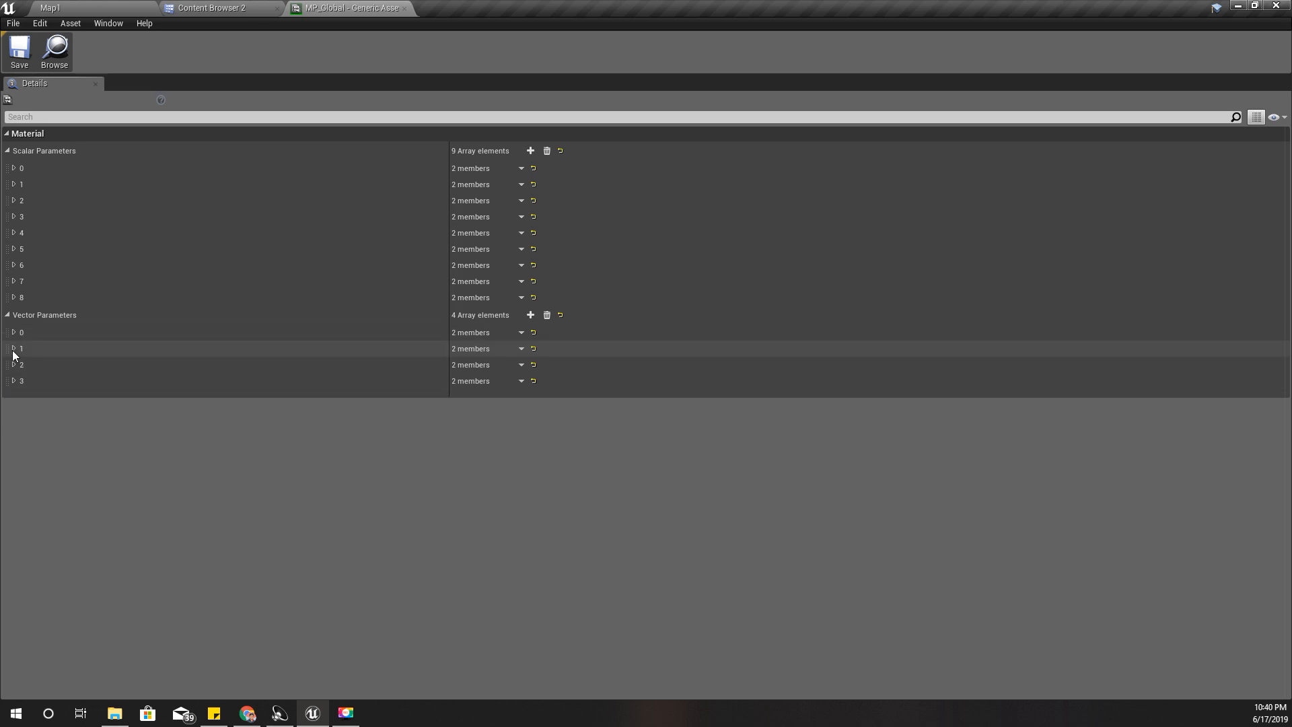
{"action": "left_click", "coordinate": [15, 349]}
{"action": "left_click", "coordinate": [14, 349]}
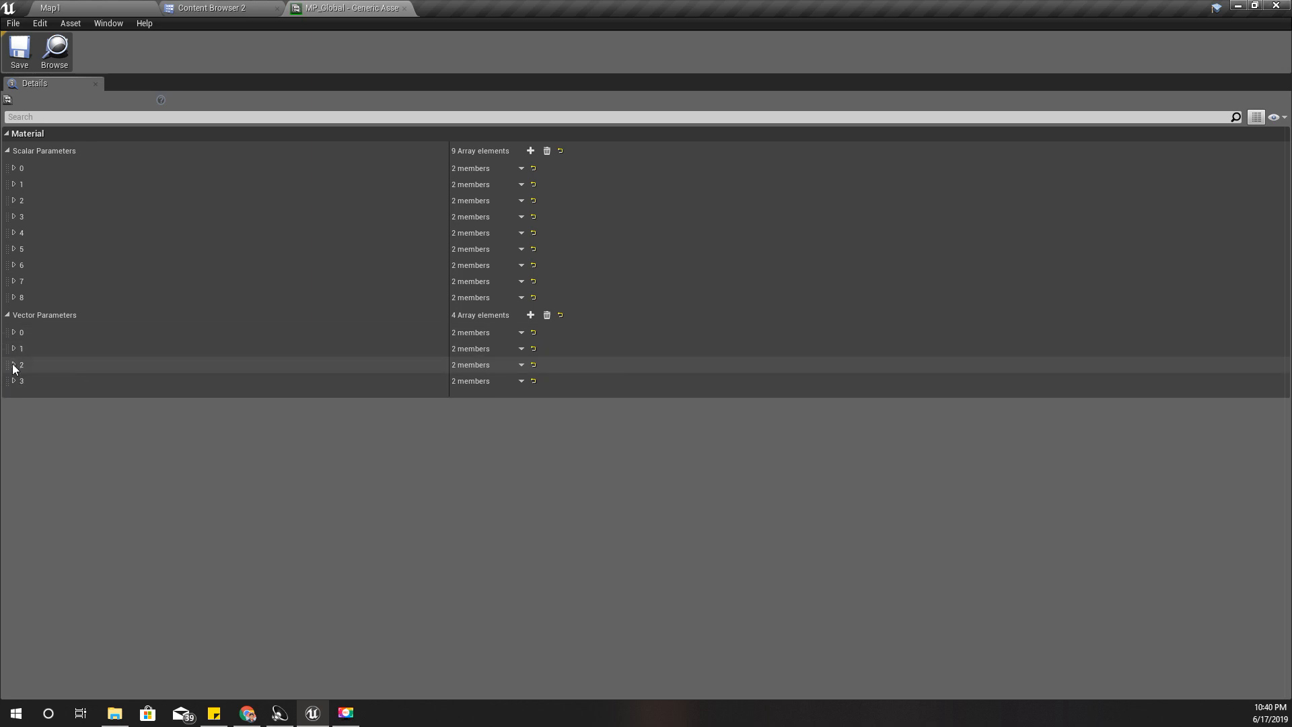
{"action": "left_click", "coordinate": [13, 364]}
{"action": "left_click", "coordinate": [13, 364]}
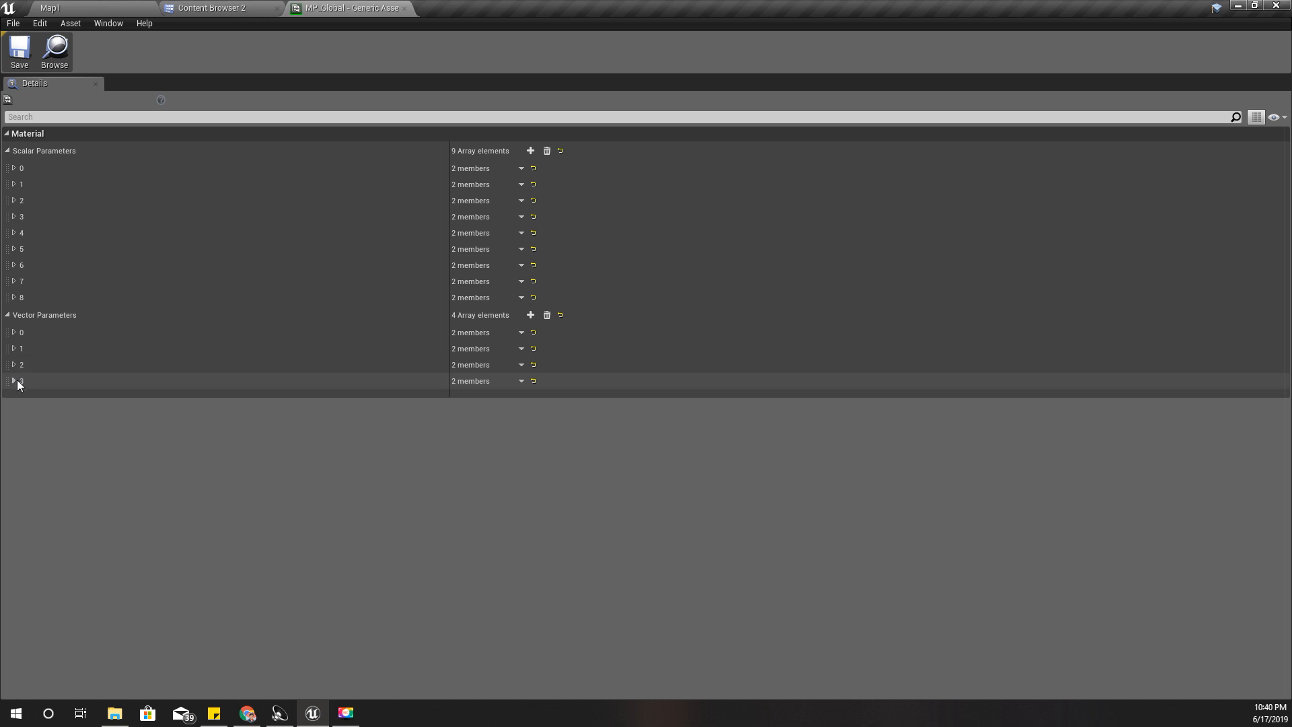
{"action": "left_click", "coordinate": [17, 381]}
{"action": "left_click", "coordinate": [17, 381]}
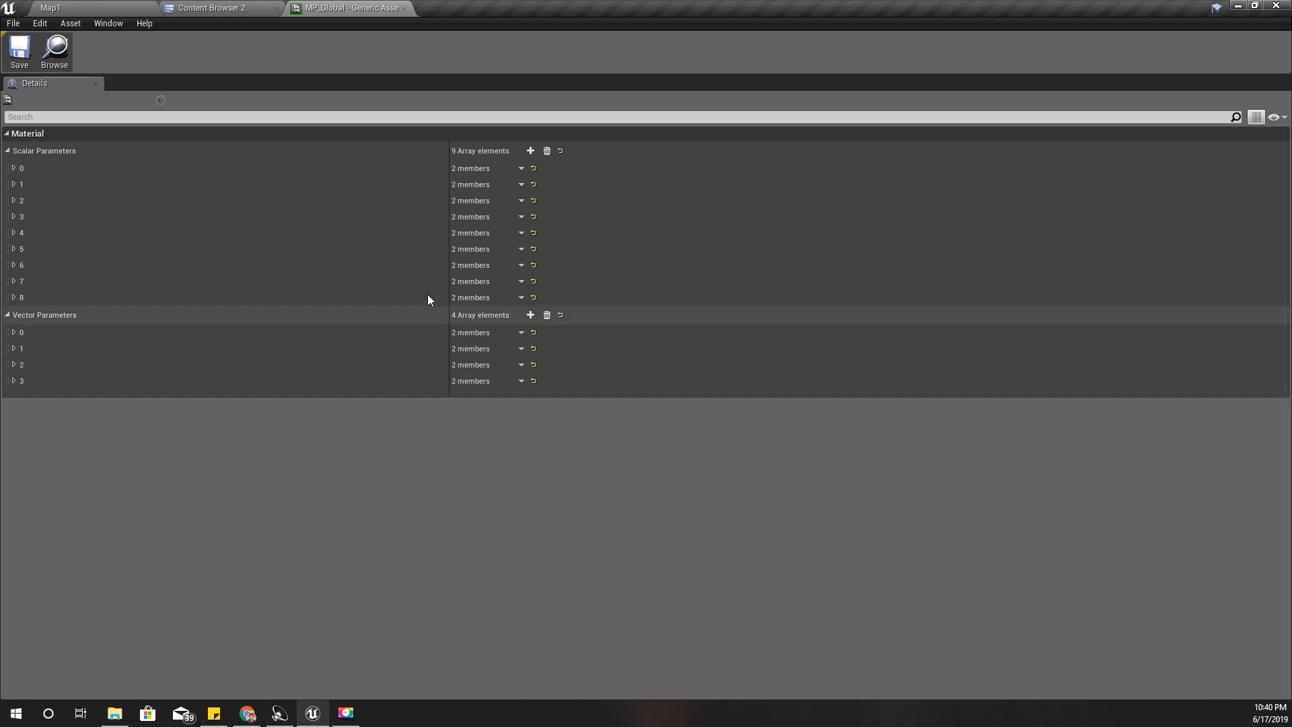
{"action": "left_click", "coordinate": [13, 298]}
{"action": "left_click", "coordinate": [13, 297]}
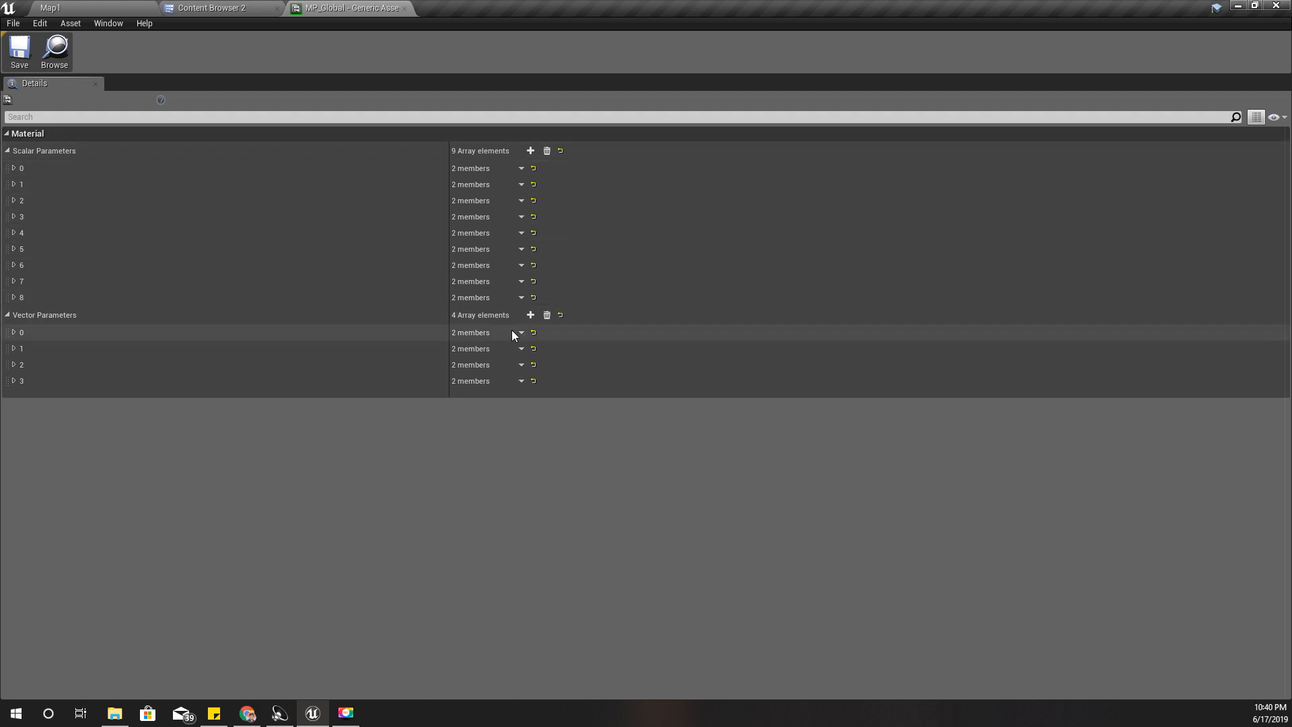
Step: Add a vector parameter to the MP_Global collection and name it ExplosionOrigin
{"action": "left_click", "coordinate": [530, 315]}
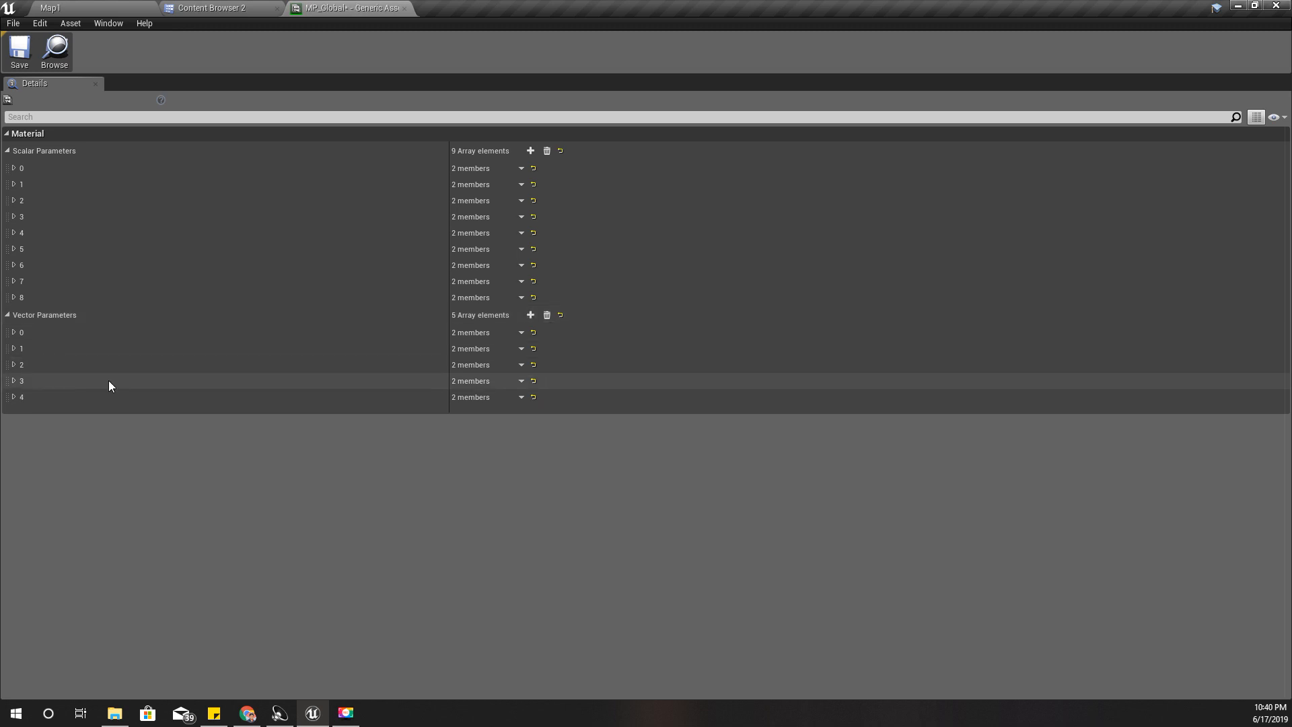
{"action": "left_click", "coordinate": [15, 396]}
{"action": "left_click", "coordinate": [507, 431]}
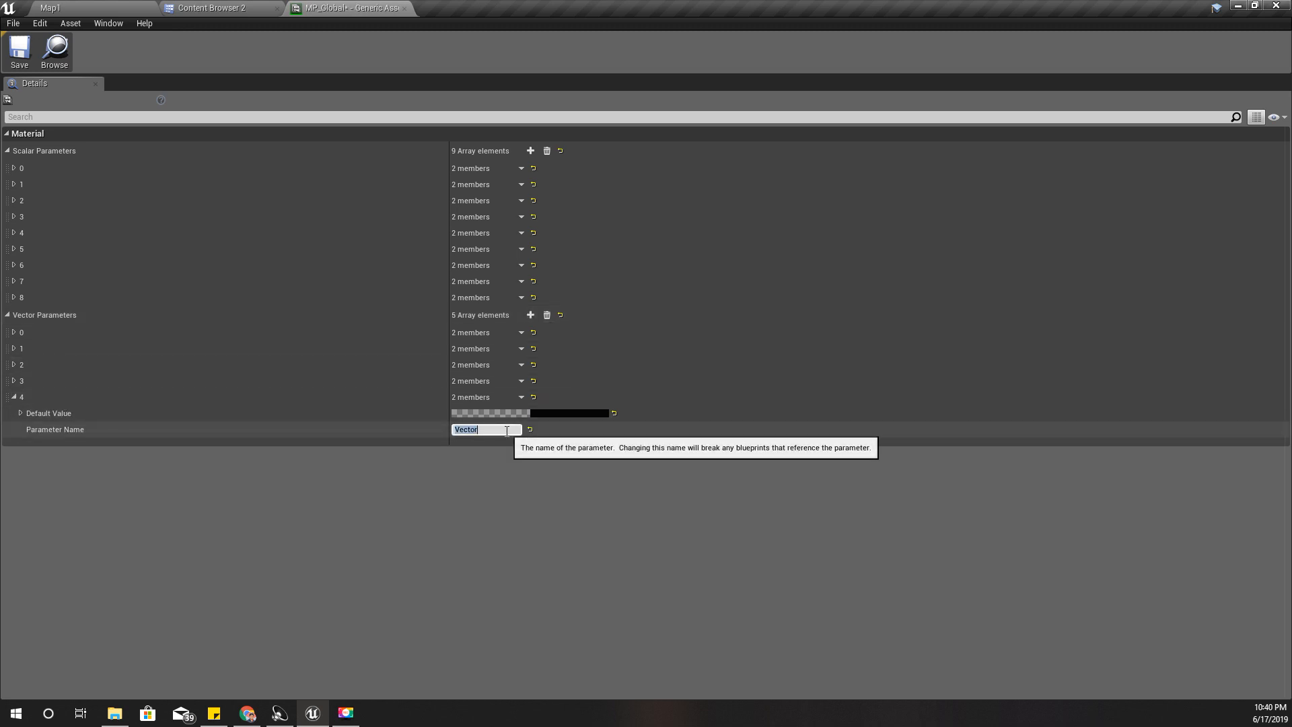
{"action": "type", "text": "Exp"}
{"action": "type", "text": "losion0rigin"}
{"action": "key", "text": "Return"}
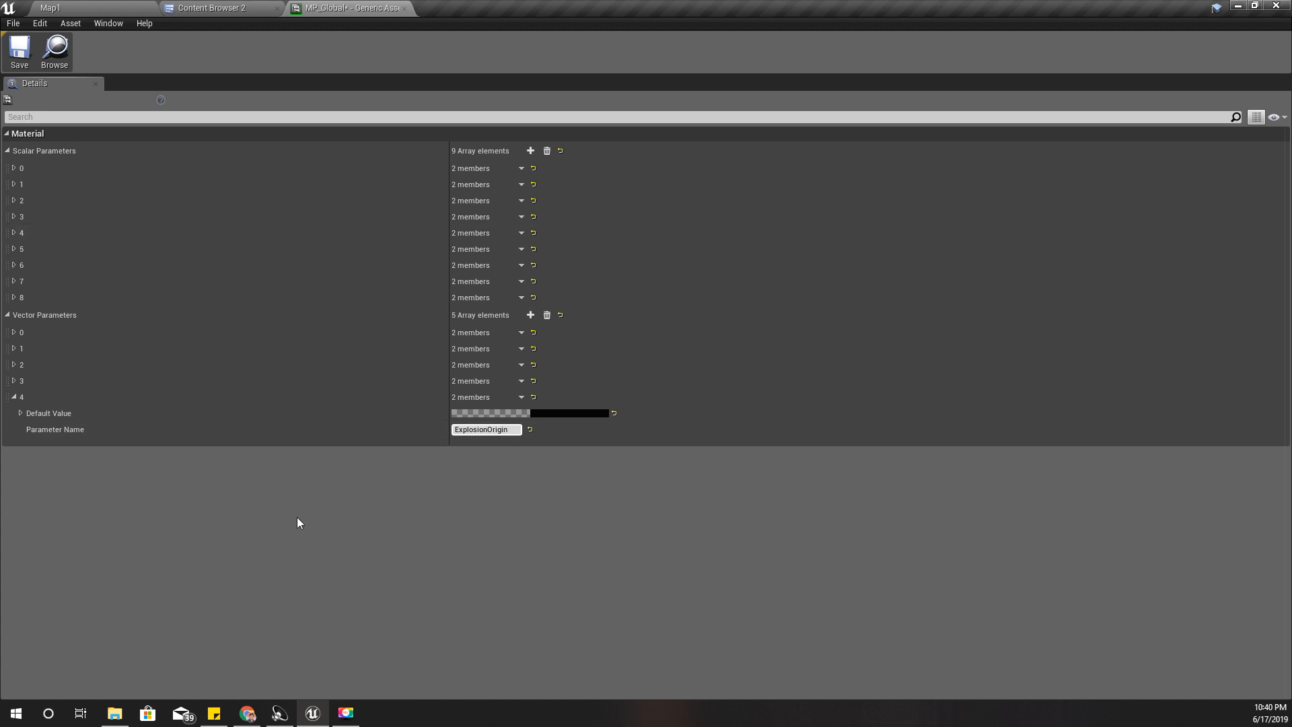
Step: Save the MP_Global collection, add another scalar parameter and name it ExplosionRadius
{"action": "left_click", "coordinate": [20, 54]}
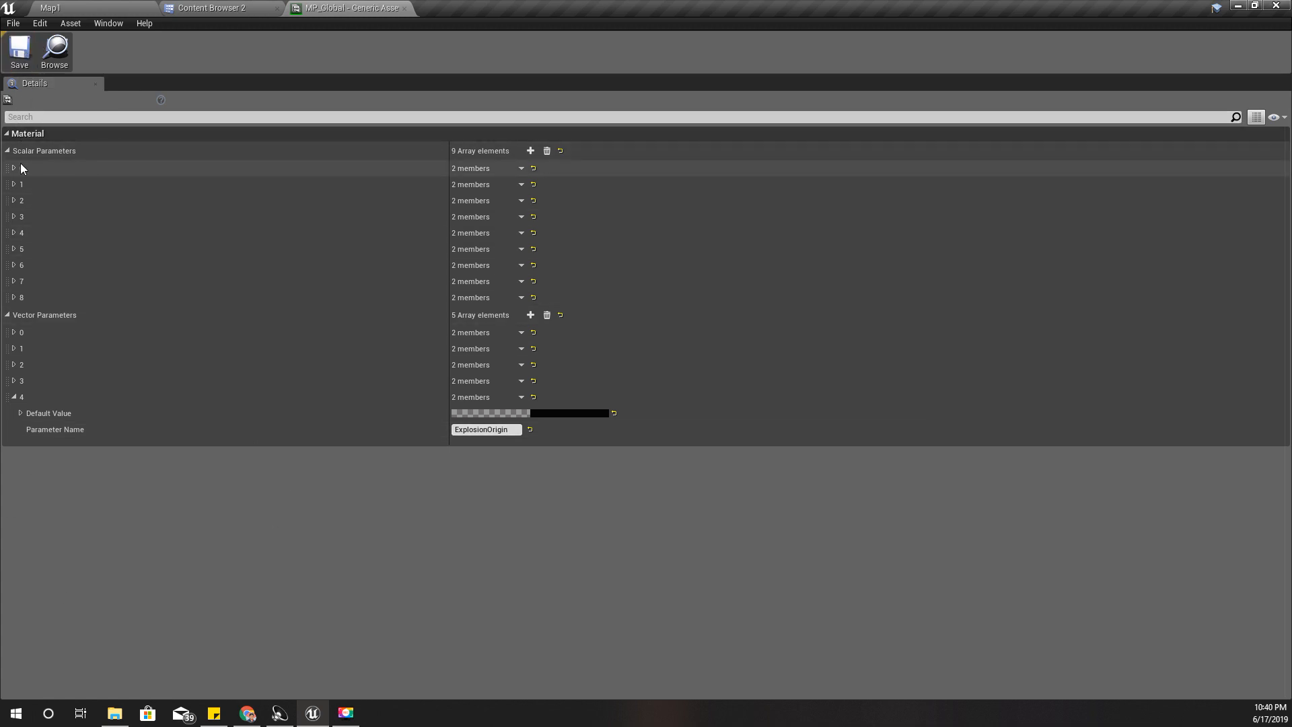
{"action": "left_click", "coordinate": [530, 150]}
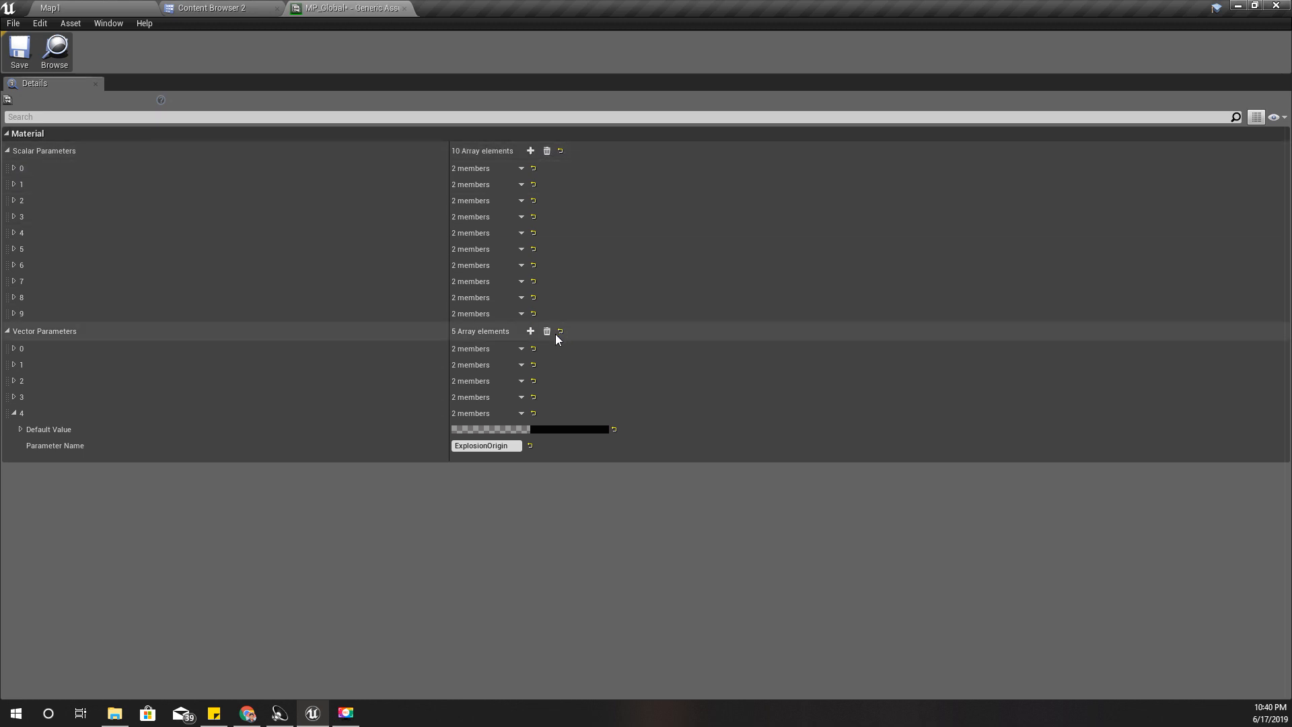
{"action": "left_click", "coordinate": [15, 314]}
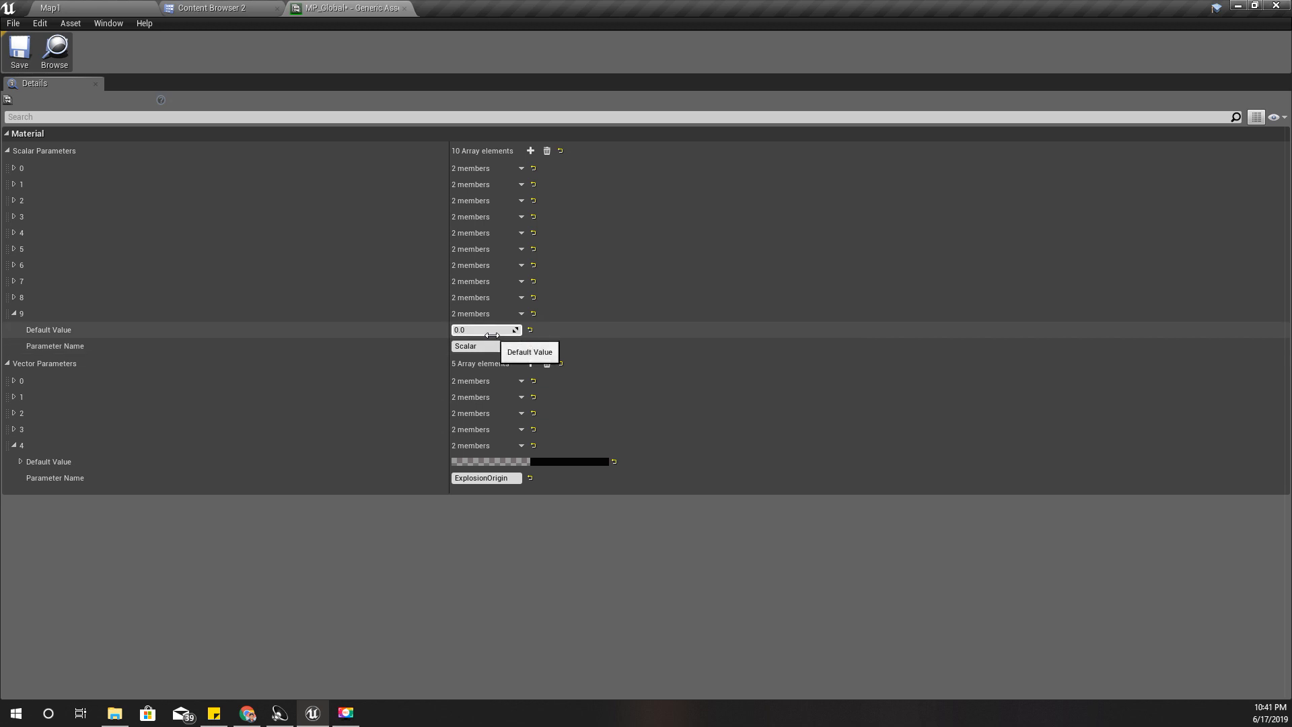
{"action": "left_click", "coordinate": [491, 347]}
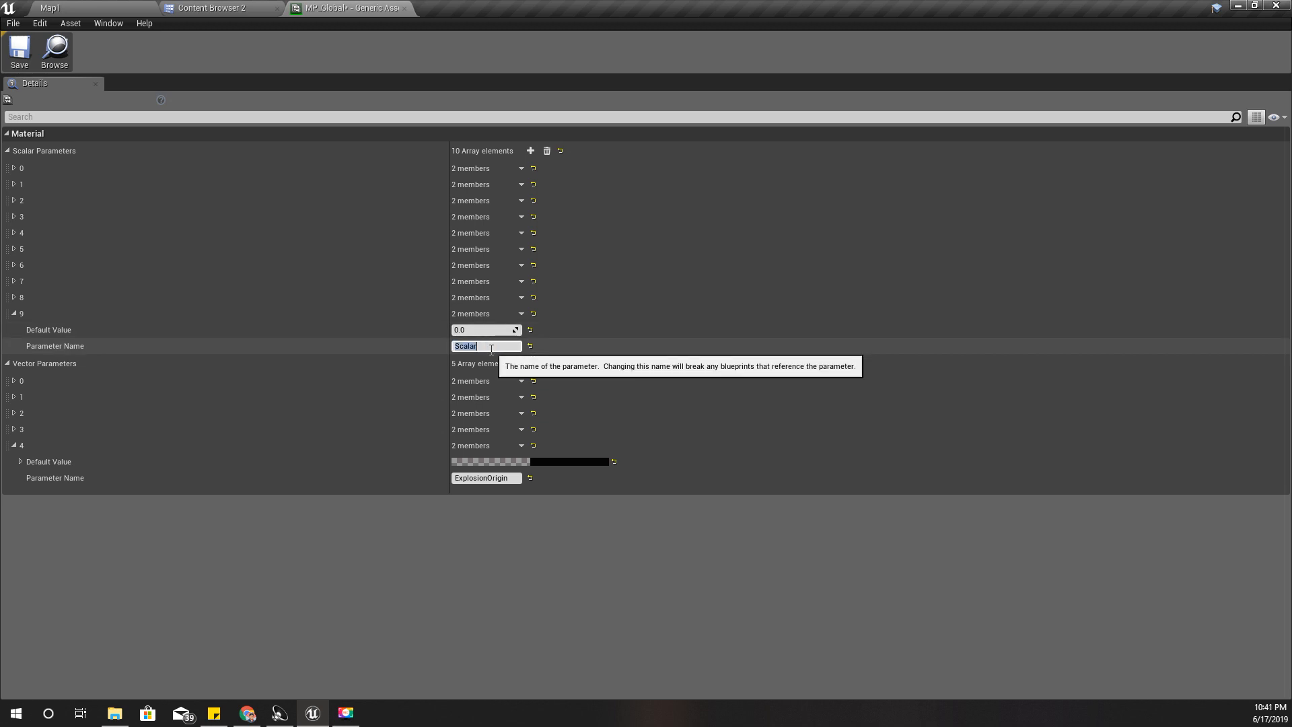
{"action": "type", "text": "ExplosionRadius"}
{"action": "left_click", "coordinate": [525, 562]}
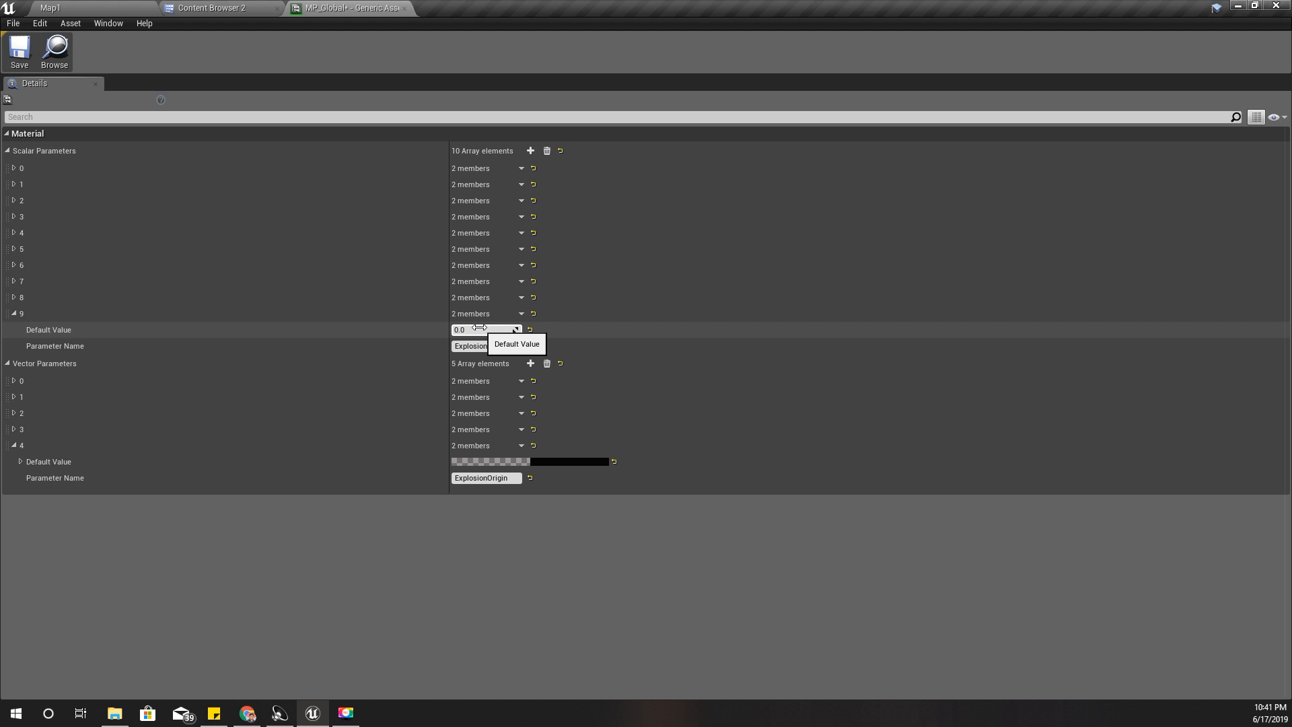
Step: Set the ExplosionRadius parameter's default value to 100 and save the collection
{"action": "left_click", "coordinate": [479, 329]}
{"action": "type", "text": "100"}
{"action": "key", "text": "Return"}
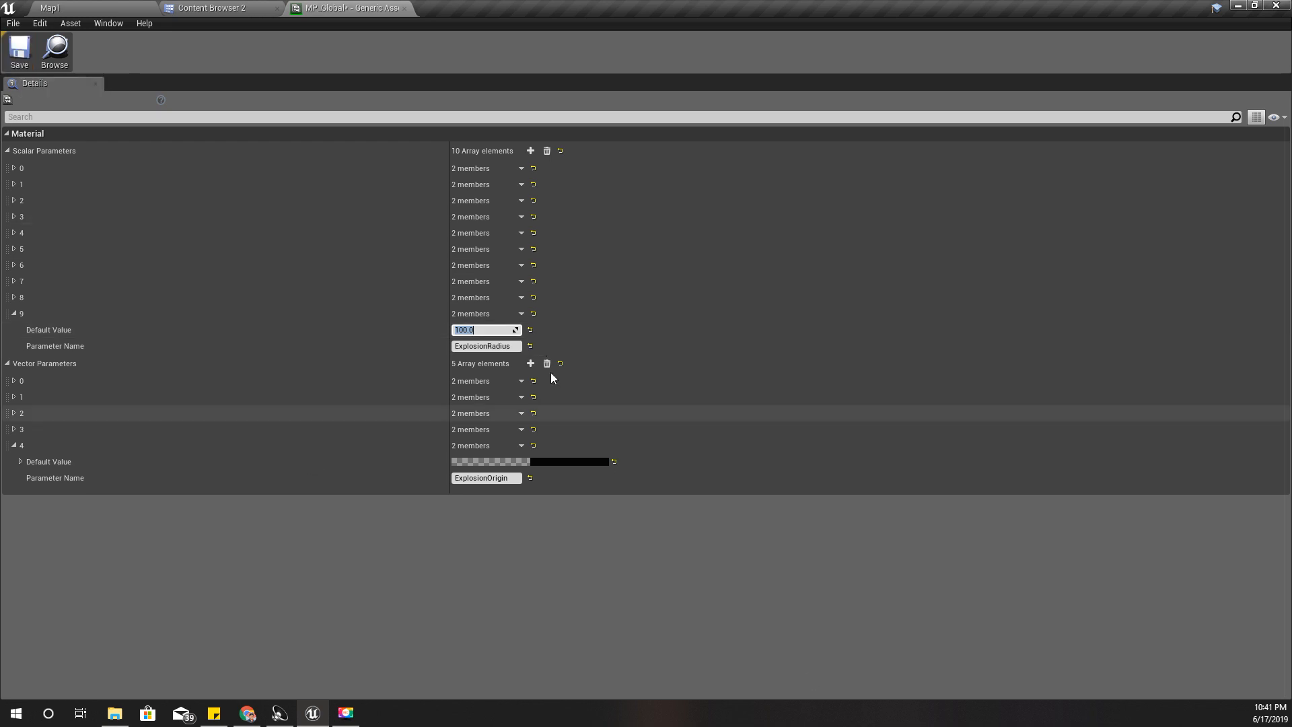
{"action": "left_click", "coordinate": [22, 61]}
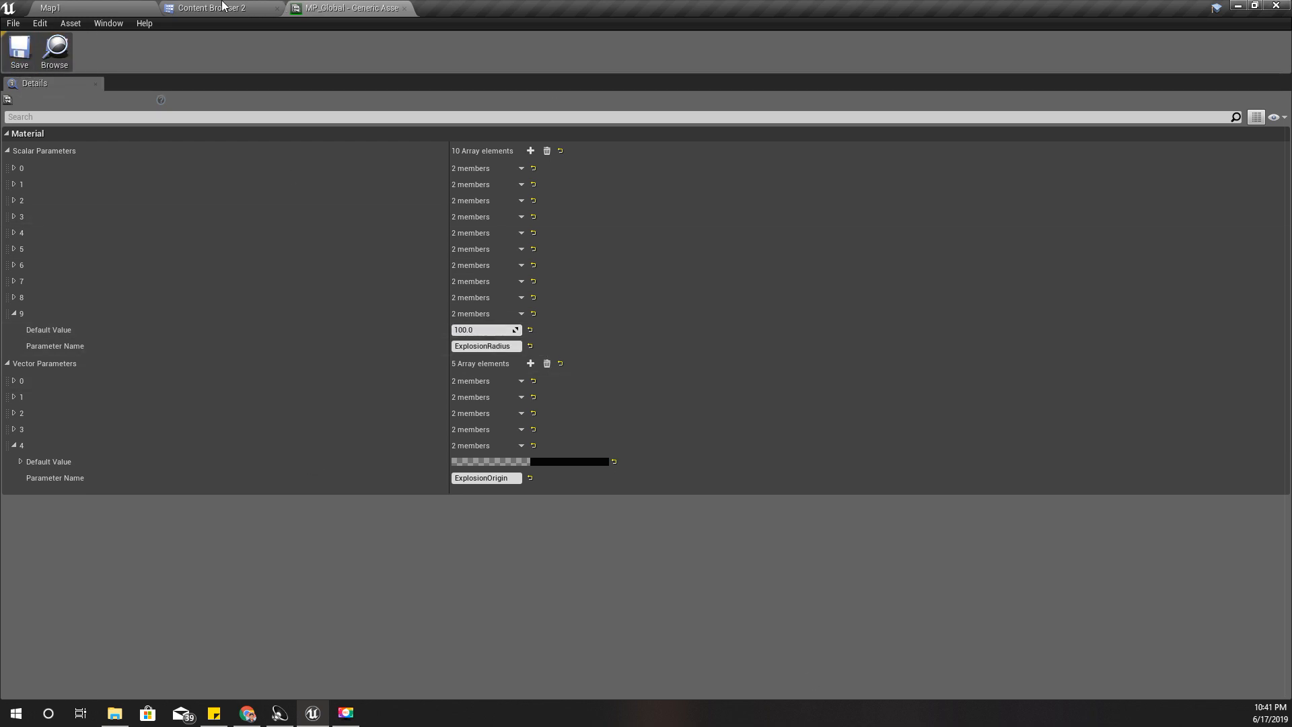
Step: Open the M_LeavesMaster material from the Materials folder and bring its whole node graph into view
{"action": "left_click", "coordinate": [211, 8]}
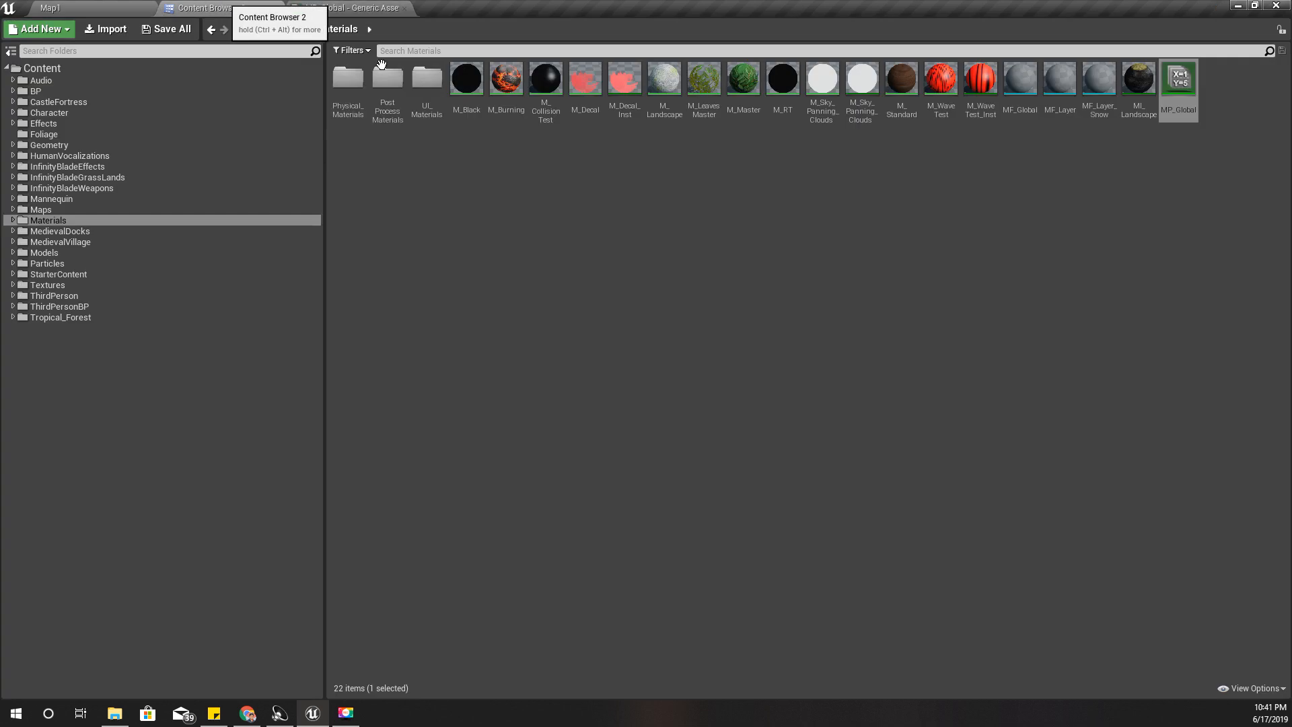
{"action": "double_click", "coordinate": [697, 79]}
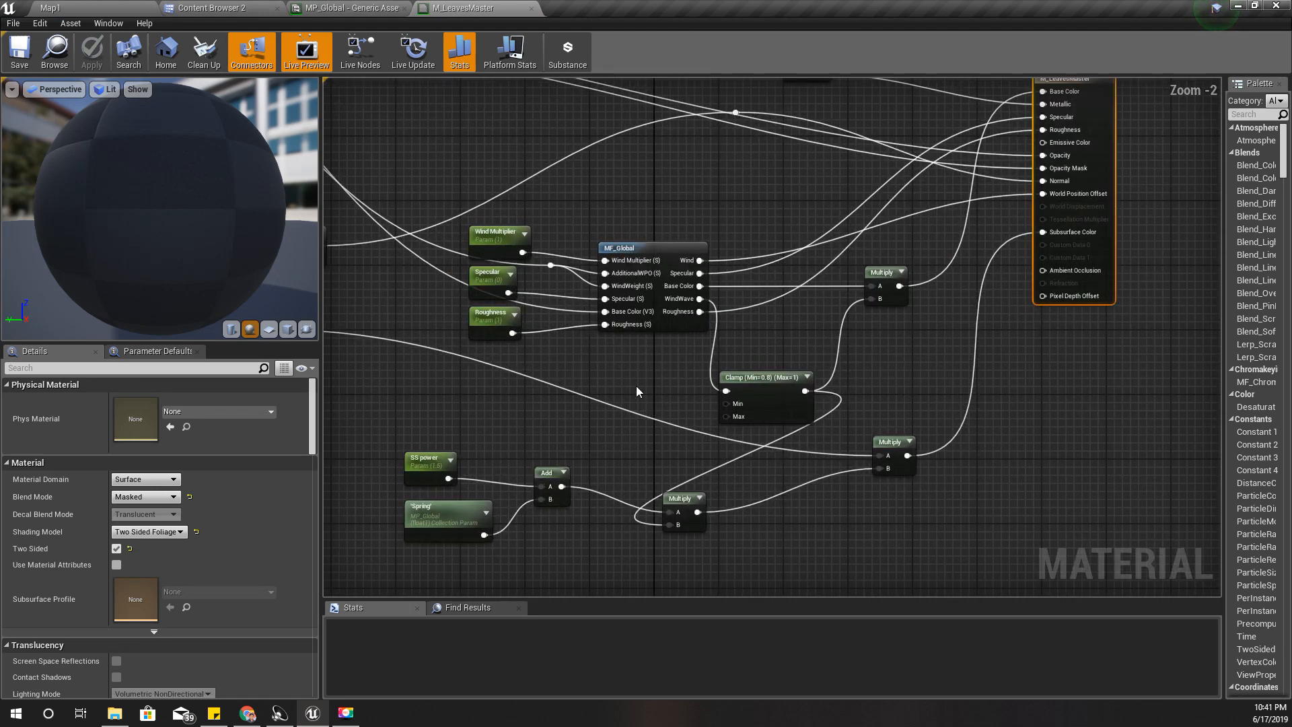
{"action": "scroll", "coordinate": [637, 386], "scroll_direction": "up", "scroll_amount": 2}
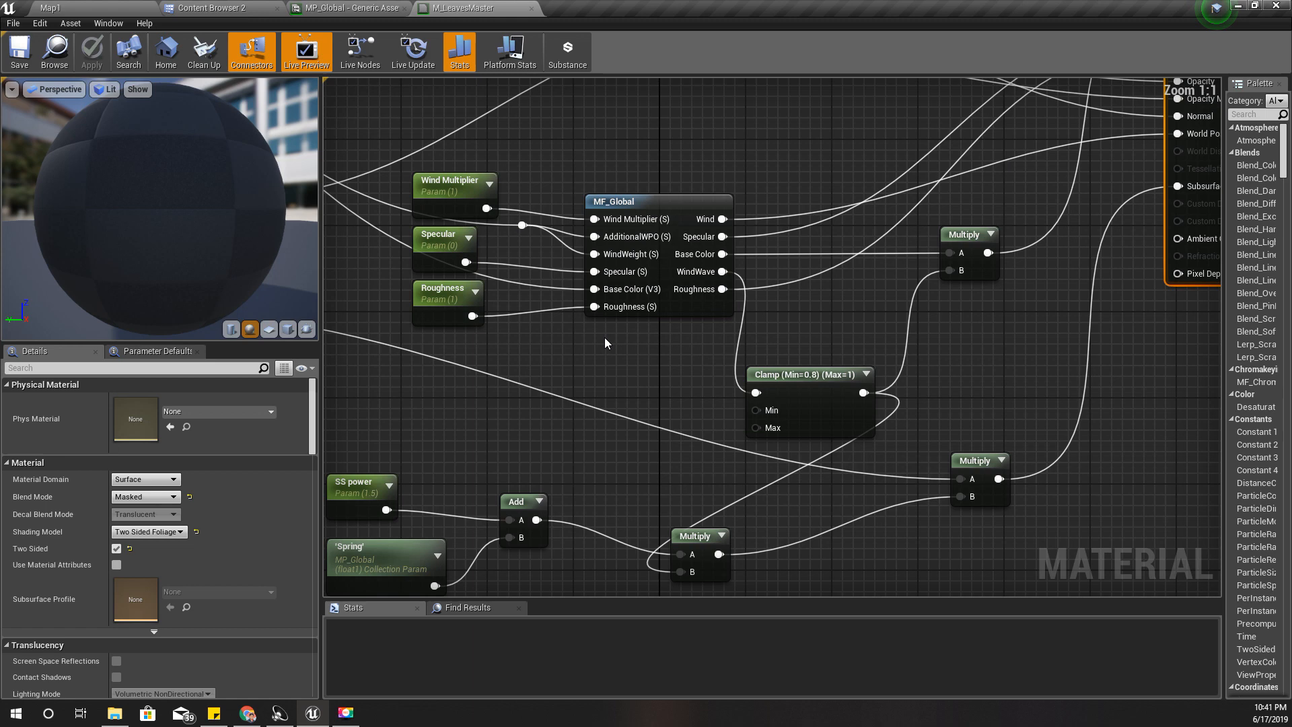
{"action": "left_click", "coordinate": [97, 8]}
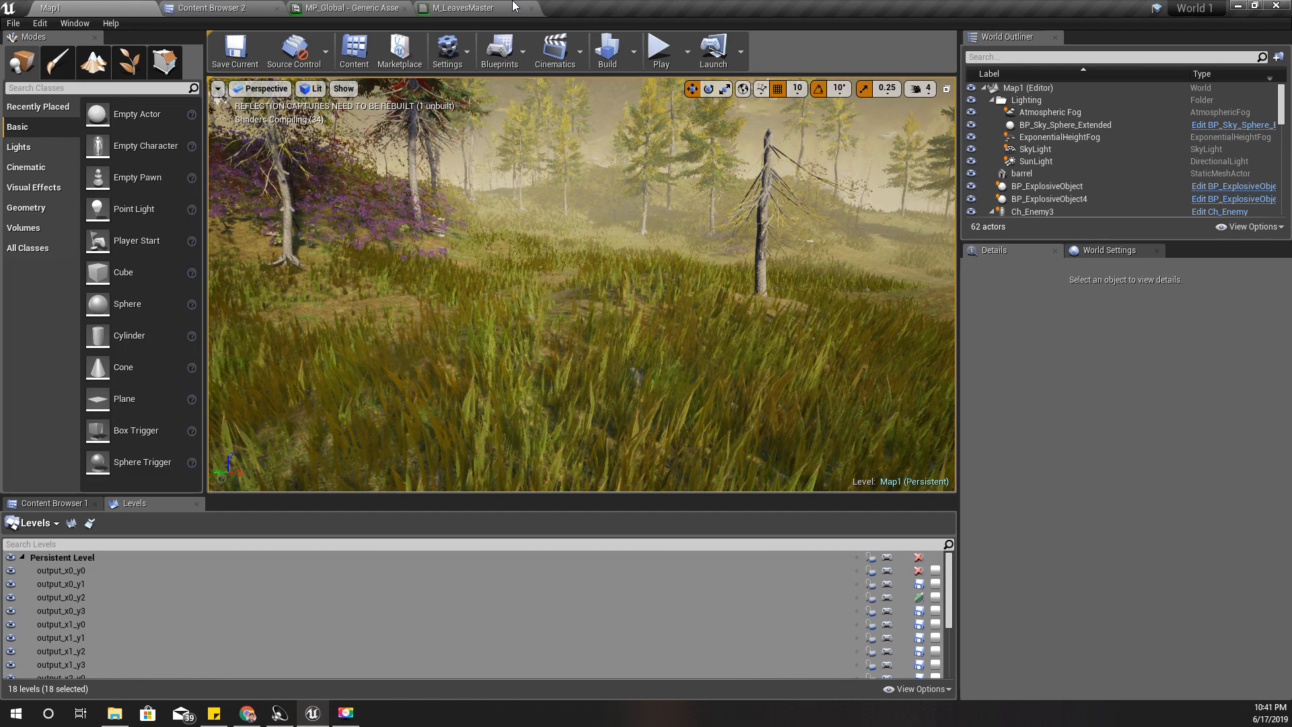
{"action": "left_click", "coordinate": [512, 7]}
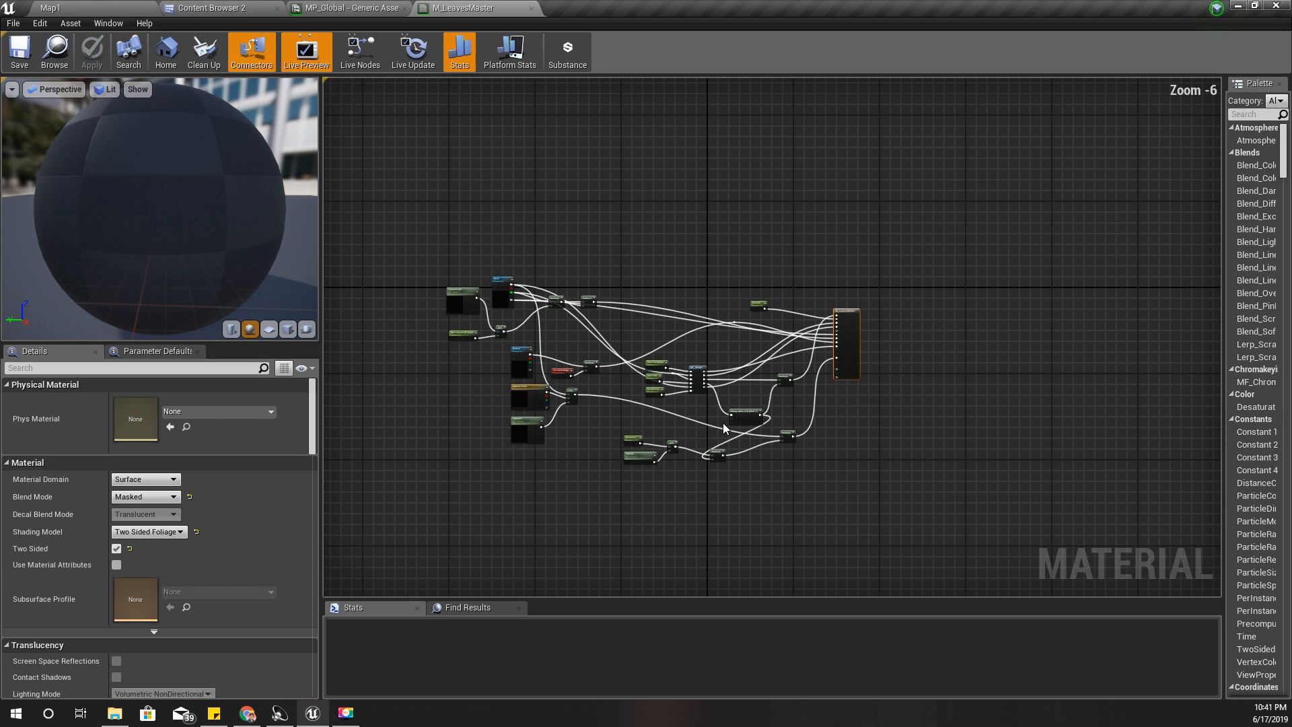
Step: Open the MF_Global function used in the material and enclose its collision nodes in a comment titled Grass Collision
{"action": "double_click", "coordinate": [697, 378]}
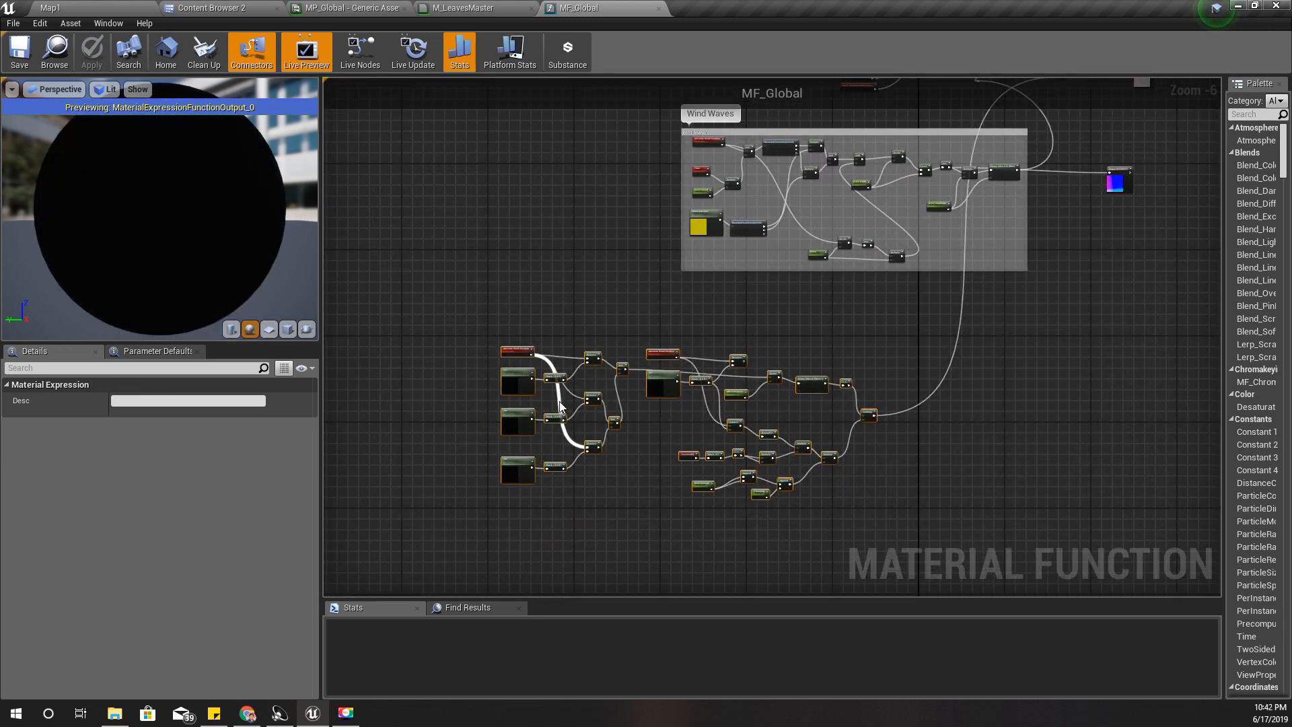
{"action": "key", "text": "c"}
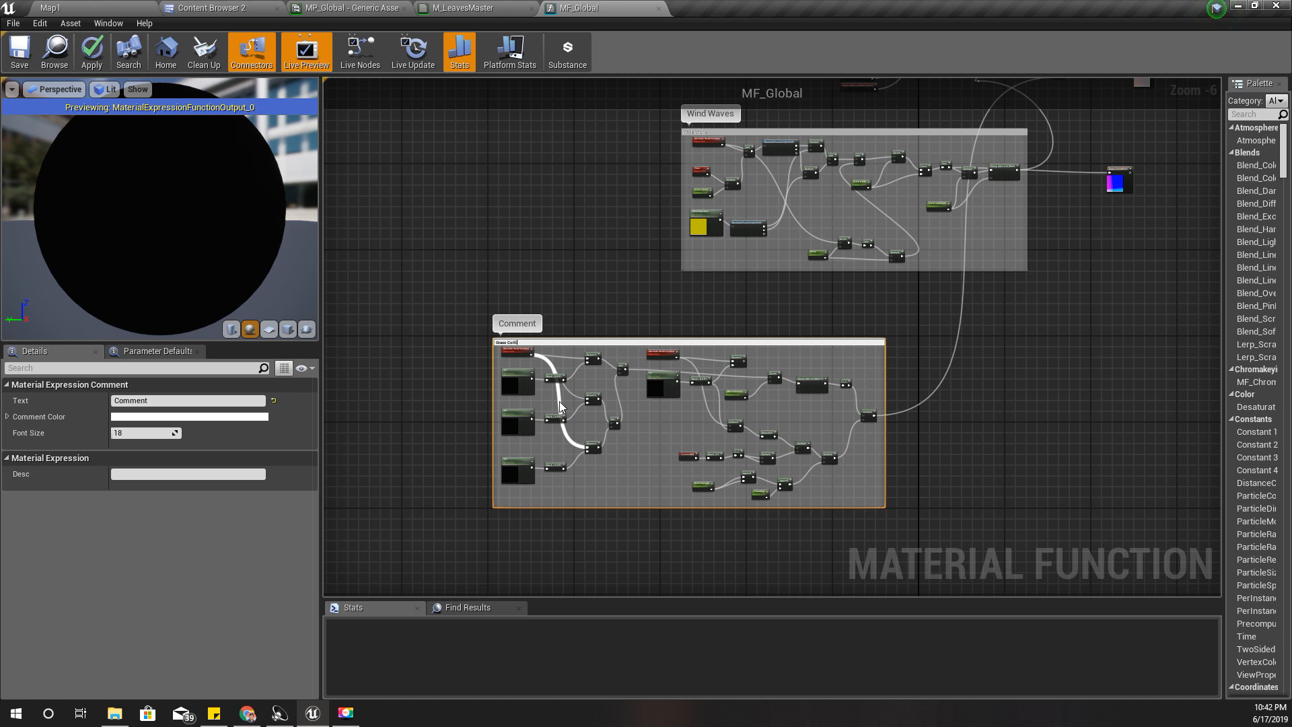
{"action": "left_click", "coordinate": [580, 523]}
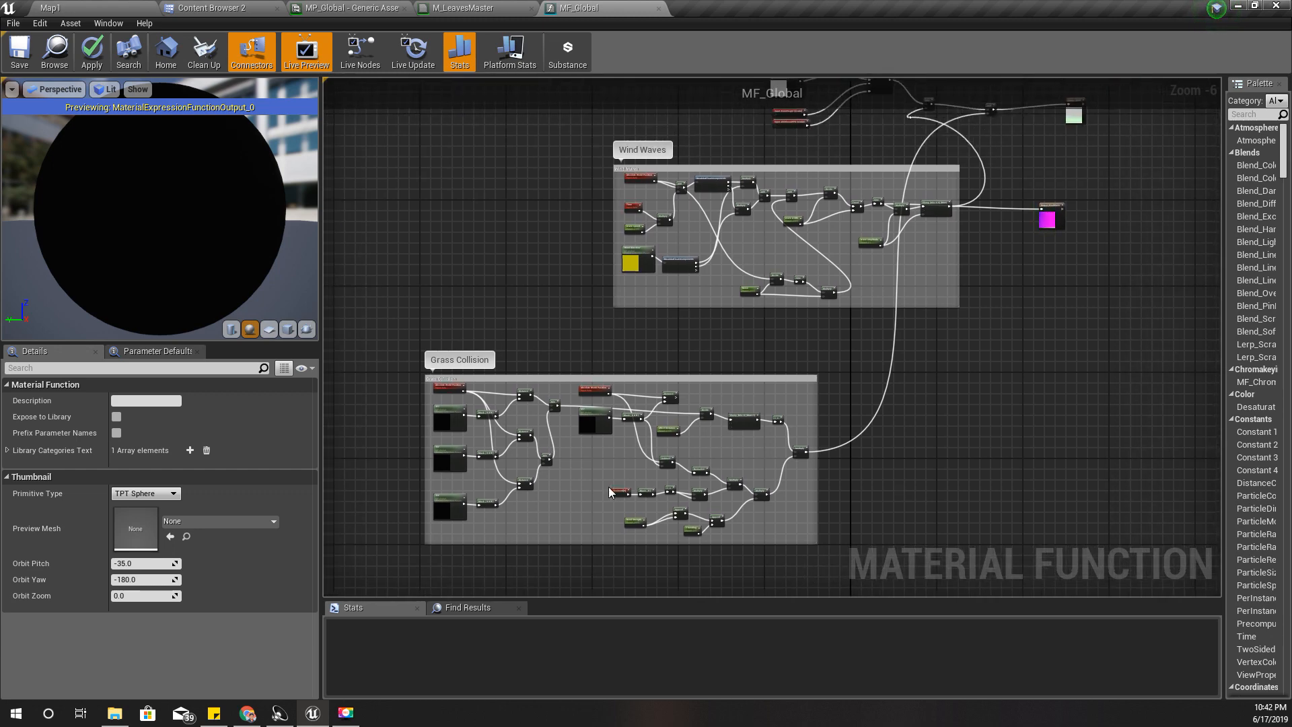
Step: Examine the Grass Collision nodes in MF_Global and how the MF_Global node is wired in M_LeavesMaster
{"action": "scroll", "coordinate": [608, 487], "scroll_direction": "up", "scroll_amount": 3}
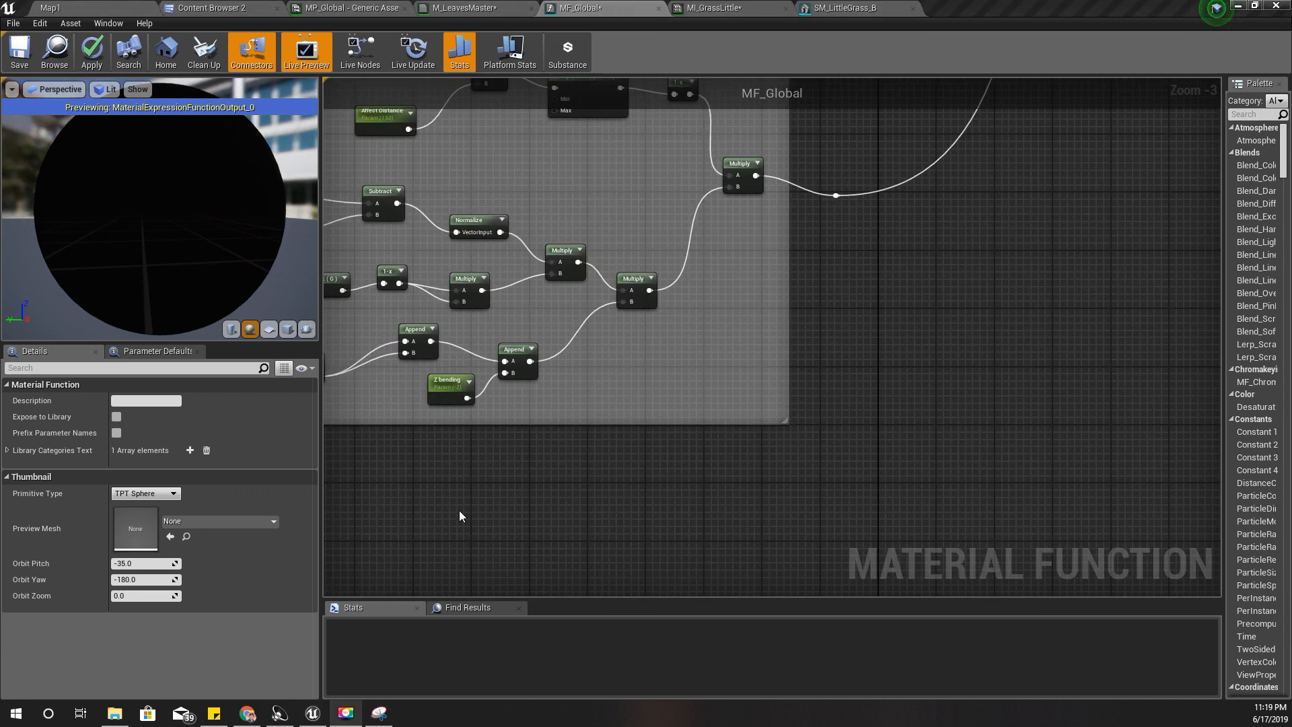
{"action": "right_click_drag", "start_coordinate": [508, 508], "coordinate": [729, 485]}
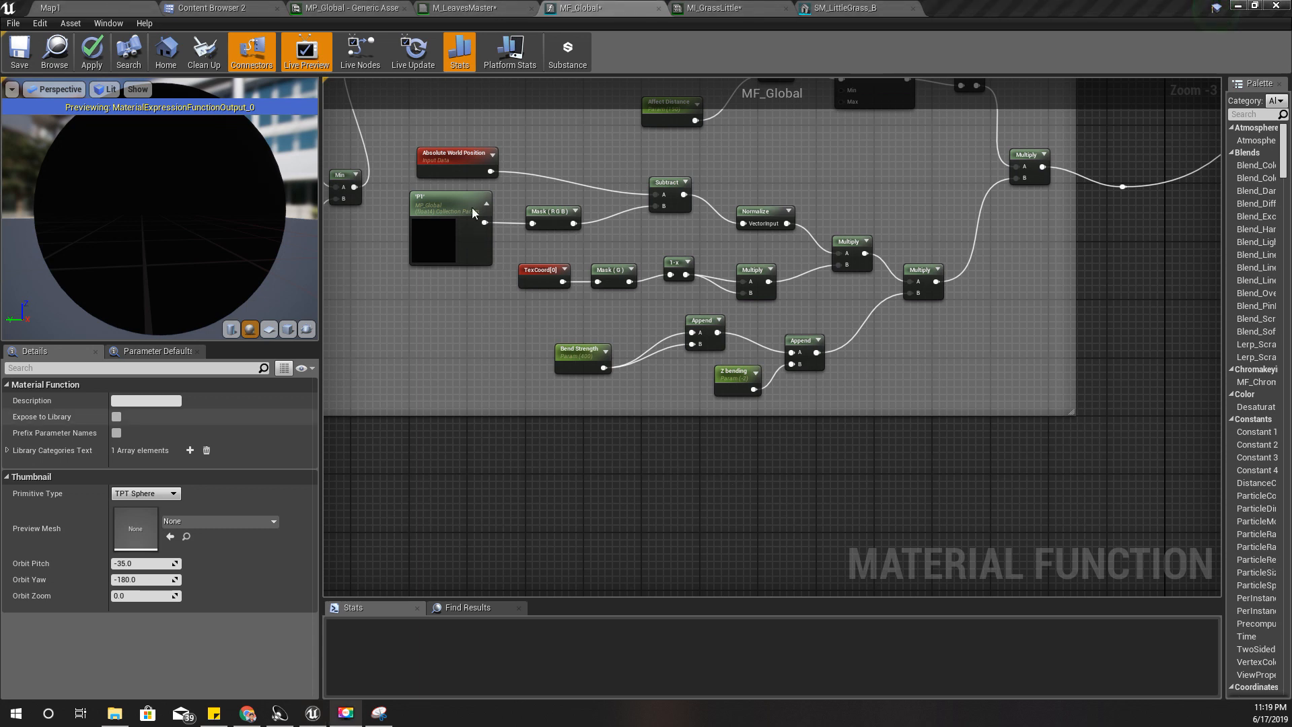
{"action": "left_click", "coordinate": [495, 175]}
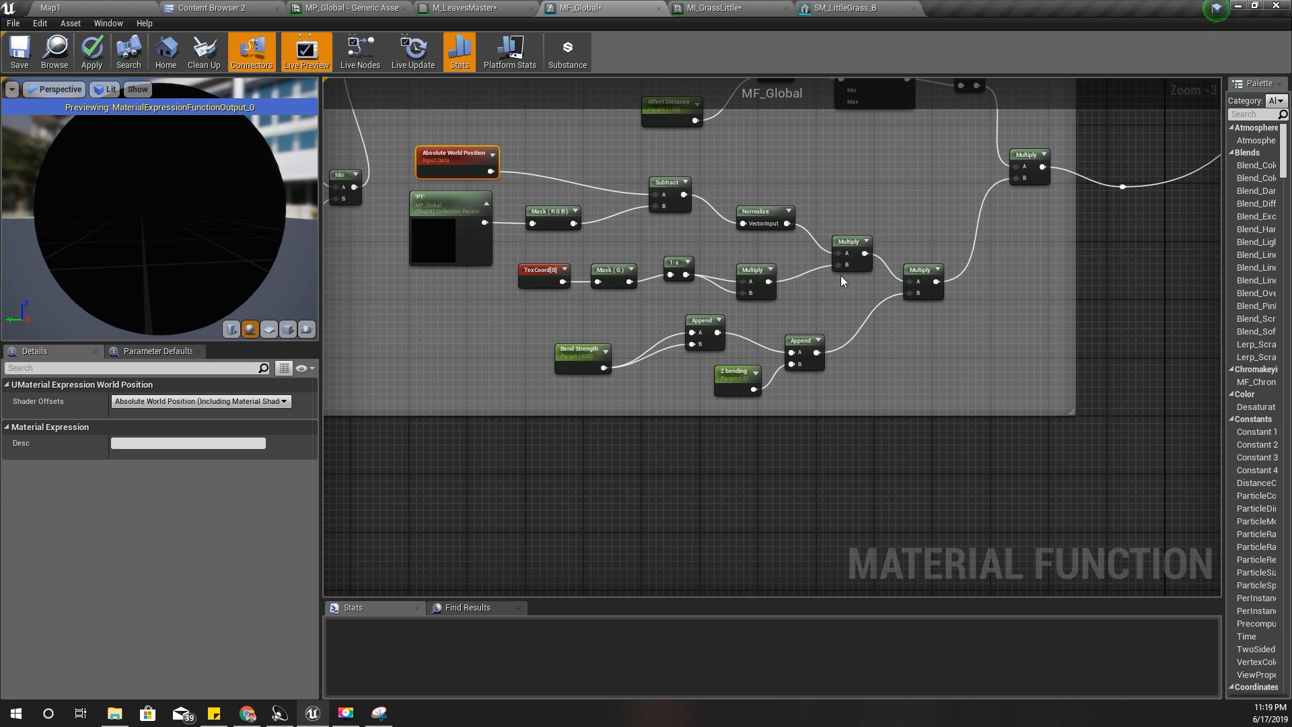
{"action": "left_click", "coordinate": [687, 230]}
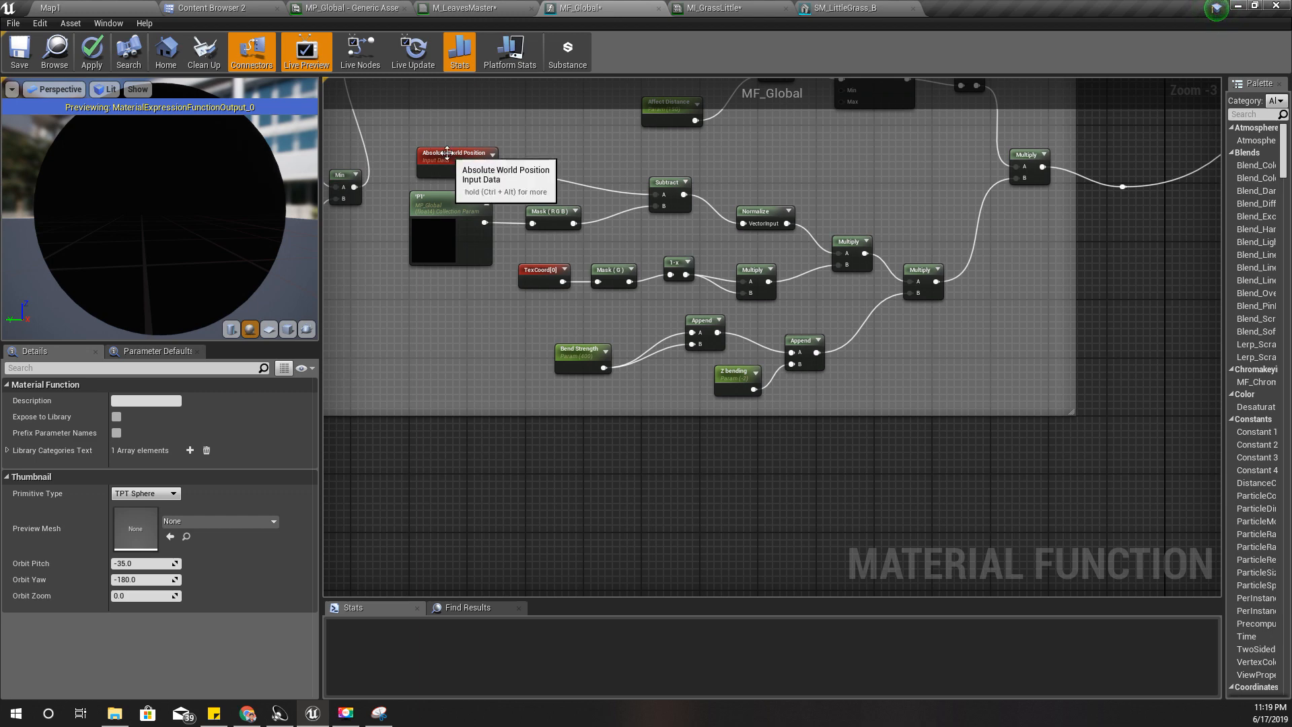
{"action": "left_click", "coordinate": [470, 156]}
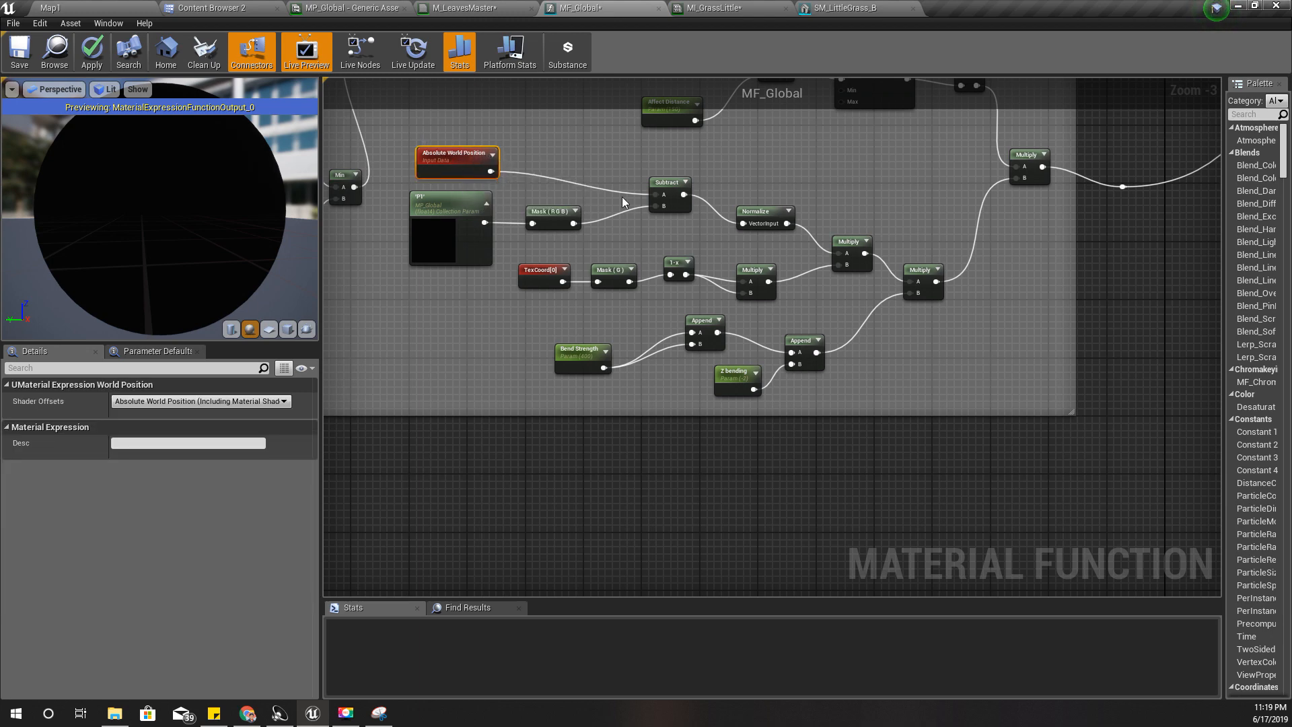
{"action": "left_click", "coordinate": [464, 8]}
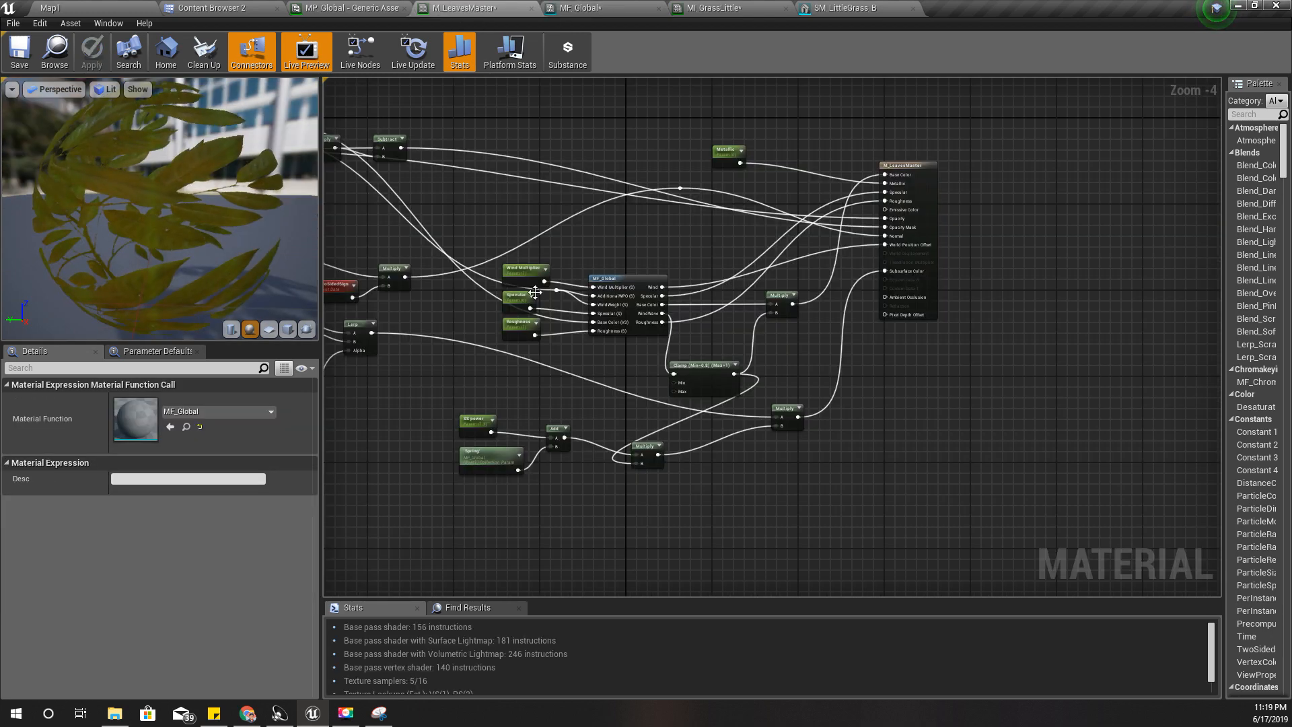
{"action": "scroll", "coordinate": [592, 306], "scroll_direction": "up", "scroll_amount": 3}
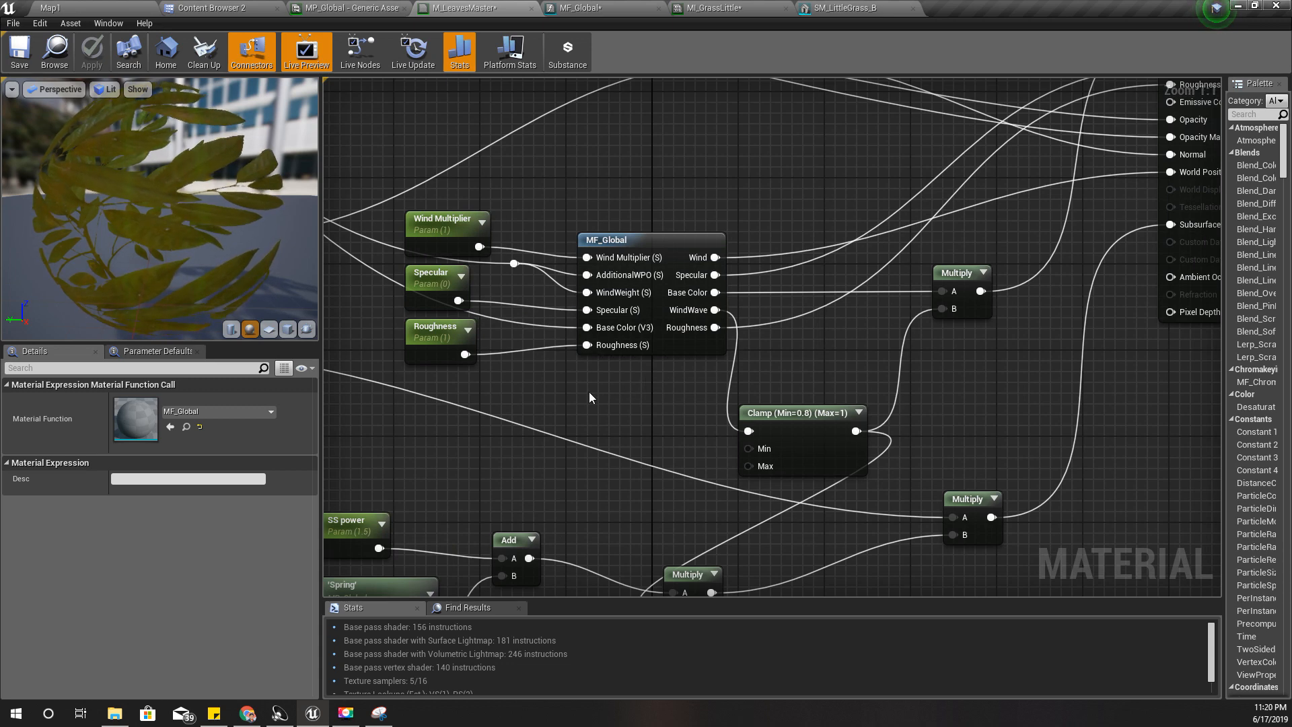
{"action": "right_click_drag", "start_coordinate": [568, 394], "coordinate": [563, 325]}
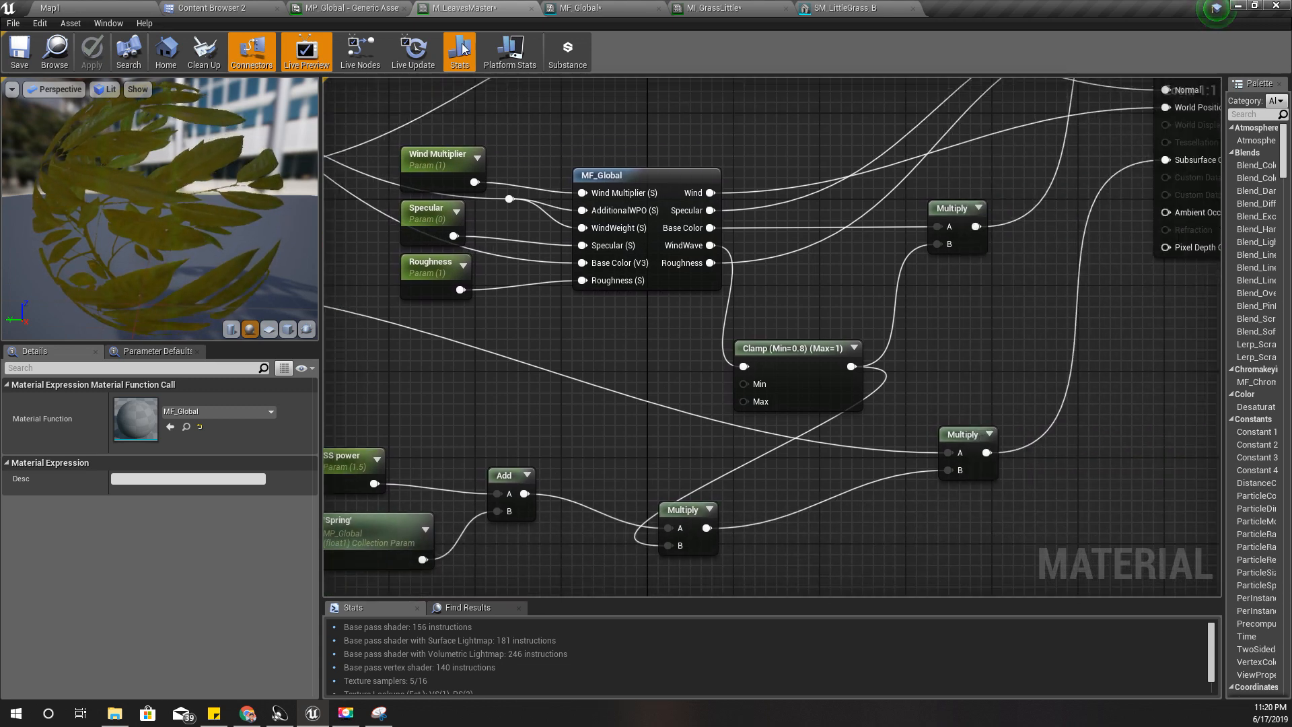
{"action": "left_click", "coordinate": [582, 8]}
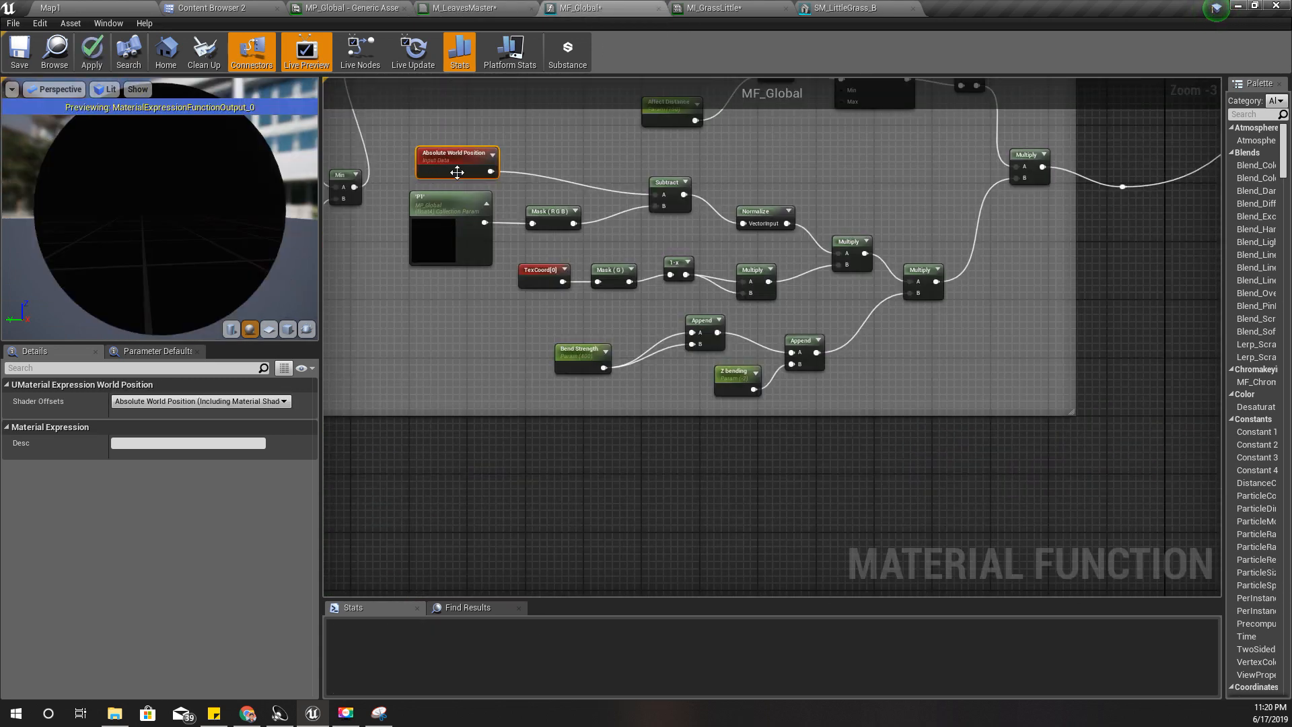
{"action": "left_click_drag", "start_coordinate": [440, 208], "coordinate": [447, 209]}
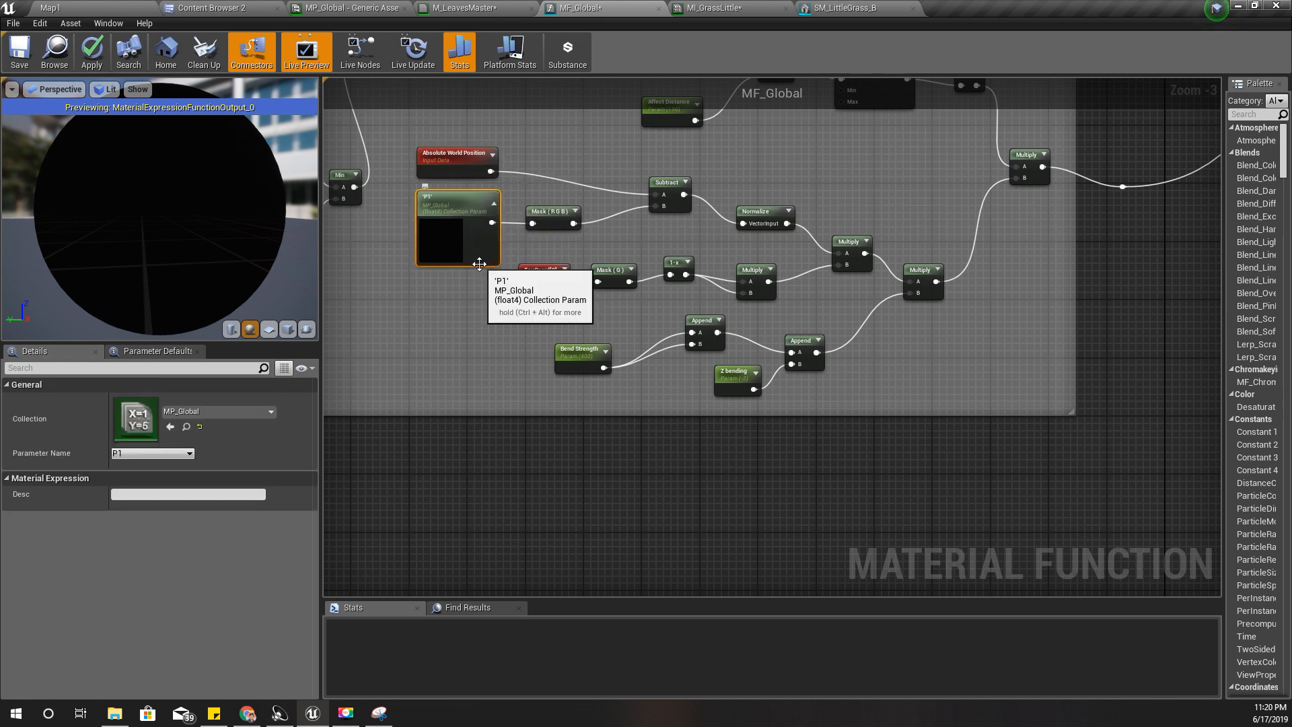
{"action": "right_click_drag", "start_coordinate": [563, 440], "coordinate": [592, 473]}
Step: Duplicate the Absolute World Position node and place the copy in the empty area below the Grass Collision comment
{"action": "left_click", "coordinate": [487, 199]}
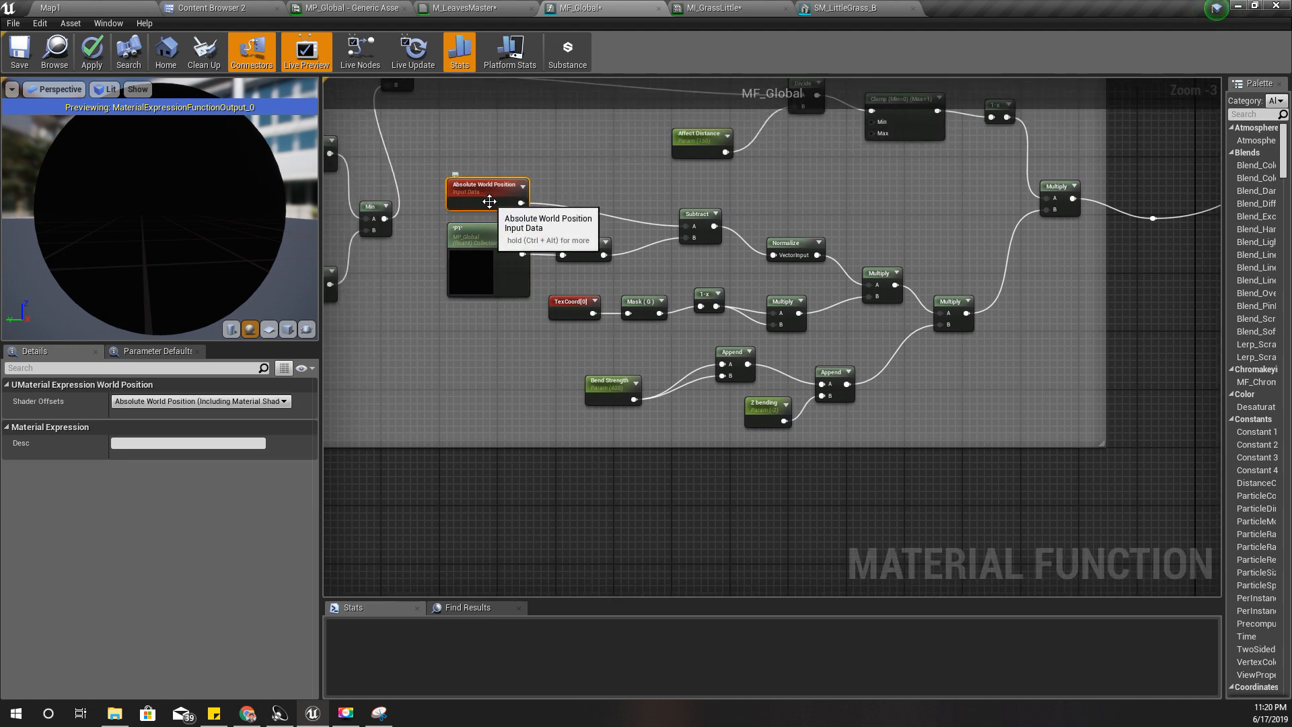
{"action": "key", "text": "ctrl+v"}
{"action": "left_click_drag", "start_coordinate": [544, 222], "coordinate": [547, 418]}
{"action": "right_click_drag", "start_coordinate": [631, 372], "coordinate": [656, 459]}
Step: Add a CollectionParameter node below the copied Absolute World Position node and set its collection to MP_Global
{"action": "left_click", "coordinate": [503, 176]}
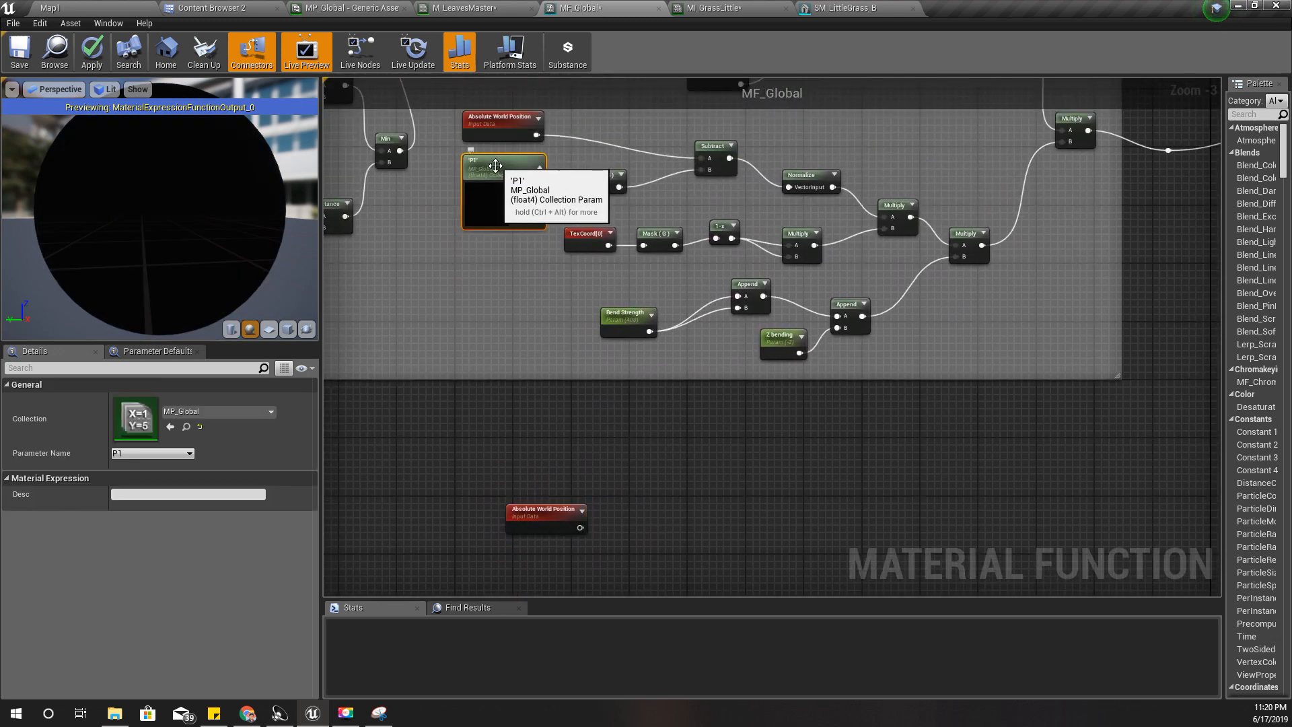
{"action": "right_click_drag", "start_coordinate": [623, 462], "coordinate": [652, 343]}
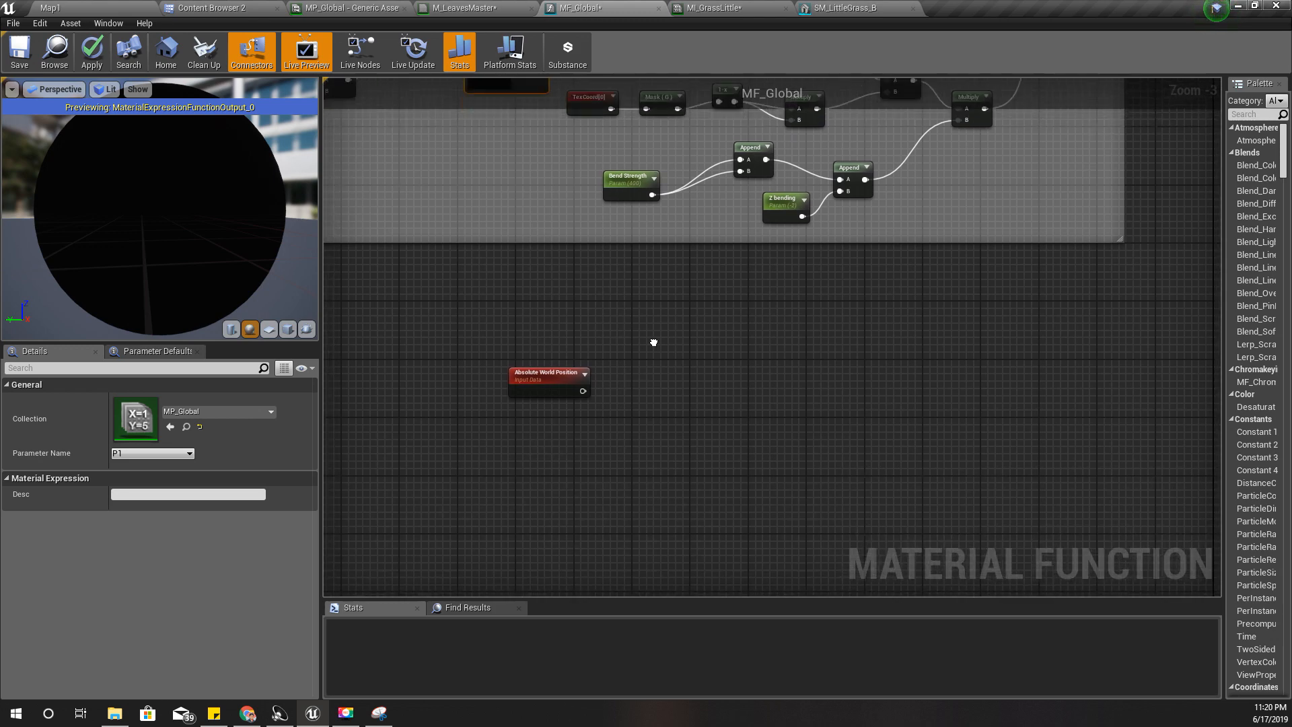
{"action": "right_click", "coordinate": [530, 428]}
{"action": "type", "text": "p"}
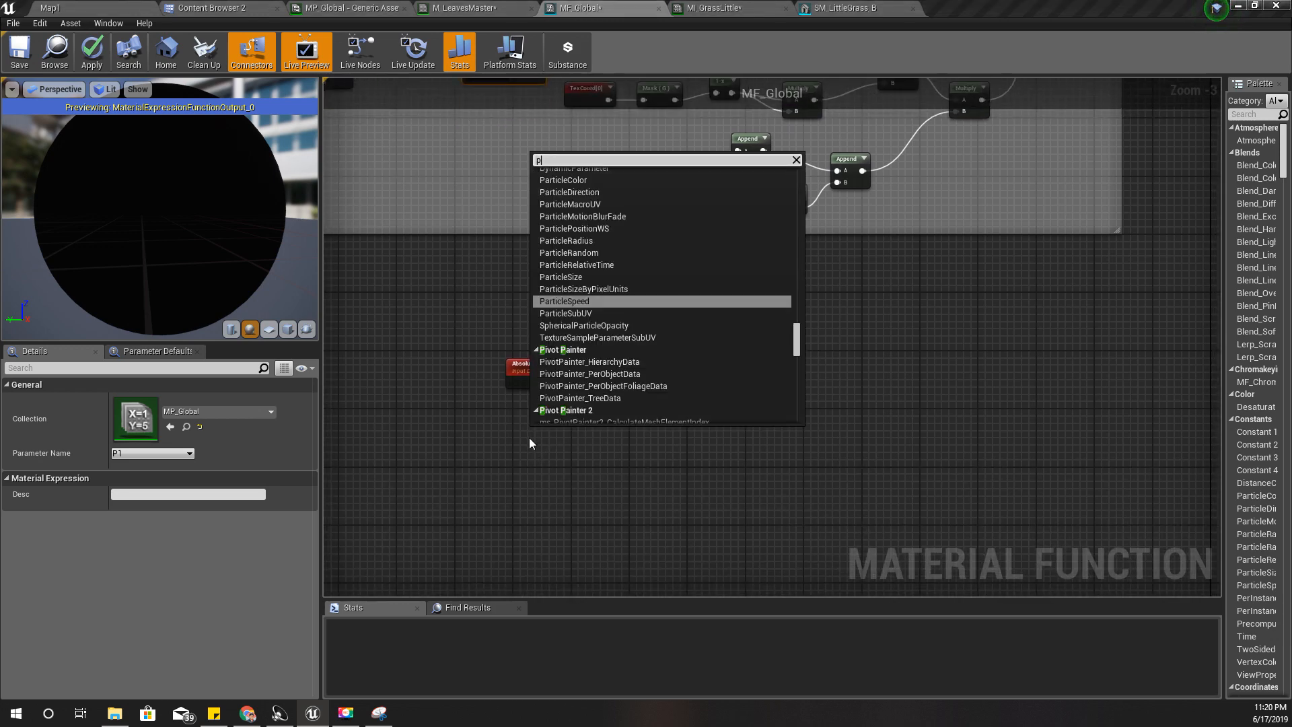
{"action": "type", "text": "arameterc"}
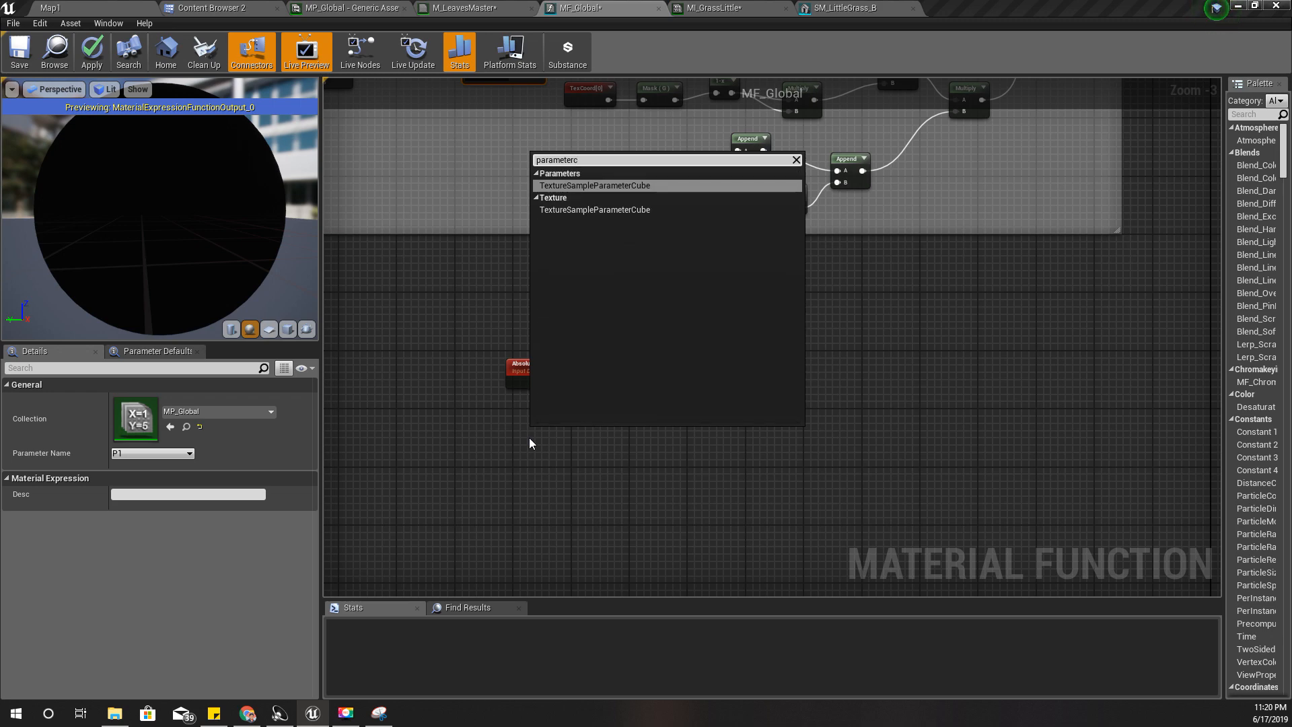
{"action": "key", "text": "ctrl+a"}
{"action": "type", "text": "xc\\"}
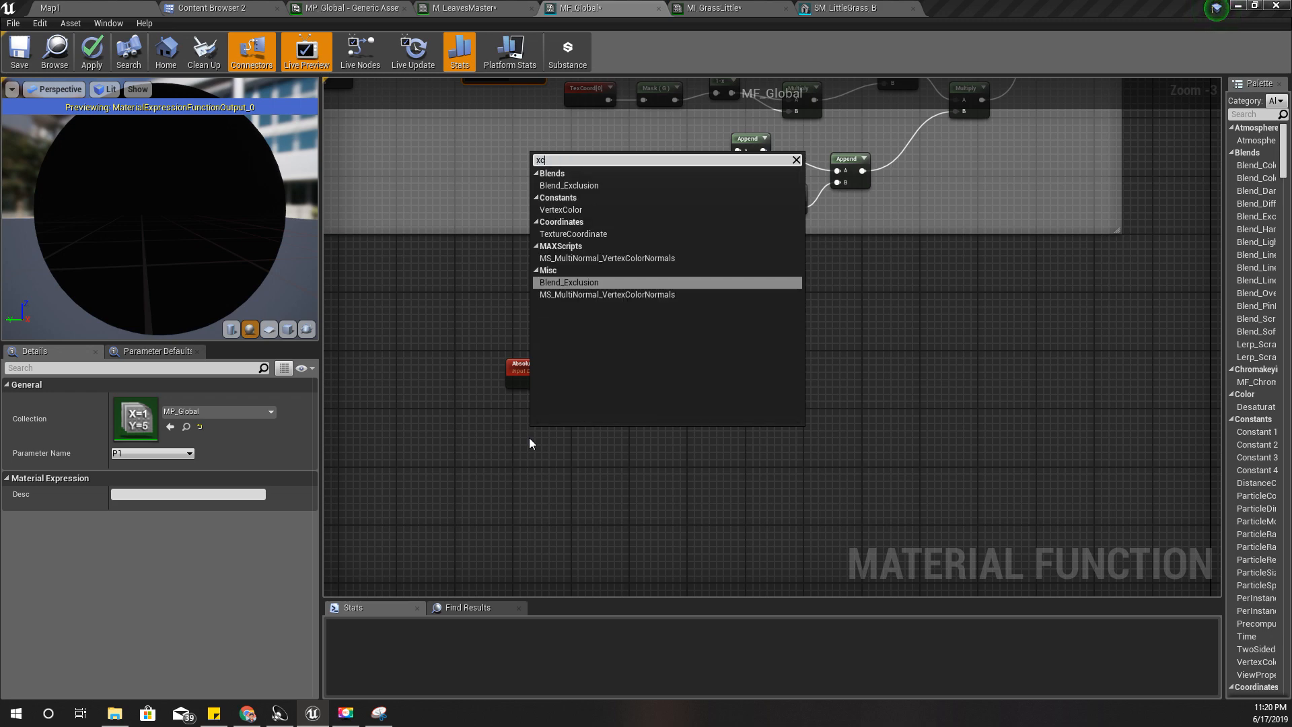
{"action": "key", "text": "BackSpace"}
{"action": "key", "text": "BackSpace"}
{"action": "key", "text": "BackSpace"}
{"action": "key", "text": "BackSpace"}
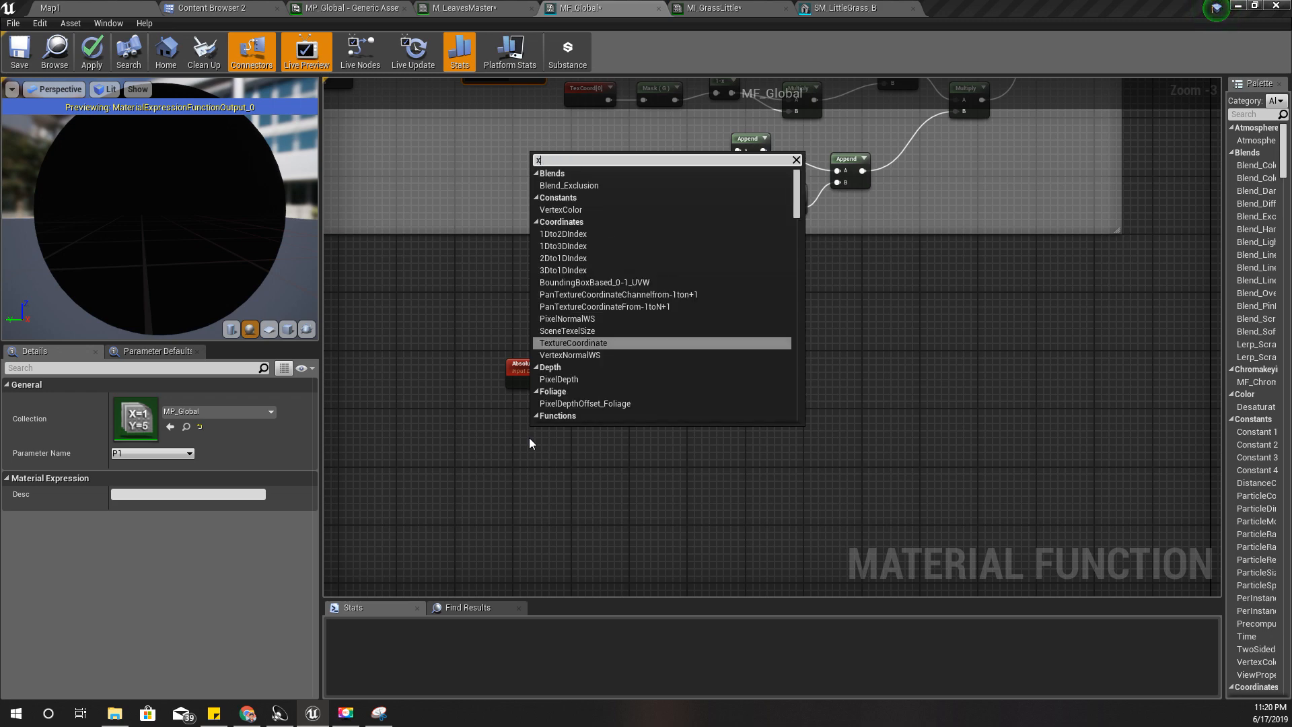
{"action": "type", "text": "collec"}
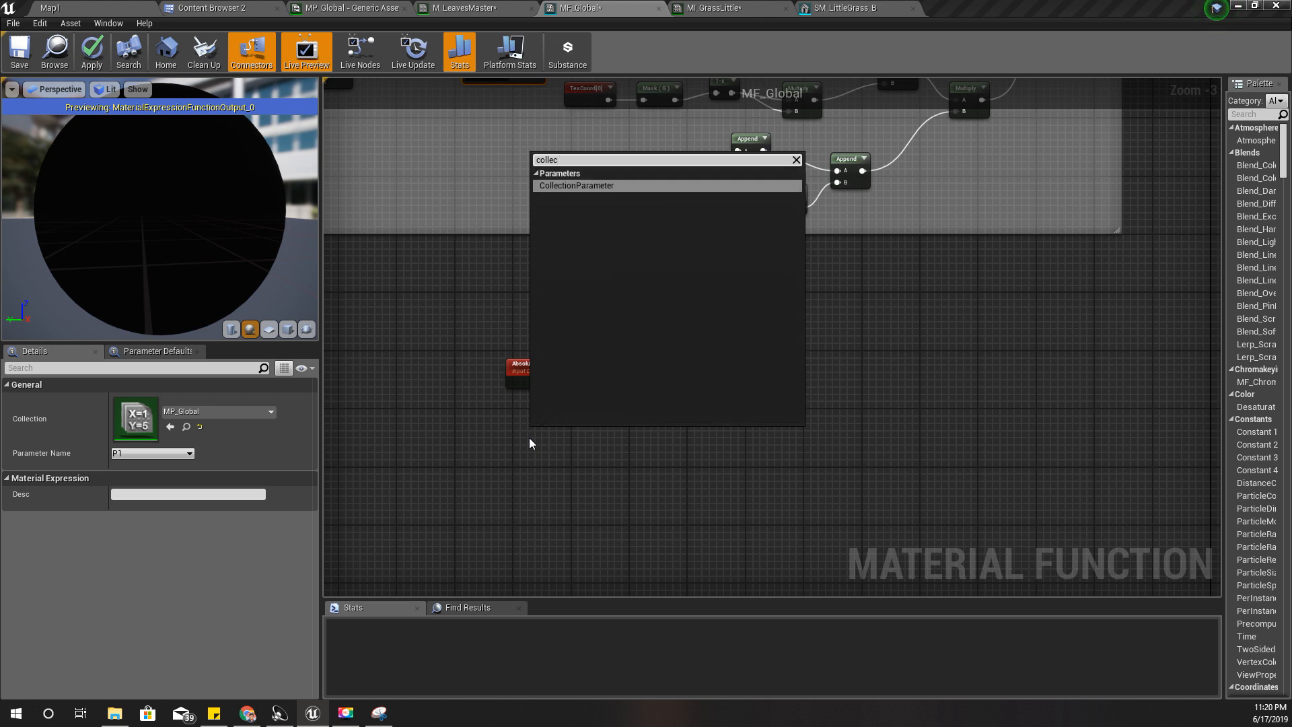
{"action": "key", "text": "Return"}
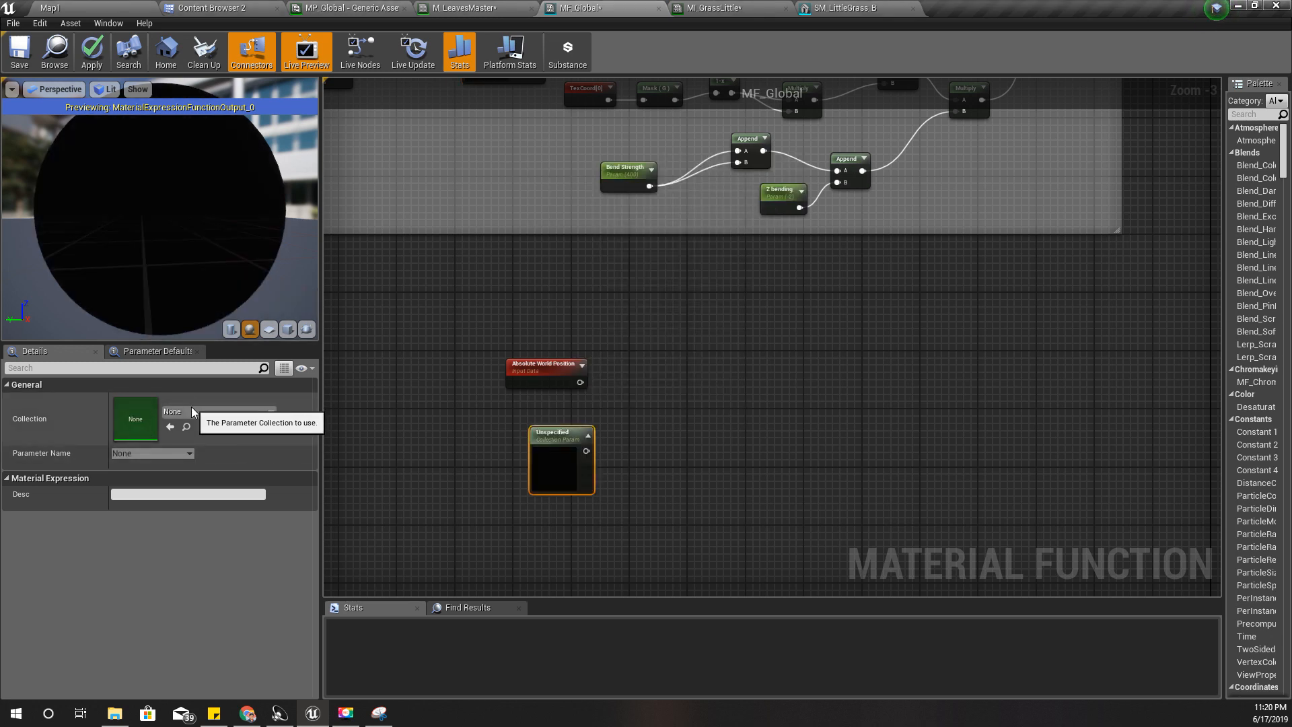
{"action": "left_click", "coordinate": [197, 411]}
{"action": "left_click", "coordinate": [197, 227]}
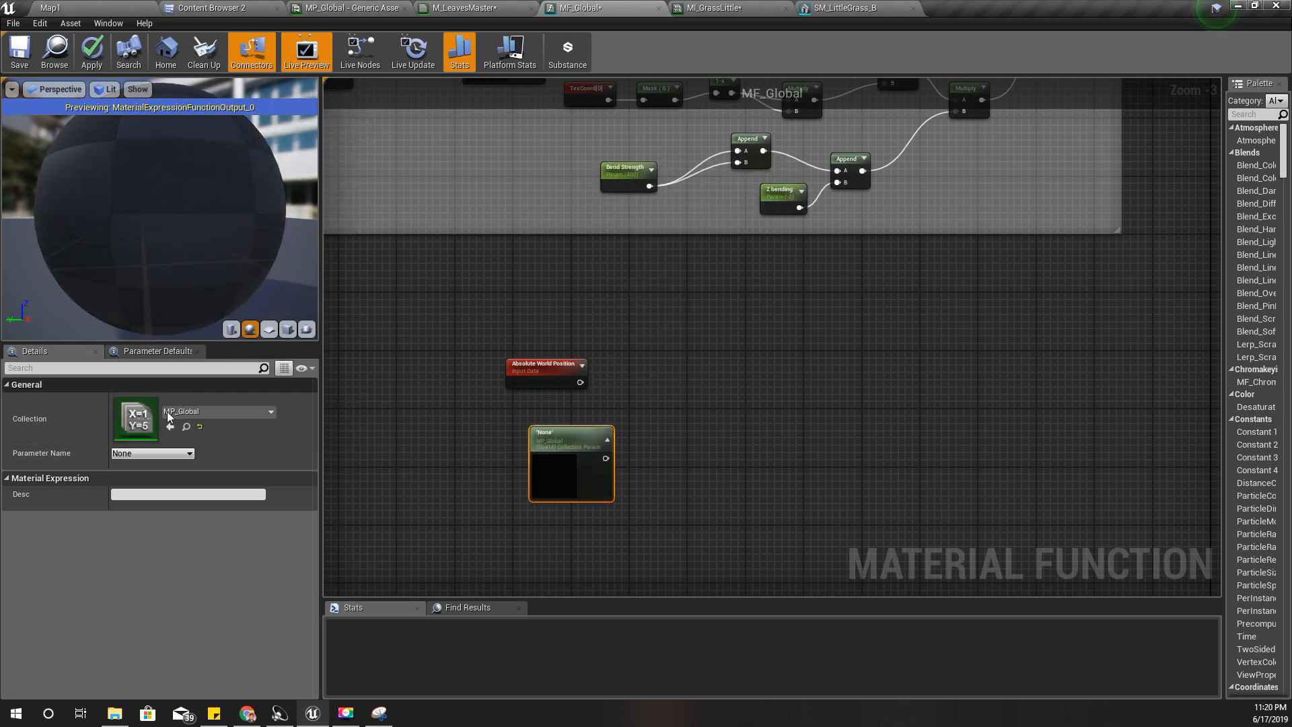
Step: Set the new CollectionParameter node's parameter to ExplosionOrigin and align it below the copied Absolute World Position node
{"action": "left_click", "coordinate": [159, 456]}
{"action": "left_click", "coordinate": [161, 595]}
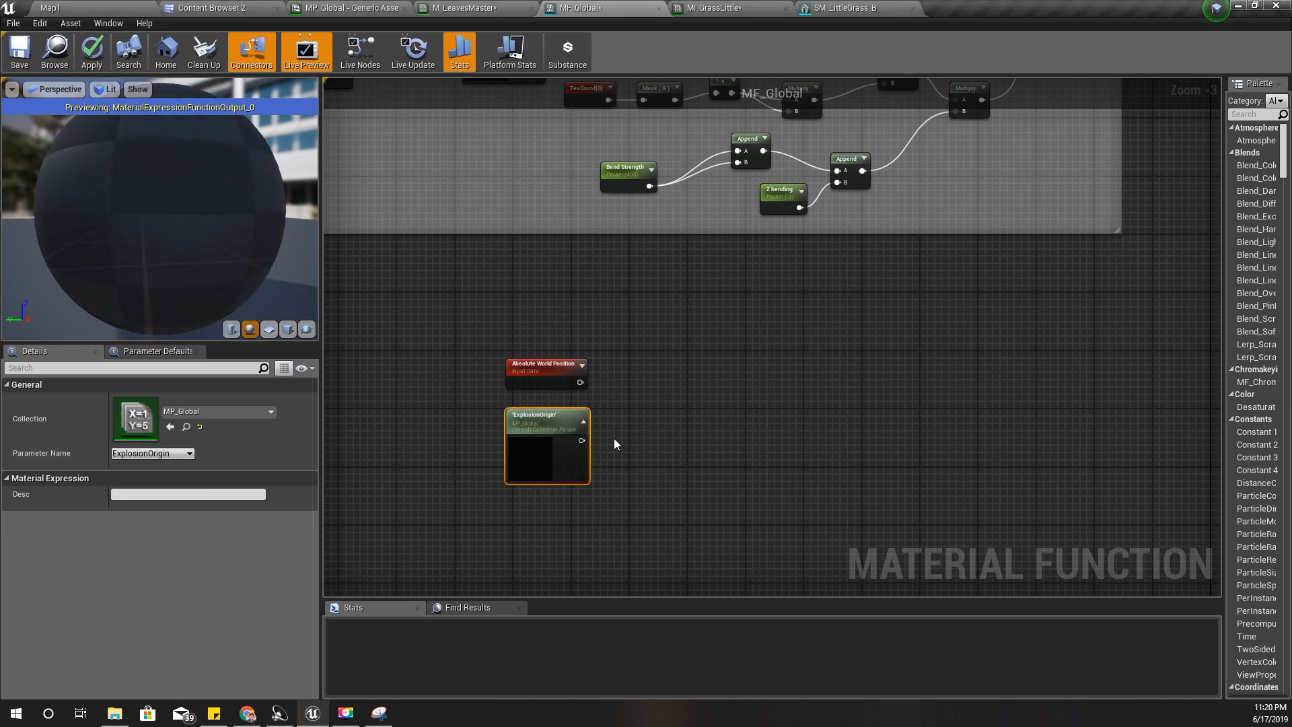
{"action": "scroll", "coordinate": [615, 438], "scroll_direction": "up", "scroll_amount": 2}
{"action": "right_click_drag", "start_coordinate": [631, 439], "coordinate": [634, 447]}
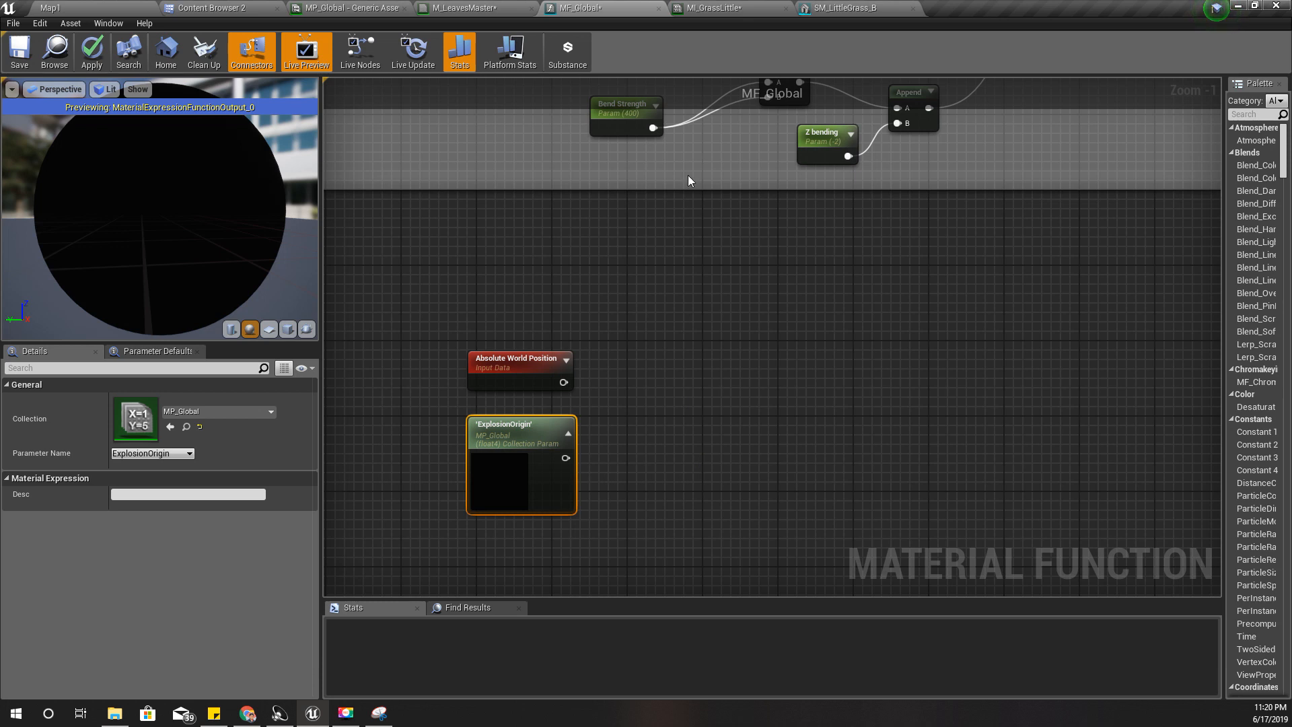
Step: Examine the ExplosionOrigin definition in MP_Global and how the Grass Collision nodes in MF_Global mask and subtract a position
{"action": "left_click", "coordinate": [333, 9]}
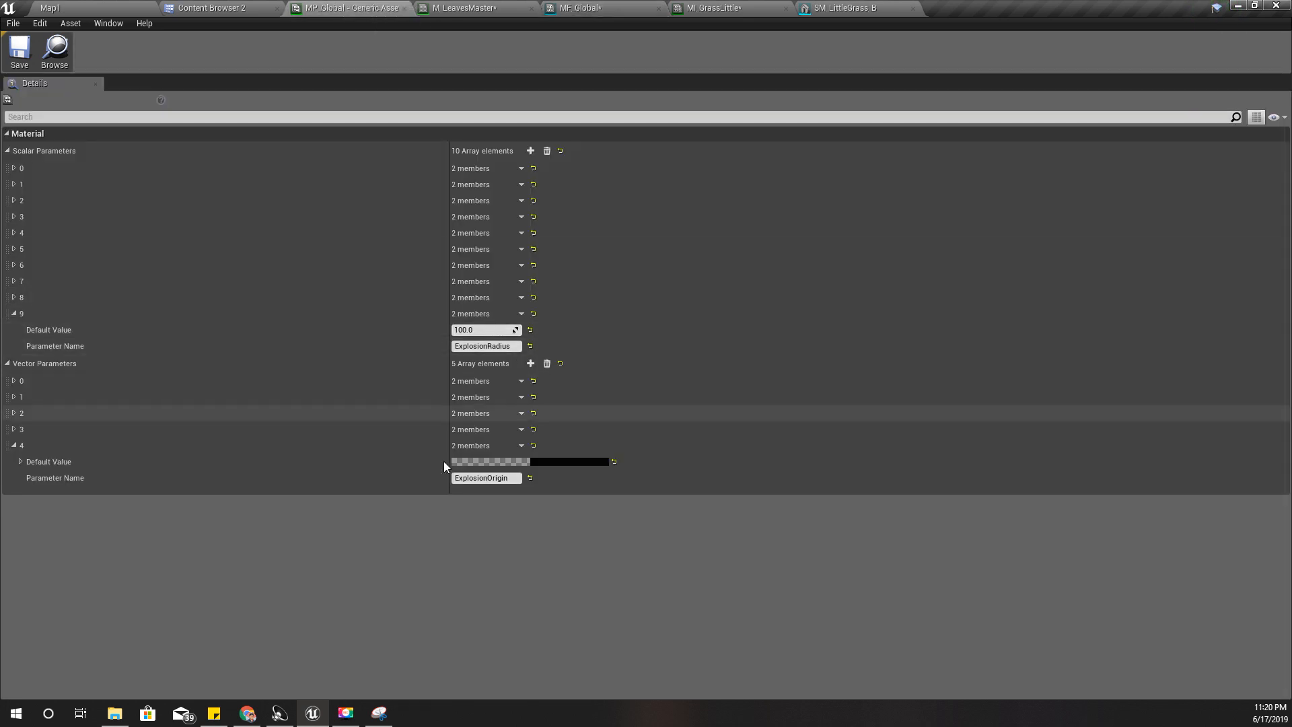
{"action": "left_click", "coordinate": [609, 7]}
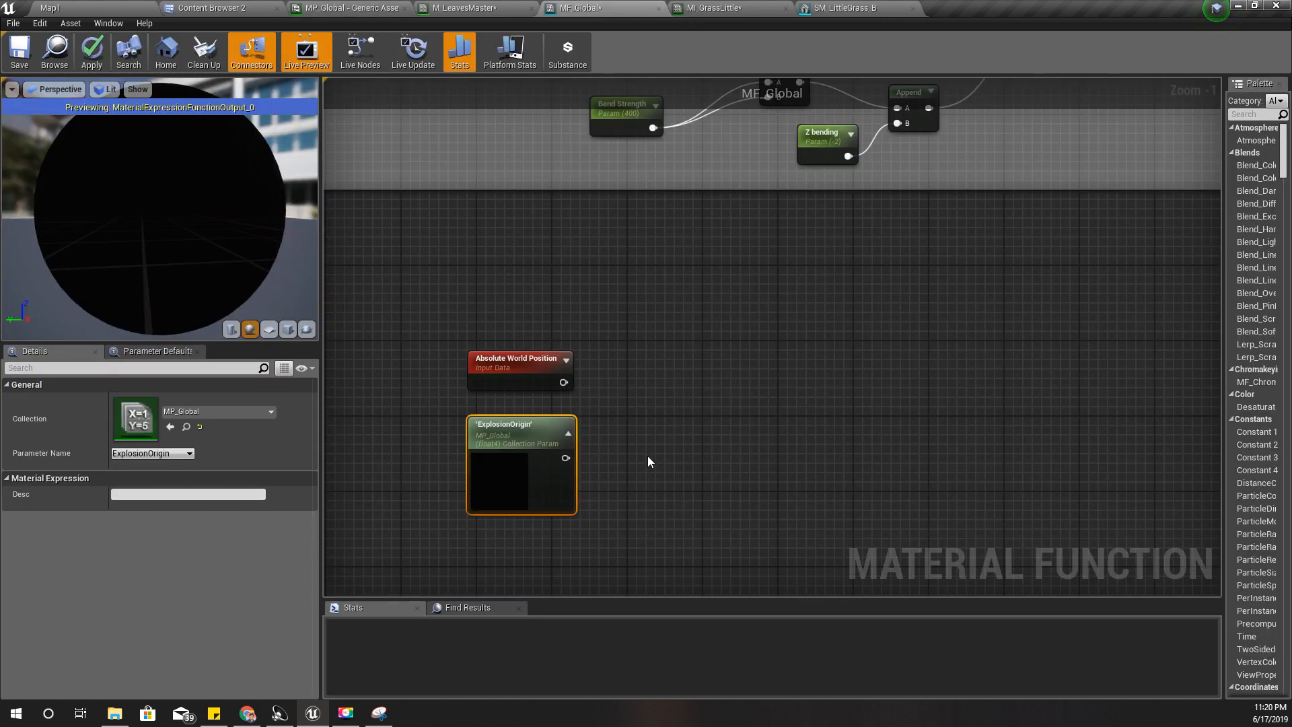
{"action": "mouse_move", "coordinate": [647, 455]}
{"action": "right_mouse_down"}
{"action": "mouse_move", "coordinate": [643, 435]}
{"action": "mouse_move", "coordinate": [728, 418]}
{"action": "mouse_move", "coordinate": [656, 450]}
{"action": "right_mouse_up"}
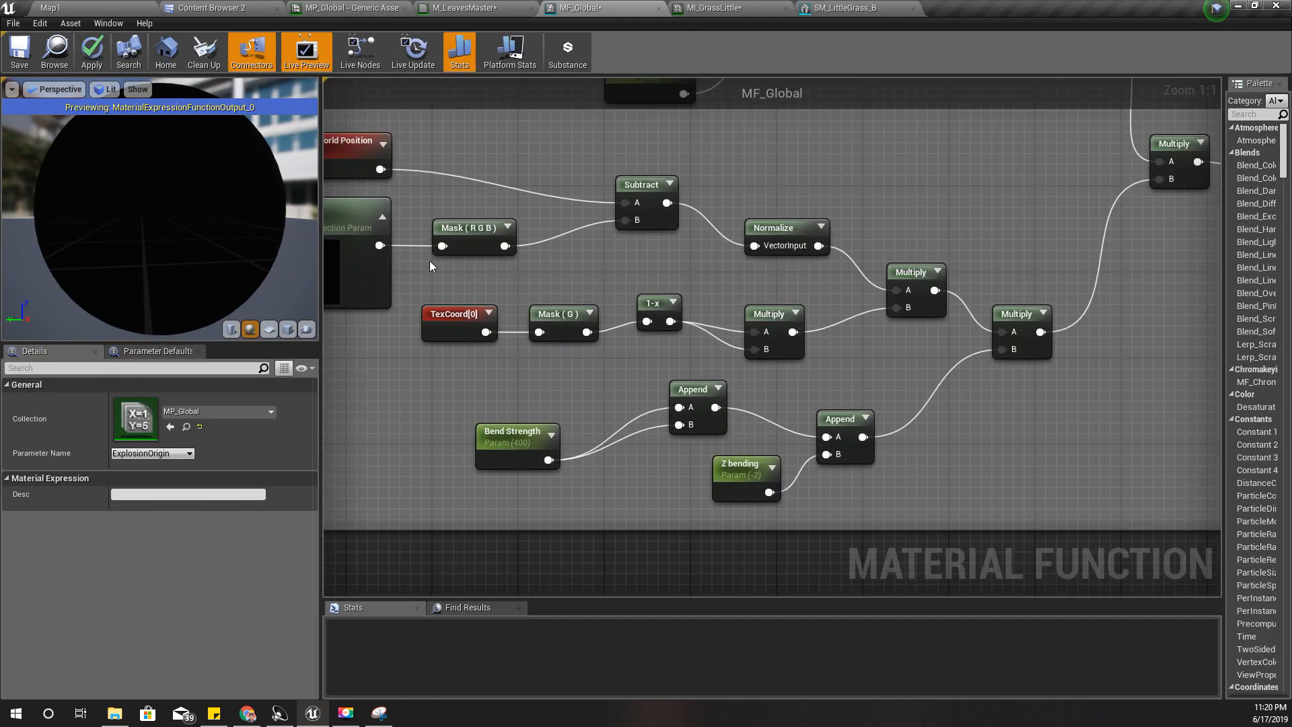
{"action": "right_click_drag", "start_coordinate": [463, 344], "coordinate": [666, 222]}
{"action": "scroll", "coordinate": [737, 219], "scroll_direction": "down", "scroll_amount": 3}
{"action": "right_click_drag", "start_coordinate": [836, 443], "coordinate": [758, 238]}
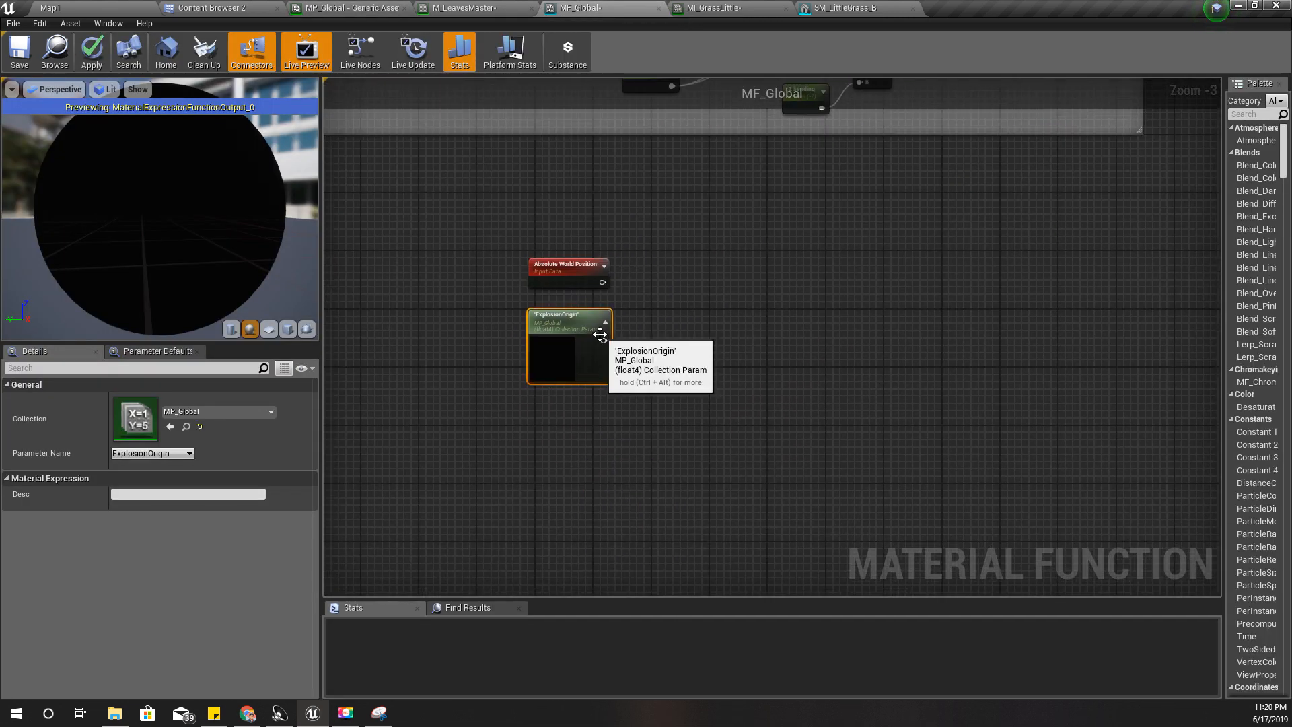
Step: Add a ComponentMask node fed by ExplosionOrigin and enable its R, G and B channels
{"action": "left_click_drag", "start_coordinate": [603, 340], "coordinate": [624, 343]}
{"action": "type", "text": "mas"}
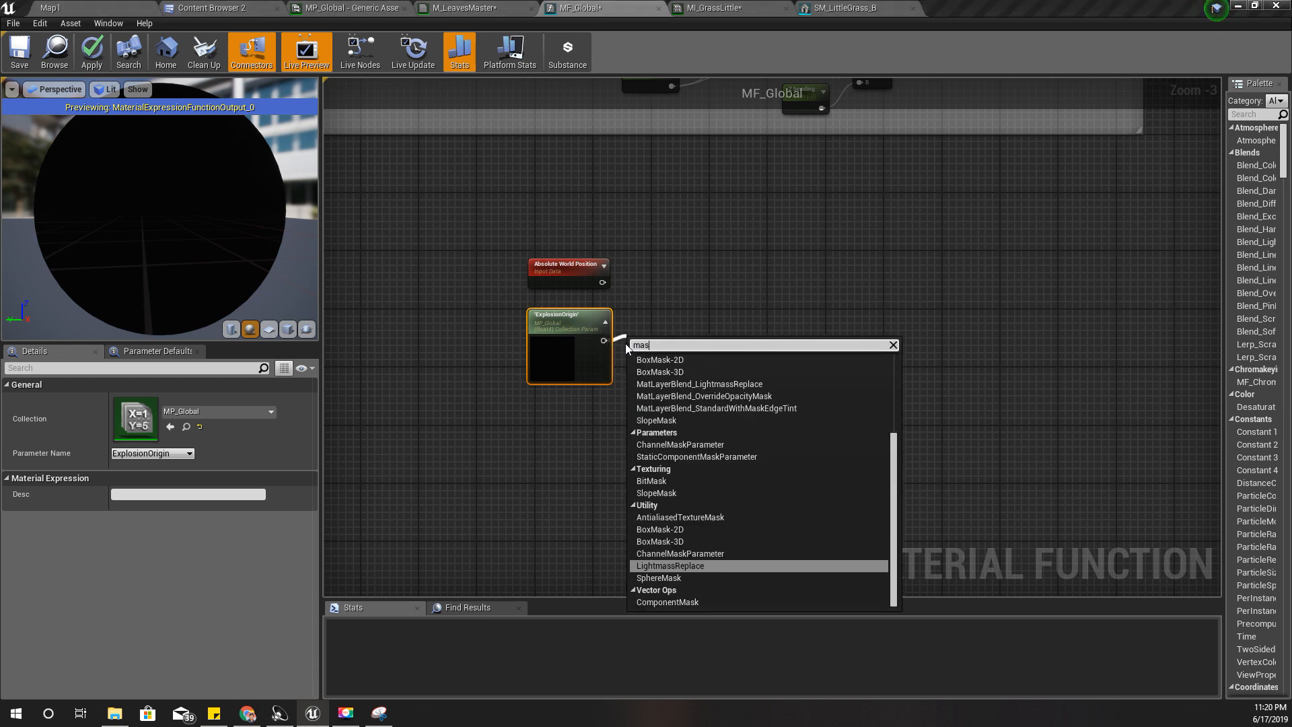
{"action": "key", "text": "Down"}
{"action": "key", "text": "Down"}
{"action": "key", "text": "Up"}
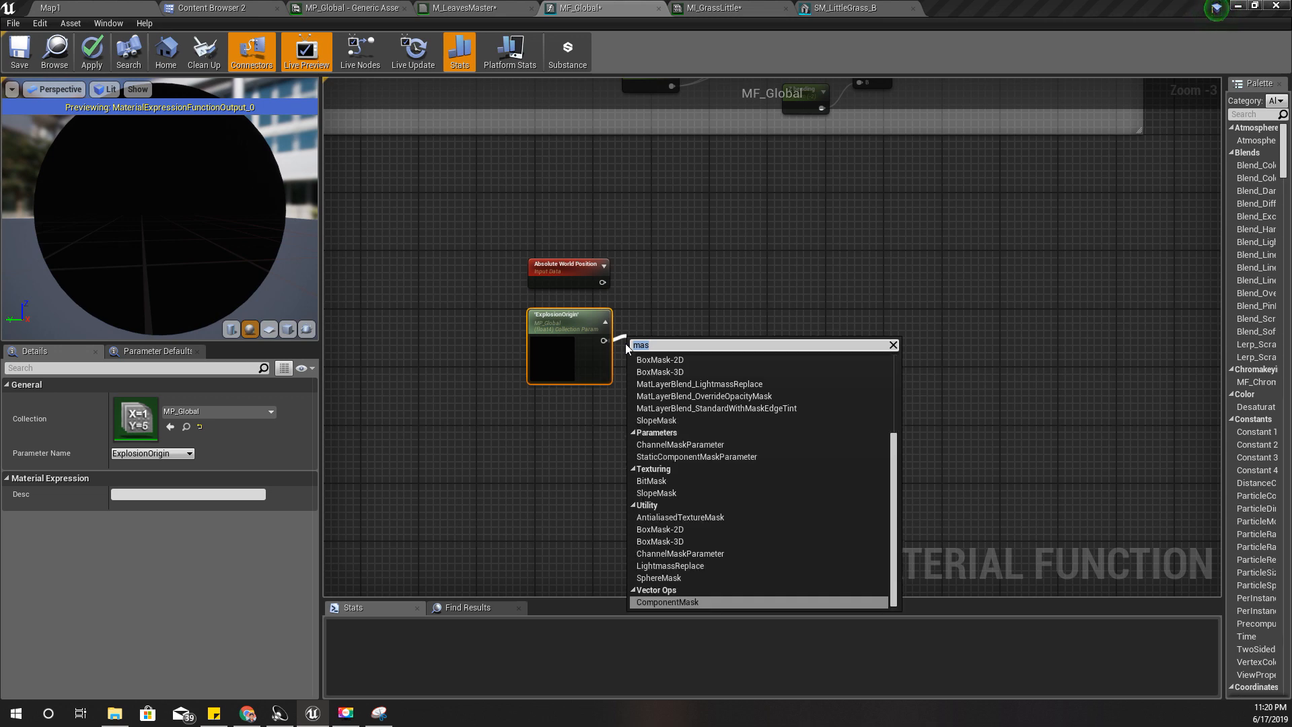
{"action": "key", "text": "Return"}
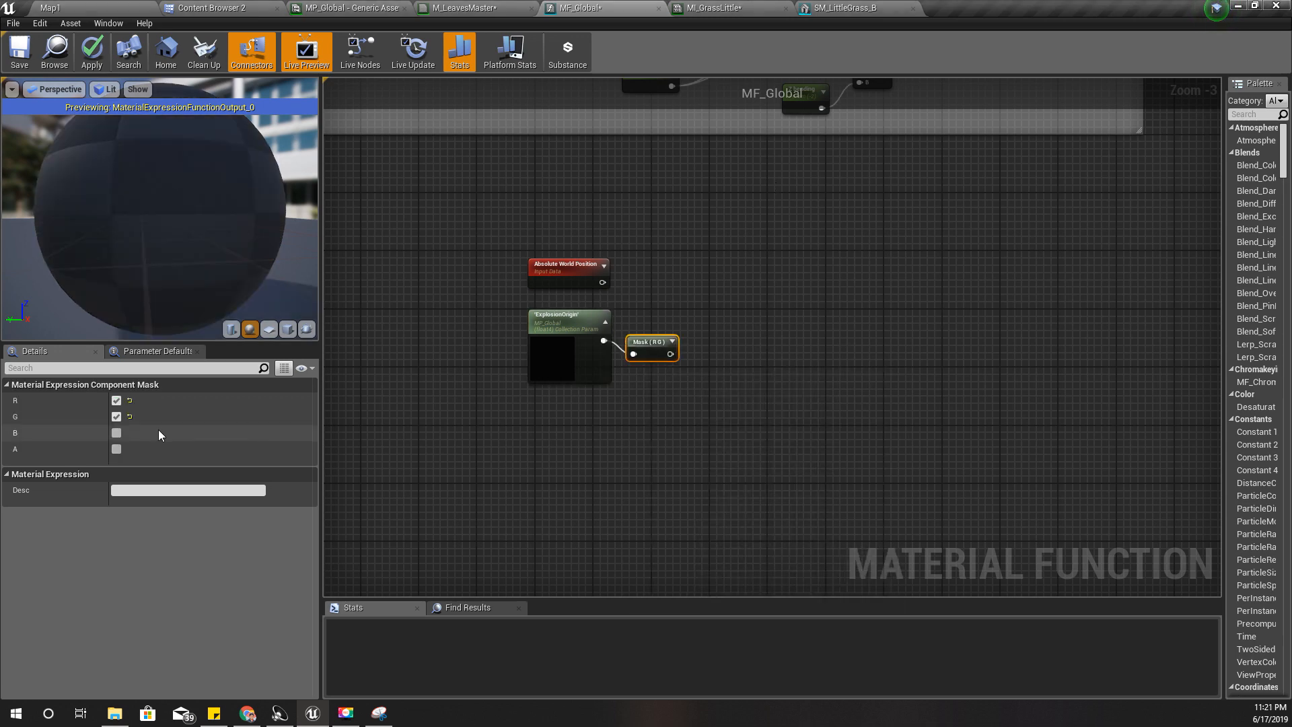
{"action": "left_click", "coordinate": [117, 433]}
{"action": "scroll", "coordinate": [450, 374], "scroll_direction": "up", "scroll_amount": 1}
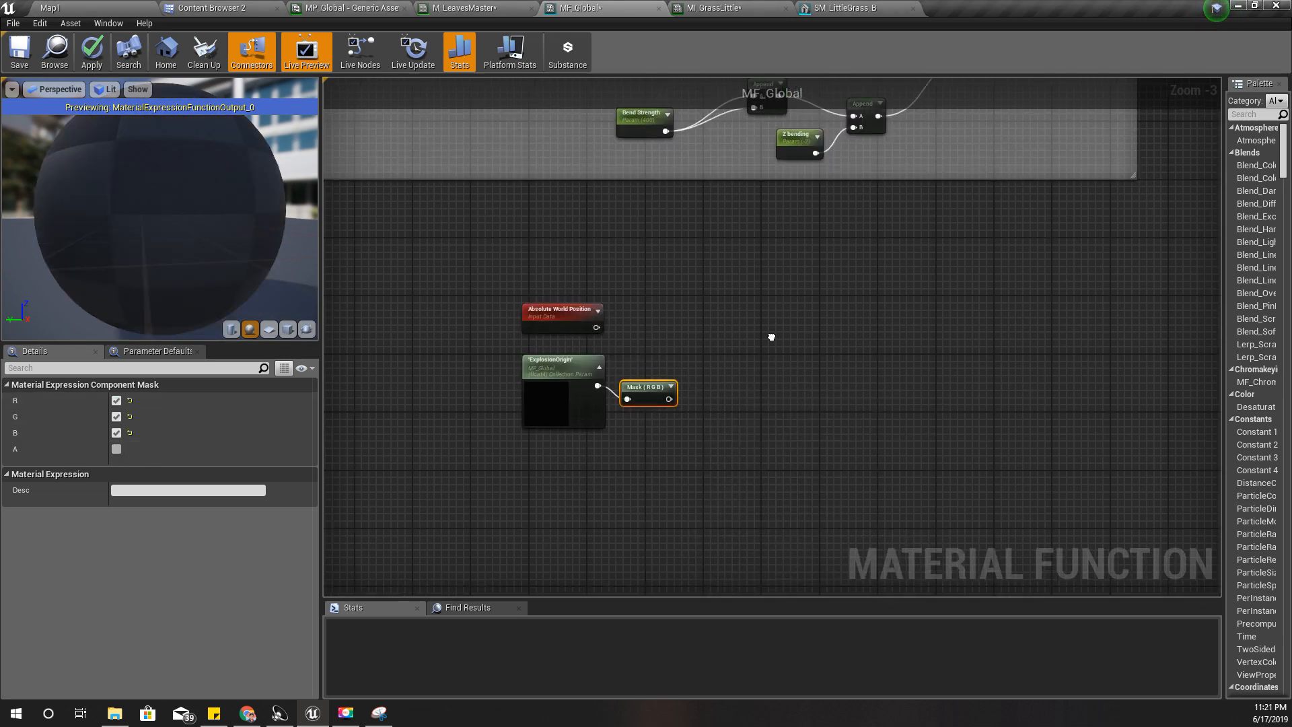
Step: Add a Subtract node with the copied Absolute World Position as A and the masked ExplosionOrigin as B
{"action": "left_click_drag", "start_coordinate": [588, 333], "coordinate": [697, 341]}
{"action": "left_click", "coordinate": [551, 312]}
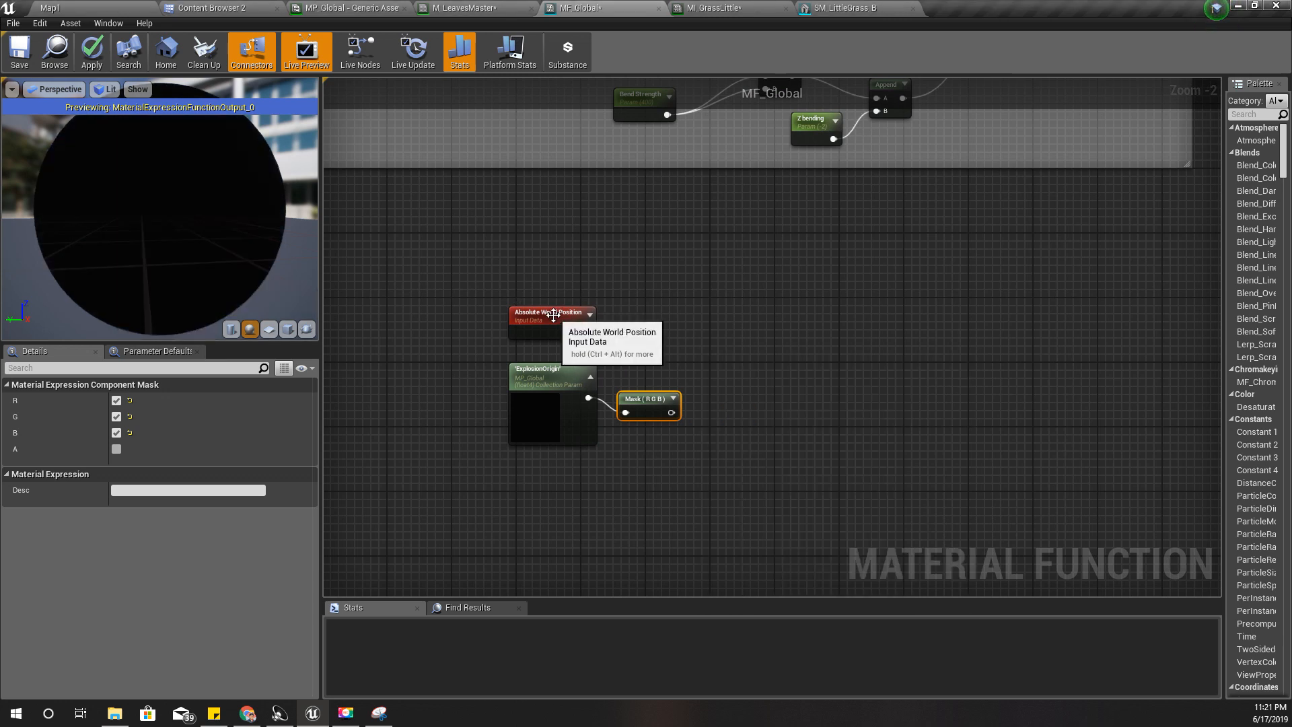
{"action": "left_click", "coordinate": [654, 398]}
{"action": "right_click_drag", "start_coordinate": [737, 346], "coordinate": [704, 477]}
{"action": "scroll", "coordinate": [714, 410], "scroll_direction": "down", "scroll_amount": 3}
{"action": "scroll", "coordinate": [715, 412], "scroll_direction": "up", "scroll_amount": 2}
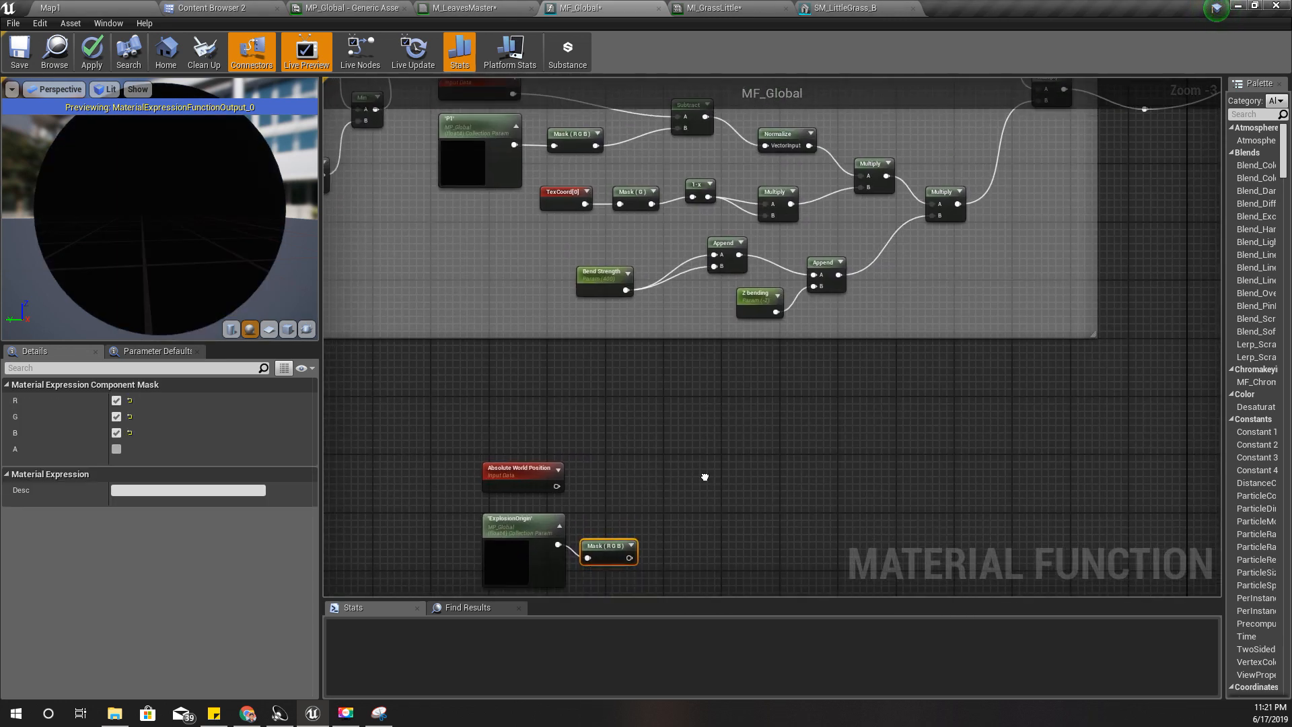
{"action": "left_click_drag", "start_coordinate": [561, 489], "coordinate": [654, 479]}
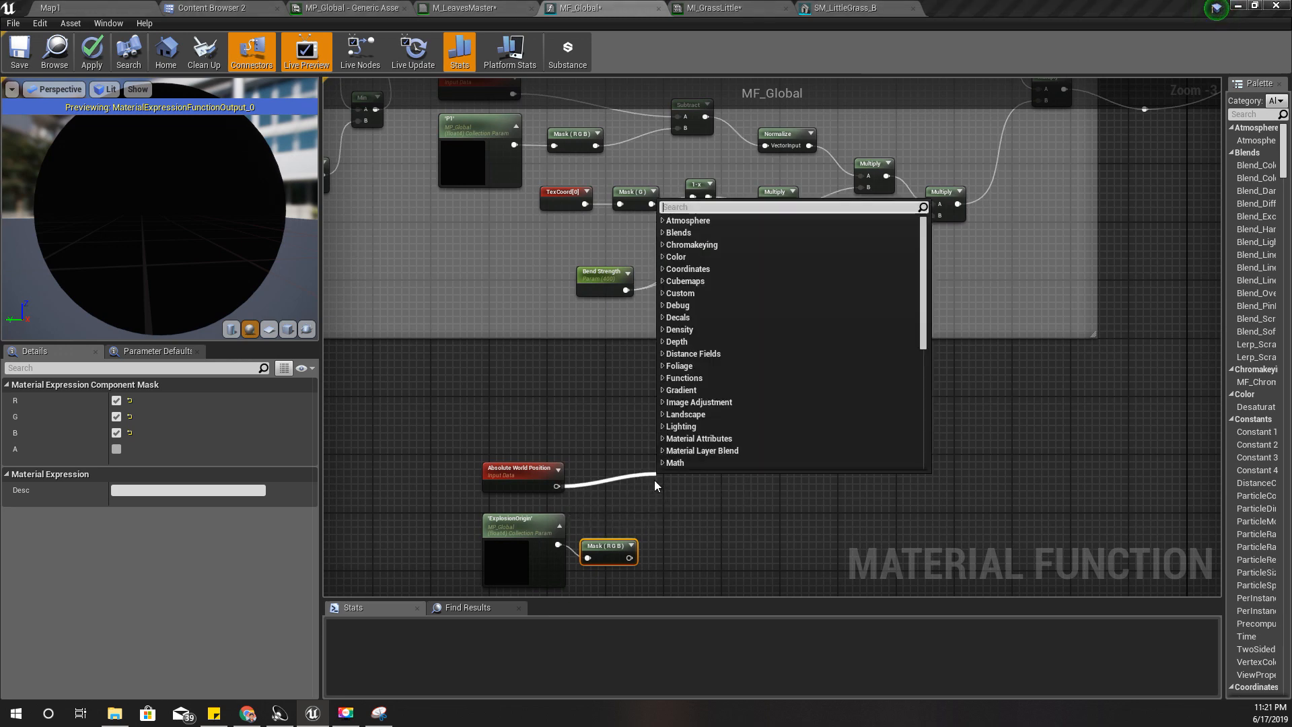
{"action": "type", "text": "sun"}
{"action": "key", "text": "BackSpace"}
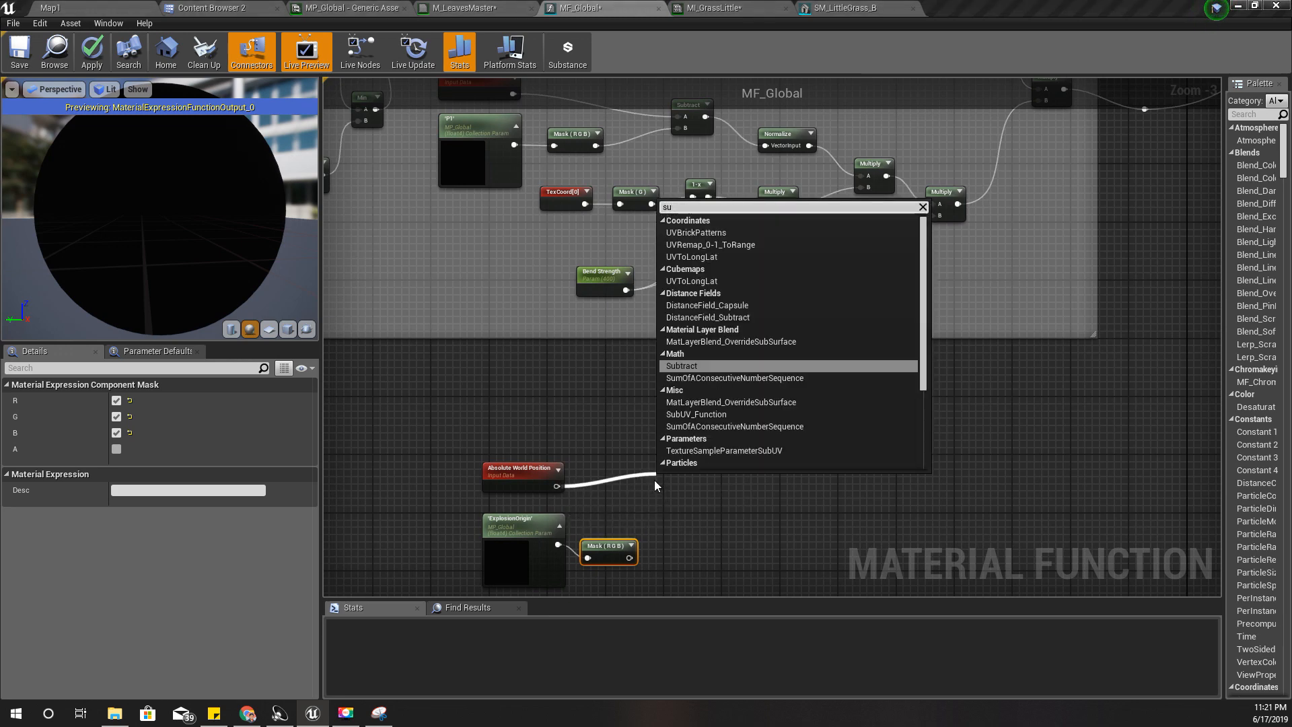
{"action": "type", "text": "bstr"}
{"action": "key", "text": "BackSpace"}
{"action": "key", "text": "BackSpace"}
{"action": "key", "text": "BackSpace"}
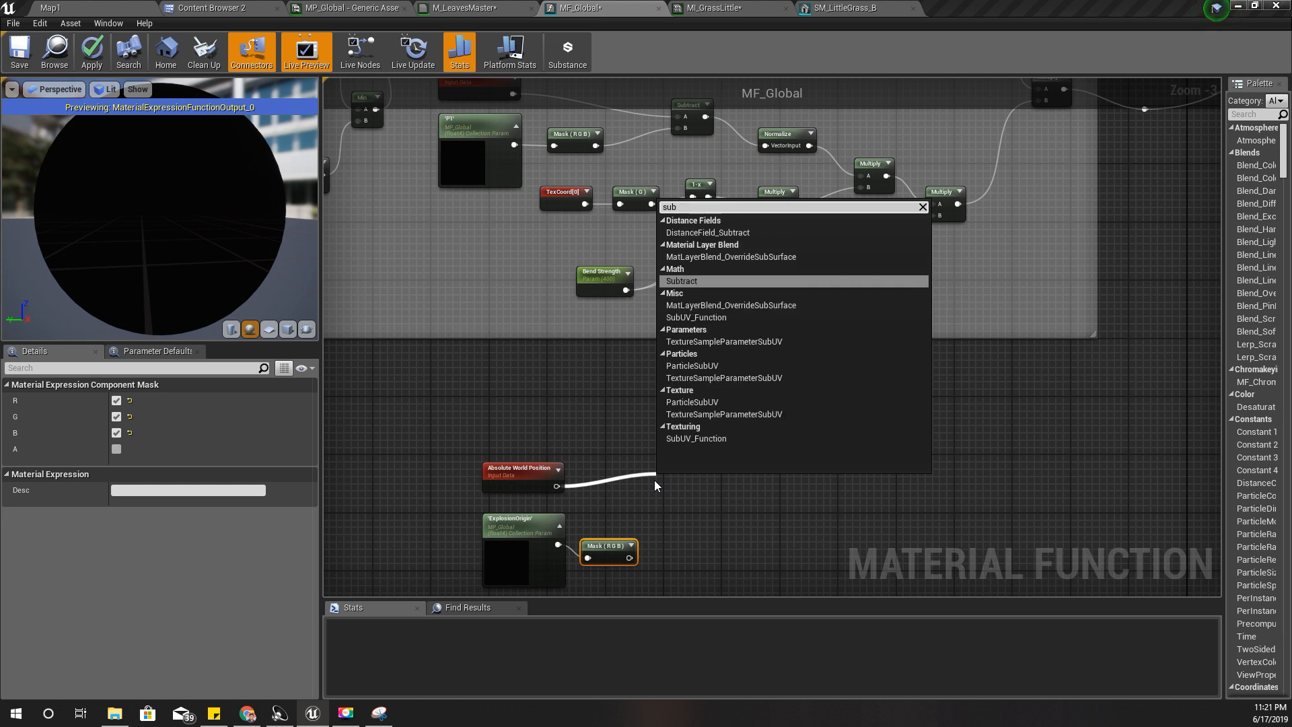
{"action": "key", "text": "Return"}
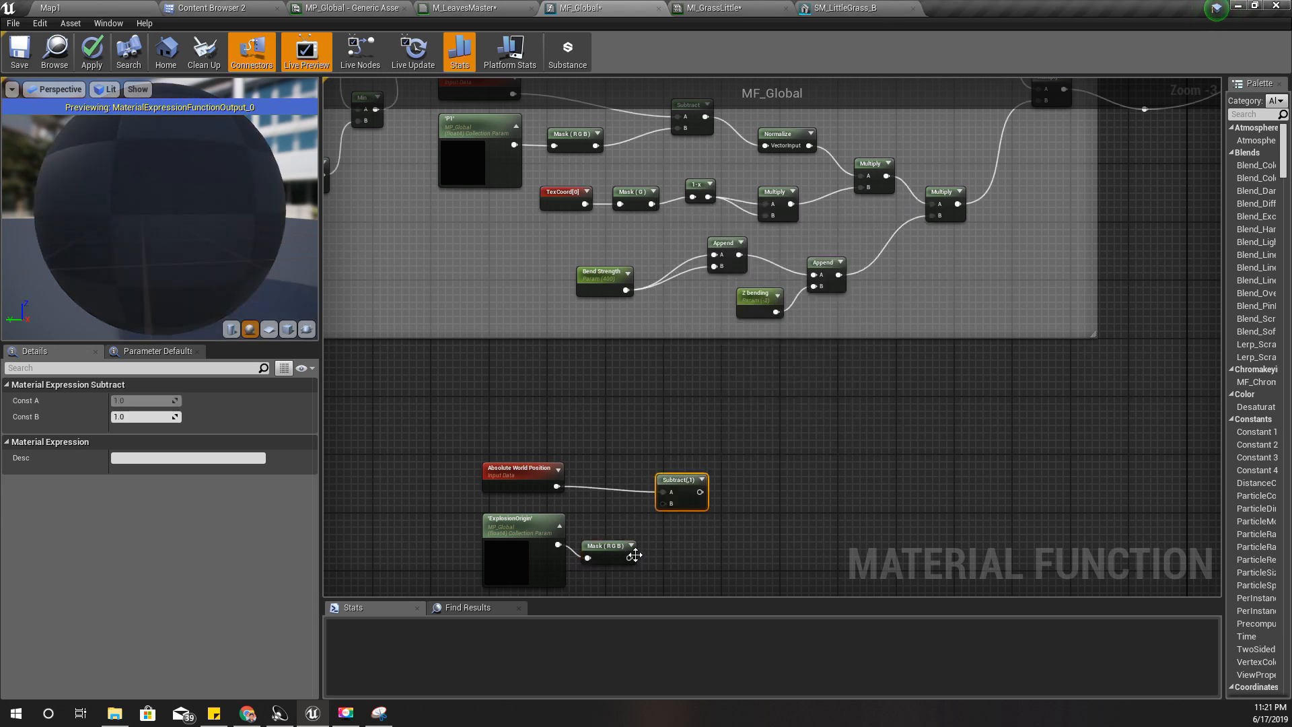
{"action": "left_click_drag", "start_coordinate": [631, 552], "coordinate": [664, 504]}
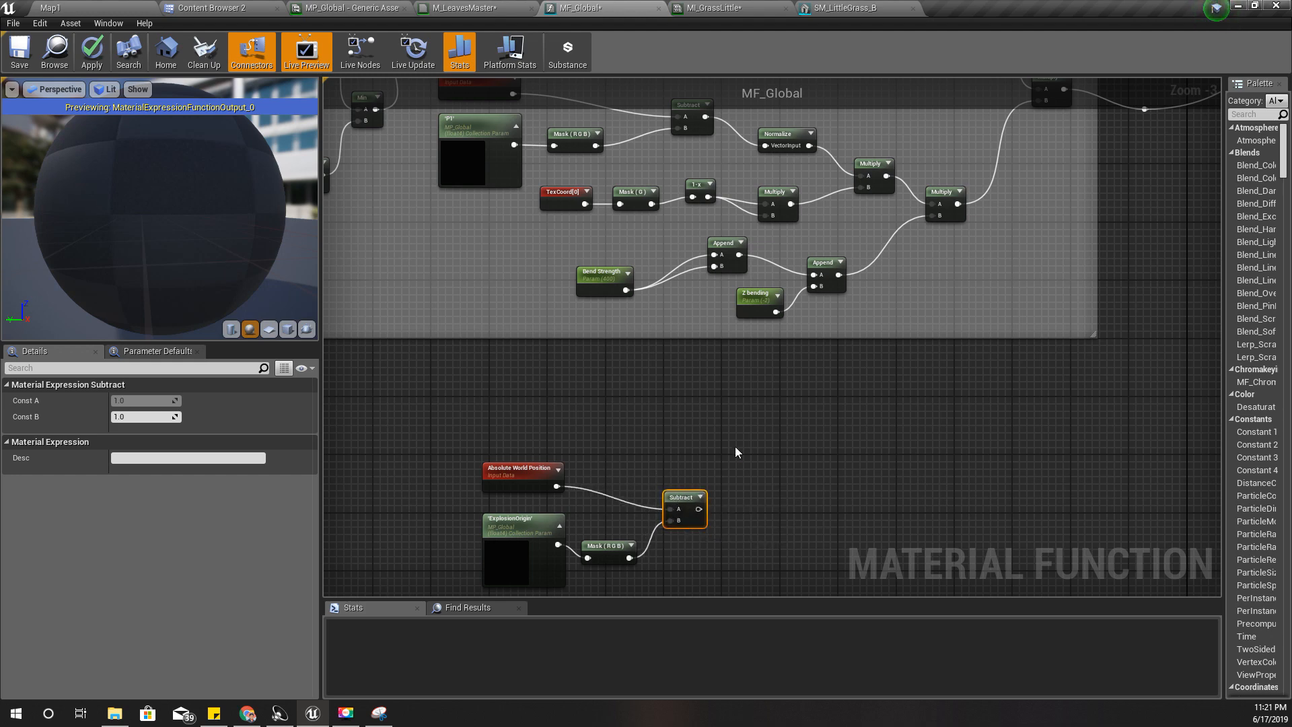
{"action": "mouse_move", "coordinate": [734, 446]}
{"action": "right_mouse_down"}
{"action": "mouse_move", "coordinate": [730, 500]}
{"action": "mouse_move", "coordinate": [735, 464]}
{"action": "right_mouse_up"}
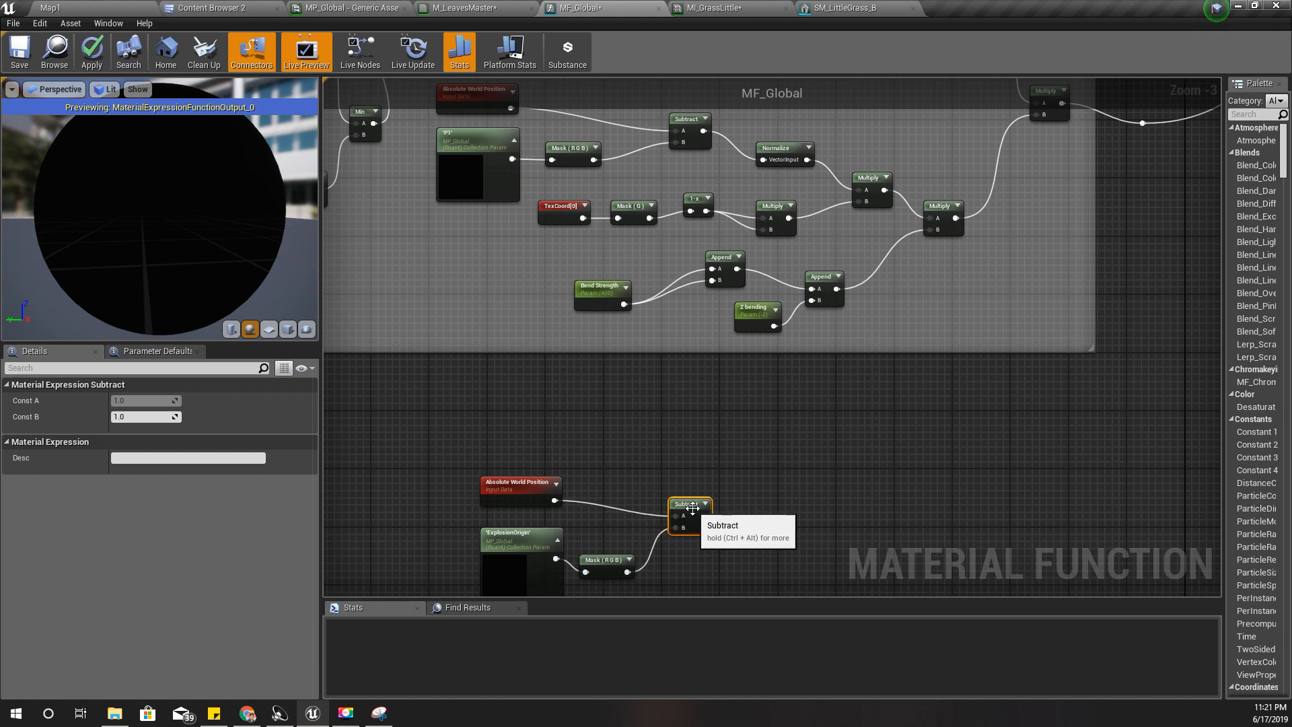
{"action": "left_click_drag", "start_coordinate": [685, 513], "coordinate": [692, 505]}
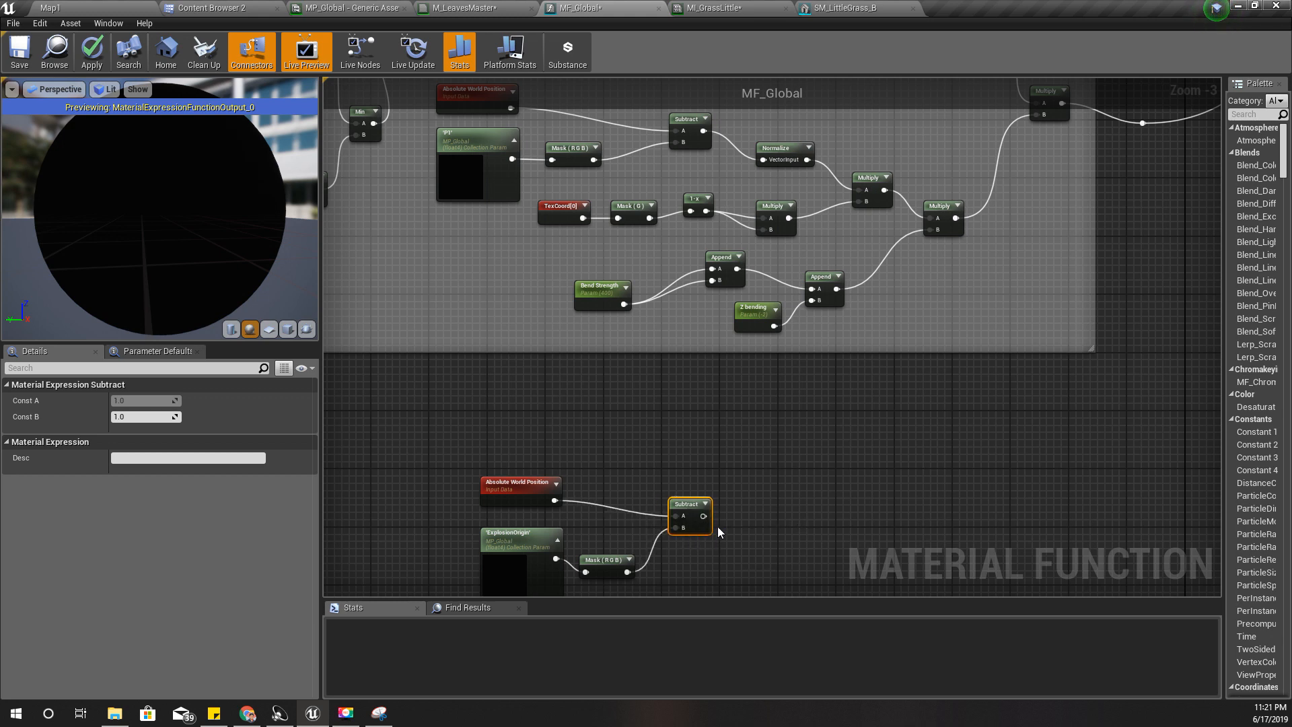
Step: Add a Normalize node fed by the output of the new Subtract node
{"action": "left_click", "coordinate": [516, 539]}
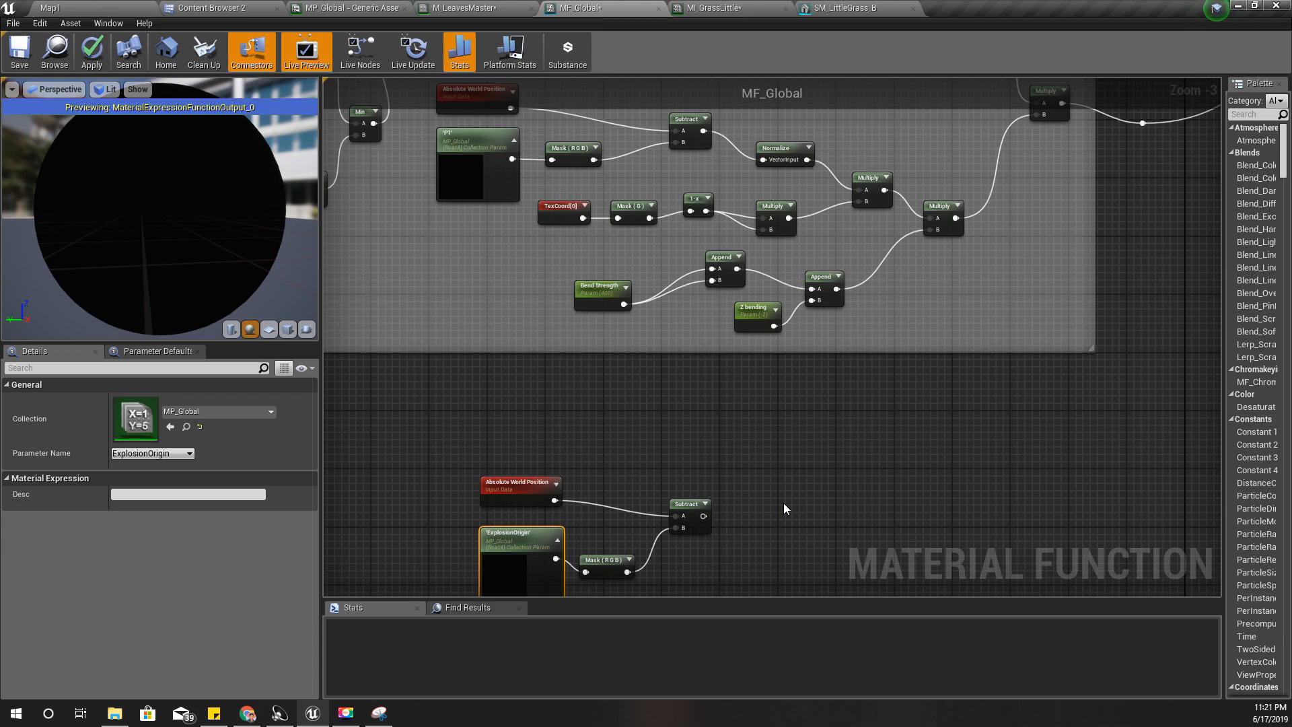
{"action": "scroll", "coordinate": [769, 522], "scroll_direction": "up", "scroll_amount": 2}
{"action": "scroll", "coordinate": [800, 516], "scroll_direction": "down", "scroll_amount": 2}
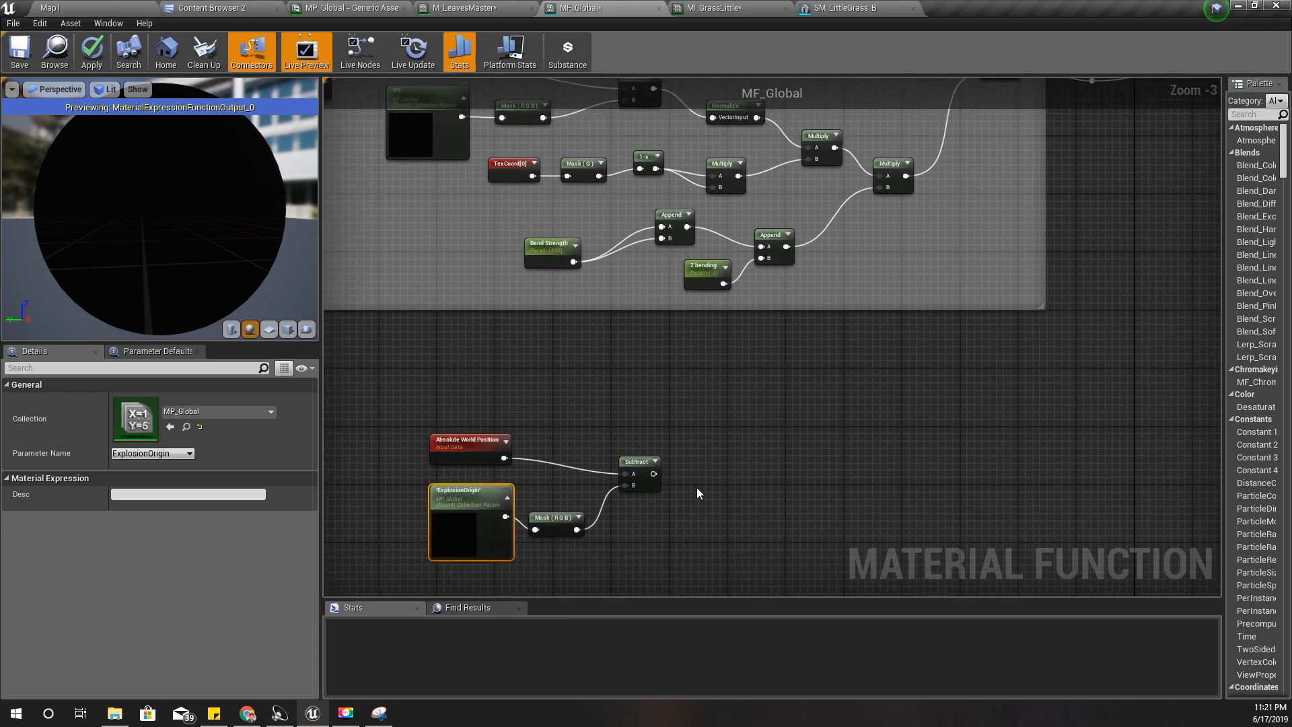
{"action": "left_click_drag", "start_coordinate": [652, 474], "coordinate": [677, 475]}
{"action": "type", "text": "normali"}
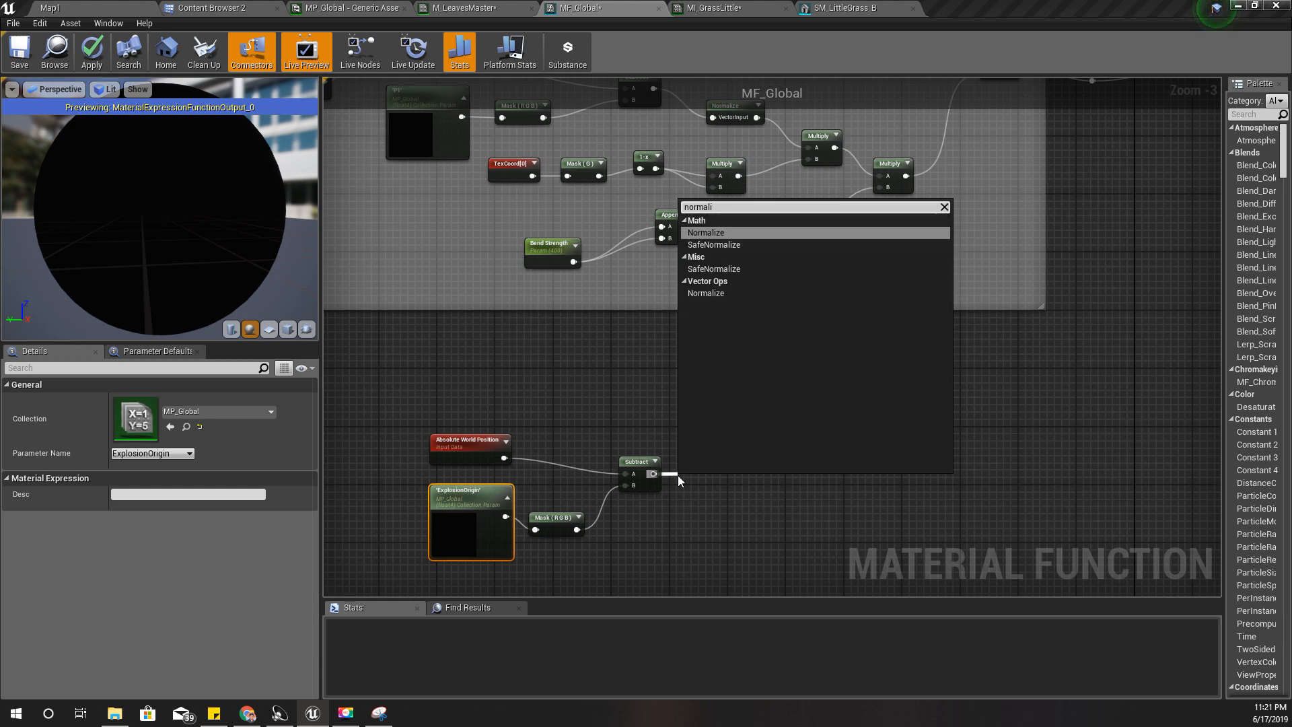
{"action": "key", "text": "Return"}
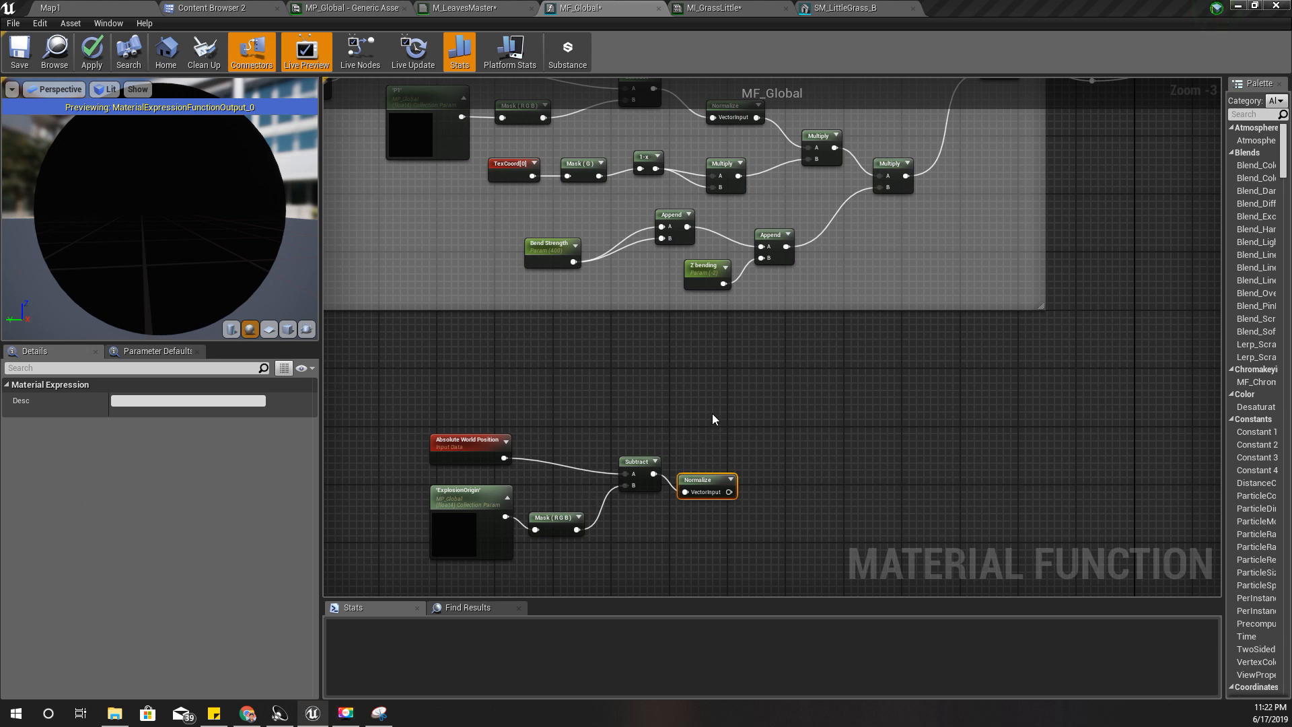
Step: Duplicate the ExplosionOrigin node, place the copy above the copied Absolute World Position node, and set its parameter to ExplosionRadius
{"action": "right_click_drag", "start_coordinate": [712, 421], "coordinate": [687, 367]}
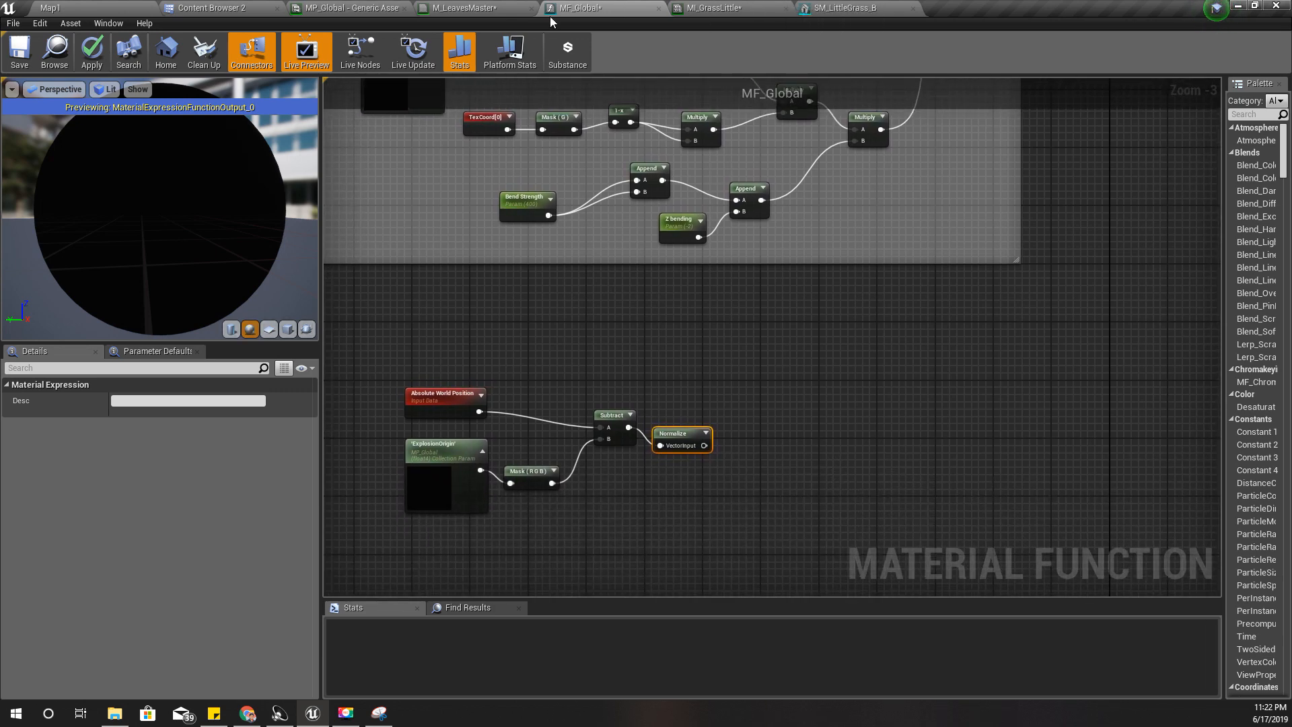
{"action": "left_click", "coordinate": [380, 9]}
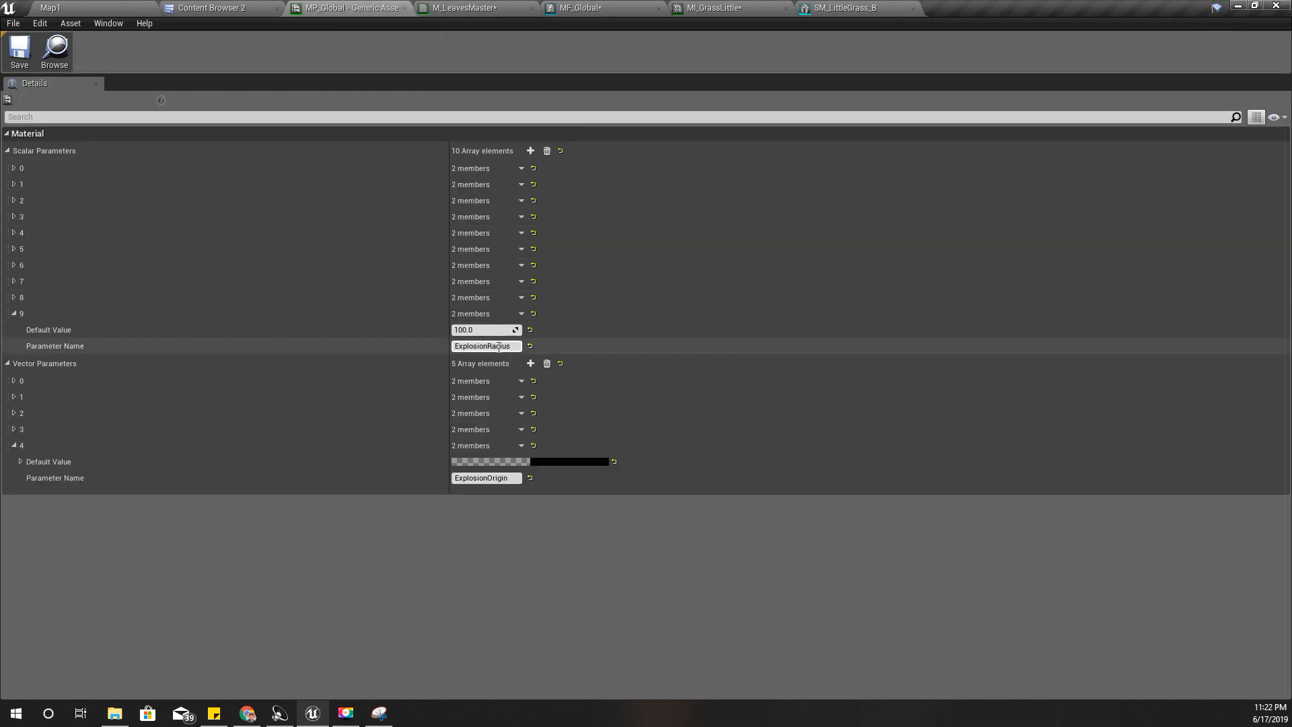
{"action": "left_click", "coordinate": [499, 346]}
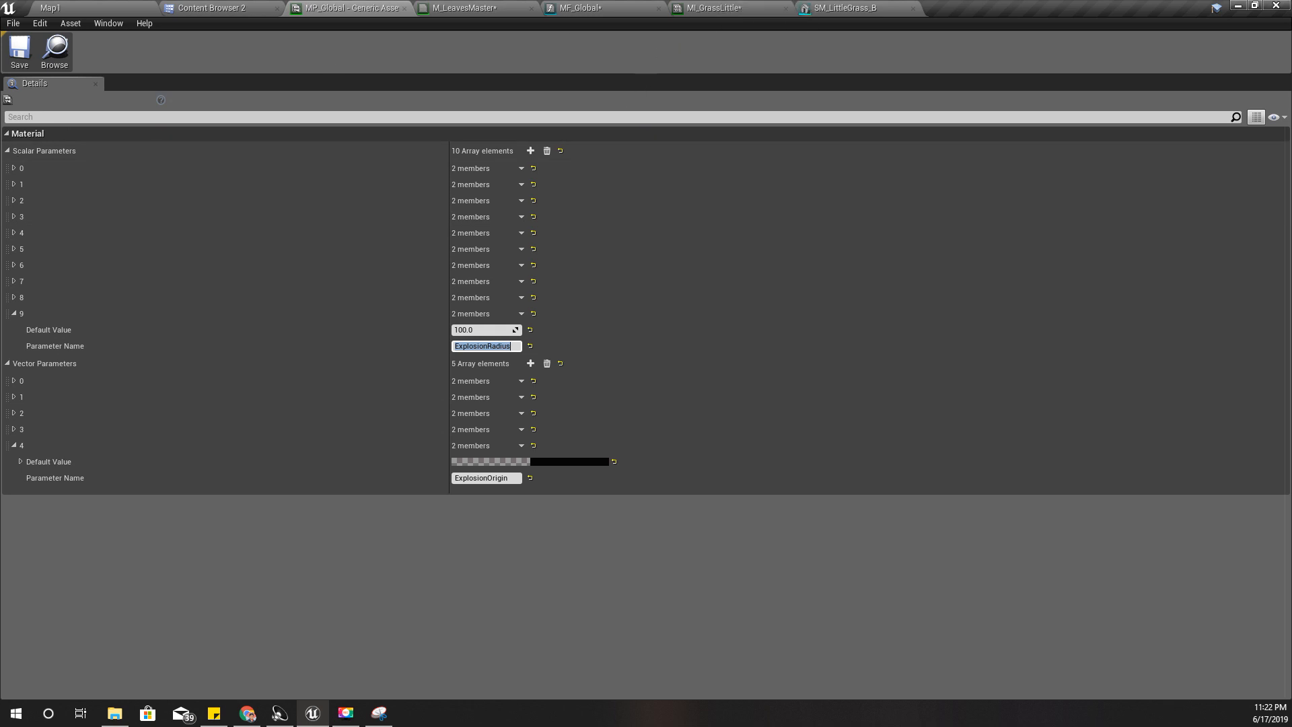
{"action": "left_click", "coordinate": [582, 8]}
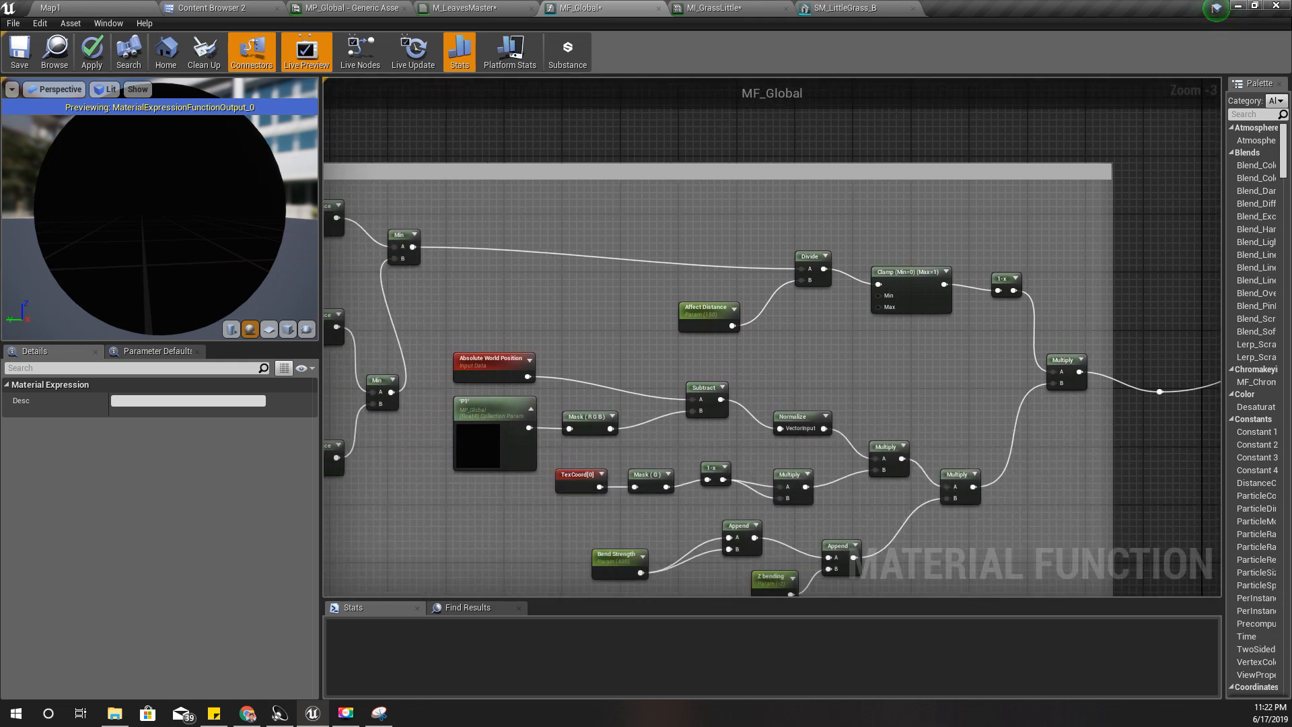
{"action": "right_click_drag", "start_coordinate": [695, 624], "coordinate": [678, 226]}
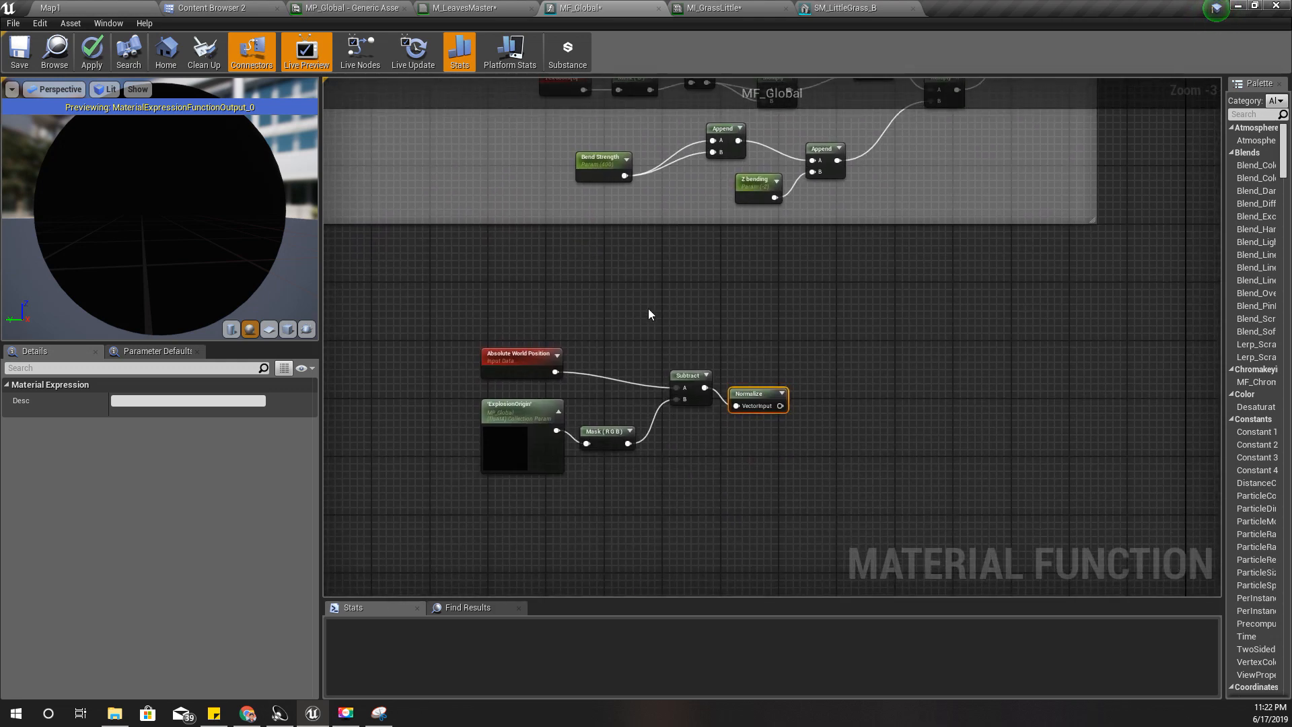
{"action": "left_click", "coordinate": [529, 411]}
{"action": "key", "text": "ctrl+w"}
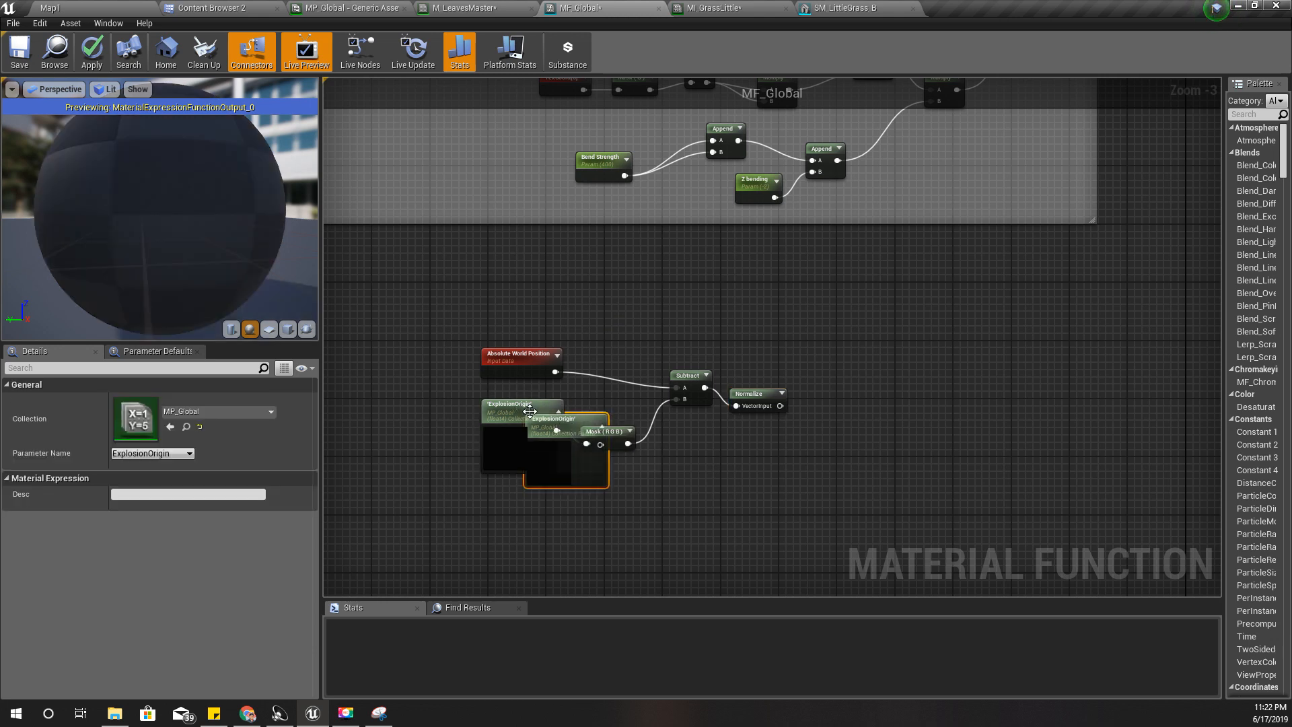
{"action": "left_click_drag", "start_coordinate": [538, 421], "coordinate": [624, 244]}
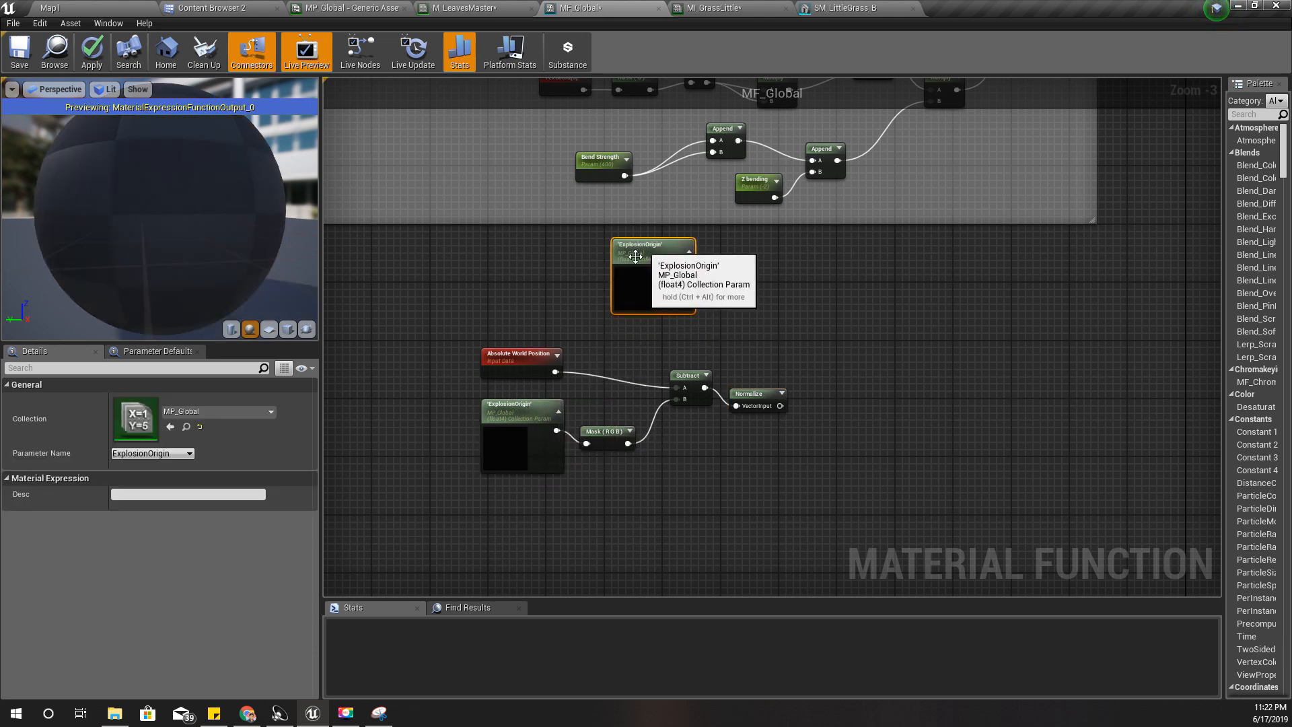
{"action": "left_click", "coordinate": [165, 455]}
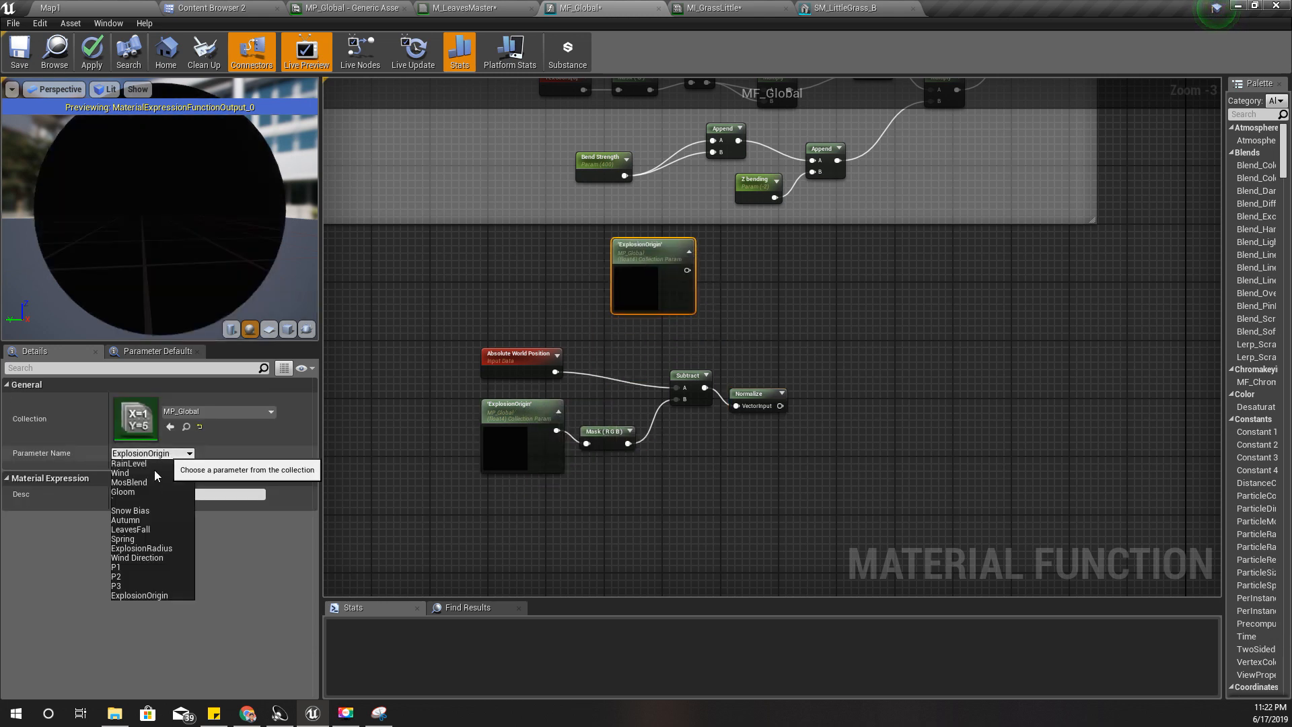
{"action": "left_click", "coordinate": [151, 549]}
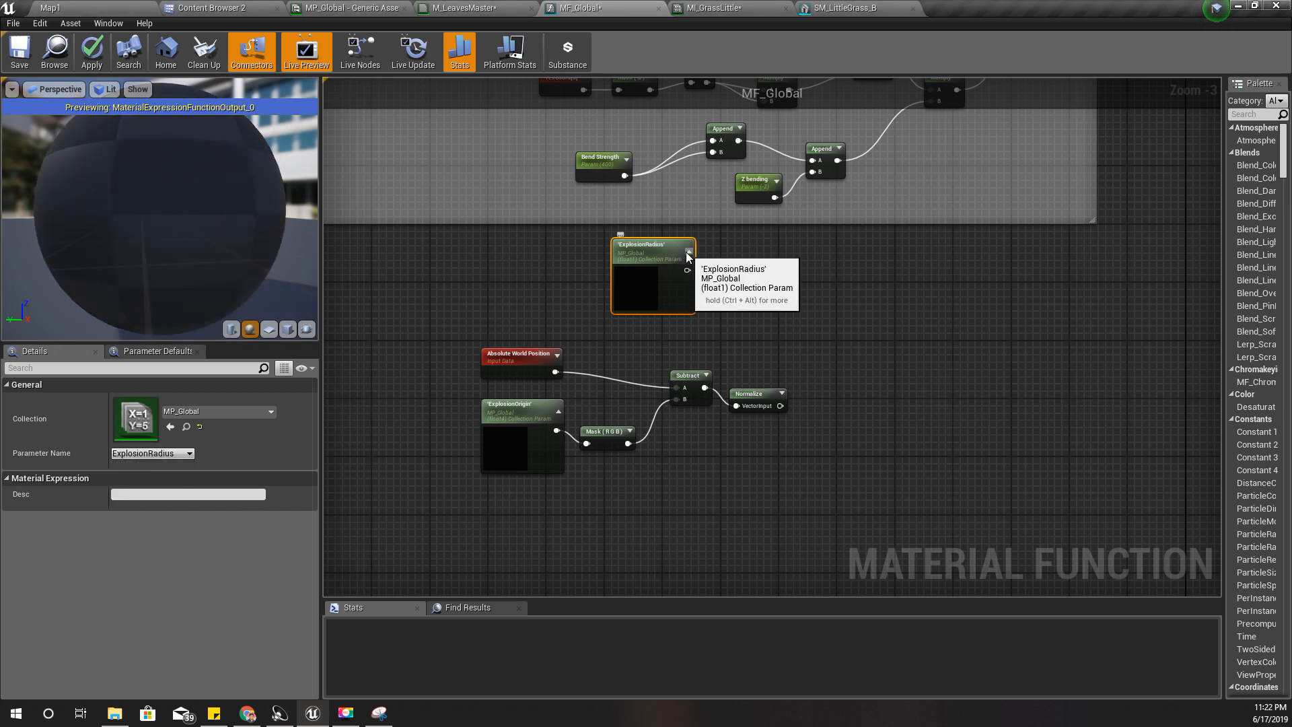
{"action": "scroll", "coordinate": [716, 296], "scroll_direction": "up", "scroll_amount": 2}
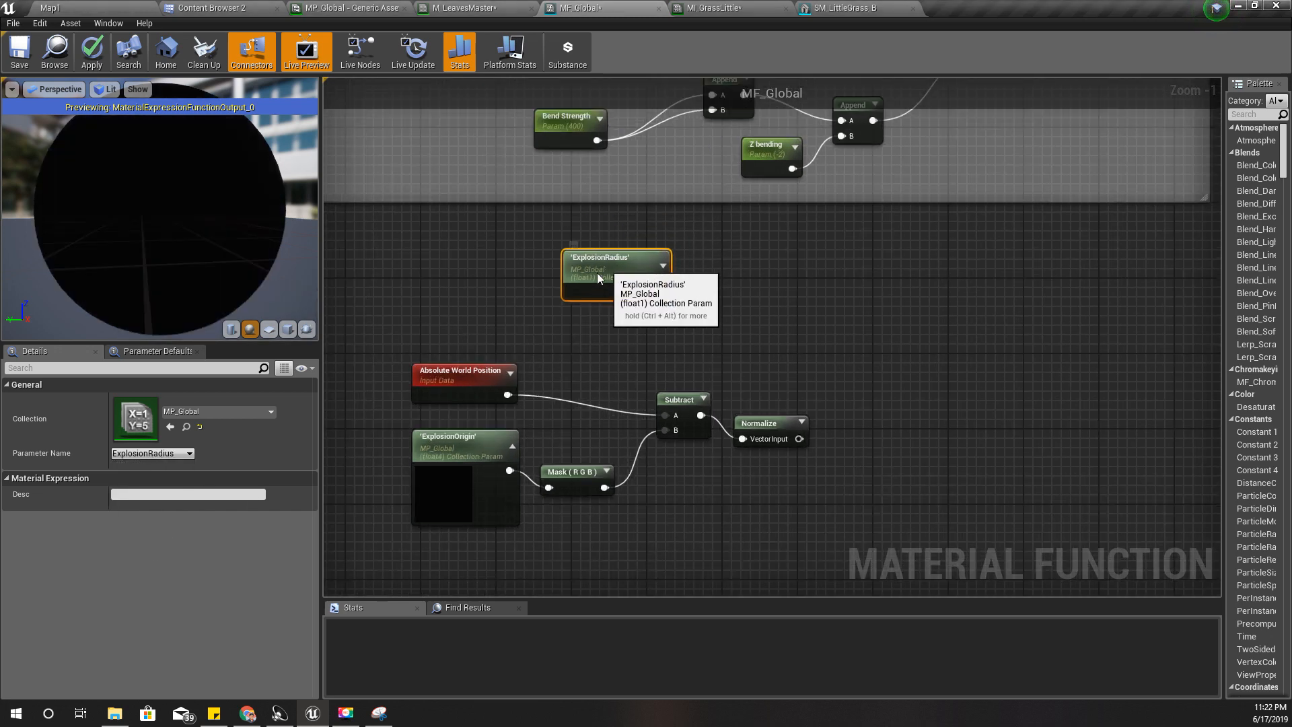
{"action": "left_click_drag", "start_coordinate": [598, 276], "coordinate": [588, 282]}
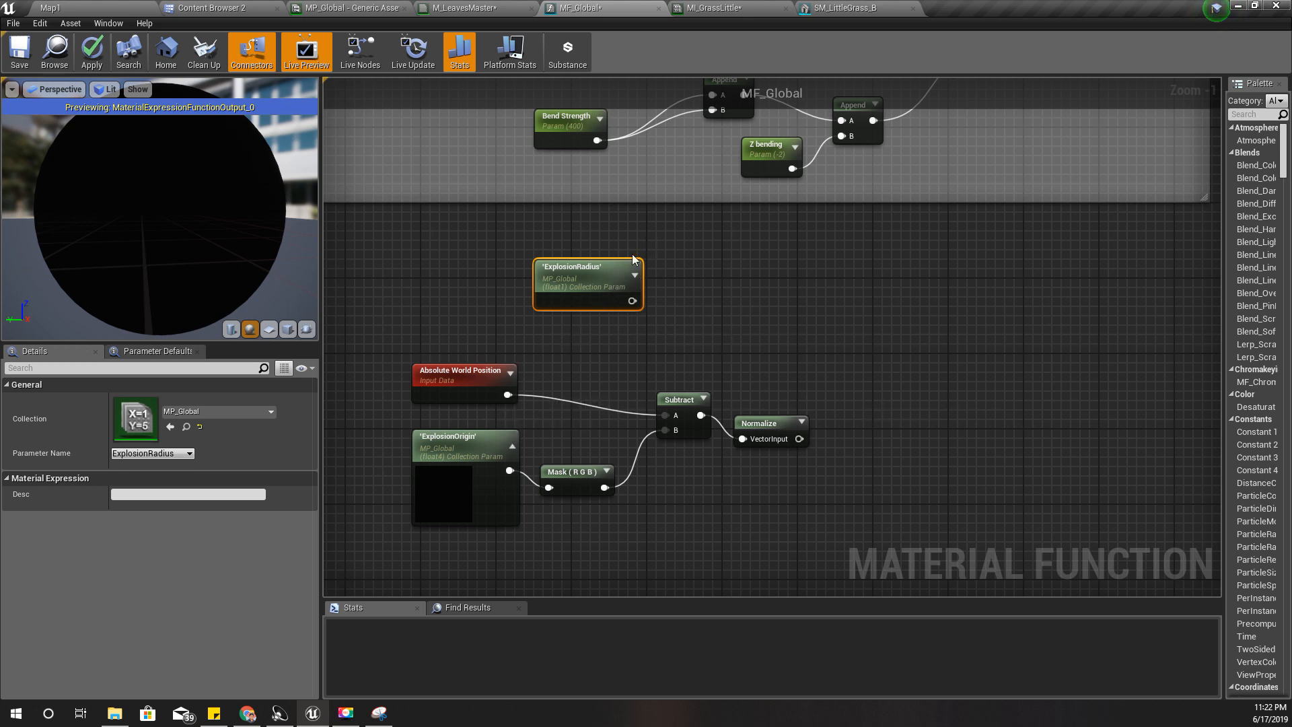
Step: Add a Distance node with the copied Absolute World Position as A and the masked ExplosionOrigin as B
{"action": "left_click_drag", "start_coordinate": [506, 393], "coordinate": [599, 345]}
{"action": "type", "text": "distance"}
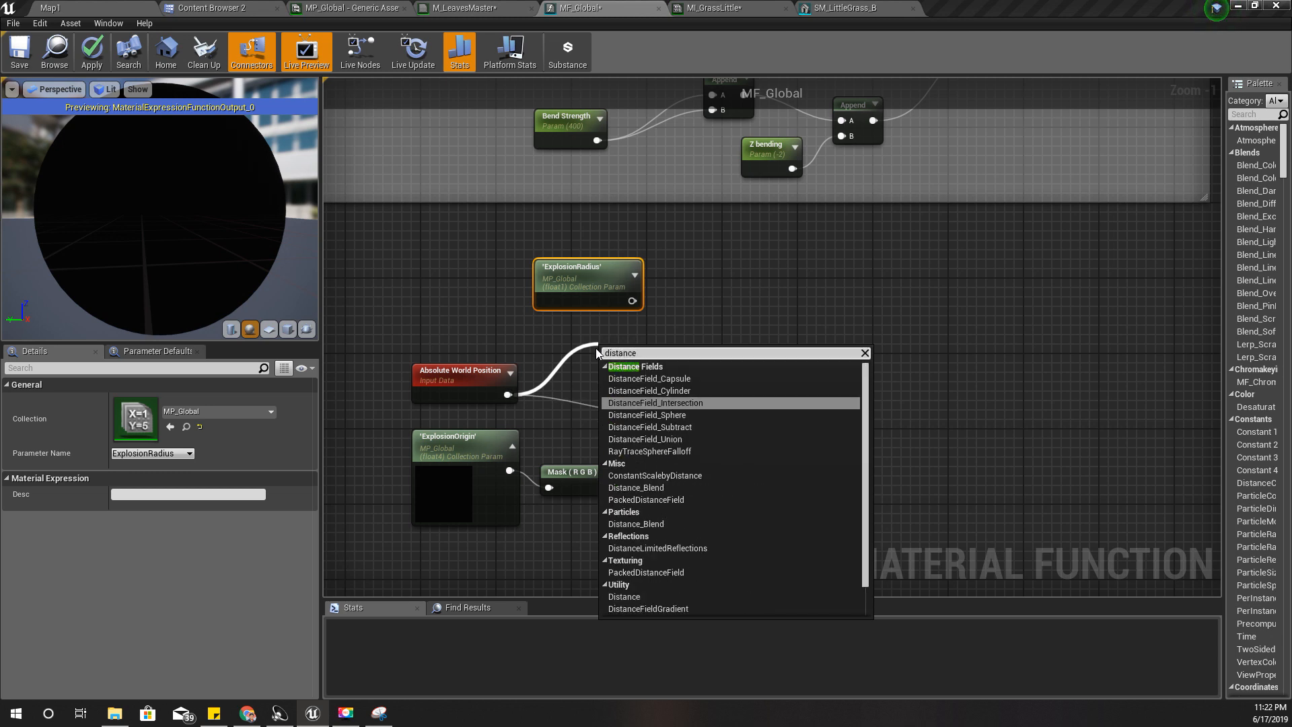
{"action": "left_click", "coordinate": [659, 596]}
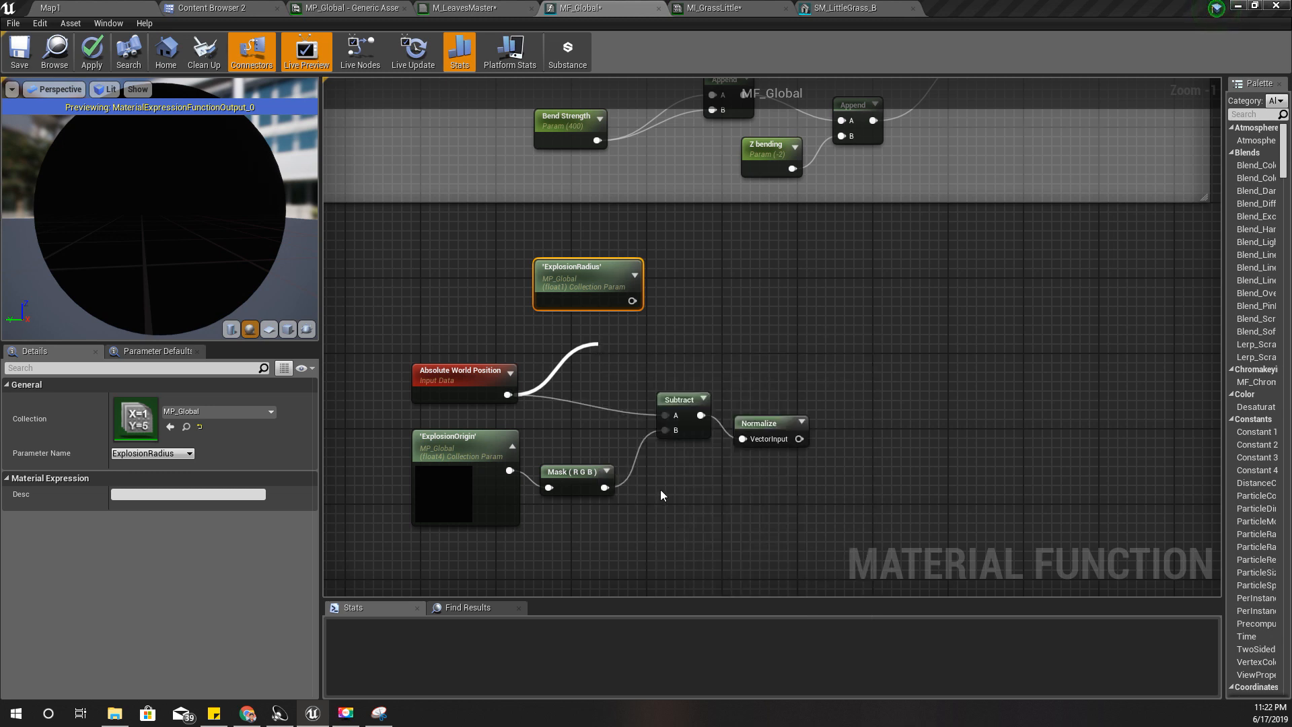
{"action": "left_click", "coordinate": [461, 384]}
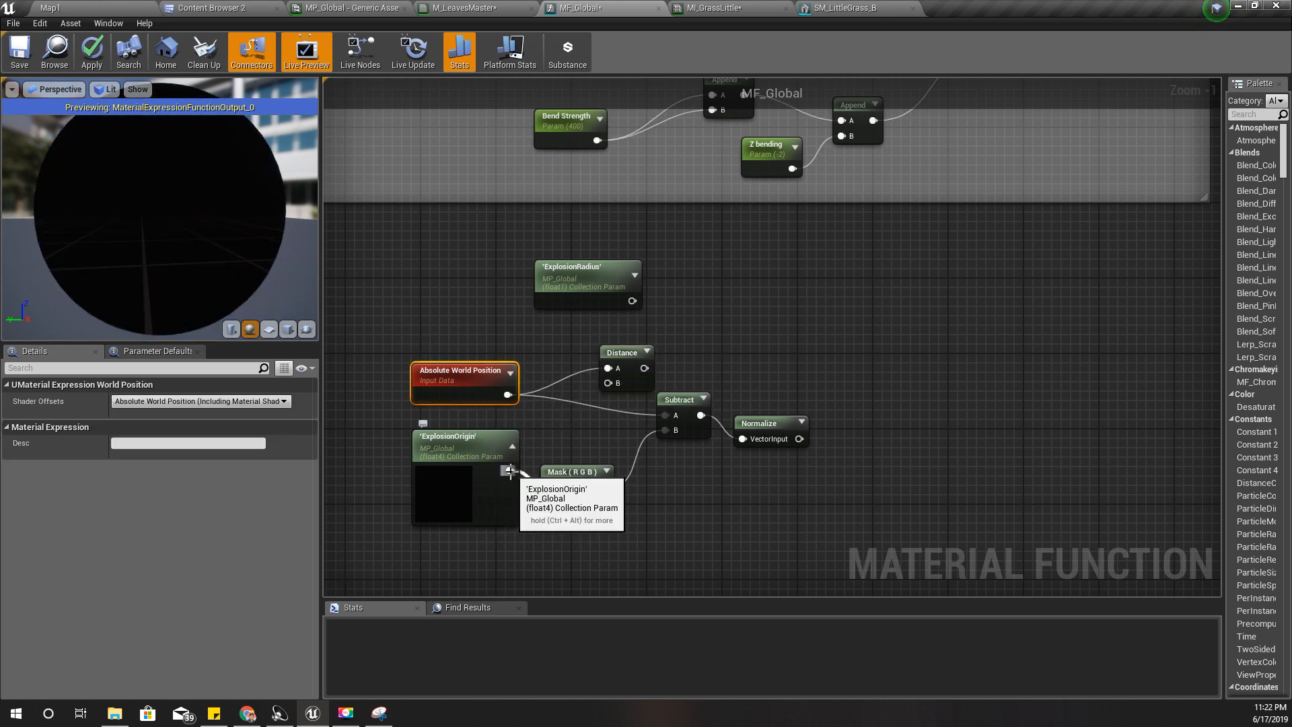
{"action": "left_click_drag", "start_coordinate": [604, 487], "coordinate": [608, 383]}
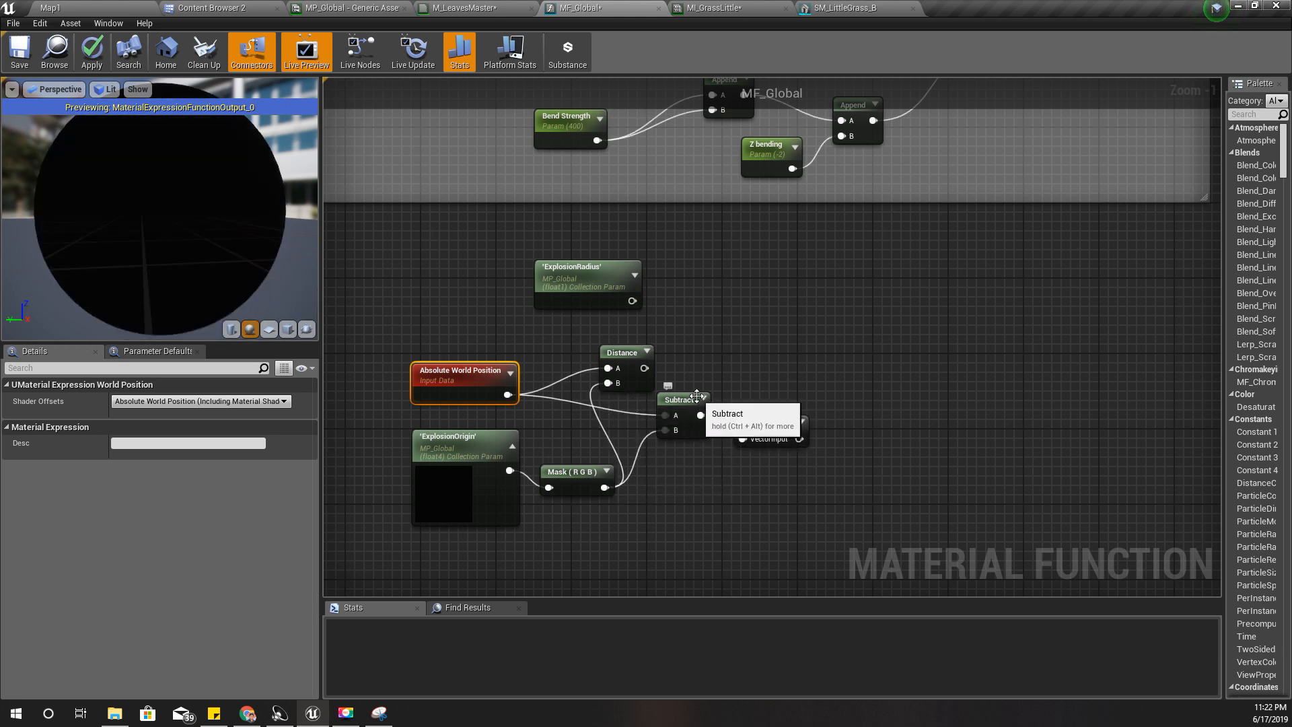
Step: Add a Subtract node with ExplosionRadius as A and the Distance result as B
{"action": "left_click_drag", "start_coordinate": [632, 301], "coordinate": [711, 317]}
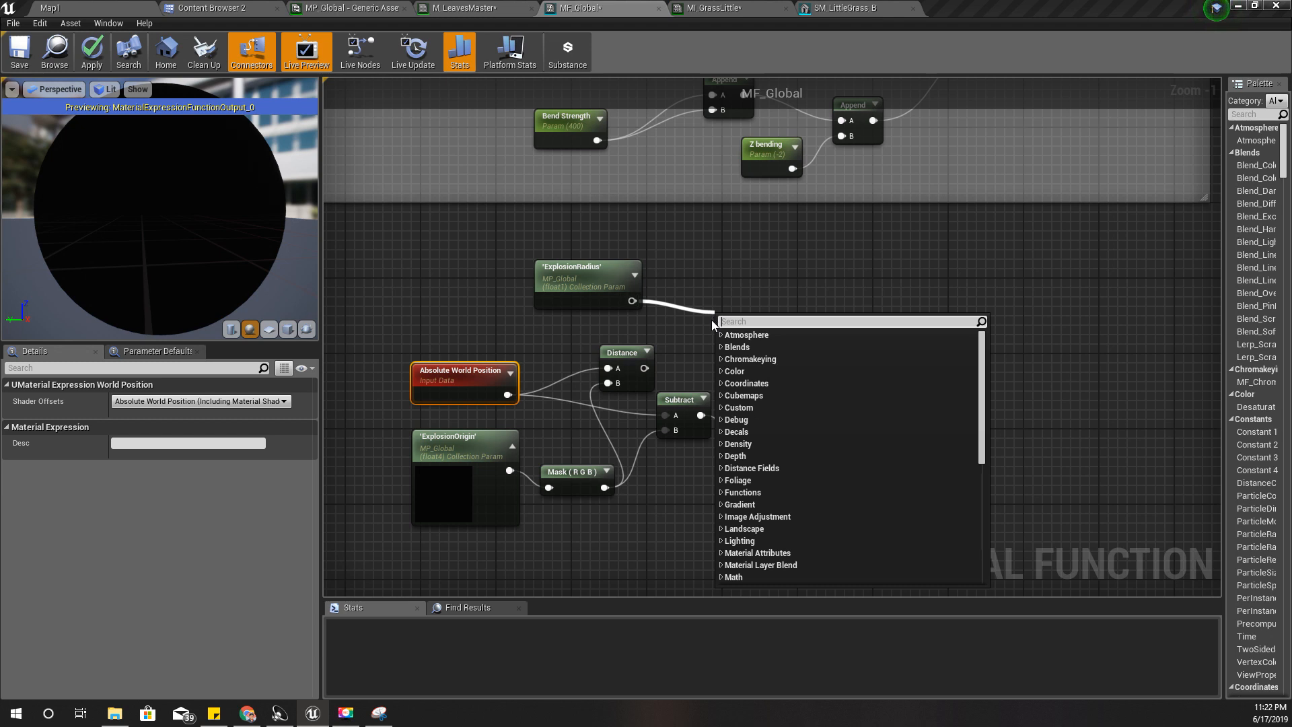
{"action": "type", "text": "subtract"}
{"action": "key", "text": "Return"}
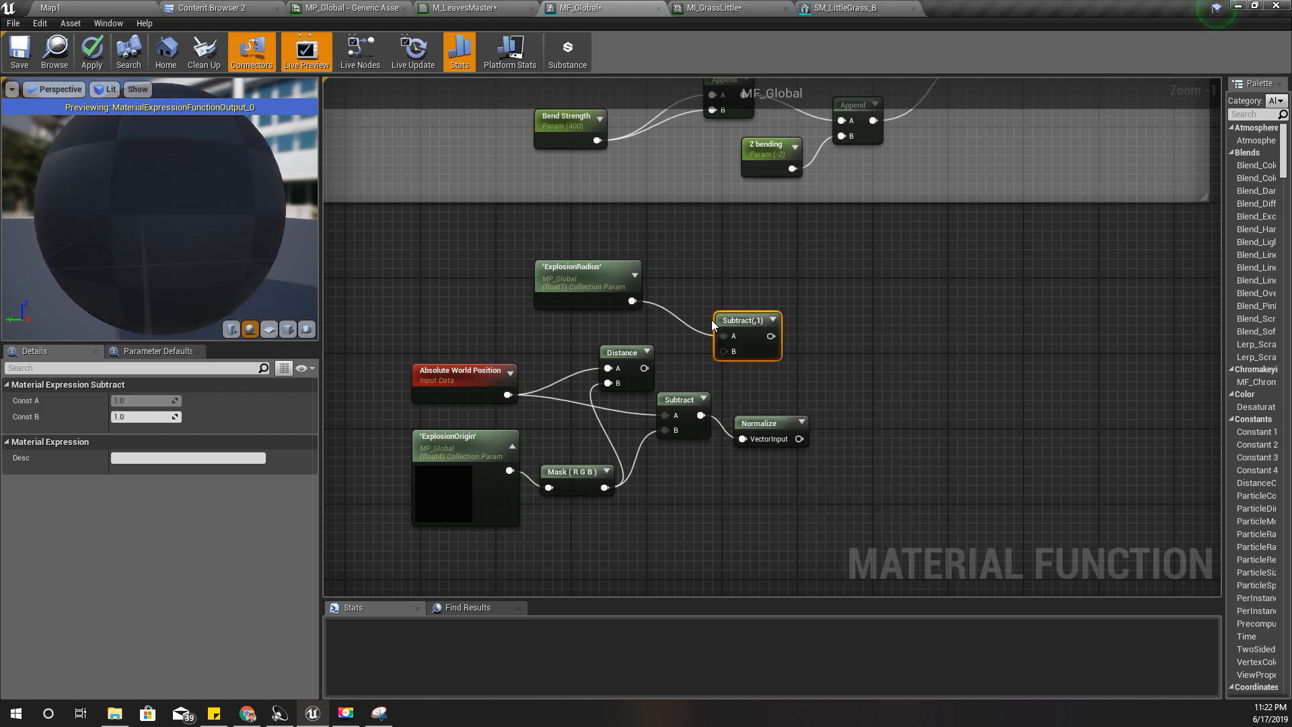
{"action": "left_click", "coordinate": [590, 273]}
{"action": "left_click", "coordinate": [629, 363]}
{"action": "left_click_drag", "start_coordinate": [642, 371], "coordinate": [730, 352]}
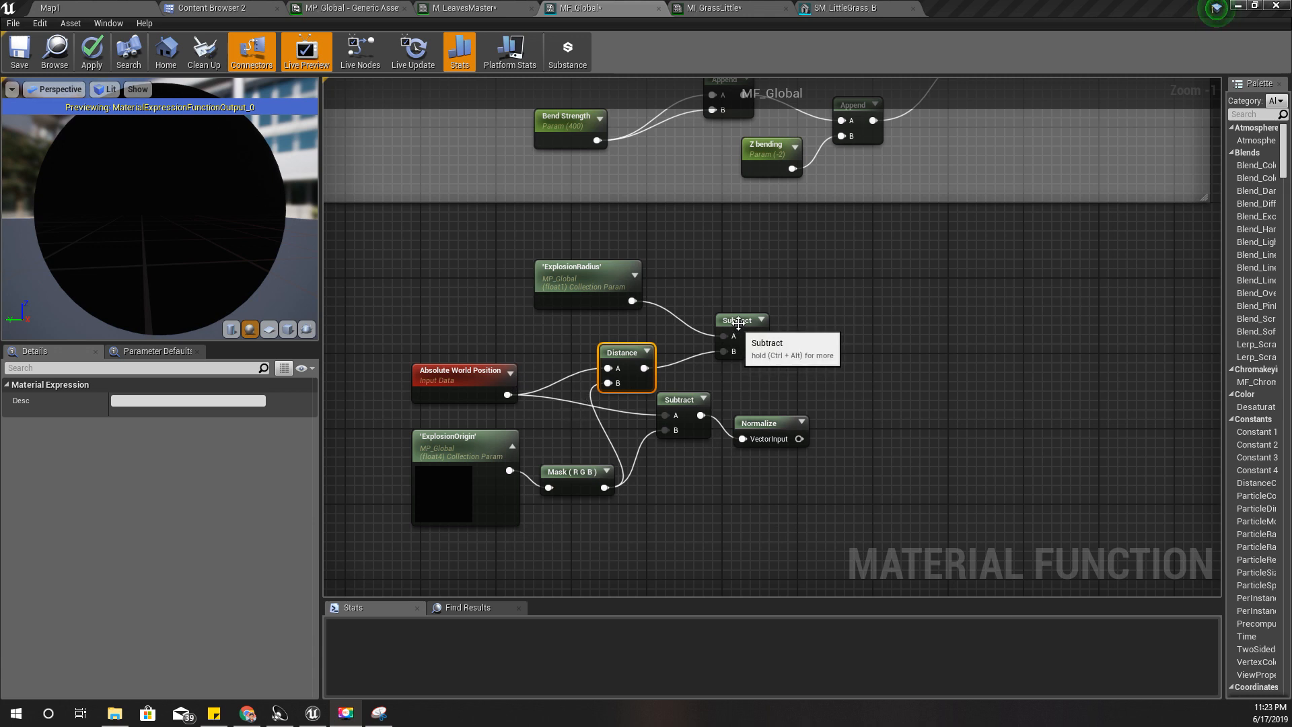
{"action": "left_click_drag", "start_coordinate": [734, 331], "coordinate": [740, 324]}
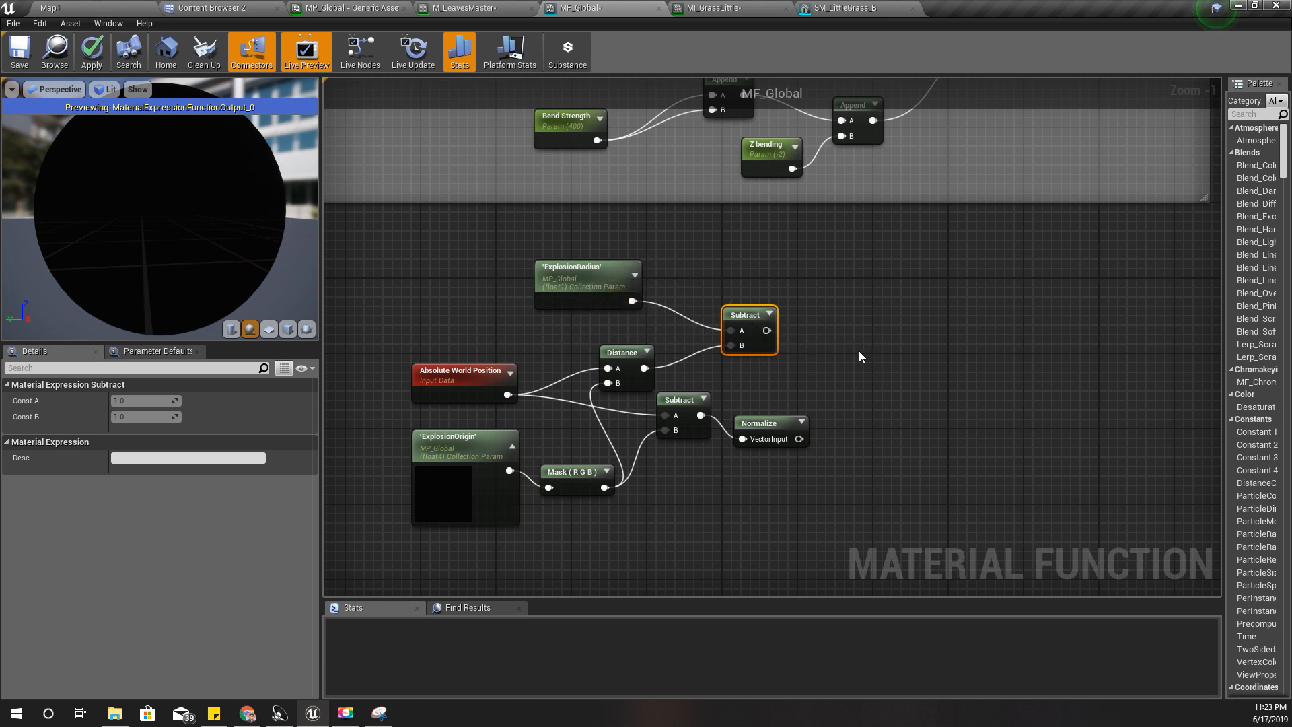
Step: Add a Clamp node fed by the ExplosionRadius Subtract node and place it just beside that node
{"action": "right_click_drag", "start_coordinate": [793, 362], "coordinate": [737, 366]}
{"action": "scroll", "coordinate": [736, 367], "scroll_direction": "up", "scroll_amount": 1}
{"action": "left_click_drag", "start_coordinate": [707, 330], "coordinate": [805, 328]}
{"action": "type", "text": "cl"}
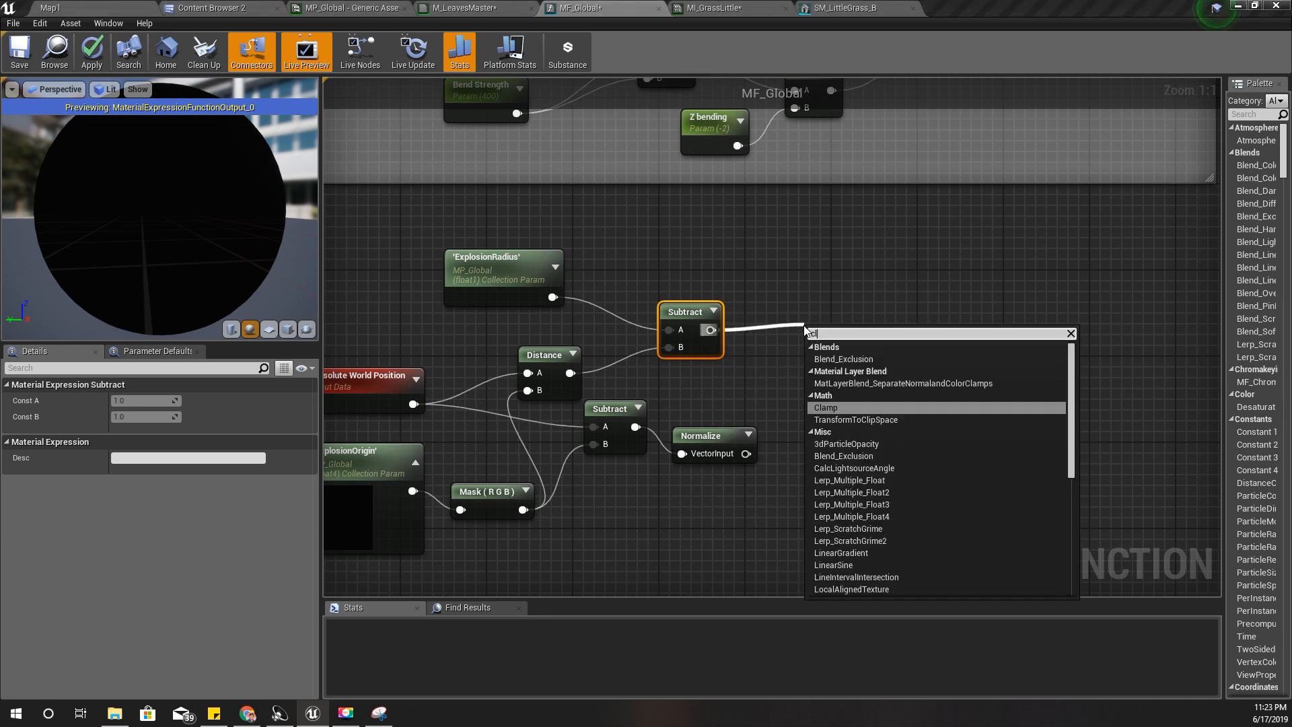
{"action": "type", "text": "amp"}
{"action": "key", "text": "Return"}
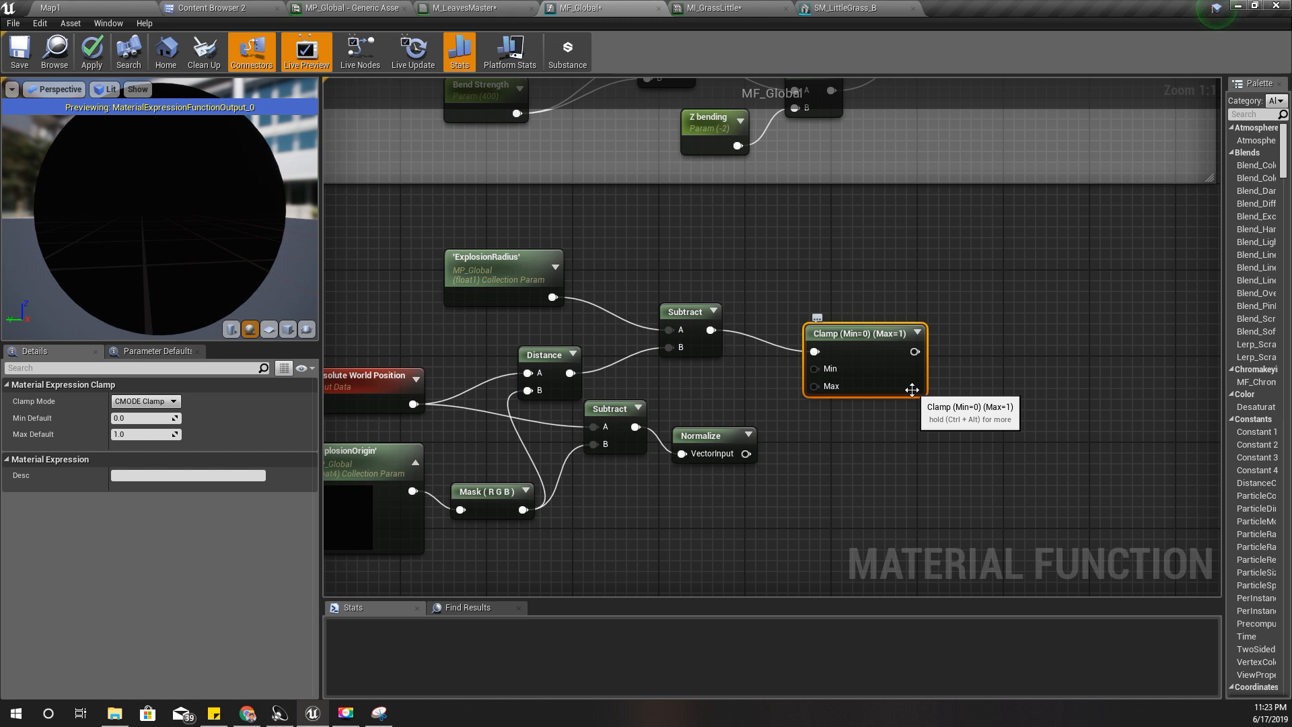
{"action": "left_click_drag", "start_coordinate": [872, 334], "coordinate": [834, 323]}
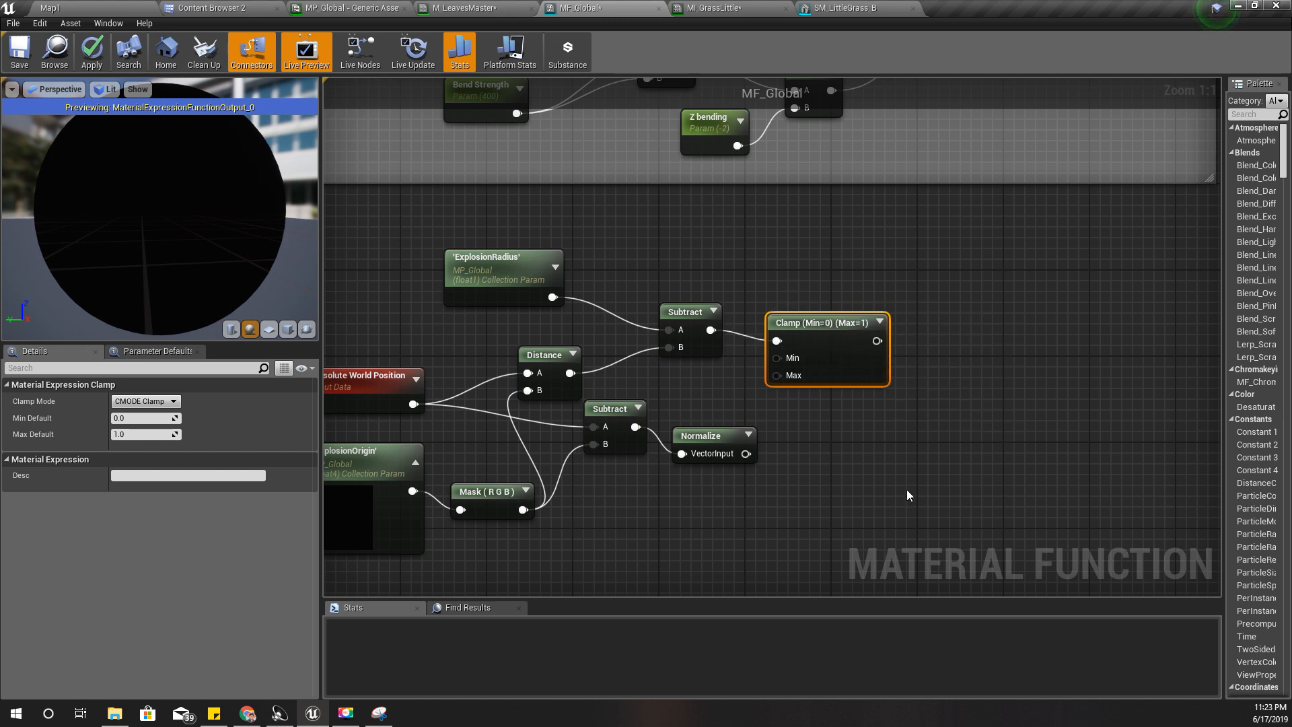
{"action": "right_click_drag", "start_coordinate": [907, 490], "coordinate": [919, 423]}
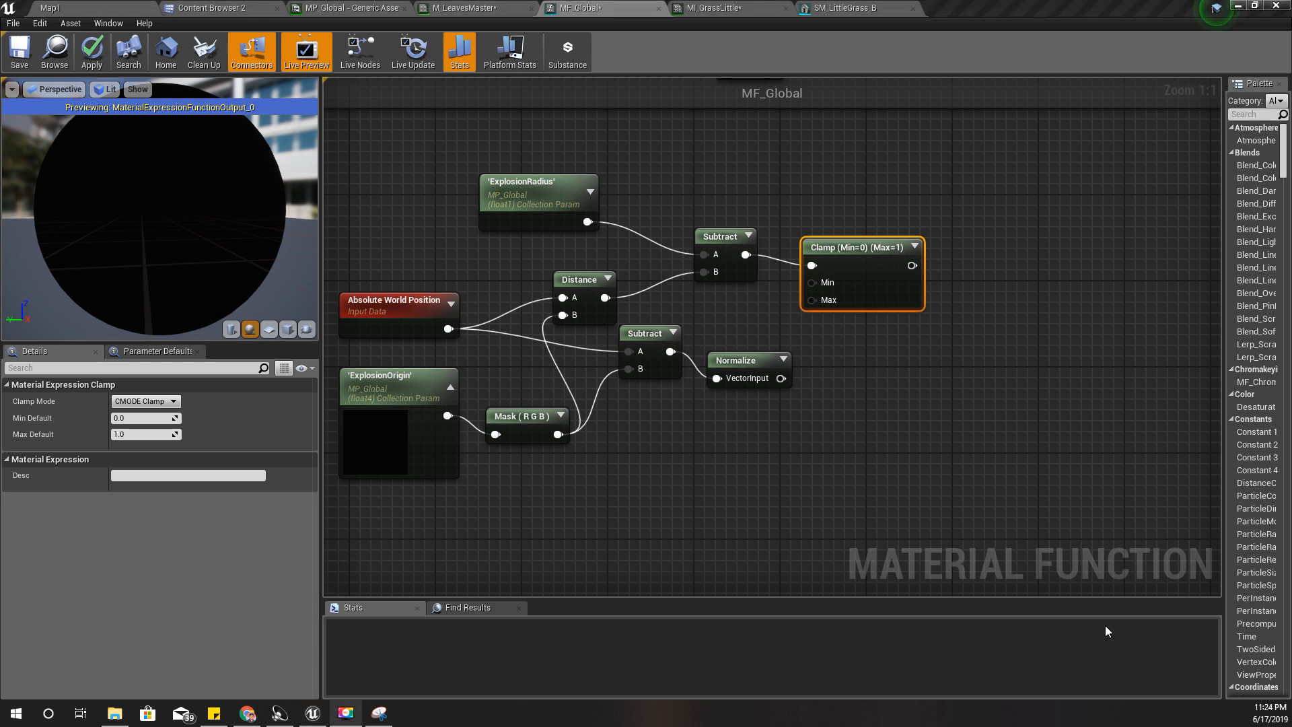
{"action": "right_click_drag", "start_coordinate": [768, 483], "coordinate": [840, 478]}
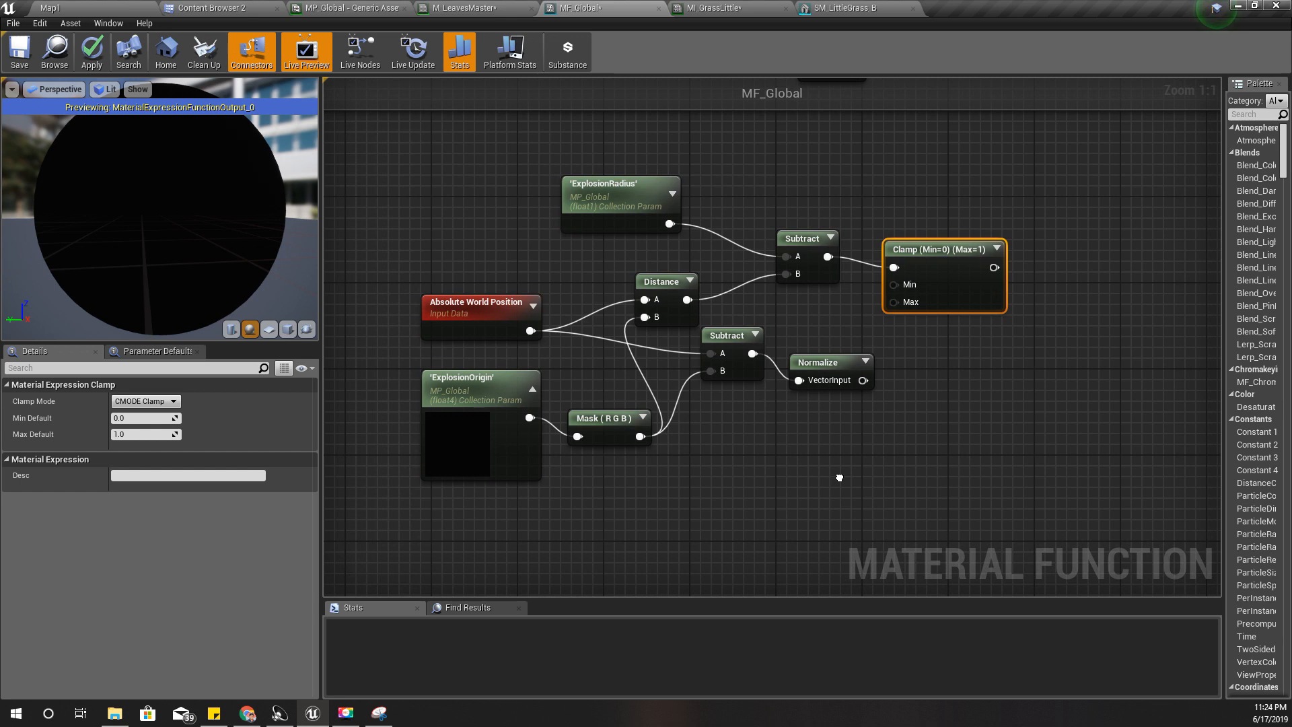
{"action": "scroll", "coordinate": [839, 483], "scroll_direction": "down", "scroll_amount": 1}
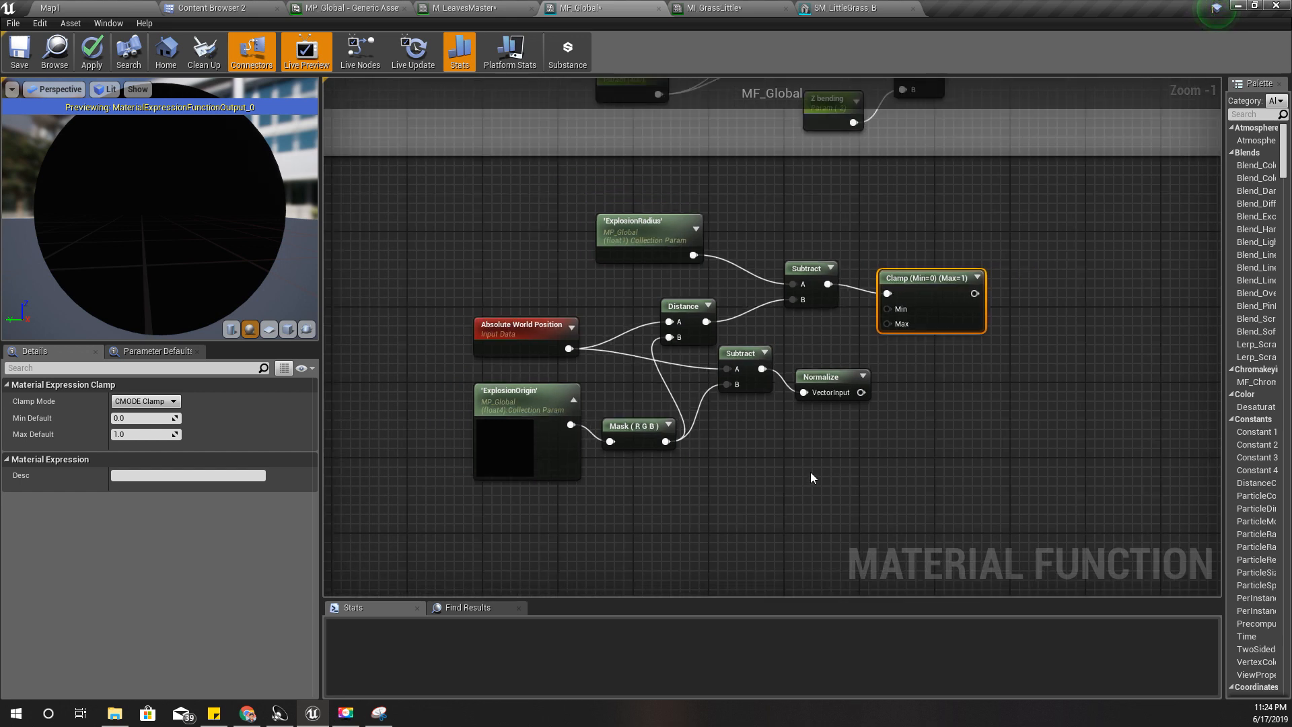
{"action": "right_click_drag", "start_coordinate": [891, 452], "coordinate": [854, 479]}
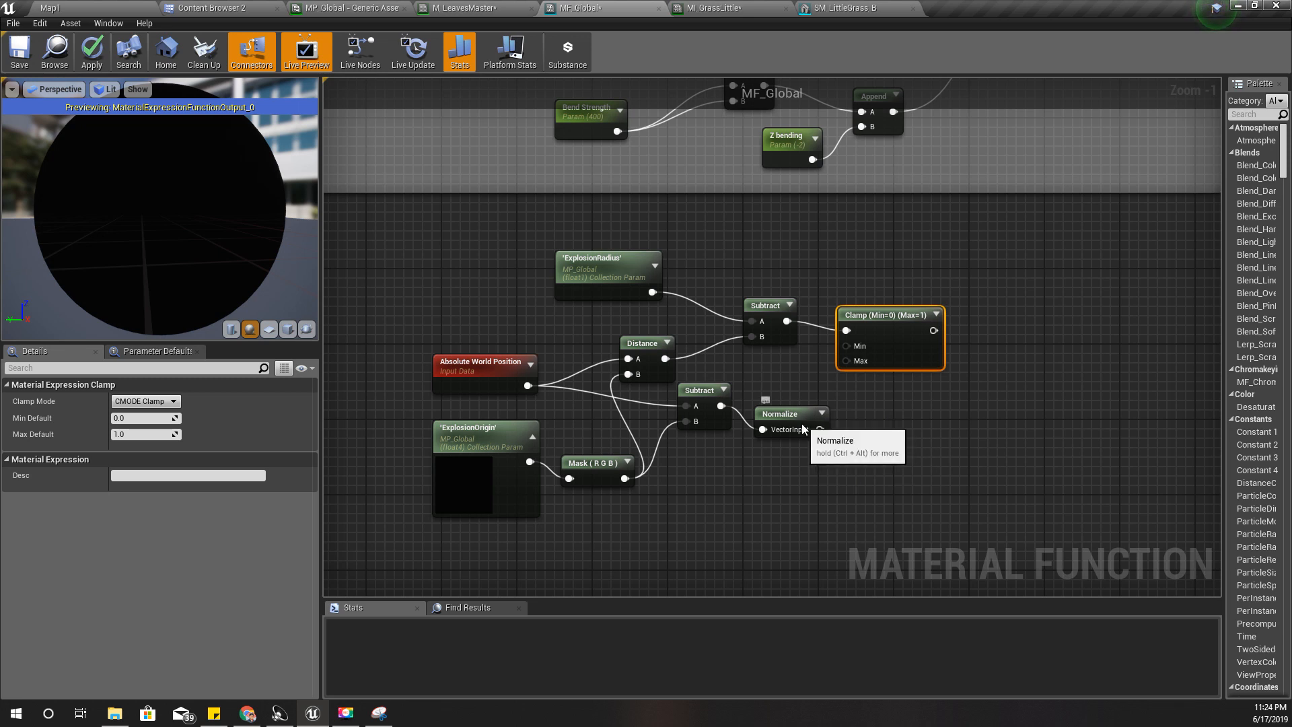
{"action": "left_click_drag", "start_coordinate": [830, 430], "coordinate": [912, 437]}
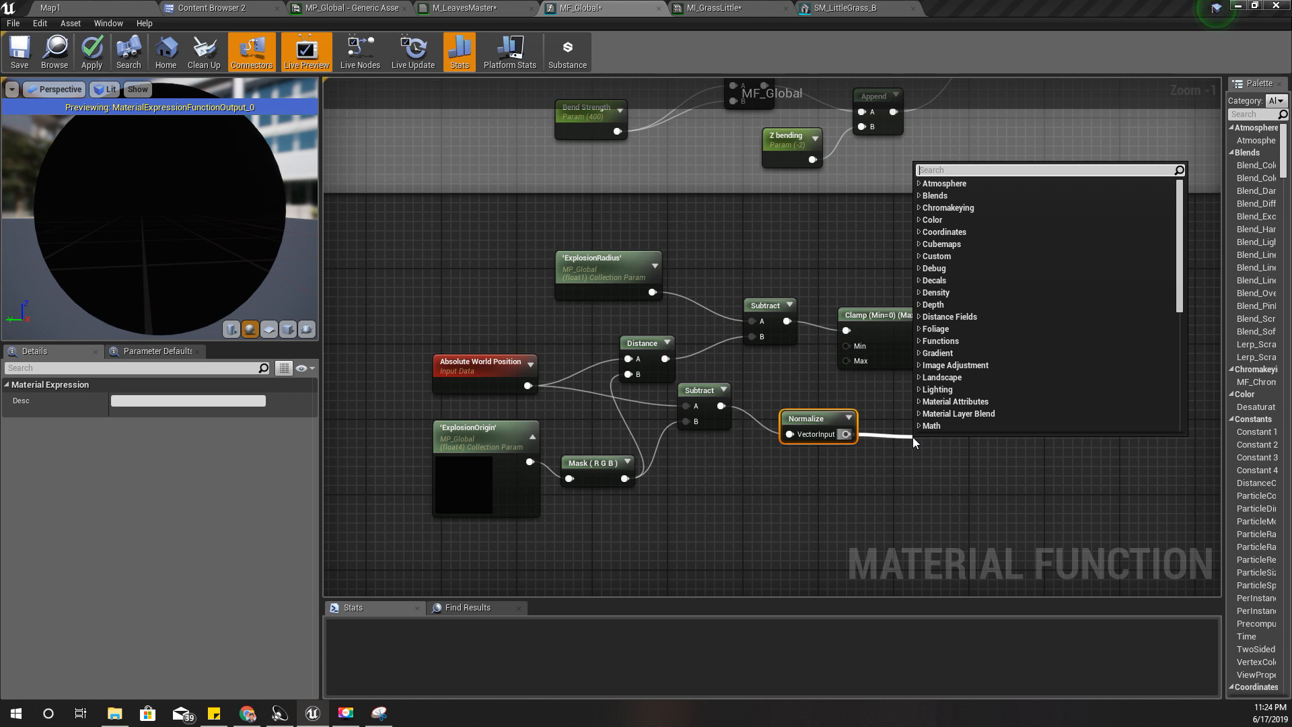
{"action": "left_click", "coordinate": [926, 466]}
{"action": "left_click", "coordinate": [884, 315]}
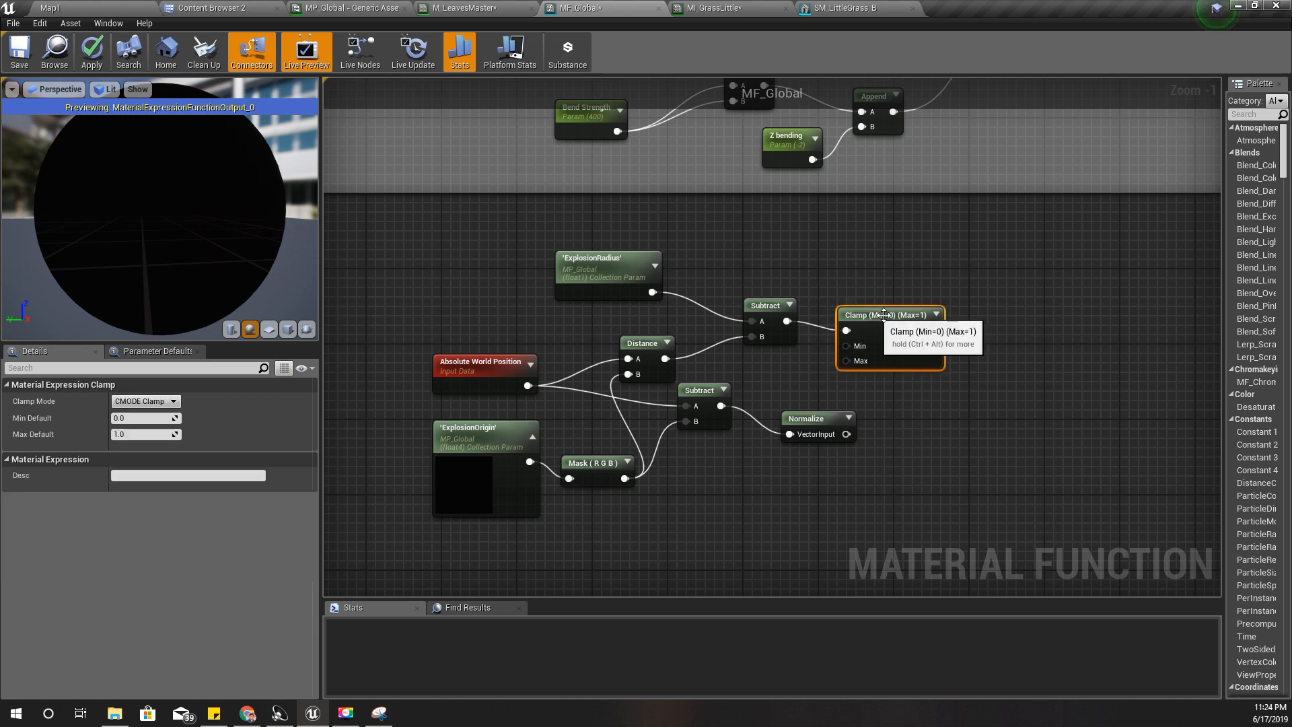
{"action": "left_click_drag", "start_coordinate": [932, 330], "coordinate": [973, 356]}
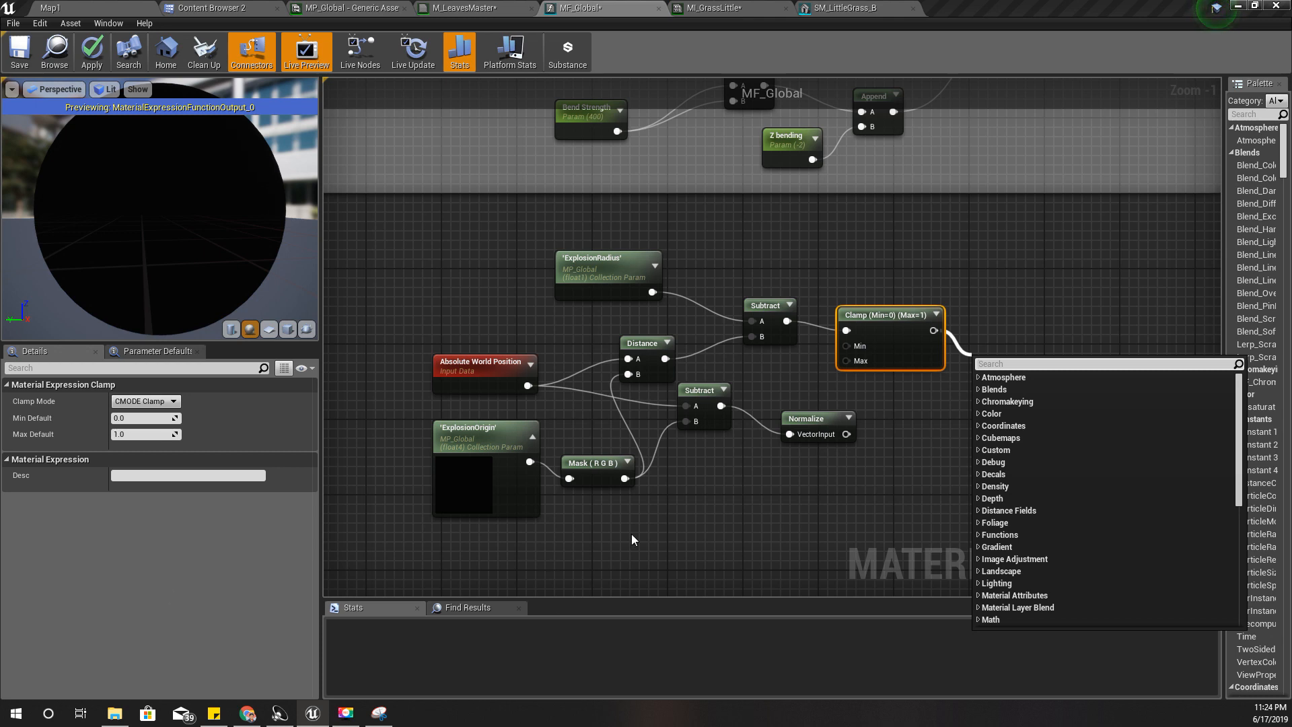
Step: Check the settings of the Bend Strength and Z bending parameters in the existing bending group
{"action": "right_click_drag", "start_coordinate": [659, 502], "coordinate": [632, 704]}
{"action": "left_click", "coordinate": [577, 328]}
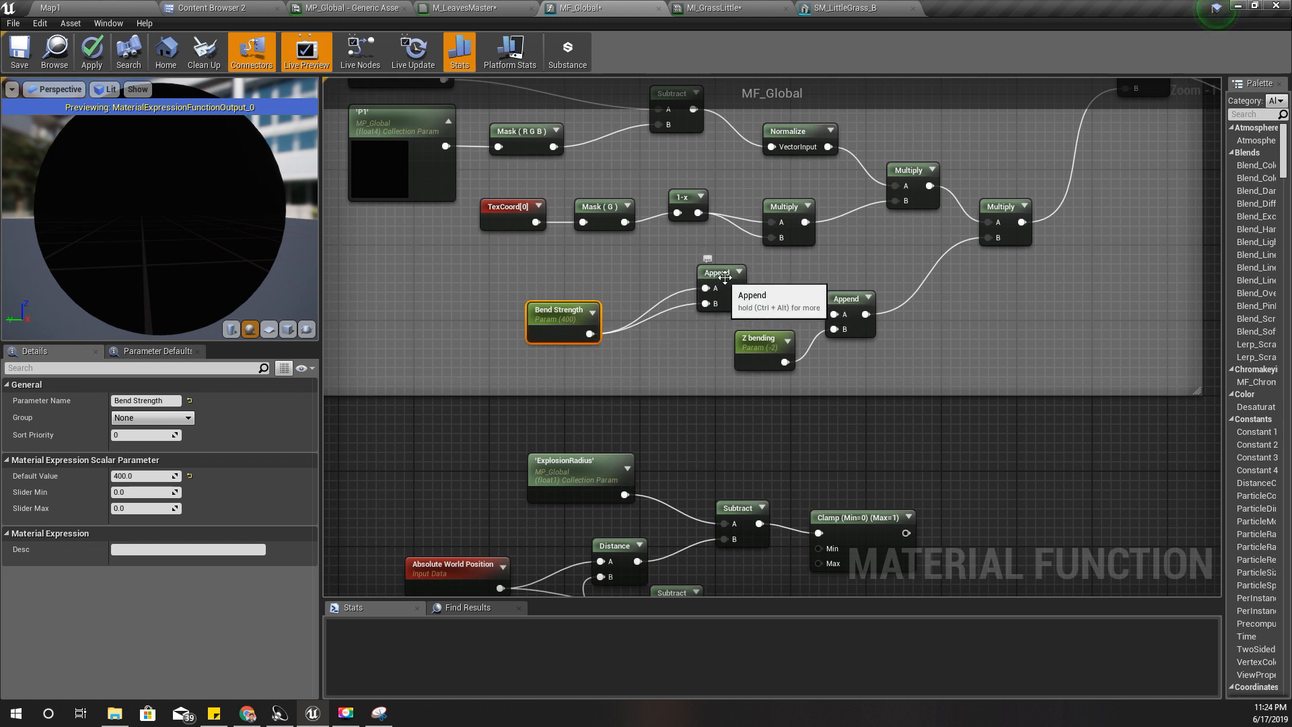
{"action": "left_click", "coordinate": [768, 338]}
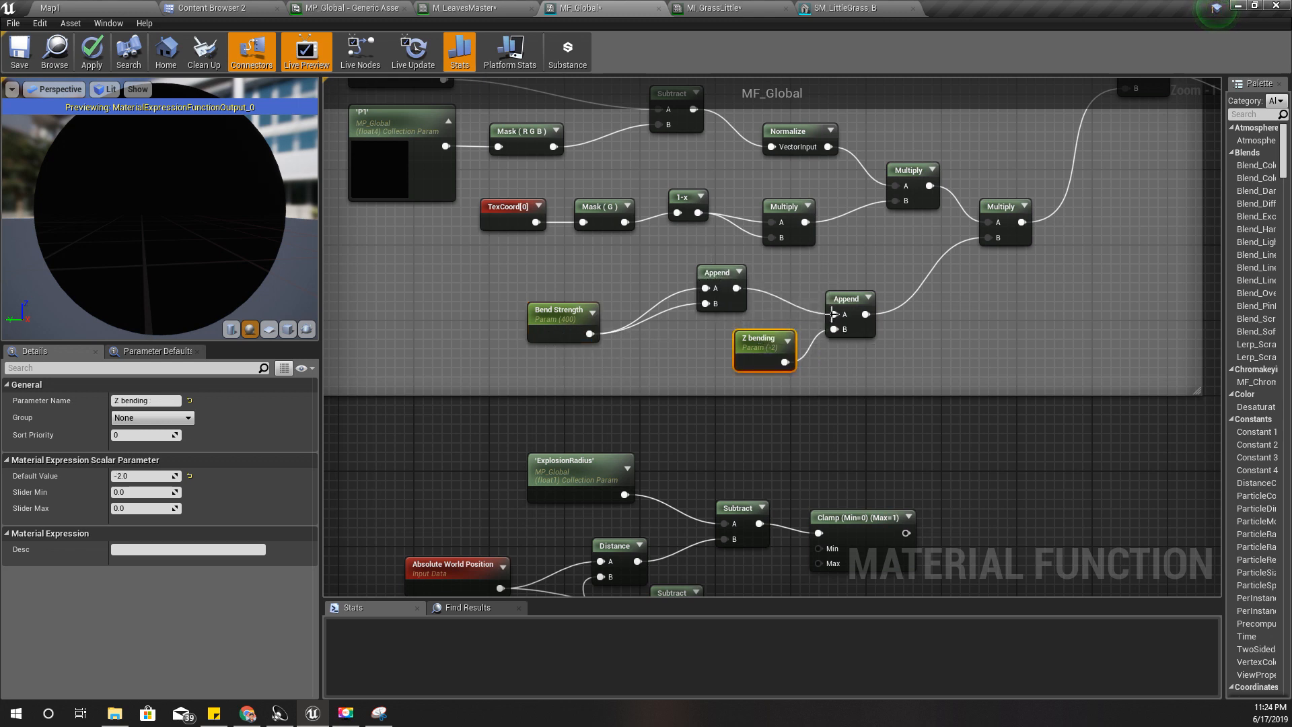
Step: Add a Multiply node with the output of the explosion Normalize node as A
{"action": "right_click_drag", "start_coordinate": [794, 462], "coordinate": [795, 369]}
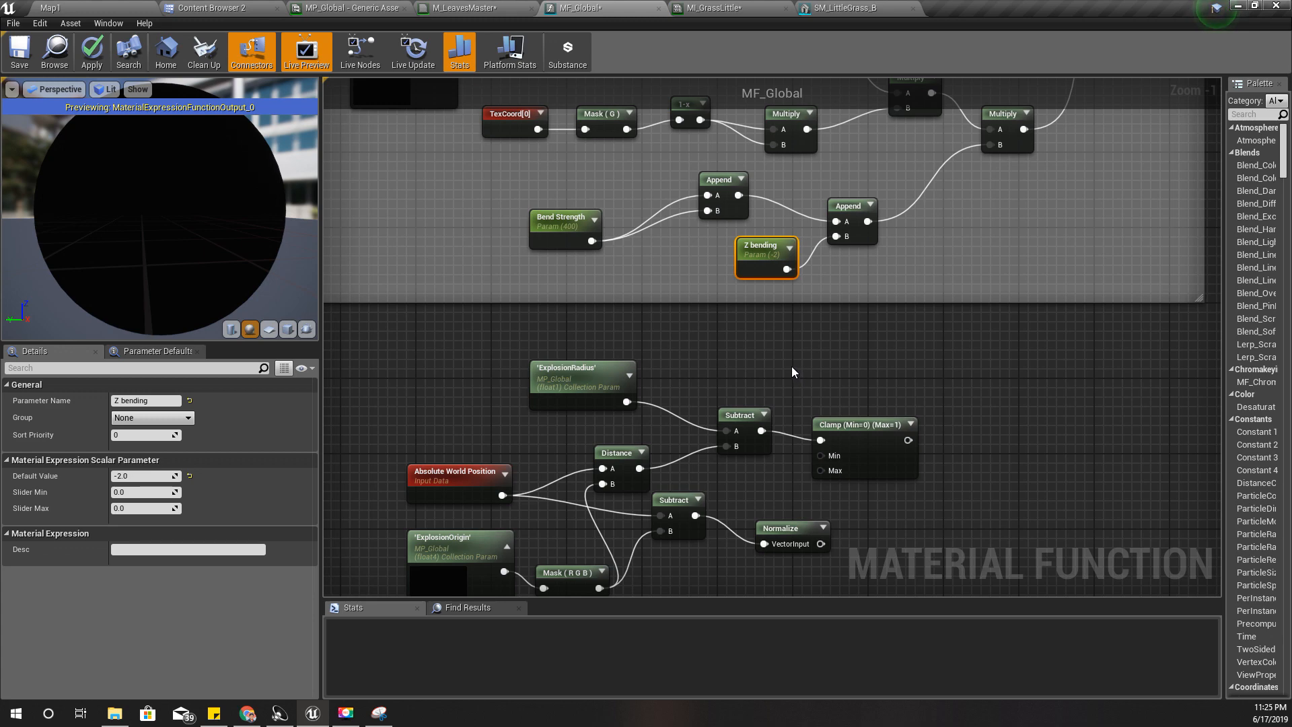
{"action": "right_click_drag", "start_coordinate": [791, 366], "coordinate": [778, 157]}
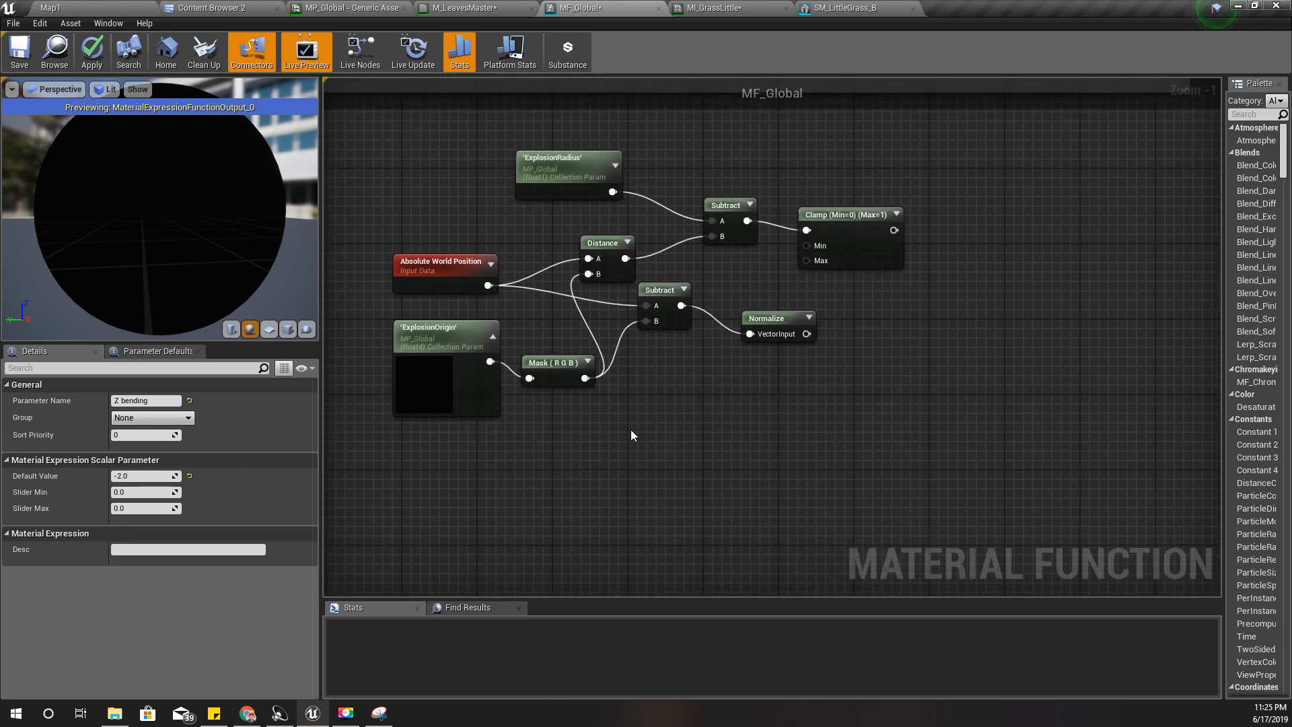
{"action": "mouse_move", "coordinate": [631, 434]}
{"action": "right_mouse_down"}
{"action": "mouse_move", "coordinate": [607, 638]}
{"action": "mouse_move", "coordinate": [633, 436]}
{"action": "right_mouse_up"}
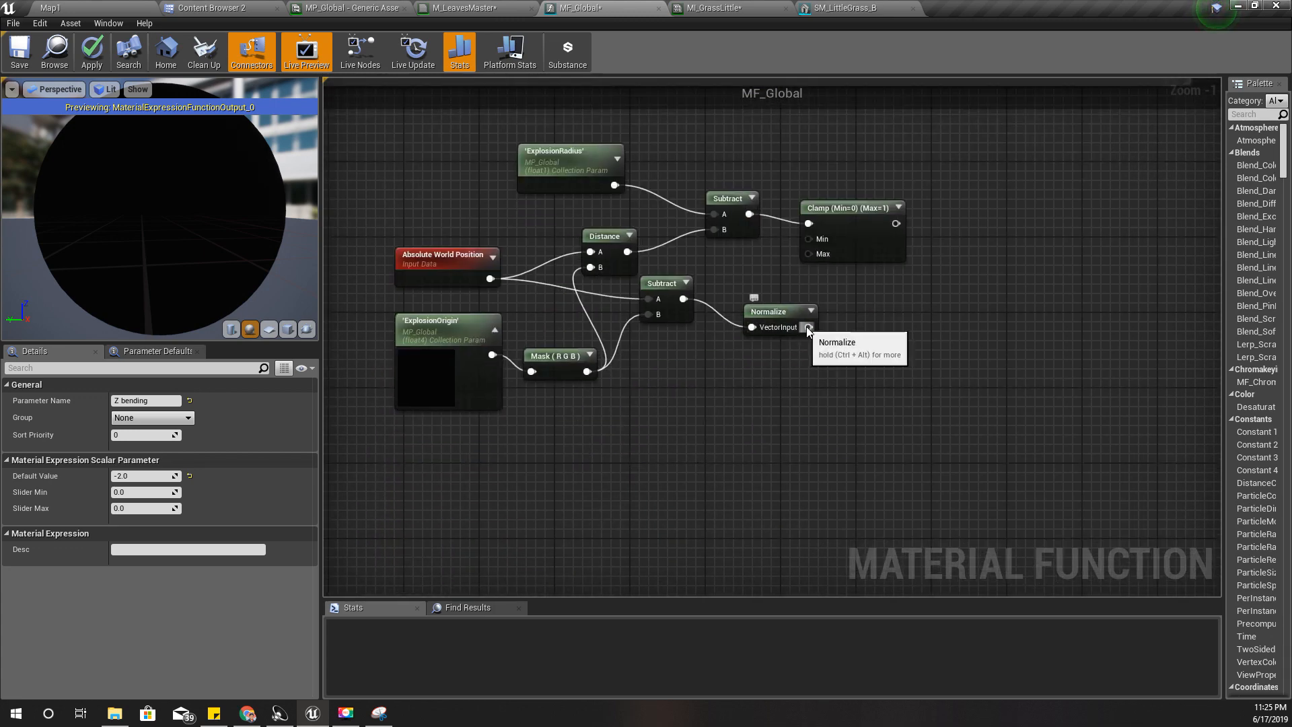
{"action": "left_click_drag", "start_coordinate": [808, 327], "coordinate": [832, 351]}
{"action": "type", "text": "*"}
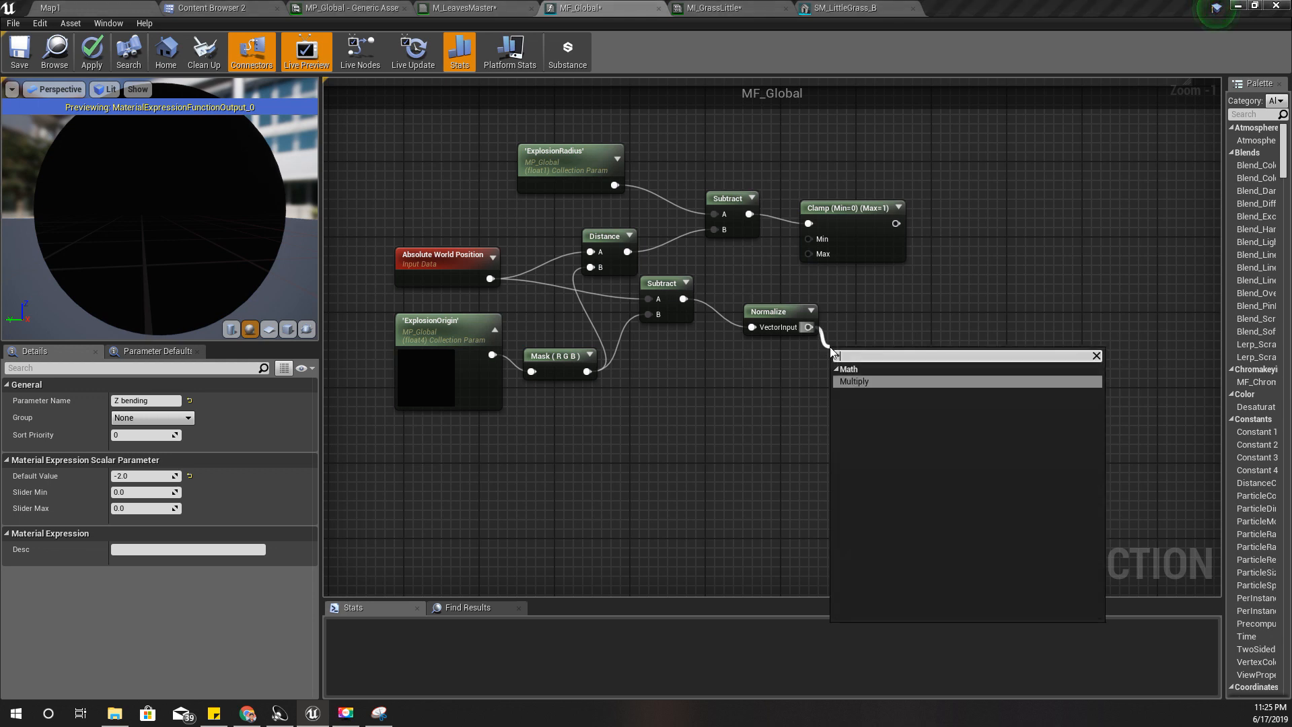
{"action": "key", "text": "Return"}
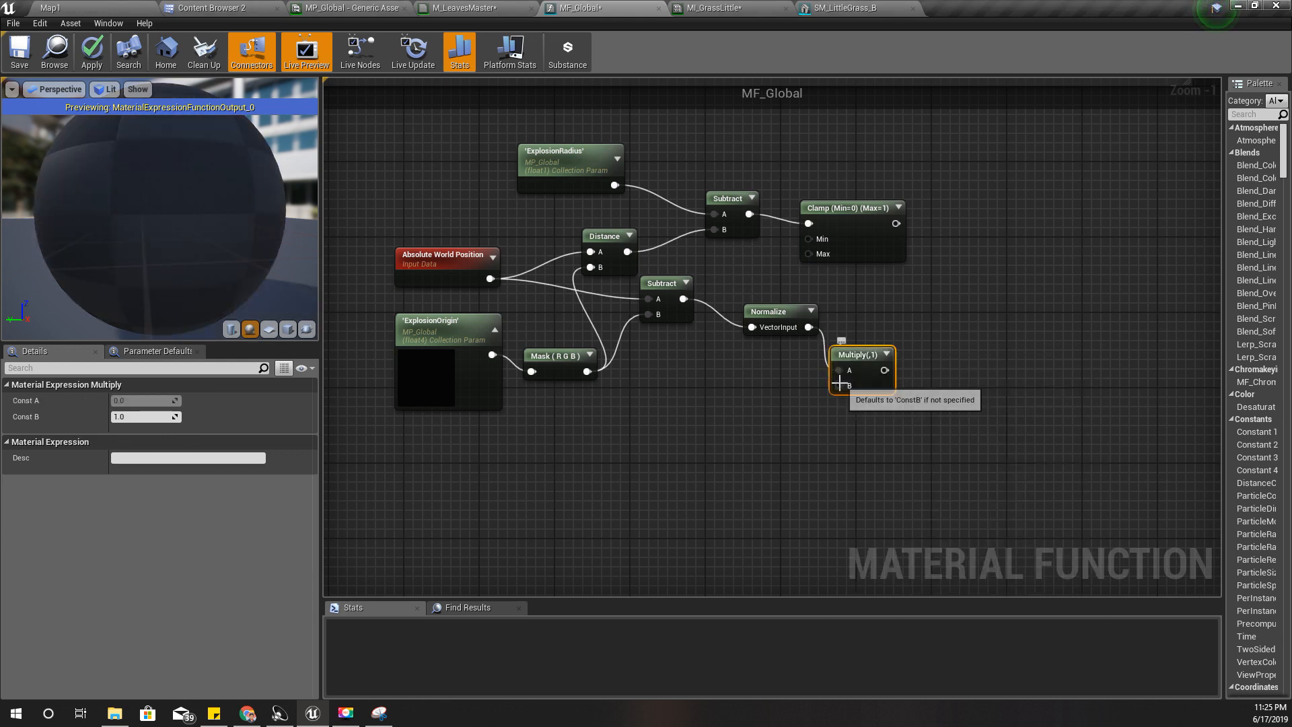
{"action": "left_click_drag", "start_coordinate": [839, 386], "coordinate": [802, 422]}
{"action": "type", "text": "makef"}
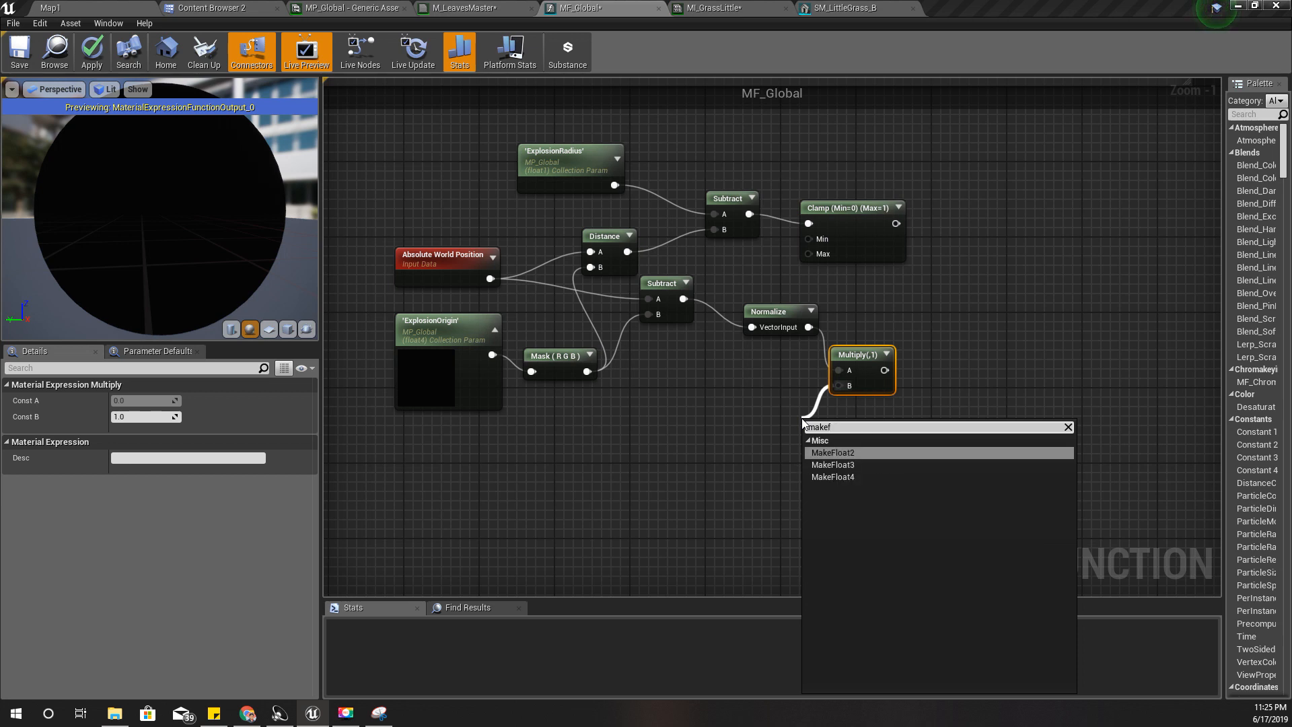
{"action": "key", "text": "Down"}
{"action": "key", "text": "Return"}
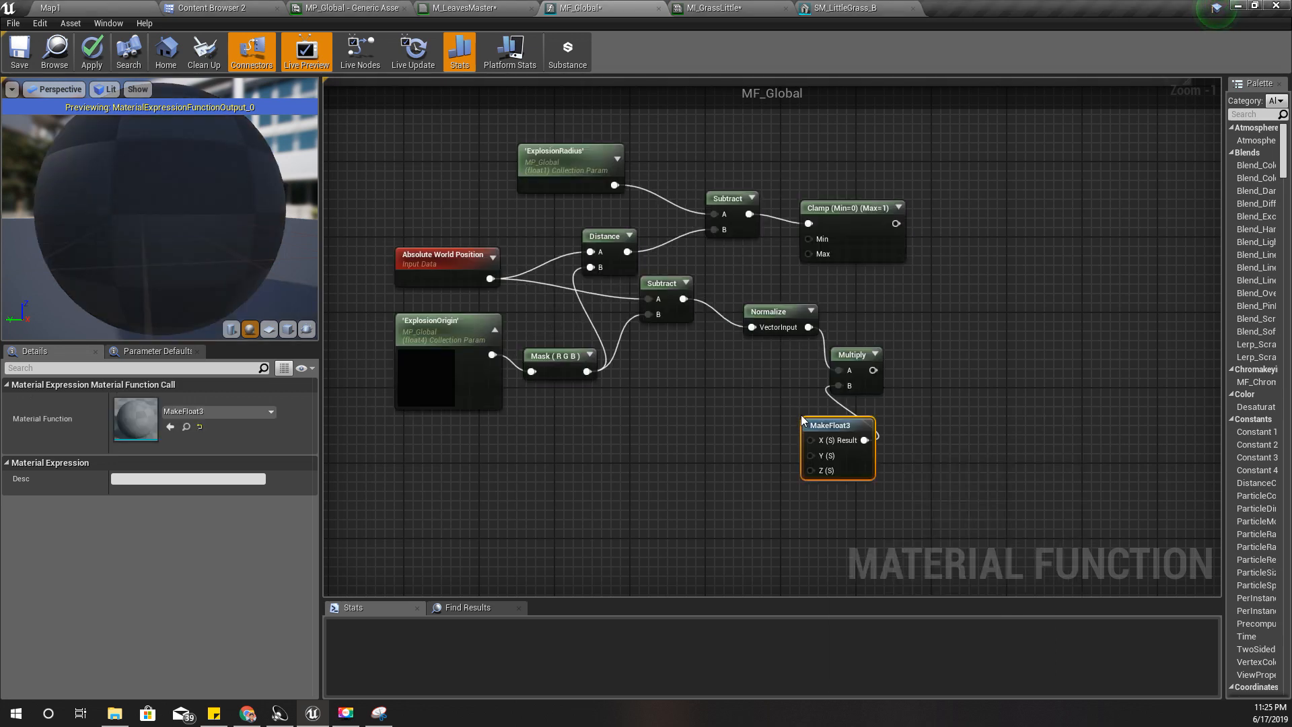
{"action": "left_click_drag", "start_coordinate": [778, 444], "coordinate": [747, 444]}
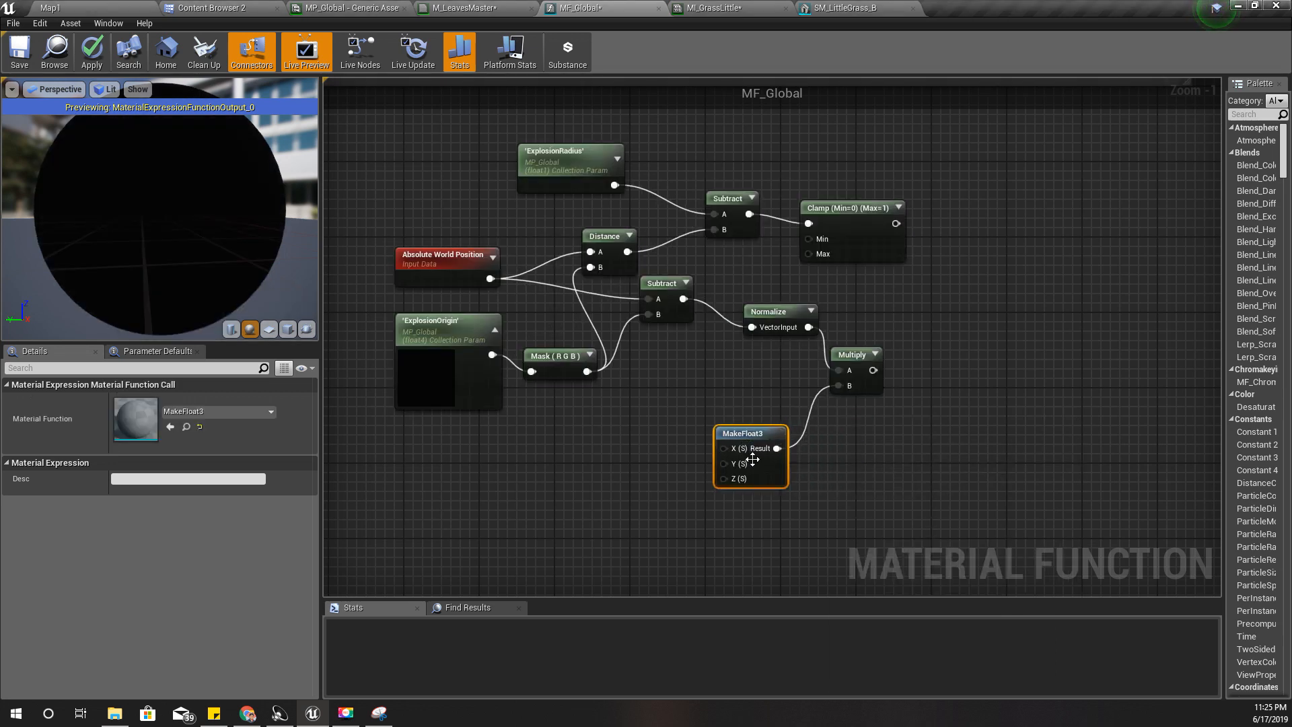
{"action": "scroll", "coordinate": [748, 461], "scroll_direction": "up", "scroll_amount": 1}
{"action": "left_click", "coordinate": [795, 462]}
{"action": "left_click", "coordinate": [790, 461]}
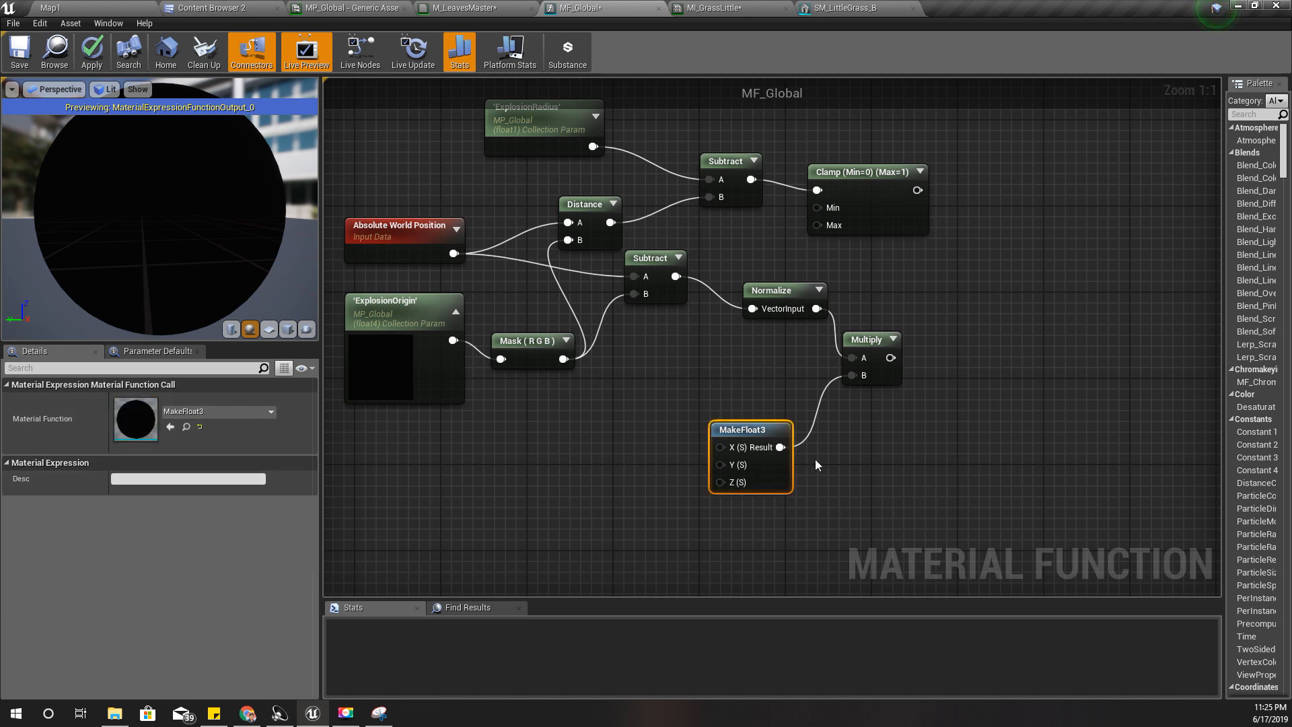
{"action": "key", "text": "Delete"}
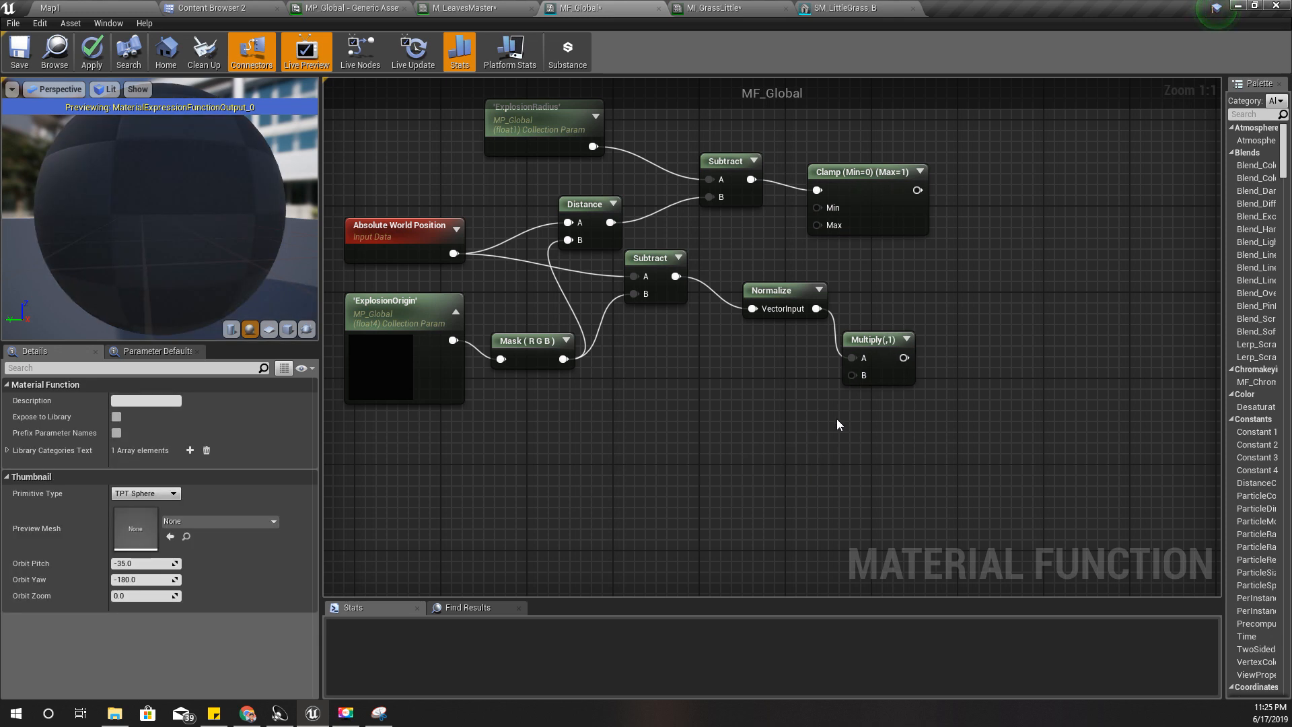
Step: Add a MakeFloat3 node feeding input B of the new Multiply node and place it below the Normalize node
{"action": "left_click_drag", "start_coordinate": [852, 375], "coordinate": [815, 408]}
{"action": "type", "text": "make"}
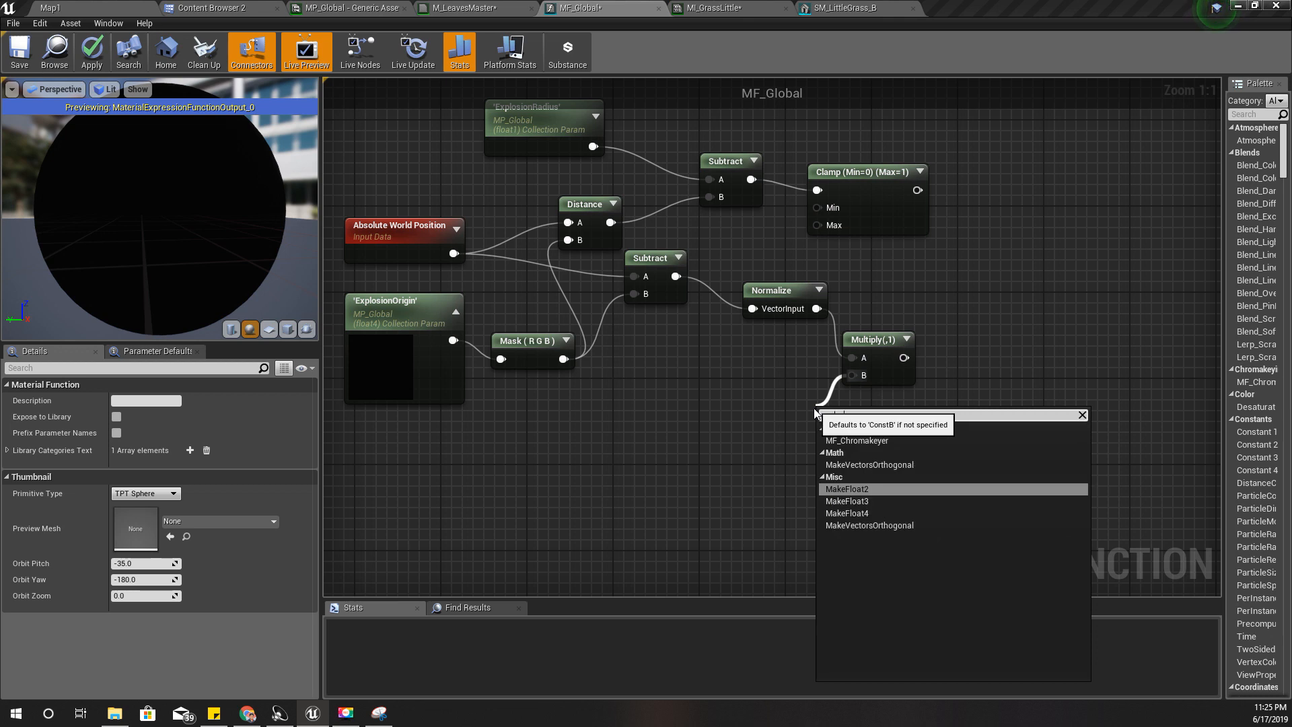
{"action": "left_click", "coordinate": [865, 500]}
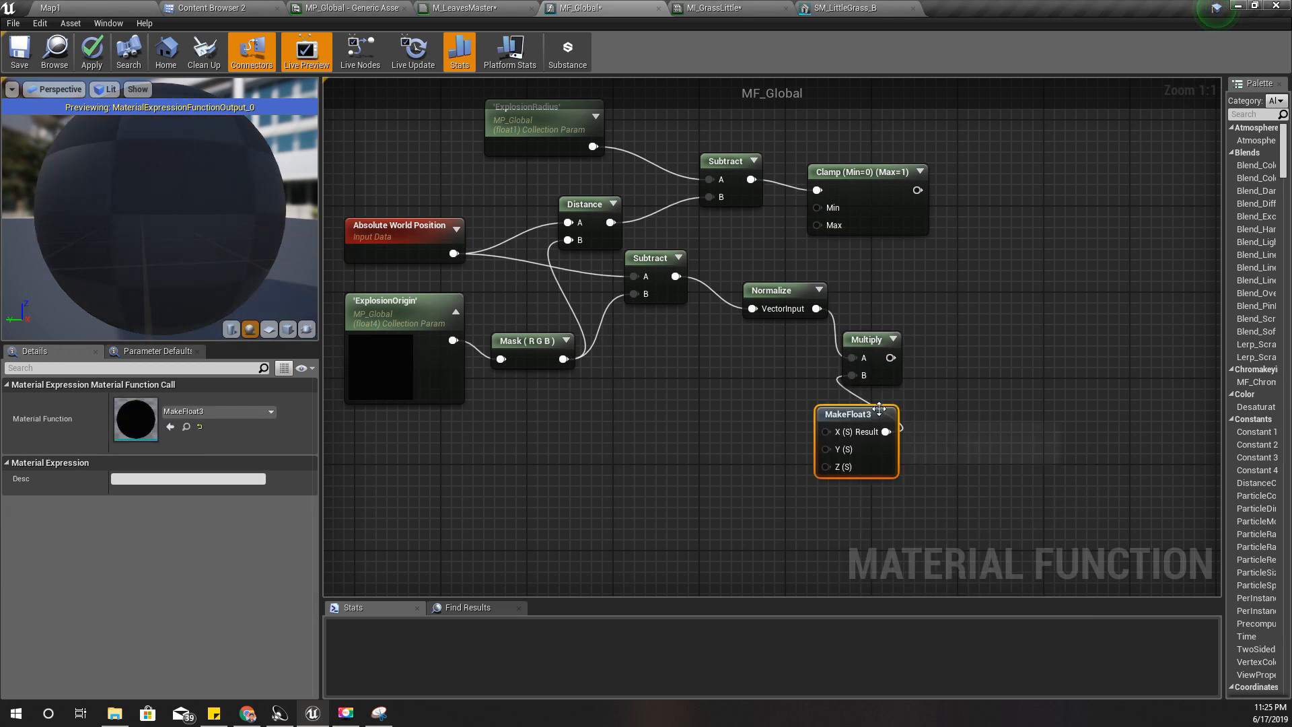
{"action": "left_click_drag", "start_coordinate": [870, 418], "coordinate": [765, 422]}
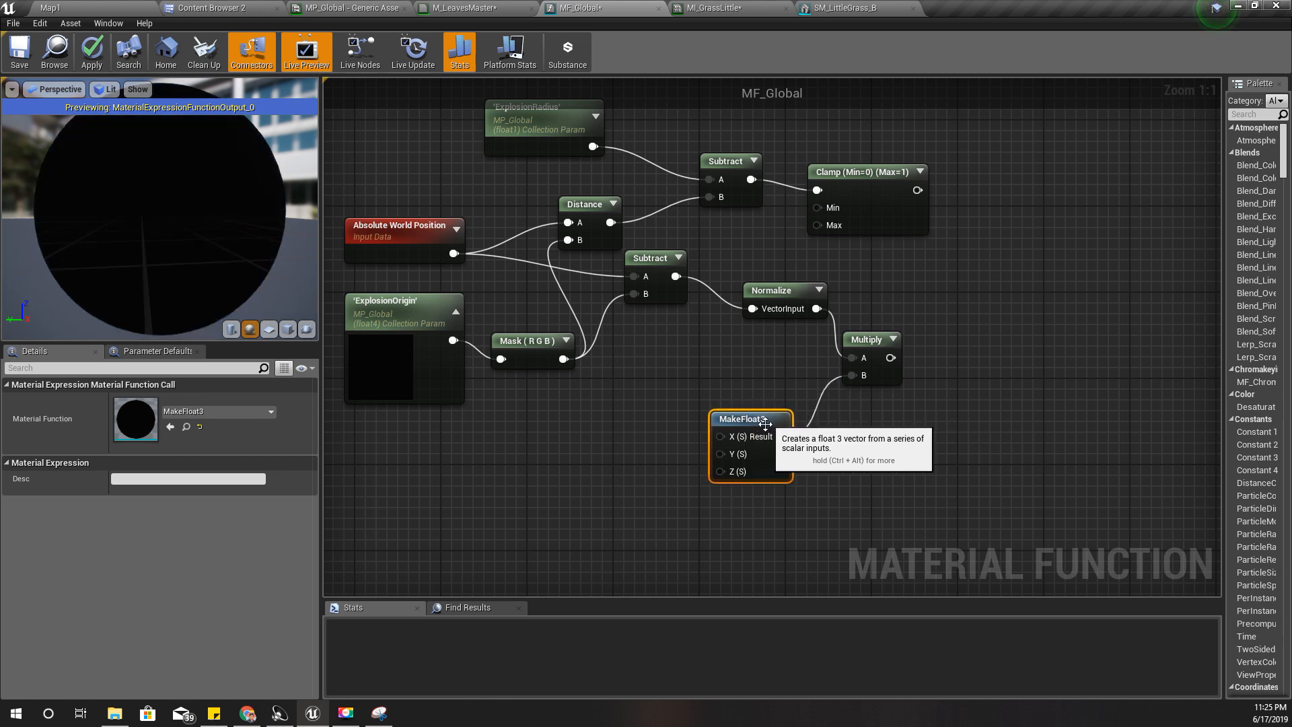
{"action": "right_click", "coordinate": [673, 439]}
{"action": "left_click", "coordinate": [637, 427]}
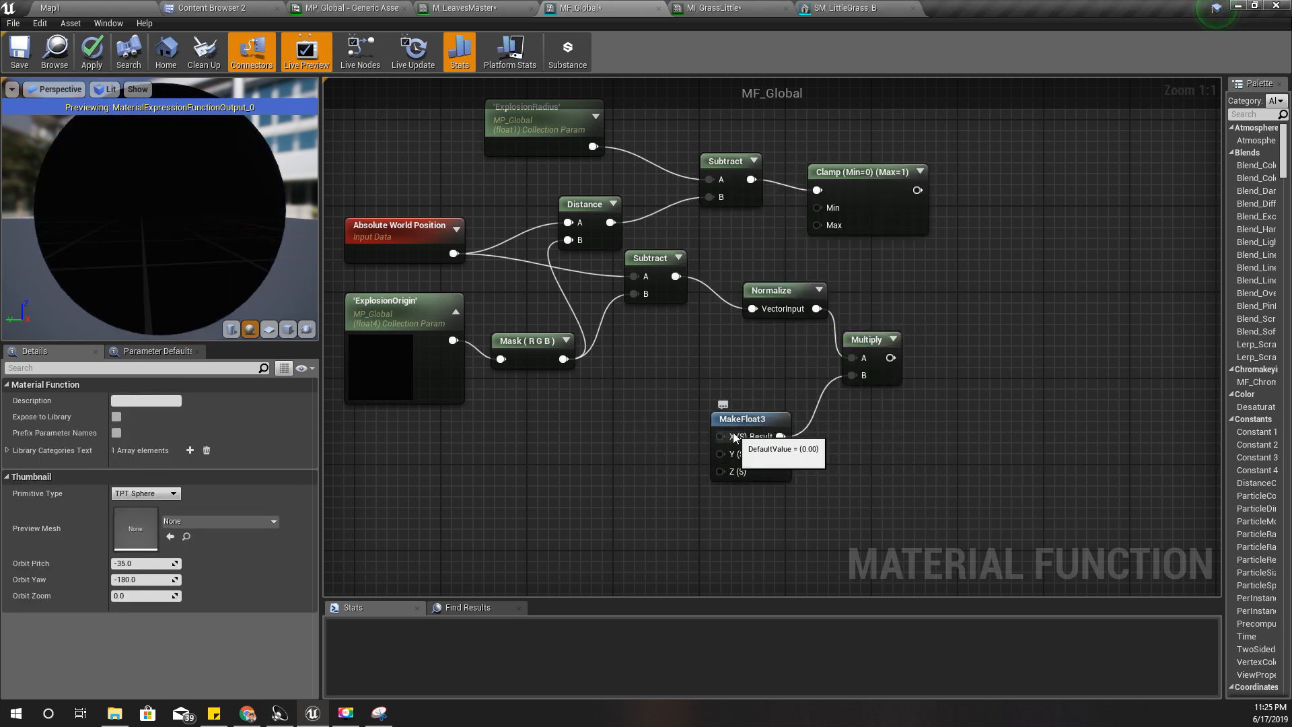
{"action": "right_click", "coordinate": [671, 438]}
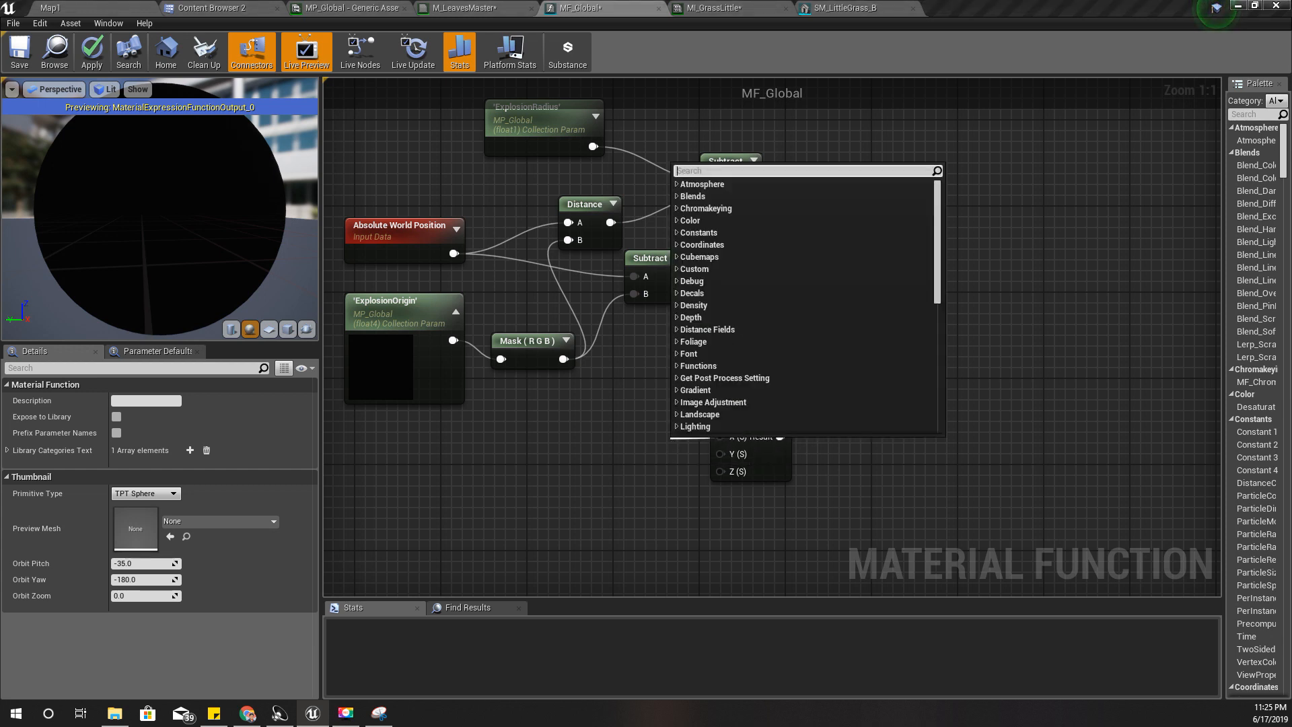
{"action": "key", "text": "Escape"}
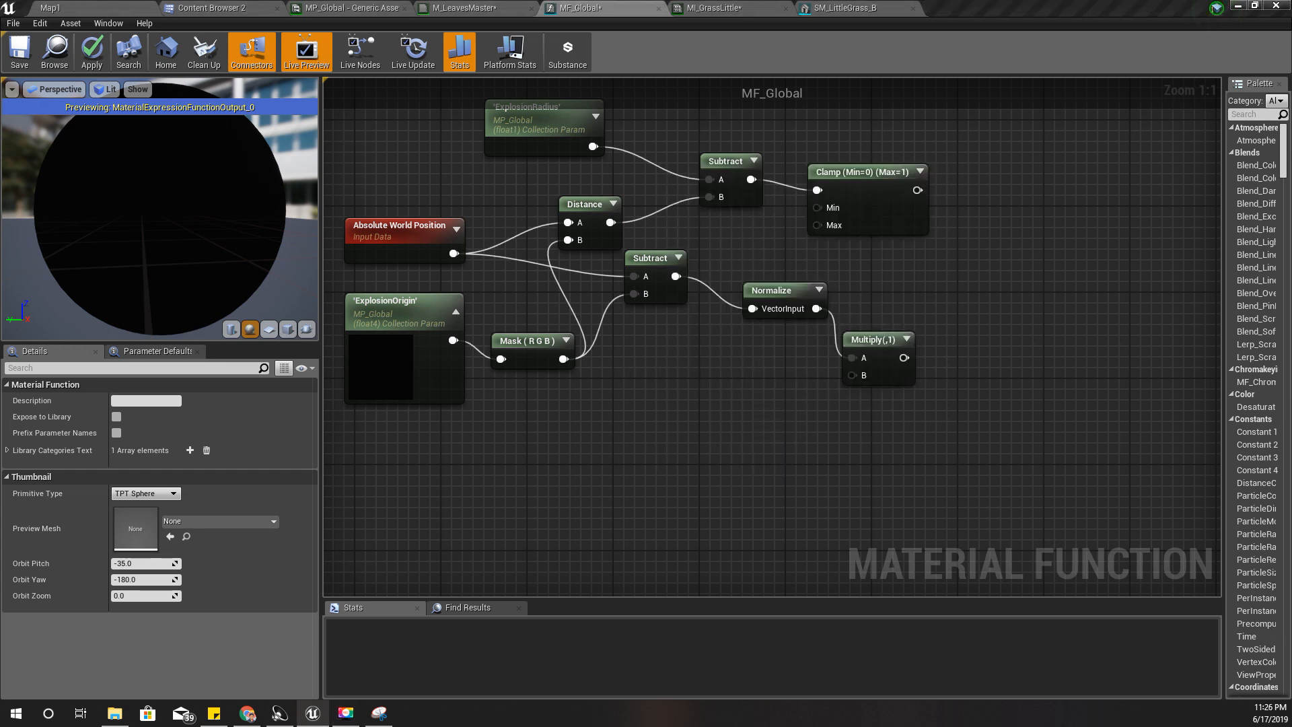
Step: Duplicate the Bend Strength, Z bending and Append nodes below the explosion nodes and feed the final Append into B of the explosion Multiply
{"action": "right_click_drag", "start_coordinate": [405, 379], "coordinate": [381, 685]}
{"action": "left_click_drag", "start_coordinate": [499, 188], "coordinate": [629, 174]}
{"action": "key", "text": "ctrl+c"}
{"action": "key", "text": "ctrl+v"}
{"action": "left_click_drag", "start_coordinate": [690, 139], "coordinate": [722, 364]}
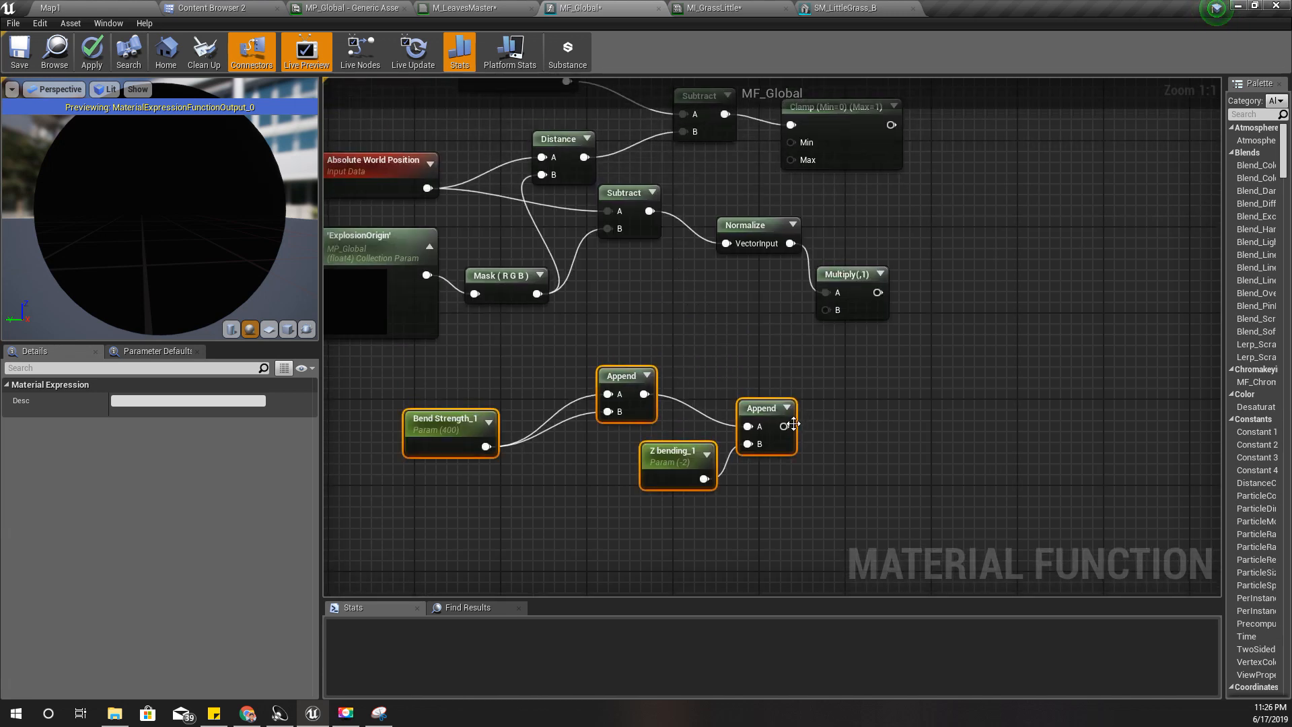
{"action": "left_click_drag", "start_coordinate": [785, 426], "coordinate": [825, 310]}
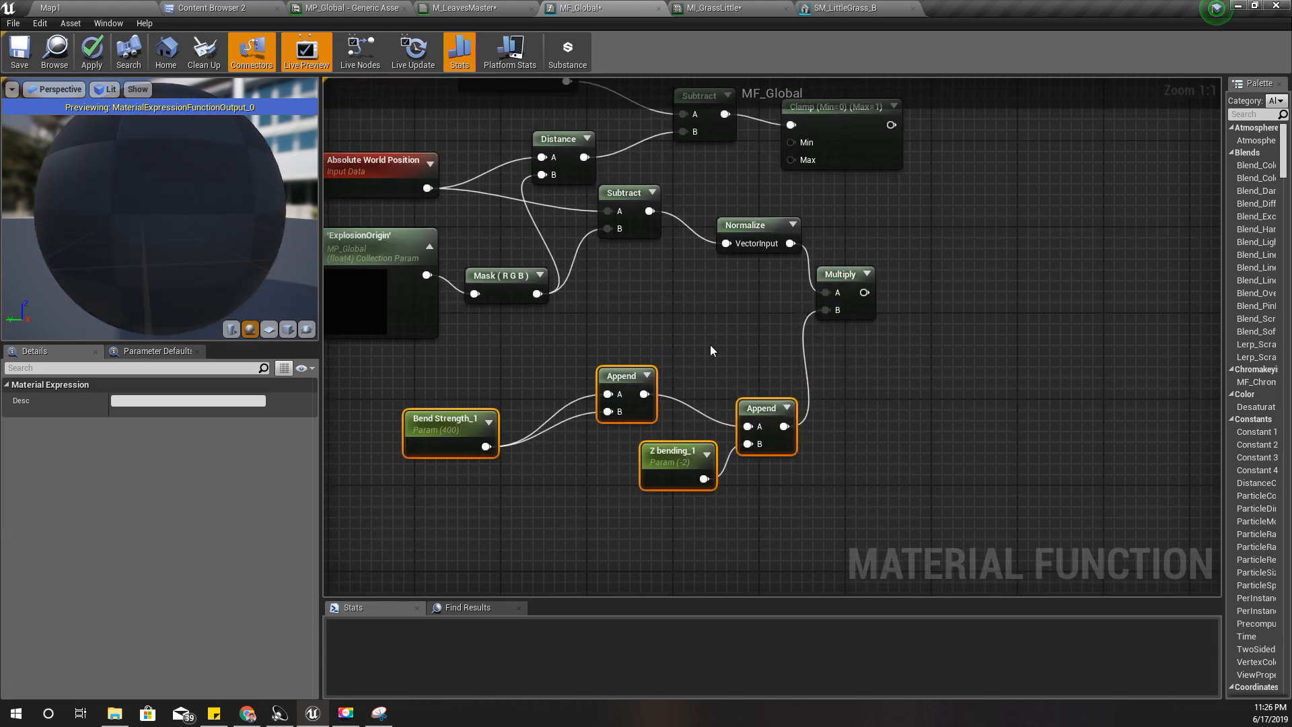
Step: Rename the copied Bend Strength_1 parameter as Explosion_bend
{"action": "left_click", "coordinate": [534, 408]}
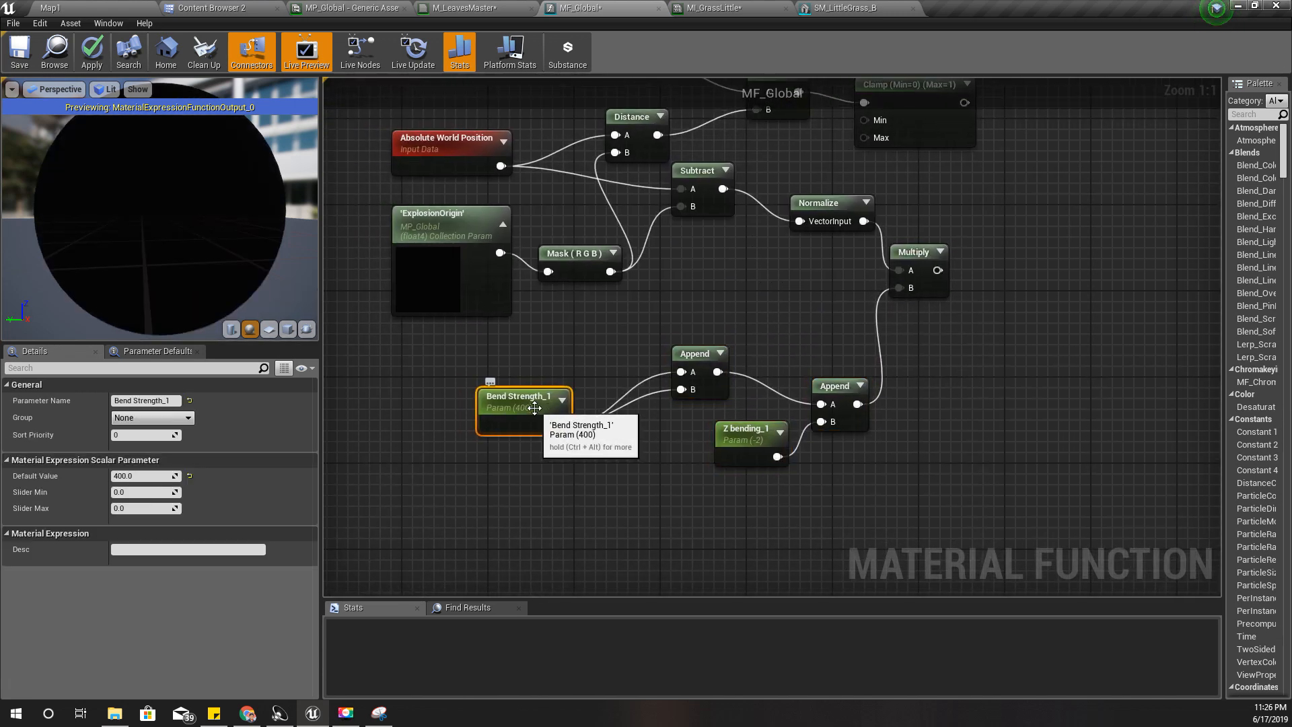
{"action": "left_click", "coordinate": [145, 400]}
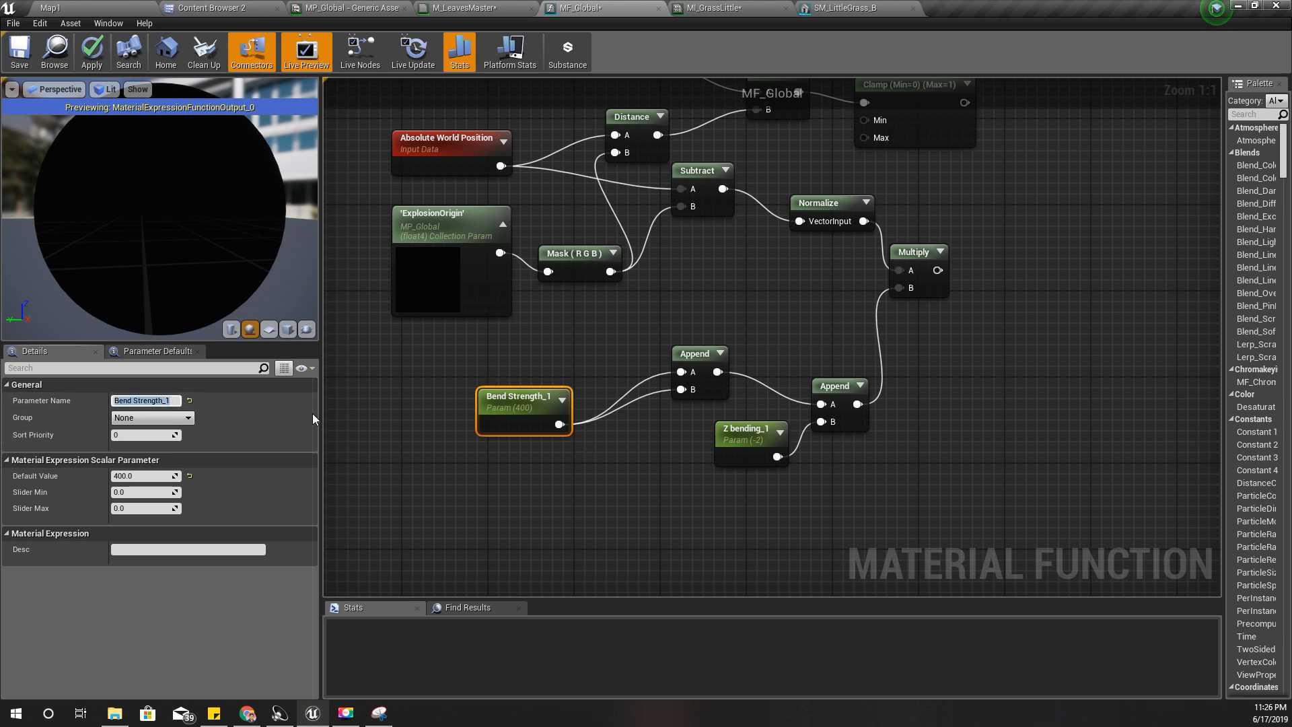
{"action": "type", "text": "Explosion_bend"}
Step: Rename the Z bending_1 parameter as "Explosion z bending" and move the node clear of the Append node
{"action": "left_click", "coordinate": [728, 441]}
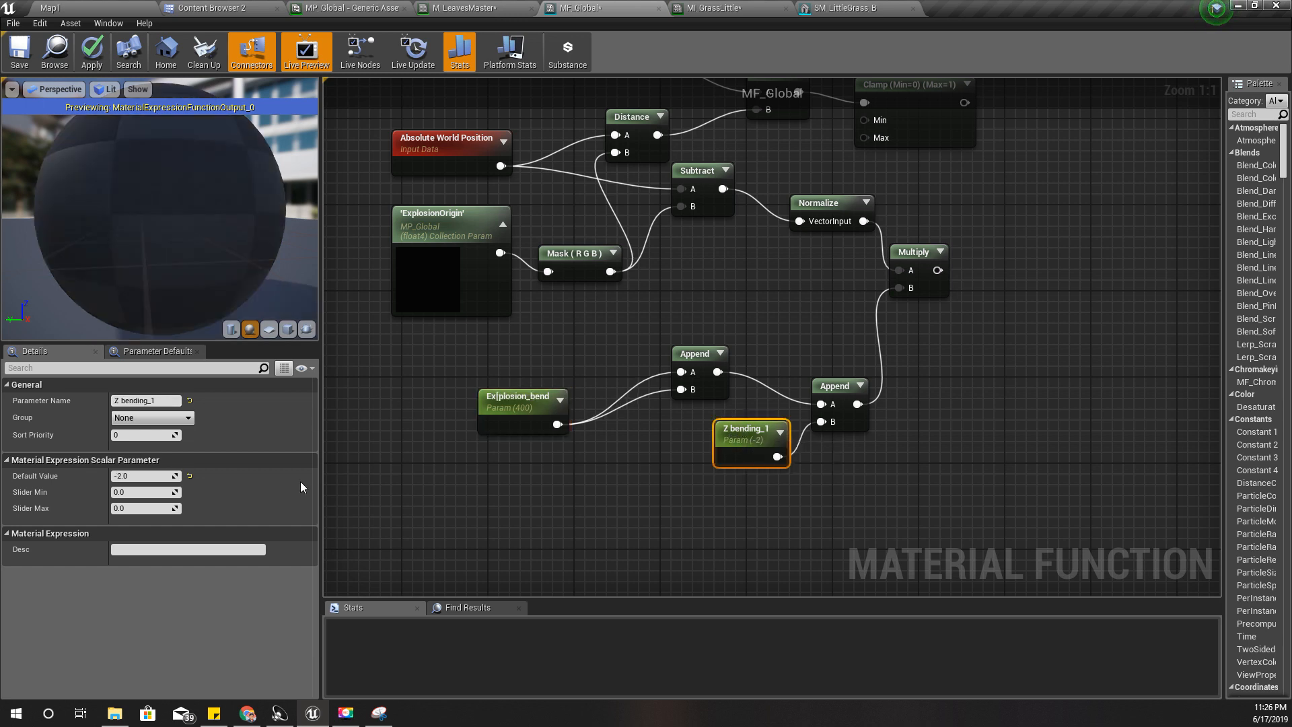
{"action": "left_click", "coordinate": [155, 401]}
{"action": "type", "text": "E"}
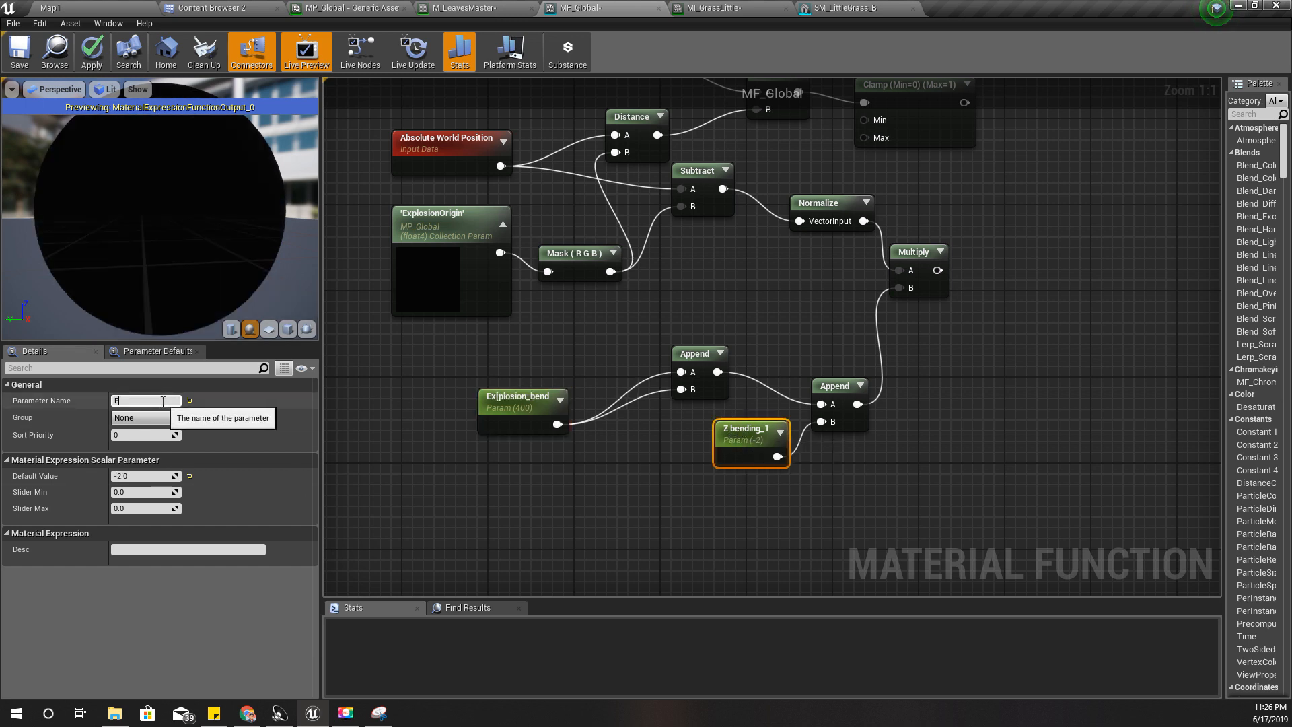
{"action": "type", "text": "xplosion"}
{"action": "type", "text": " zbeng"}
{"action": "type", "text": "ding"}
{"action": "key", "text": "Return"}
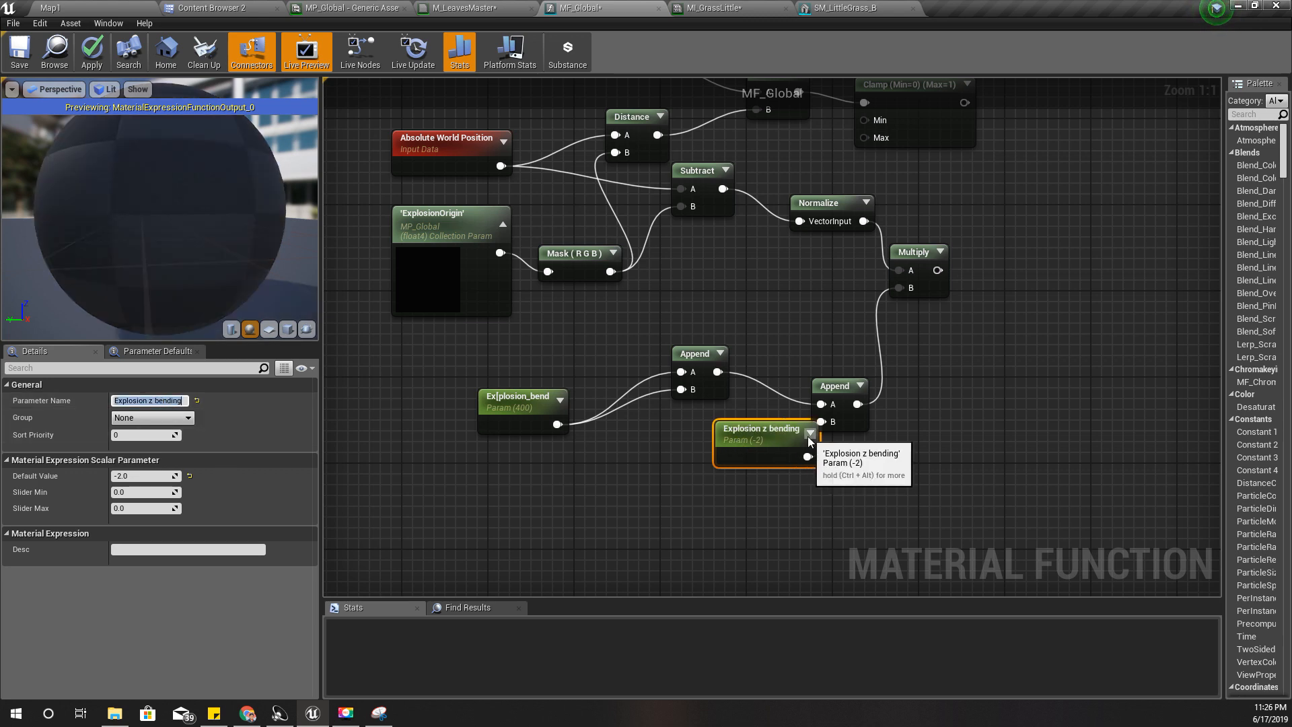
{"action": "left_click_drag", "start_coordinate": [735, 432], "coordinate": [649, 486]}
Step: Set the default value of the explosion bend strength parameter to 100
{"action": "left_click", "coordinate": [501, 398]}
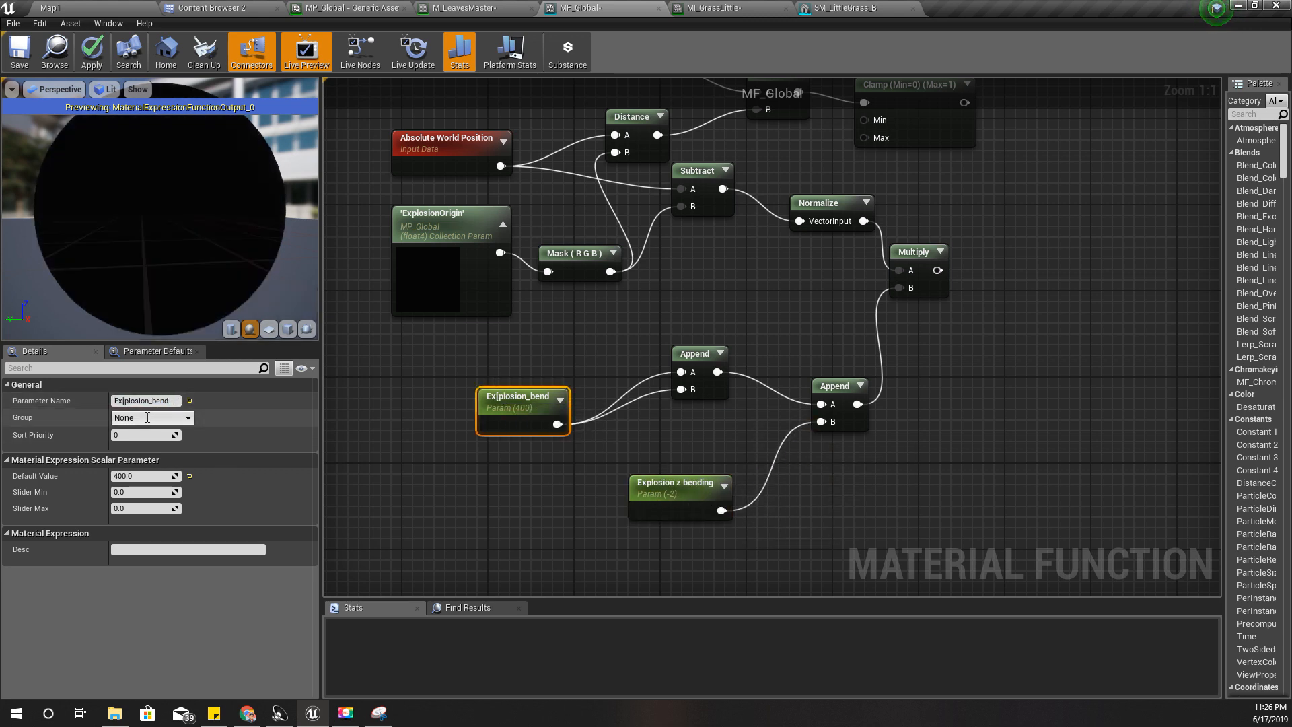
{"action": "type", "text": "200"}
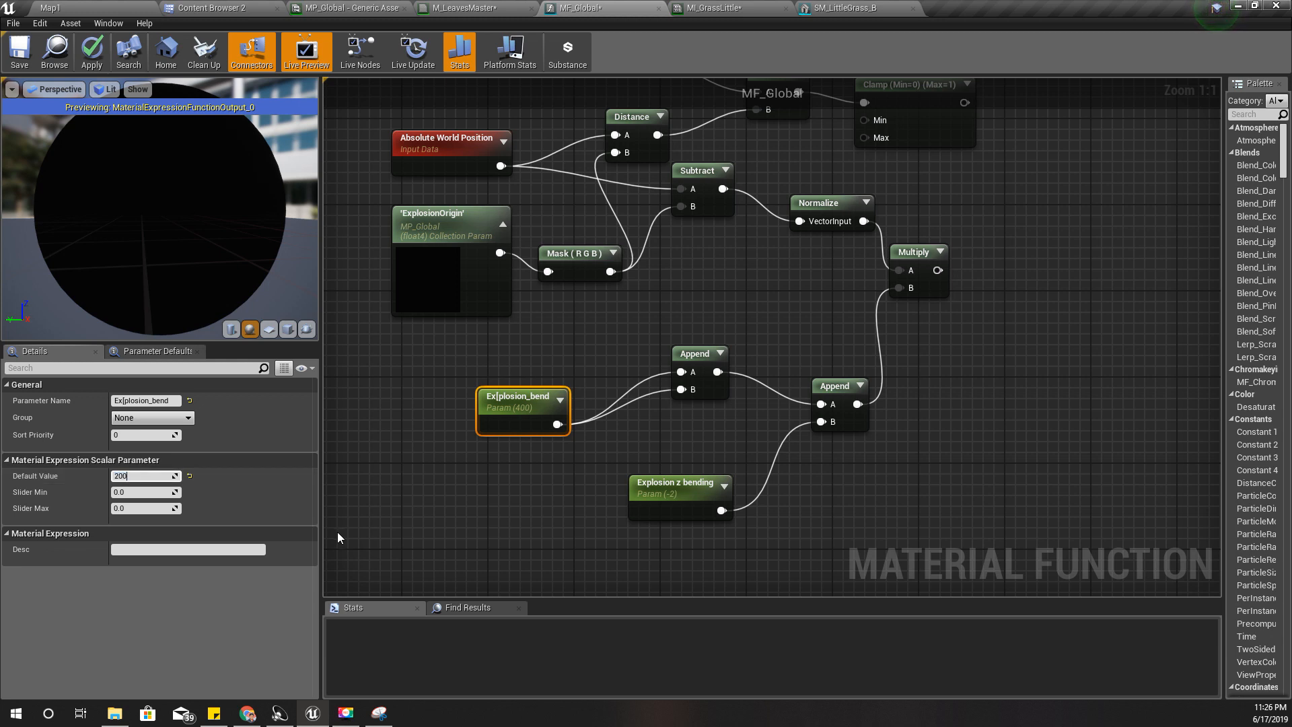
{"action": "key", "text": "Return"}
{"action": "key", "text": "Return"}
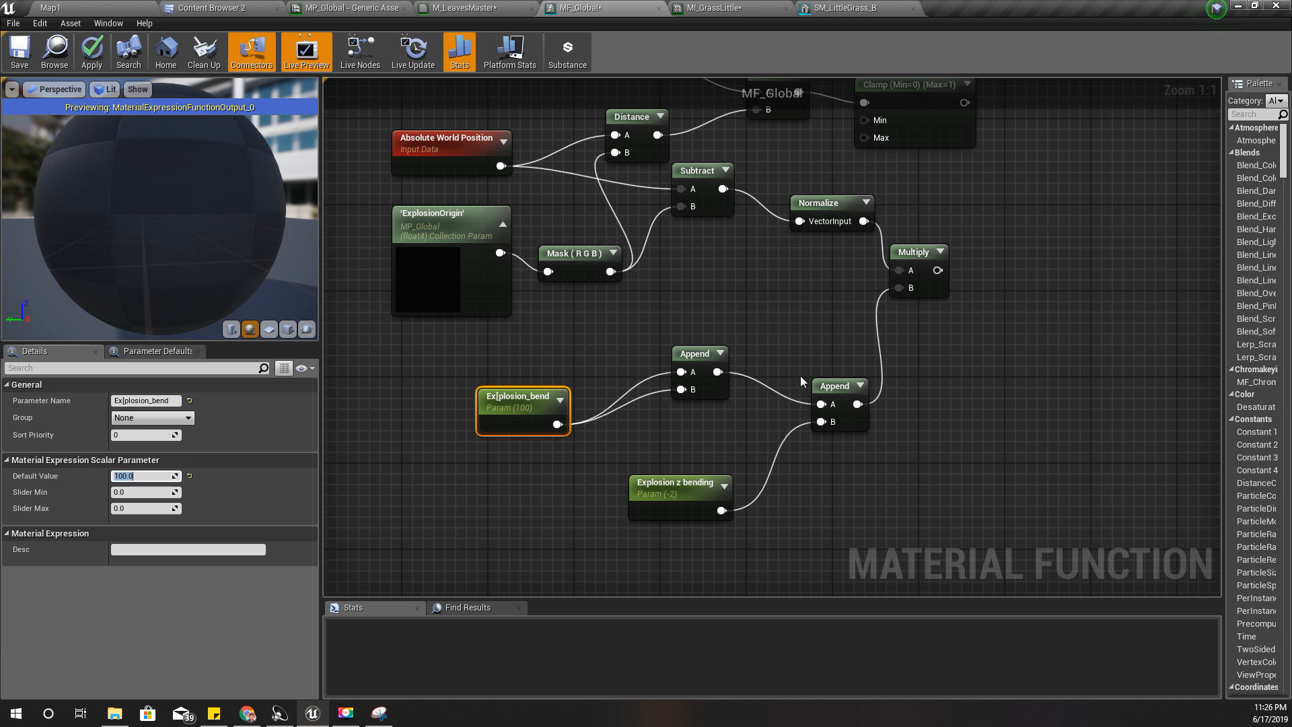
Step: Add a Multiply node with the explosion Clamp as A and the explosion direction Multiply as B
{"action": "right_click_drag", "start_coordinate": [801, 380], "coordinate": [713, 518]}
{"action": "right_click_drag", "start_coordinate": [998, 279], "coordinate": [943, 331]}
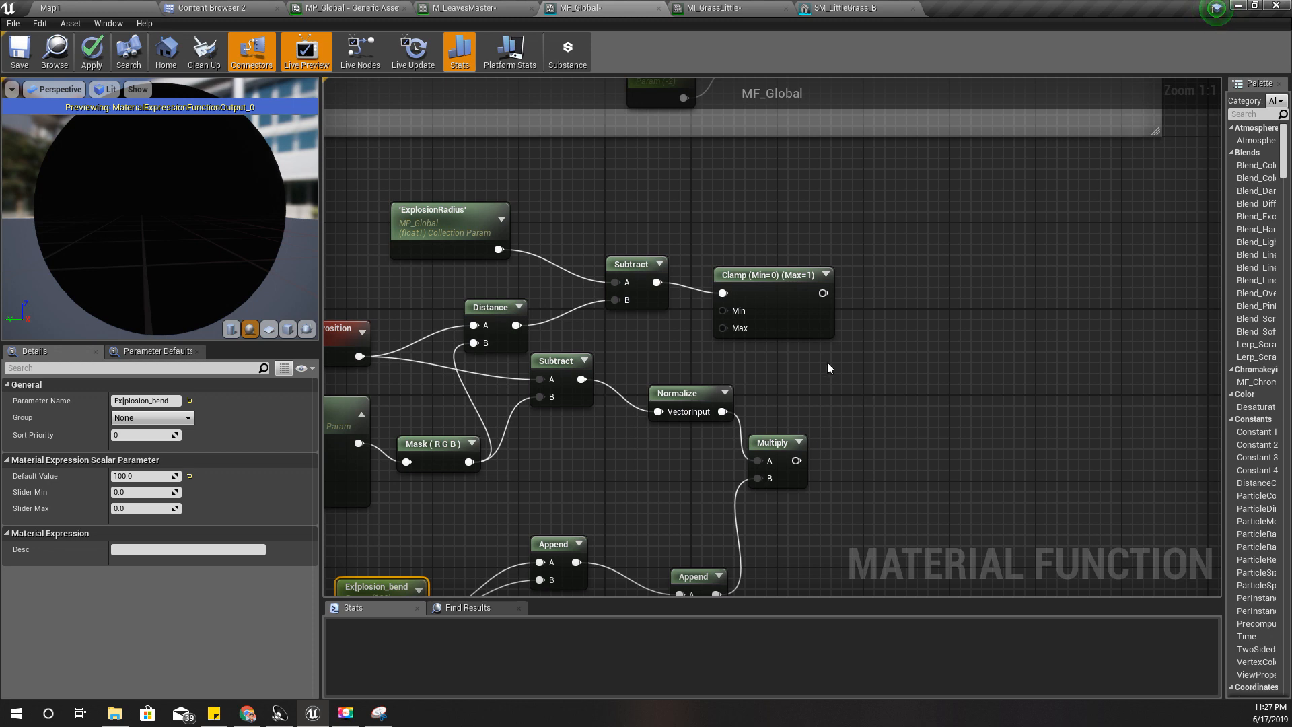
{"action": "left_click_drag", "start_coordinate": [822, 293], "coordinate": [875, 342]}
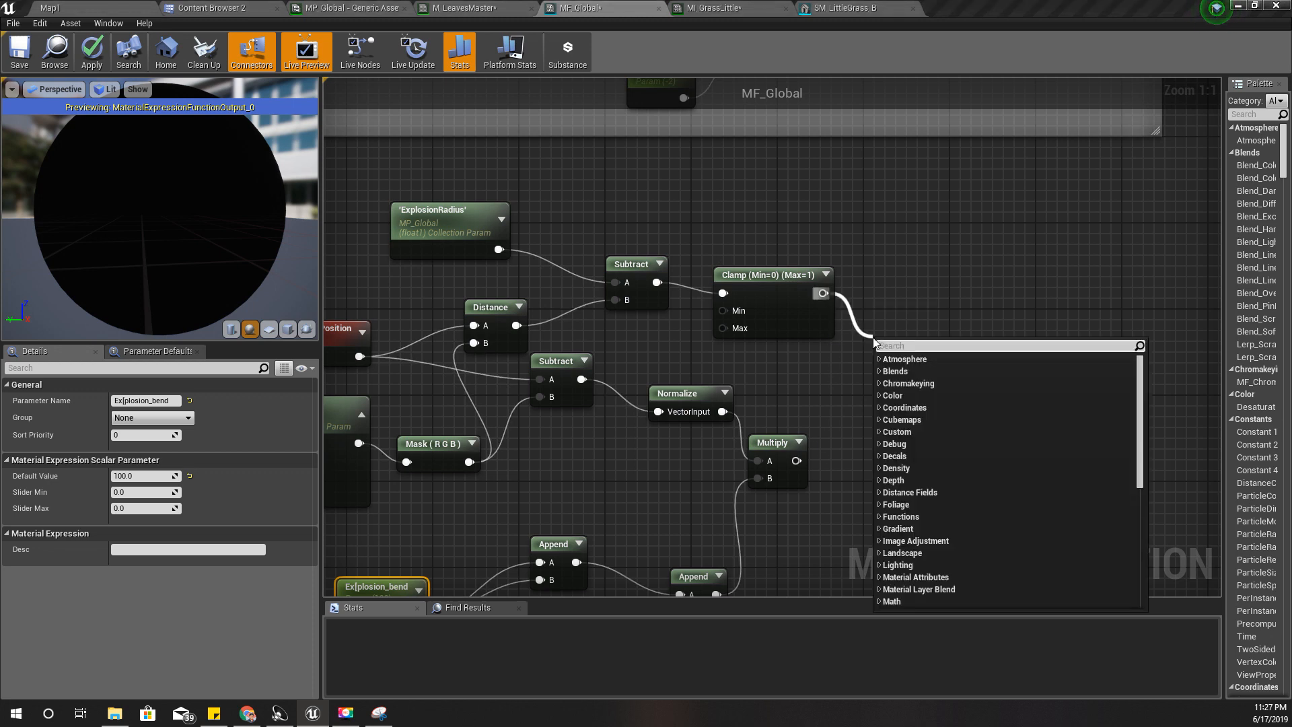
{"action": "type", "text": "*"}
{"action": "key", "text": "Return"}
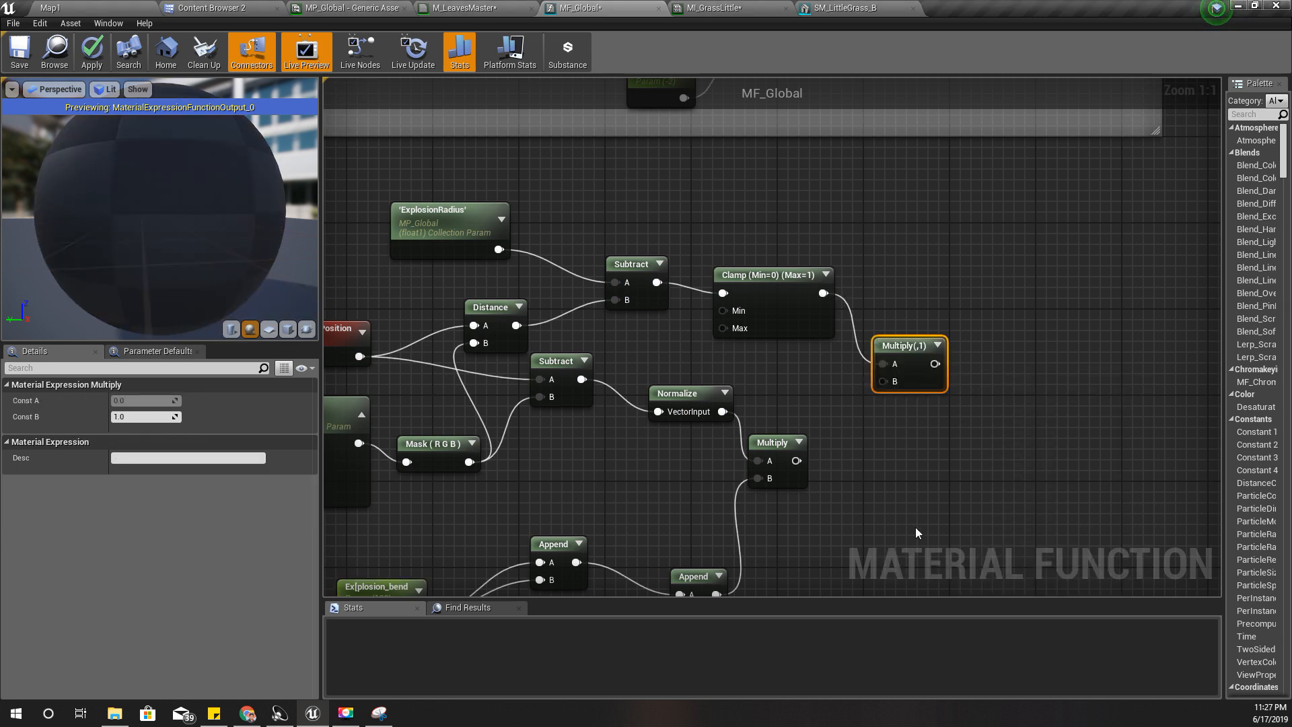
{"action": "left_click_drag", "start_coordinate": [797, 466], "coordinate": [833, 420]}
{"action": "left_click_drag", "start_coordinate": [882, 380], "coordinate": [882, 382]}
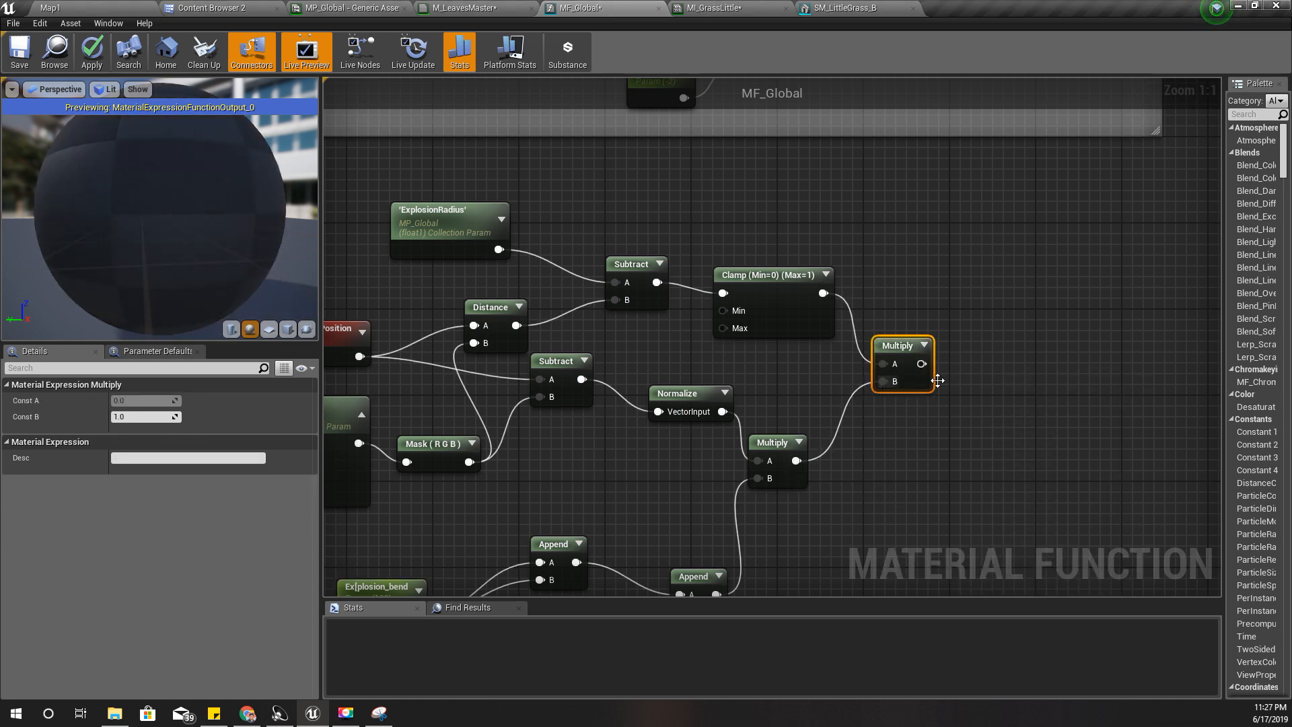
Step: Examine how the existing bending group is wired through its reroute node to the Add nodes before Output Wind
{"action": "right_click_drag", "start_coordinate": [1009, 342], "coordinate": [849, 502]}
{"action": "scroll", "coordinate": [849, 502], "scroll_direction": "down", "scroll_amount": 4}
{"action": "right_click_drag", "start_coordinate": [953, 388], "coordinate": [634, 706]}
{"action": "right_click_drag", "start_coordinate": [617, 564], "coordinate": [385, 726]}
{"action": "scroll", "coordinate": [696, 475], "scroll_direction": "up", "scroll_amount": 3}
{"action": "right_click_drag", "start_coordinate": [471, 323], "coordinate": [391, 586]}
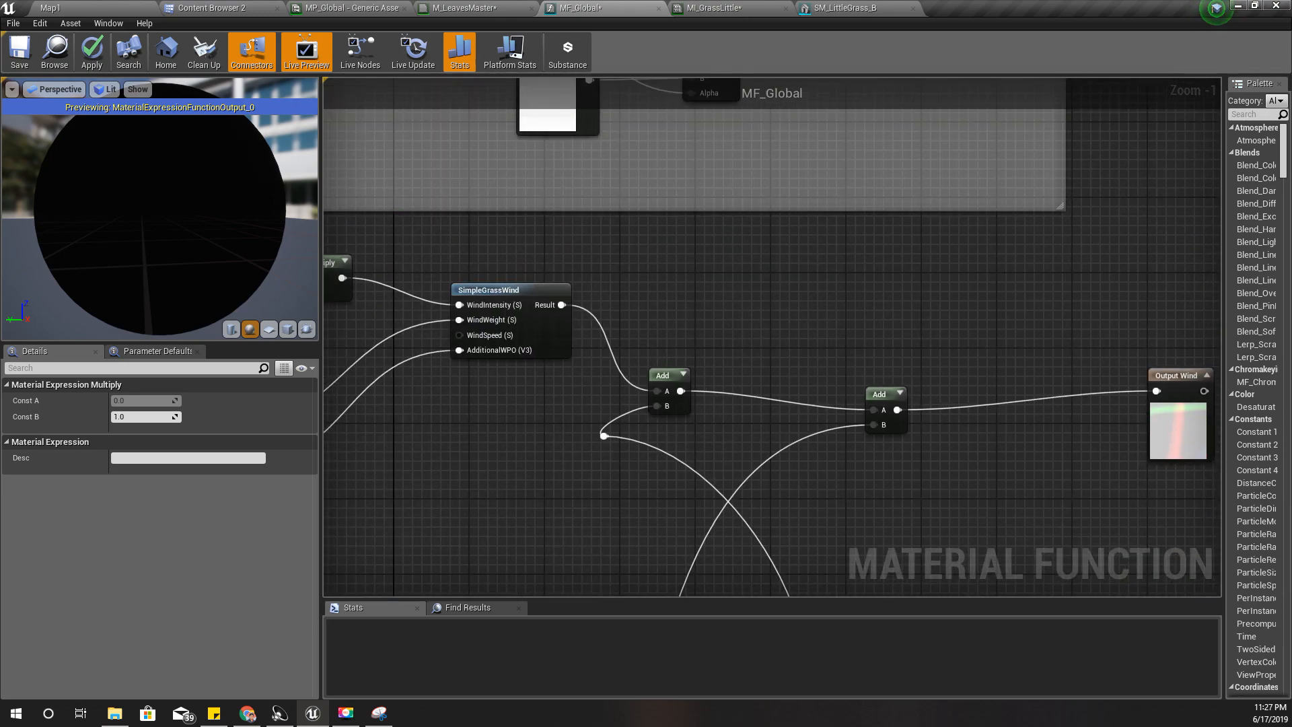
{"action": "right_click_drag", "start_coordinate": [497, 592], "coordinate": [742, 3]}
{"action": "right_click_drag", "start_coordinate": [807, 585], "coordinate": [968, 123]}
{"action": "right_click_drag", "start_coordinate": [773, 359], "coordinate": [824, 165]}
{"action": "scroll", "coordinate": [825, 401], "scroll_direction": "down", "scroll_amount": 2}
{"action": "right_click_drag", "start_coordinate": [825, 401], "coordinate": [757, 533]}
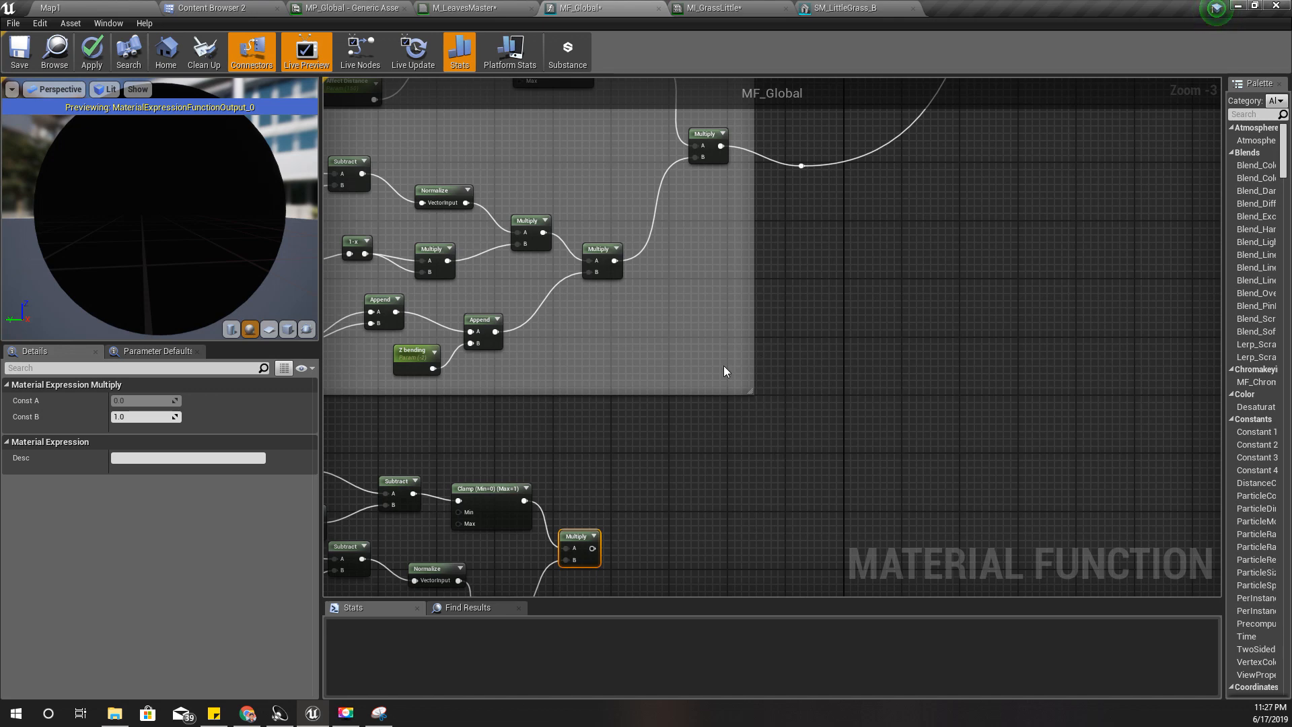
{"action": "right_click_drag", "start_coordinate": [714, 452], "coordinate": [694, 510]}
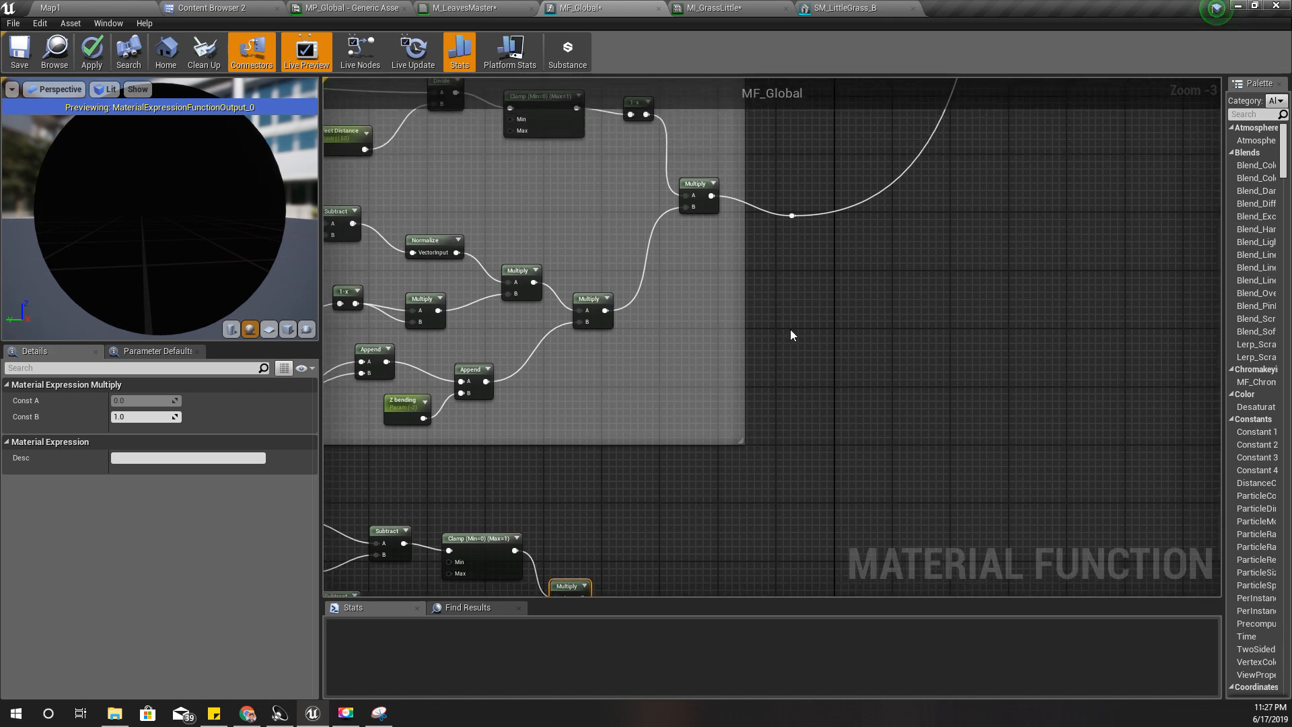
{"action": "right_click_drag", "start_coordinate": [905, 239], "coordinate": [883, 325]}
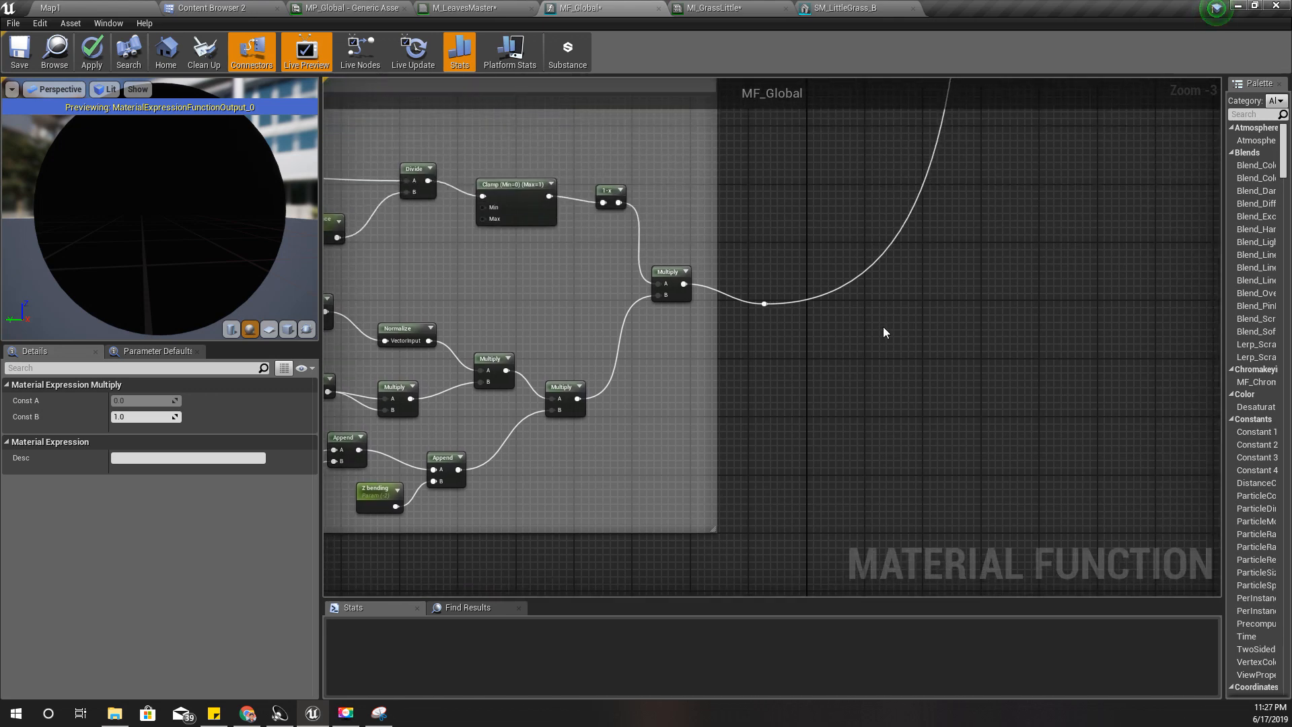
Step: Shift the reroute node away from the bending group and insert an Add node between the group's final Multiply and the reroute node
{"action": "double_click", "coordinate": [772, 305]}
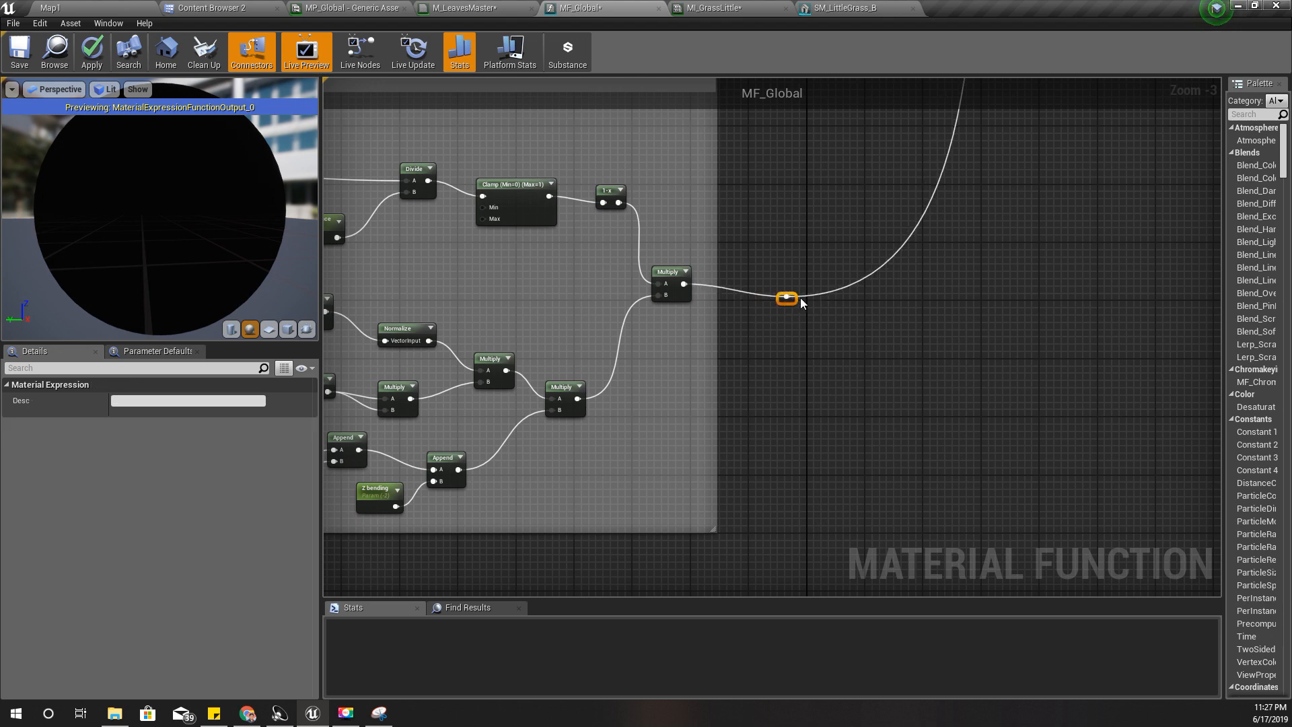
{"action": "left_click_drag", "start_coordinate": [784, 297], "coordinate": [794, 291]}
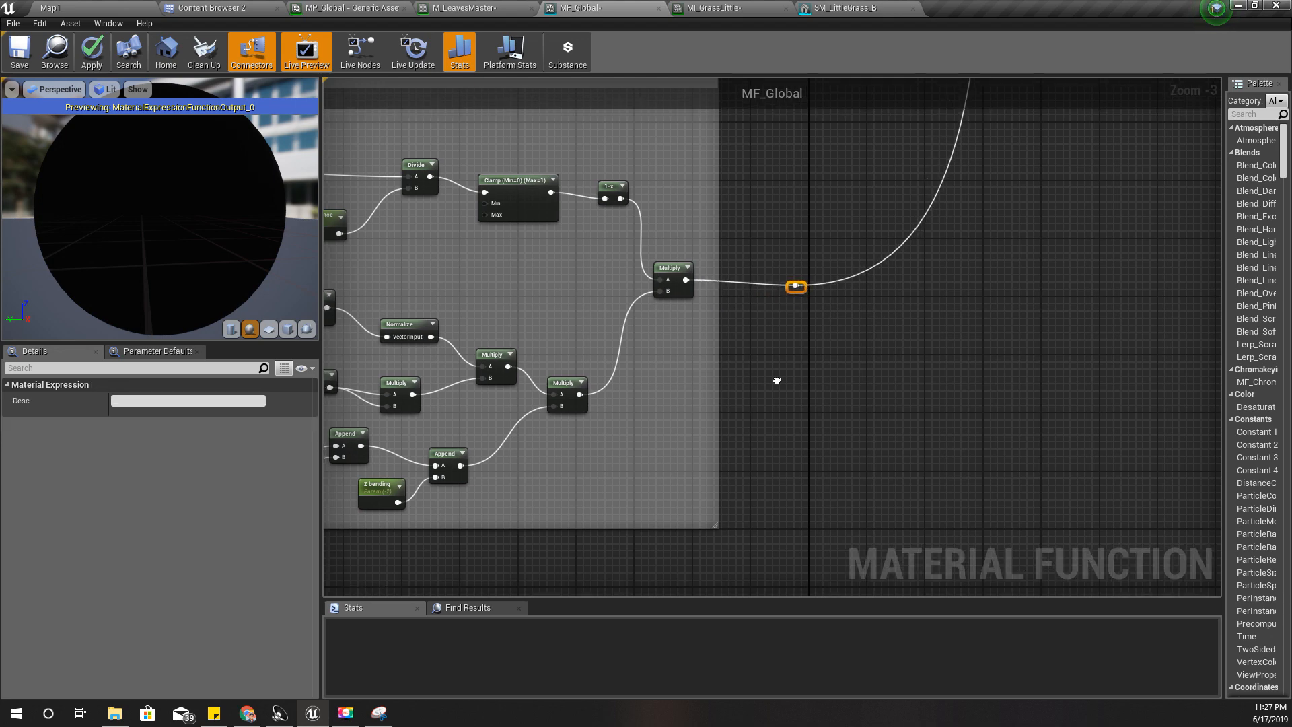
{"action": "right_click_drag", "start_coordinate": [776, 378], "coordinate": [693, 304]}
{"action": "scroll", "coordinate": [706, 317], "scroll_direction": "down", "scroll_amount": 1}
{"action": "scroll", "coordinate": [669, 320], "scroll_direction": "up", "scroll_amount": 2}
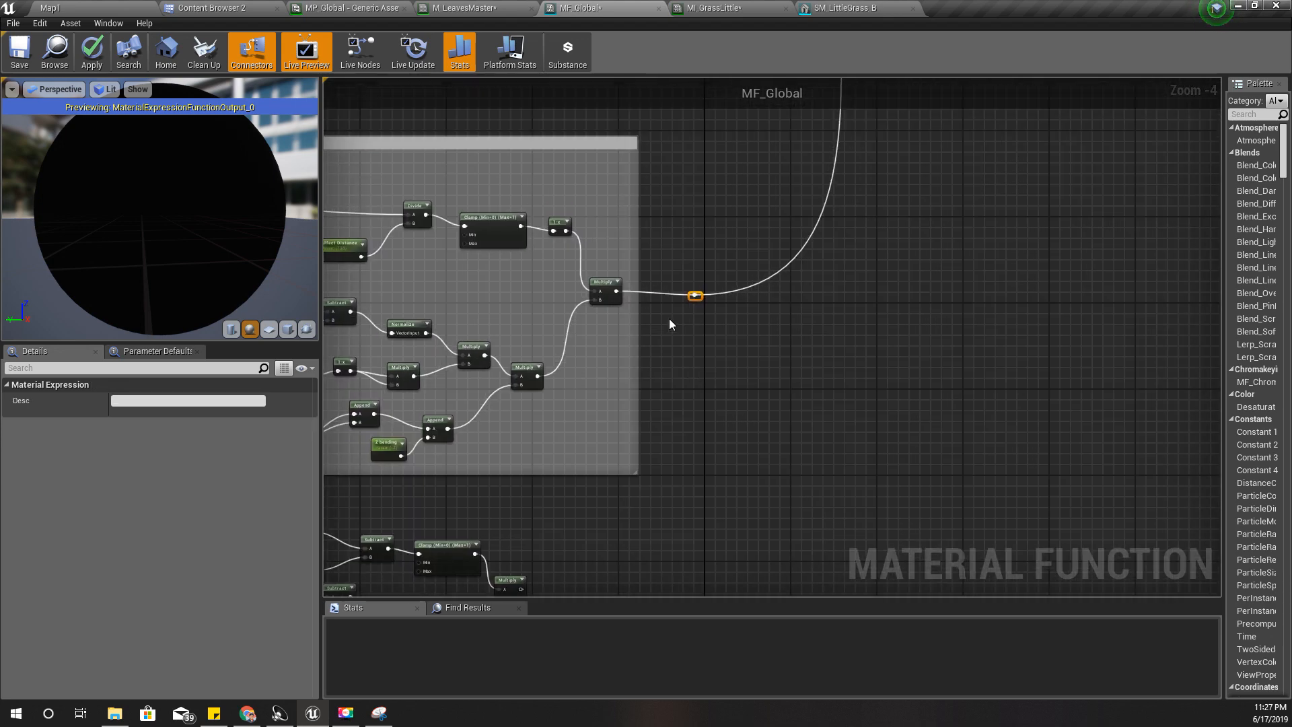
{"action": "left_click_drag", "start_coordinate": [583, 277], "coordinate": [648, 281]}
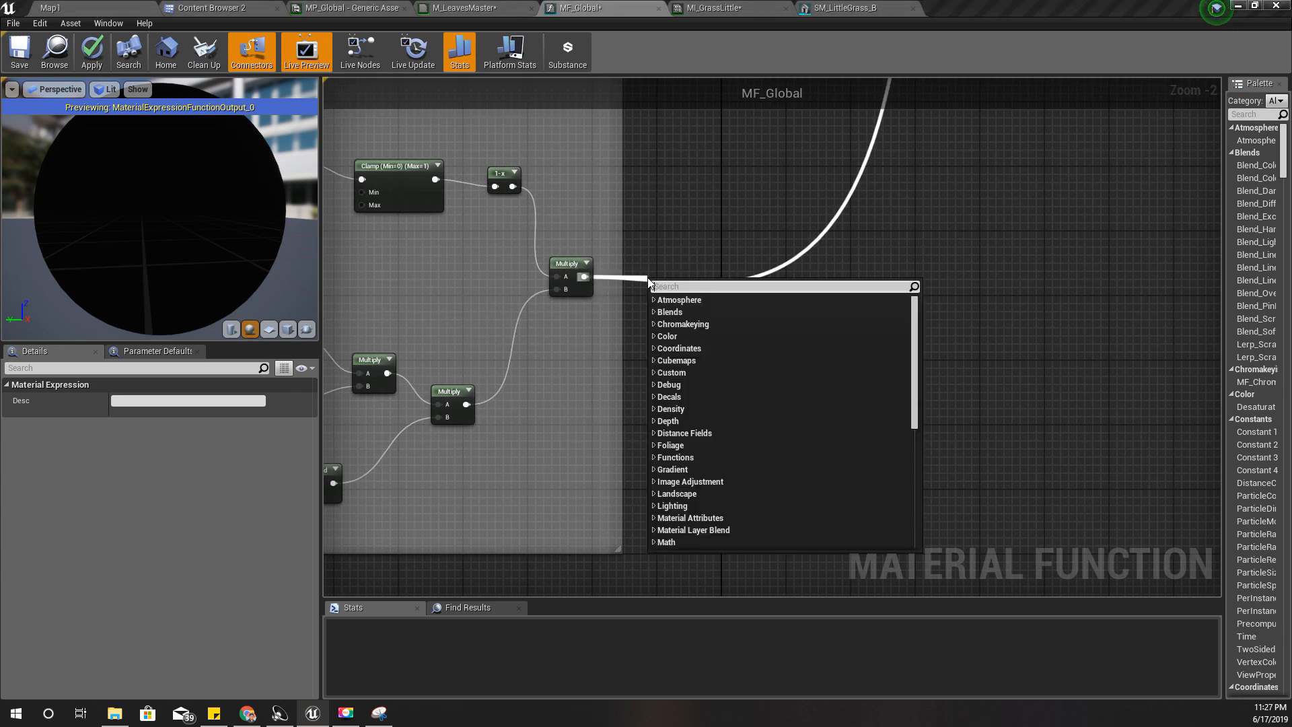
{"action": "type", "text": "add"}
{"action": "key", "text": "Return"}
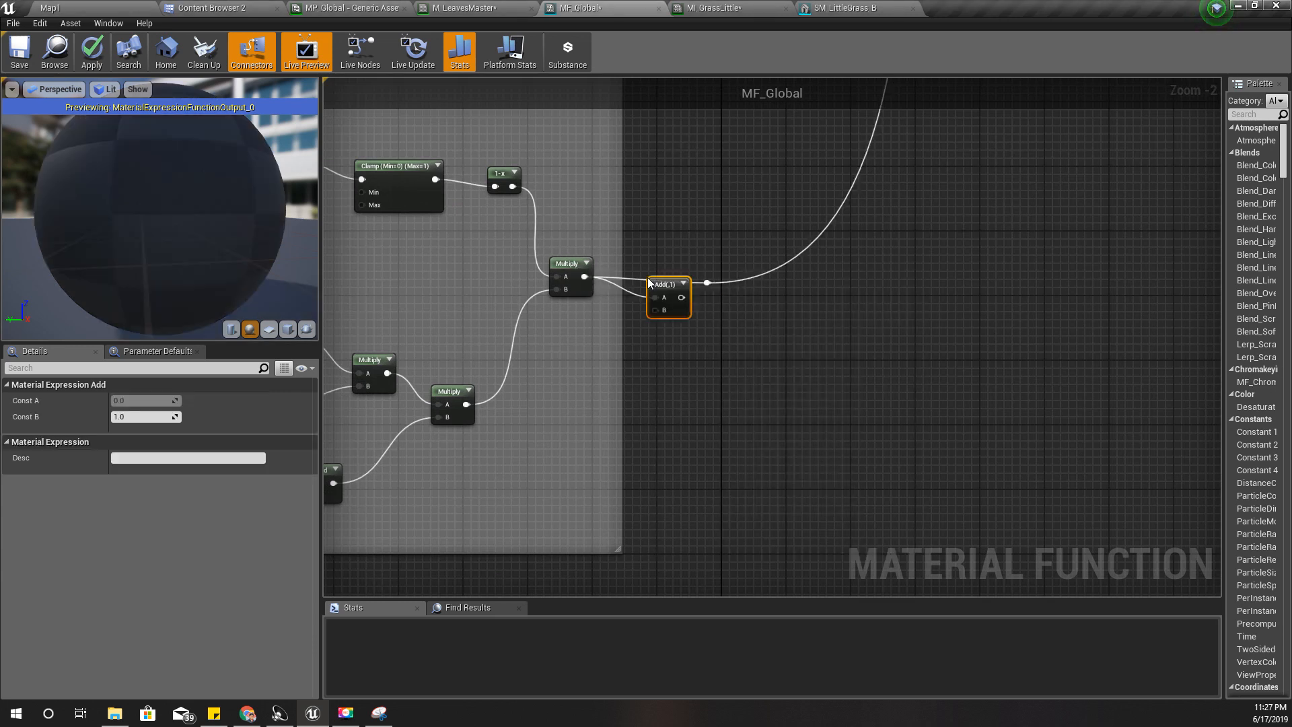
{"action": "left_click_drag", "start_coordinate": [678, 296], "coordinate": [708, 283]}
Step: Connect the final explosion Multiply to input B of the new Add node
{"action": "right_click_drag", "start_coordinate": [740, 449], "coordinate": [835, 243]}
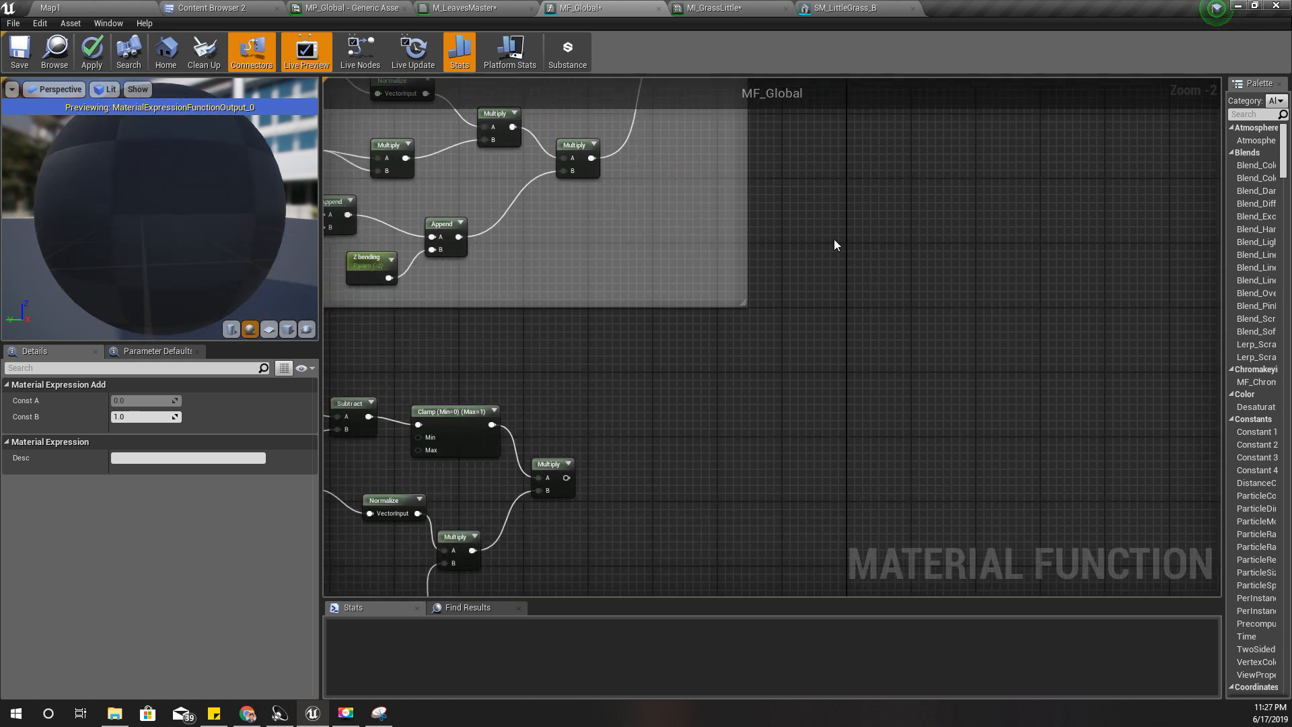
{"action": "left_click_drag", "start_coordinate": [567, 477], "coordinate": [567, 447]}
{"action": "left_click", "coordinate": [821, 267]}
Step: Examine the wiring from the explosion nodes up to Output Wind across the whole MF_Global graph
{"action": "right_click_drag", "start_coordinate": [1009, 211], "coordinate": [734, 455]}
{"action": "scroll", "coordinate": [734, 456], "scroll_direction": "down", "scroll_amount": 4}
{"action": "right_click_drag", "start_coordinate": [848, 191], "coordinate": [681, 522]}
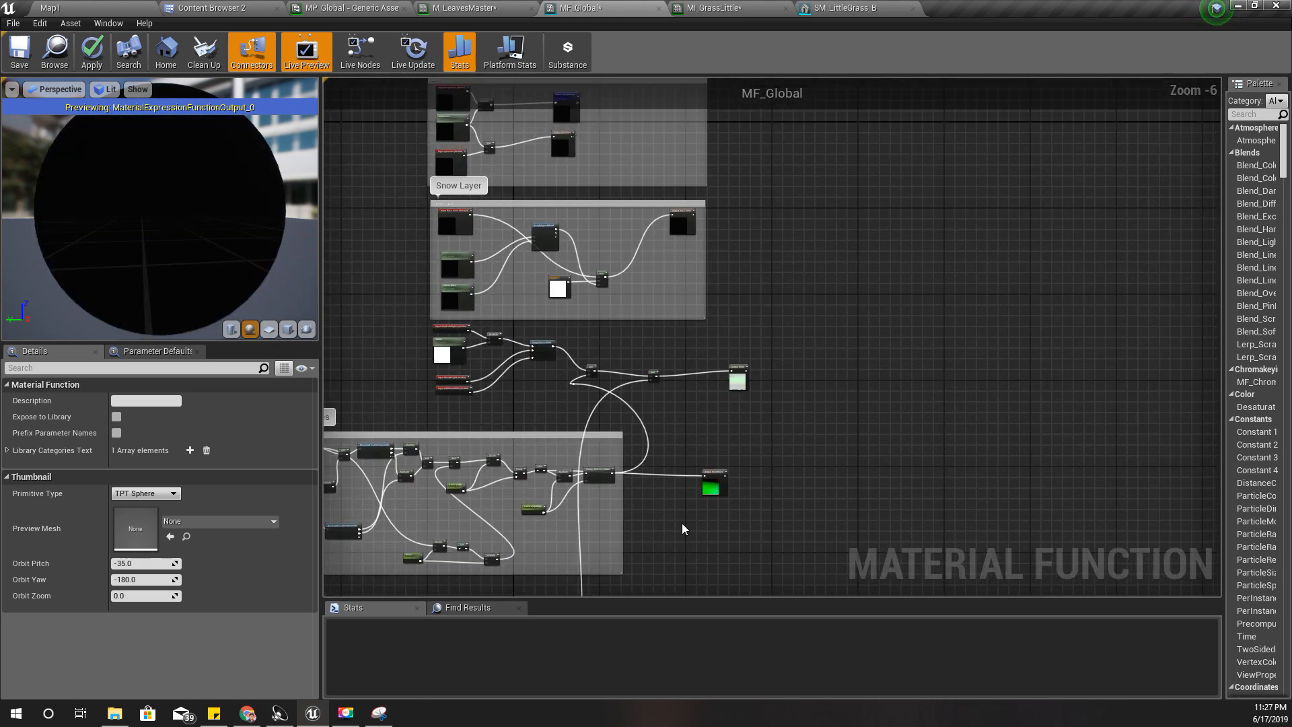
{"action": "scroll", "coordinate": [648, 407], "scroll_direction": "up", "scroll_amount": 3}
{"action": "right_click_drag", "start_coordinate": [647, 410], "coordinate": [565, 292]}
{"action": "scroll", "coordinate": [565, 292], "scroll_direction": "down", "scroll_amount": 3}
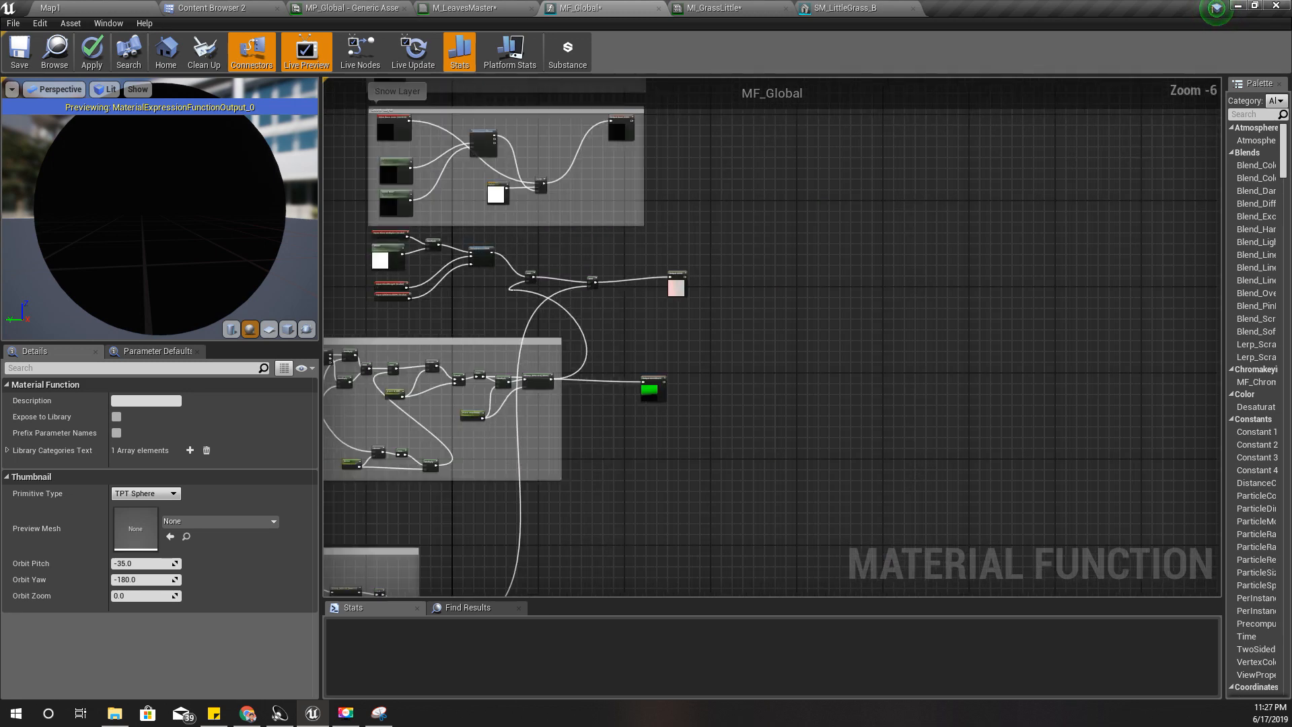
{"action": "scroll", "coordinate": [607, 390], "scroll_direction": "up", "scroll_amount": 3}
{"action": "right_click_drag", "start_coordinate": [592, 371], "coordinate": [879, 395]}
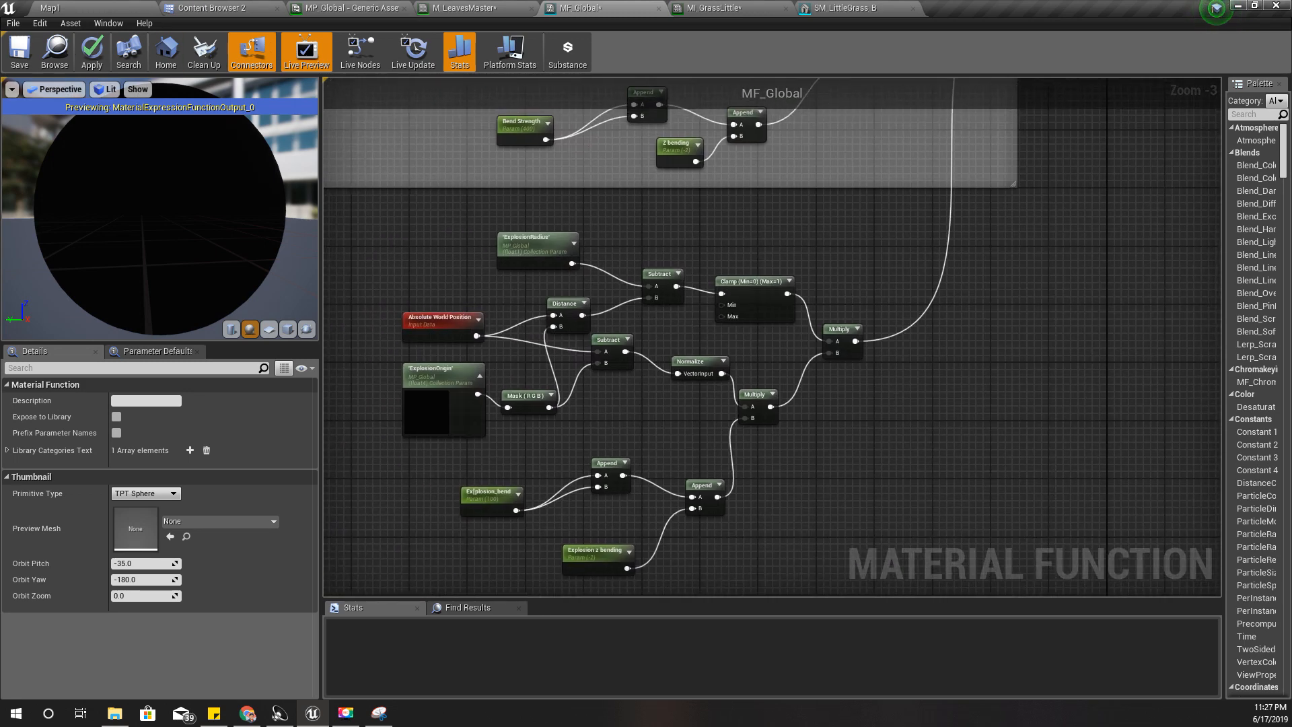
Step: Save the MF_Global material function and switch to the Map1 level
{"action": "scroll", "coordinate": [567, 586], "scroll_direction": "up", "scroll_amount": 1}
{"action": "key", "text": "ctrl+s"}
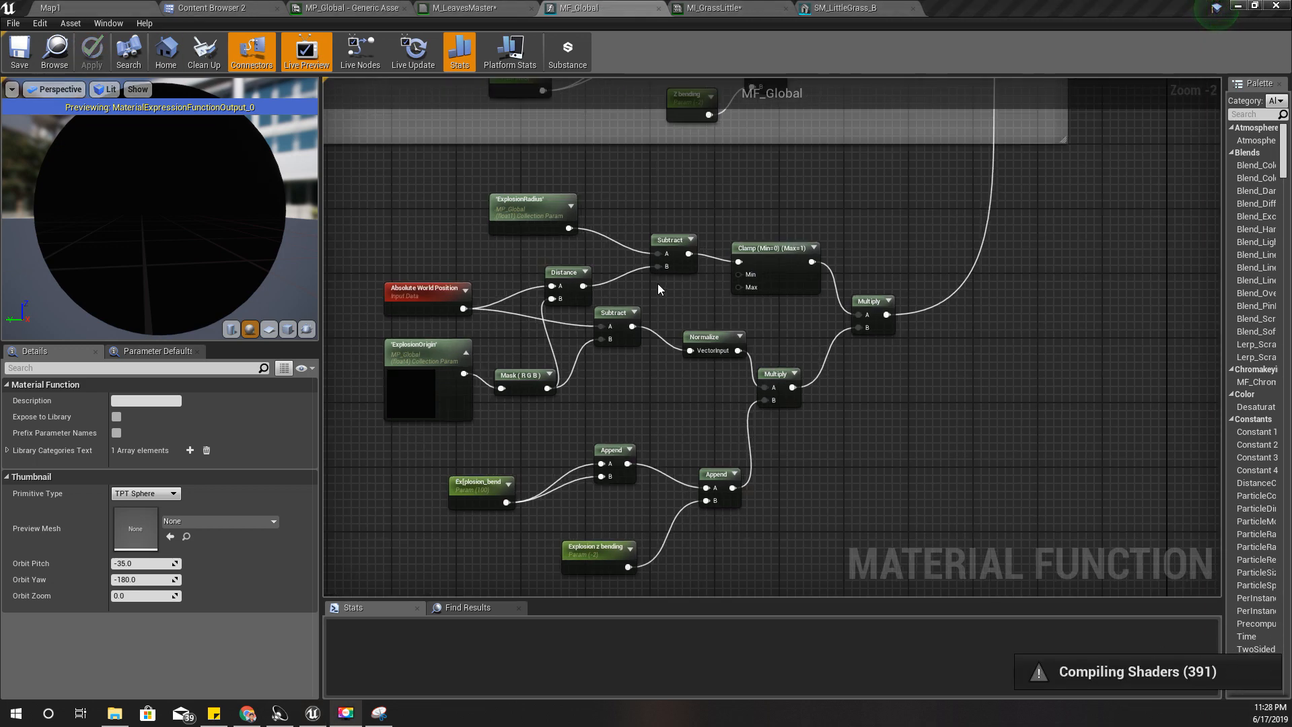
{"action": "left_click", "coordinate": [233, 7]}
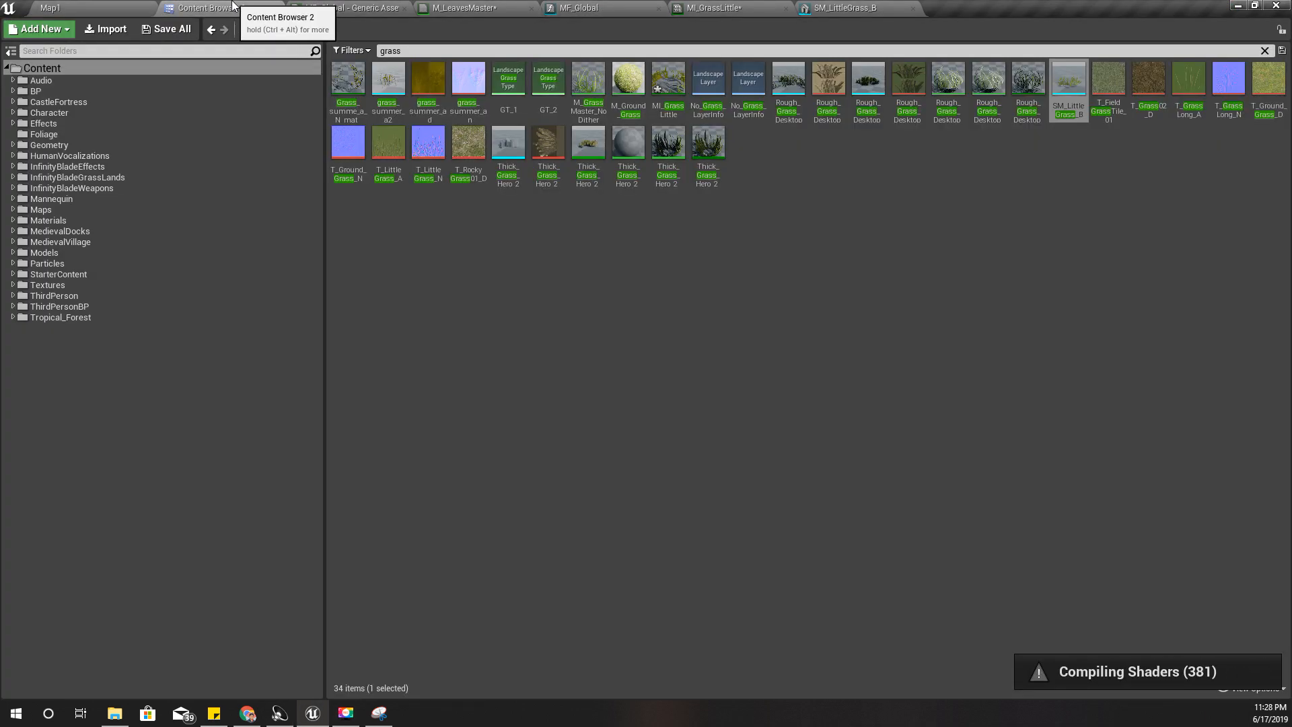
{"action": "left_click", "coordinate": [111, 8]}
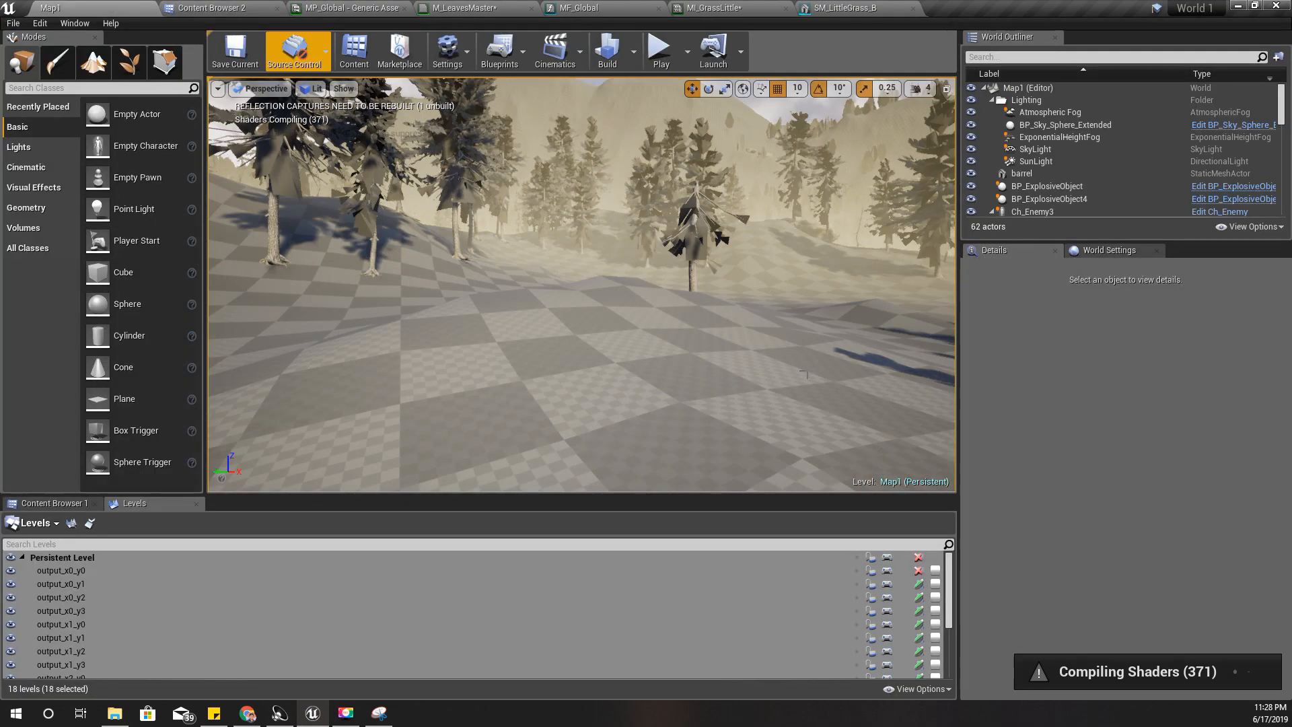
Step: Bring the explosive barrels in the level into view and select each of the two in turn
{"action": "key", "text": "w"}
{"action": "right_click_drag", "start_coordinate": [582, 284], "coordinate": [723, 320]}
{"action": "left_click", "coordinate": [614, 363]}
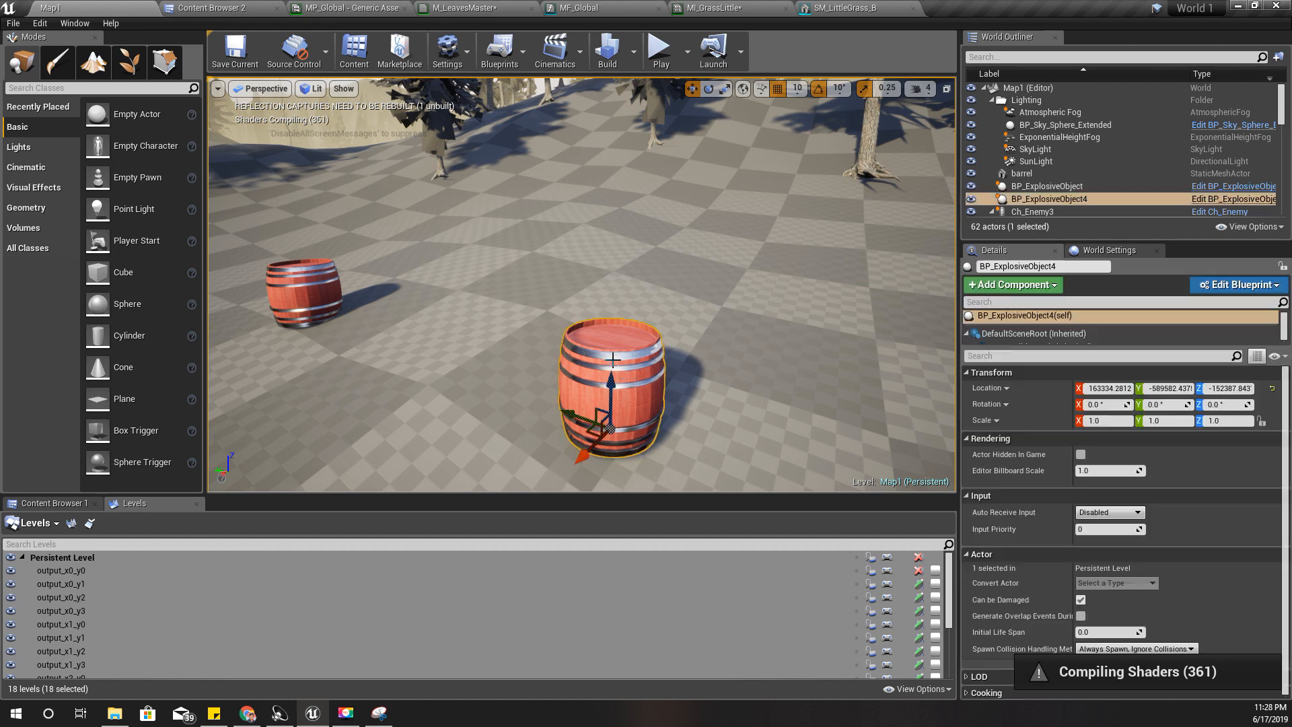
{"action": "left_click", "coordinate": [306, 286]}
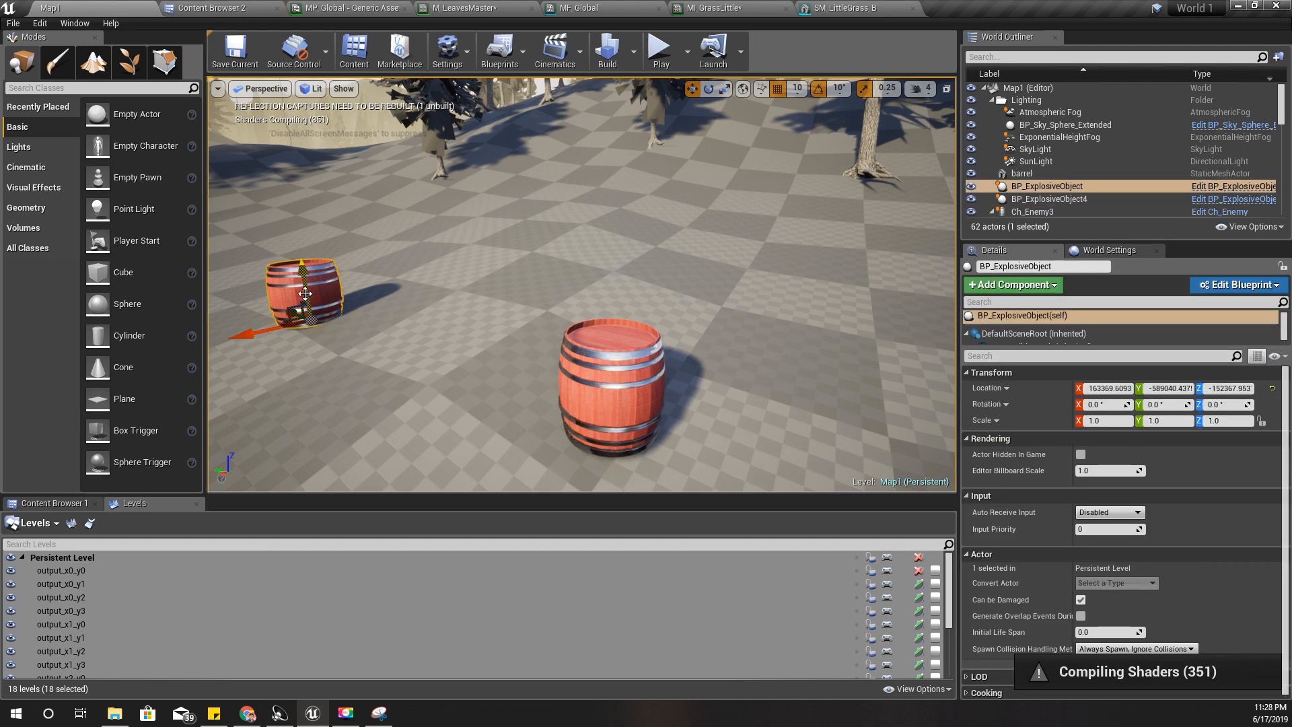
Step: Delete the selected BP_ExplosiveObject barrel and open the blueprint of the remaining BP_ExplosiveObject4 barrel
{"action": "key", "text": "Delete"}
{"action": "left_click", "coordinate": [636, 369]}
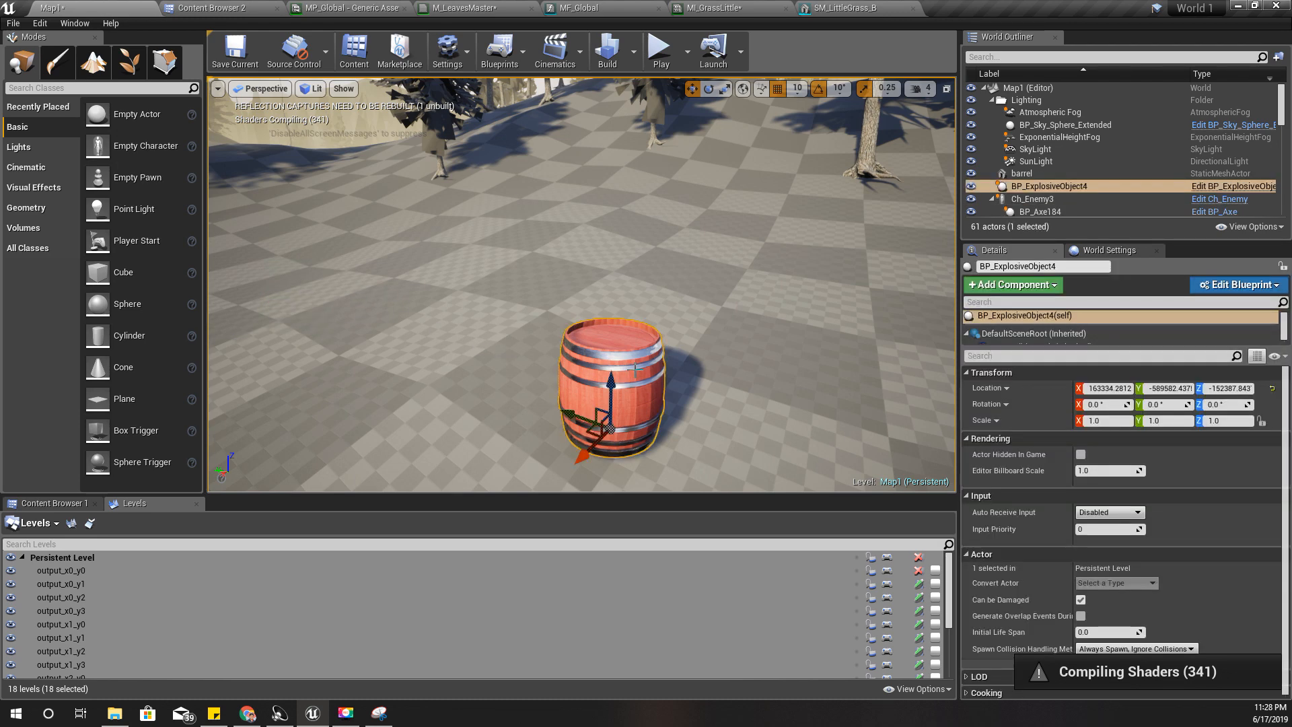
{"action": "left_click", "coordinate": [1225, 187]}
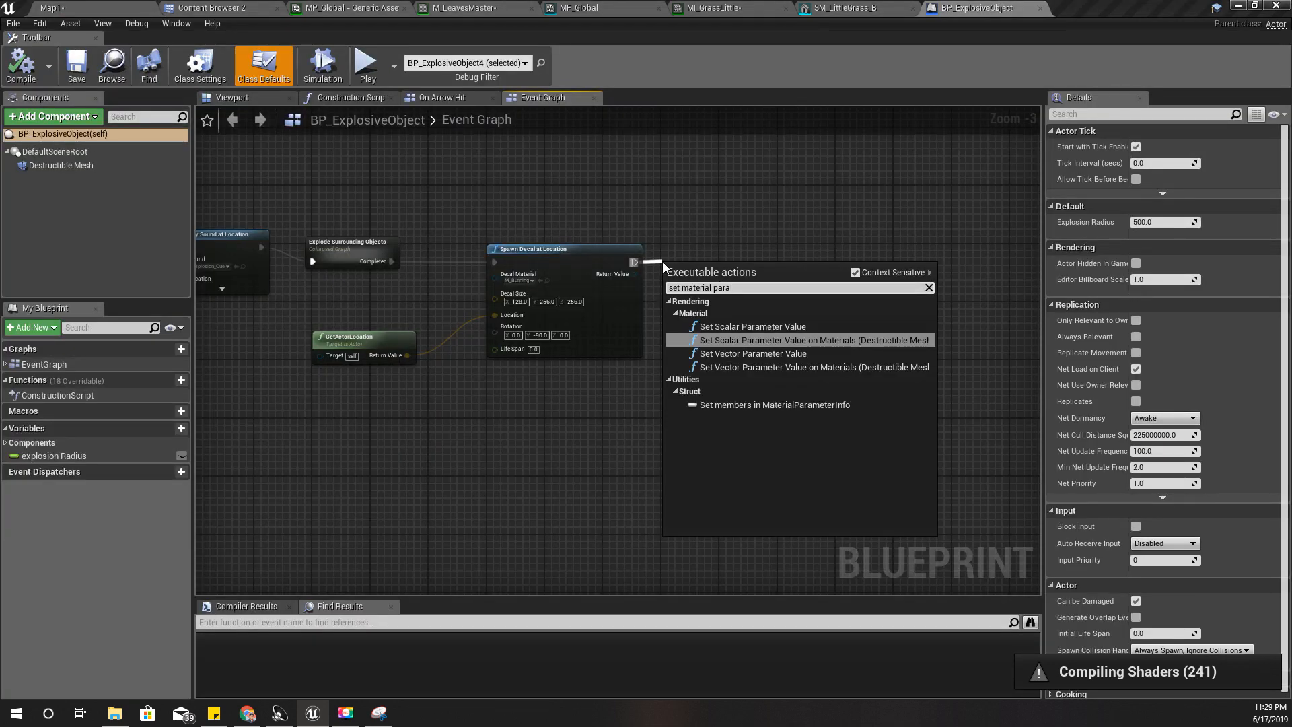
Step: Add a Set Vector Parameter Value node after Spawn Decal at Location, setting MP_Global's ExplosionOrigin from the actor location
{"action": "left_click", "coordinate": [753, 353]}
{"action": "scroll", "coordinate": [827, 329], "scroll_direction": "up", "scroll_amount": 3}
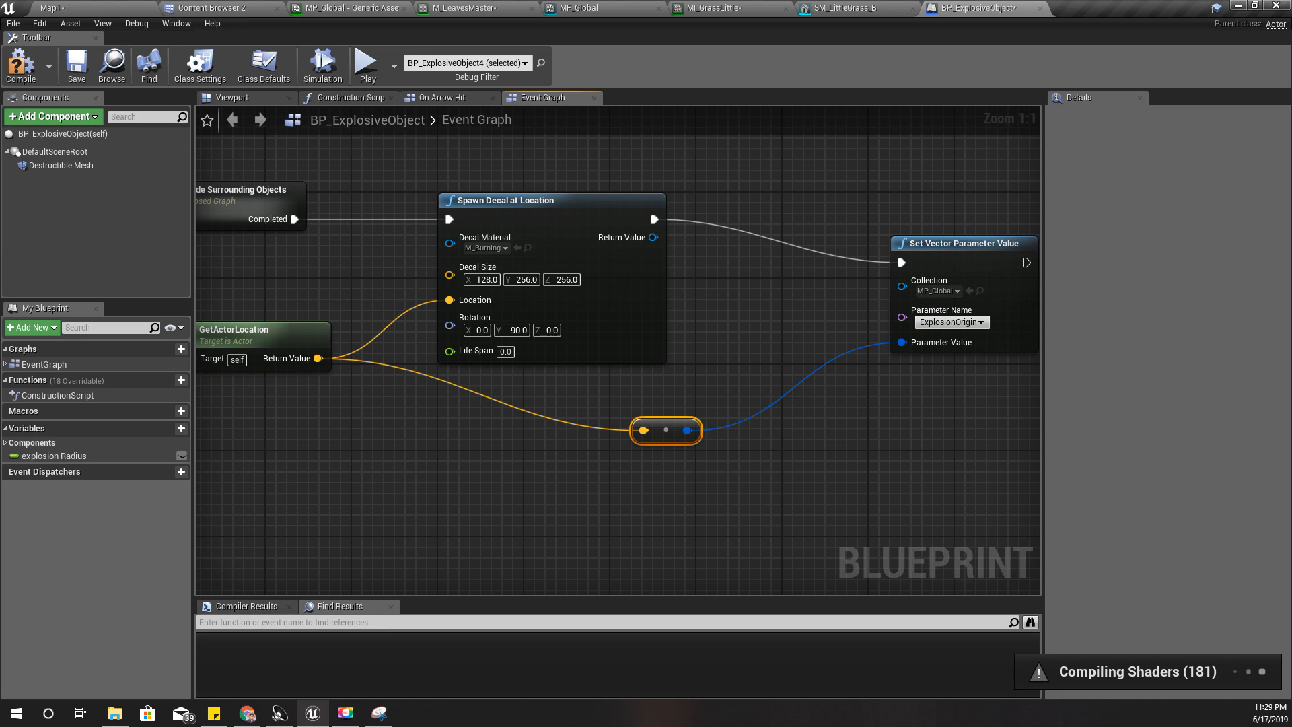
{"action": "right_click_drag", "start_coordinate": [760, 403], "coordinate": [542, 358]}
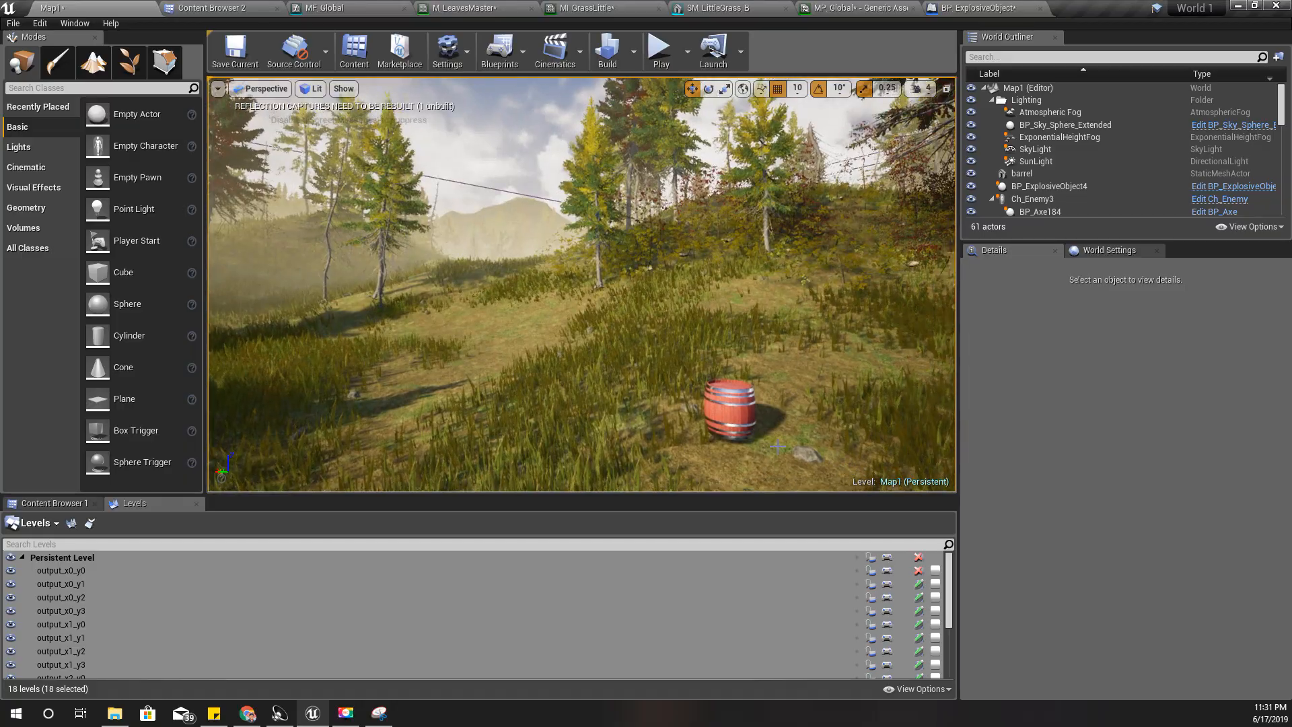
Step: Move the barrel sideways from the bare path into the dense grass and raise it about 20 units
{"action": "key", "text": "F11"}
{"action": "right_click_drag", "start_coordinate": [777, 446], "coordinate": [872, 511]}
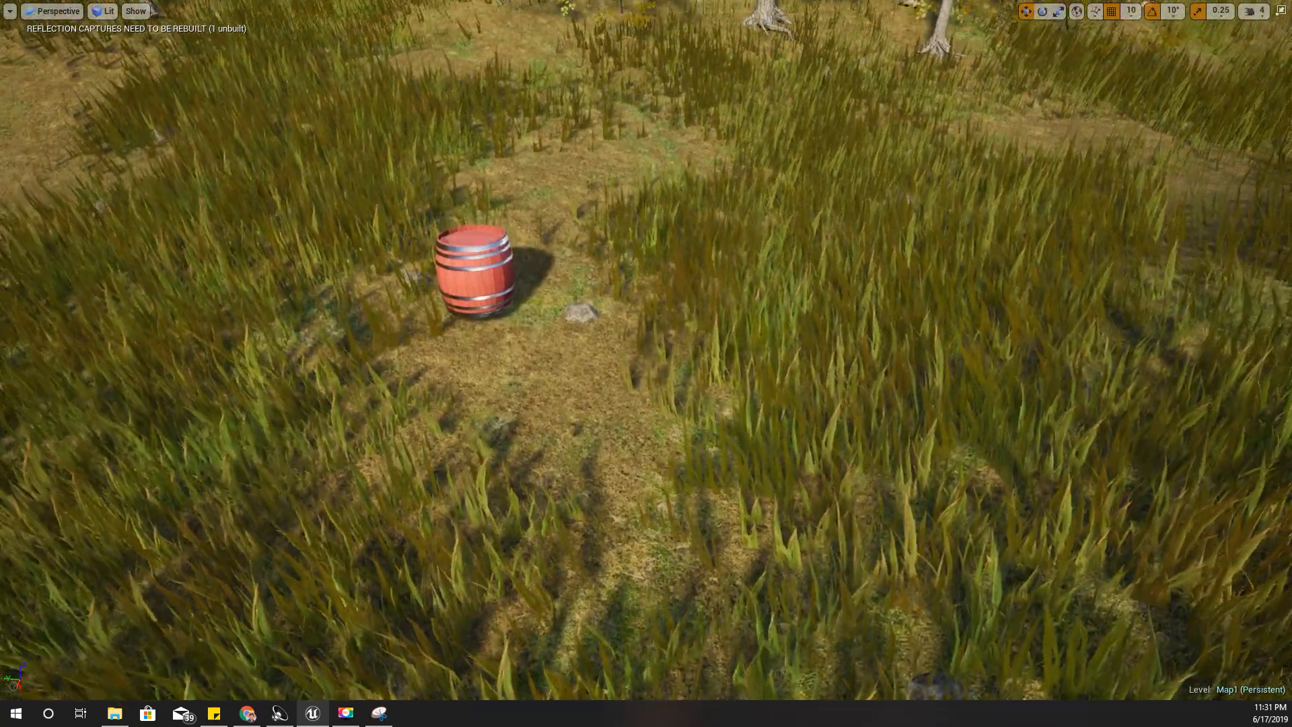
{"action": "right_click_drag", "start_coordinate": [341, 326], "coordinate": [358, 271]}
{"action": "left_click", "coordinate": [477, 351]}
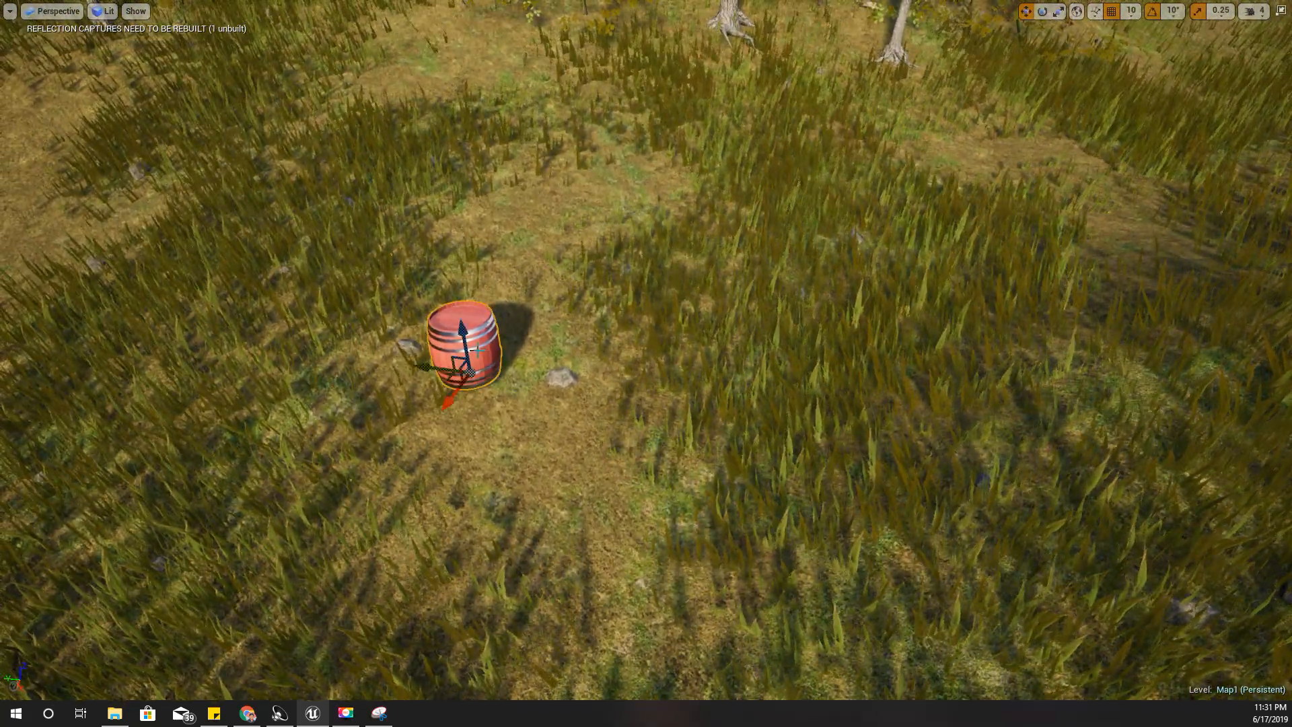
{"action": "left_click_drag", "start_coordinate": [462, 397], "coordinate": [863, 418]}
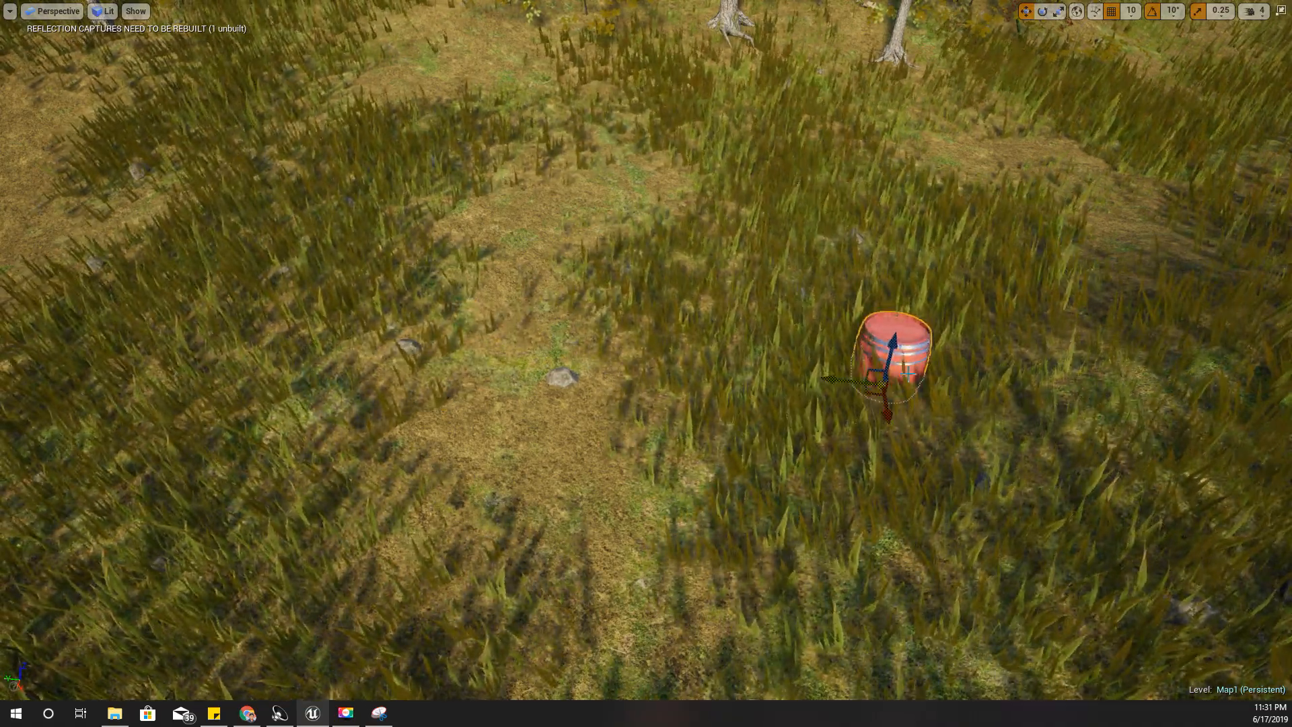
{"action": "right_click_drag", "start_coordinate": [908, 373], "coordinate": [1050, 330]}
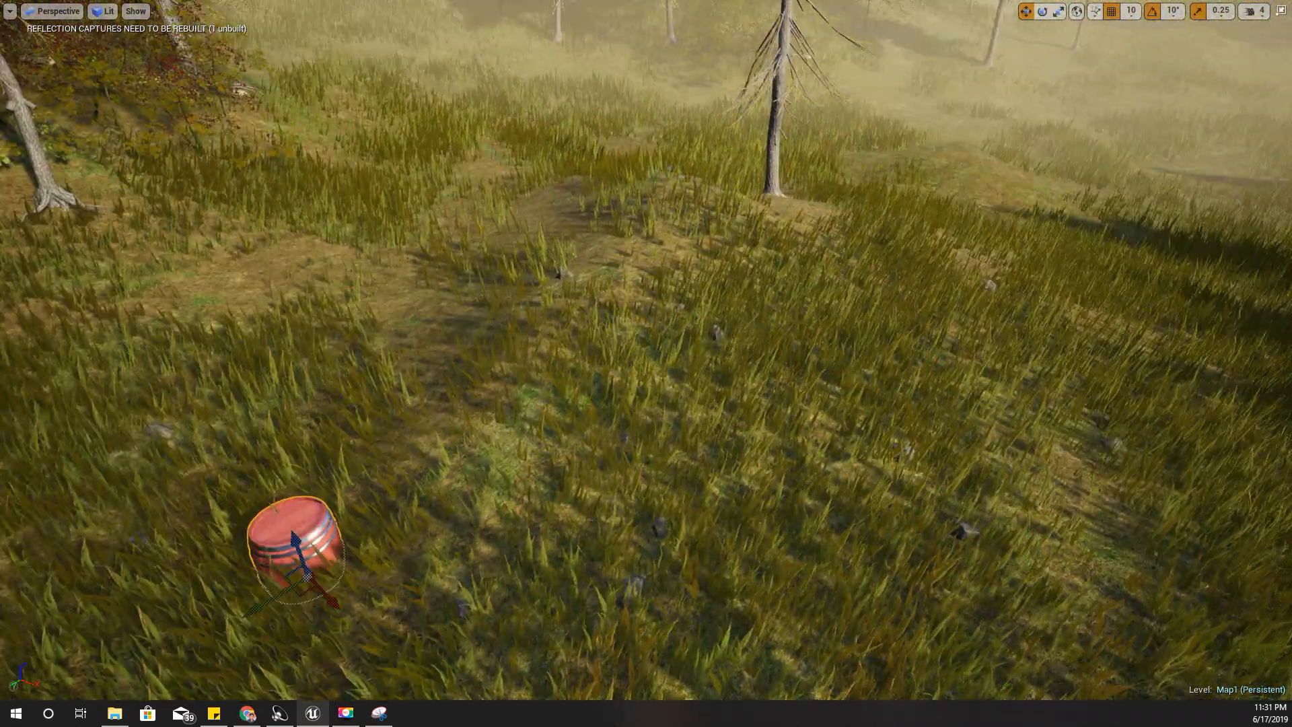
{"action": "key", "text": "f"}
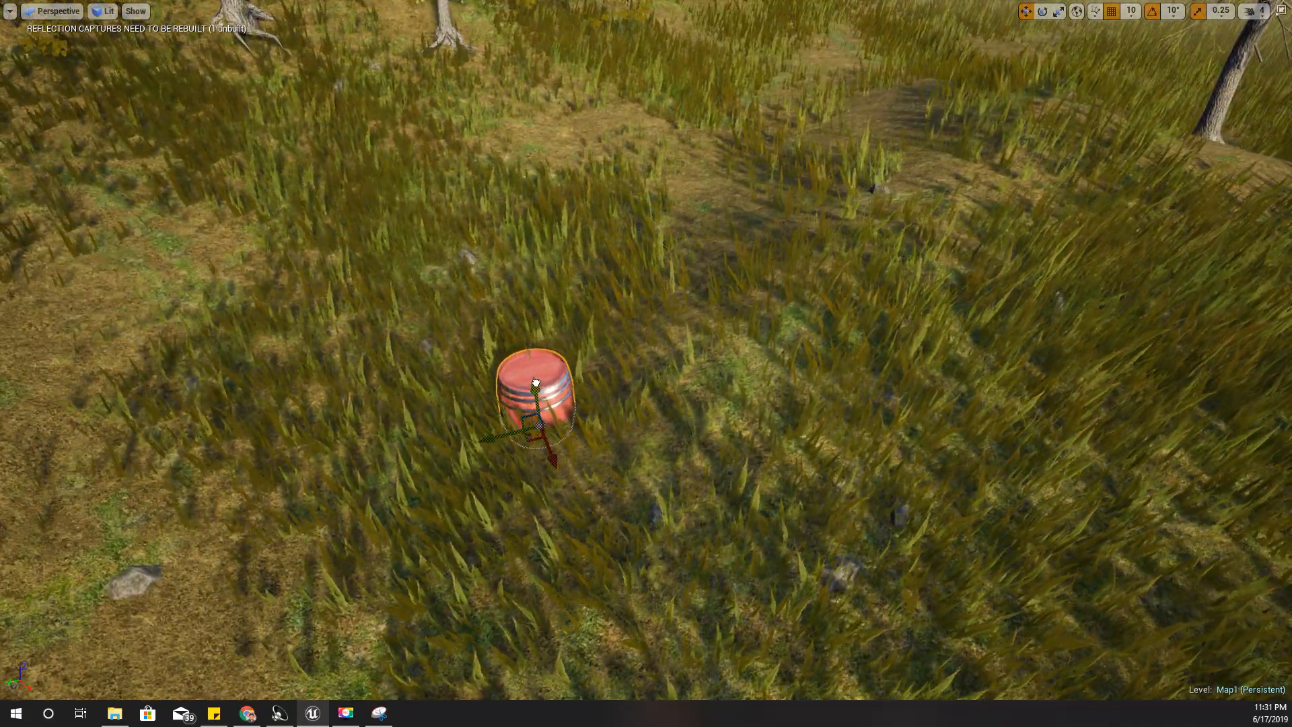
{"action": "left_click_drag", "start_coordinate": [535, 382], "coordinate": [536, 369]}
{"action": "right_click_drag", "start_coordinate": [536, 369], "coordinate": [323, 293]}
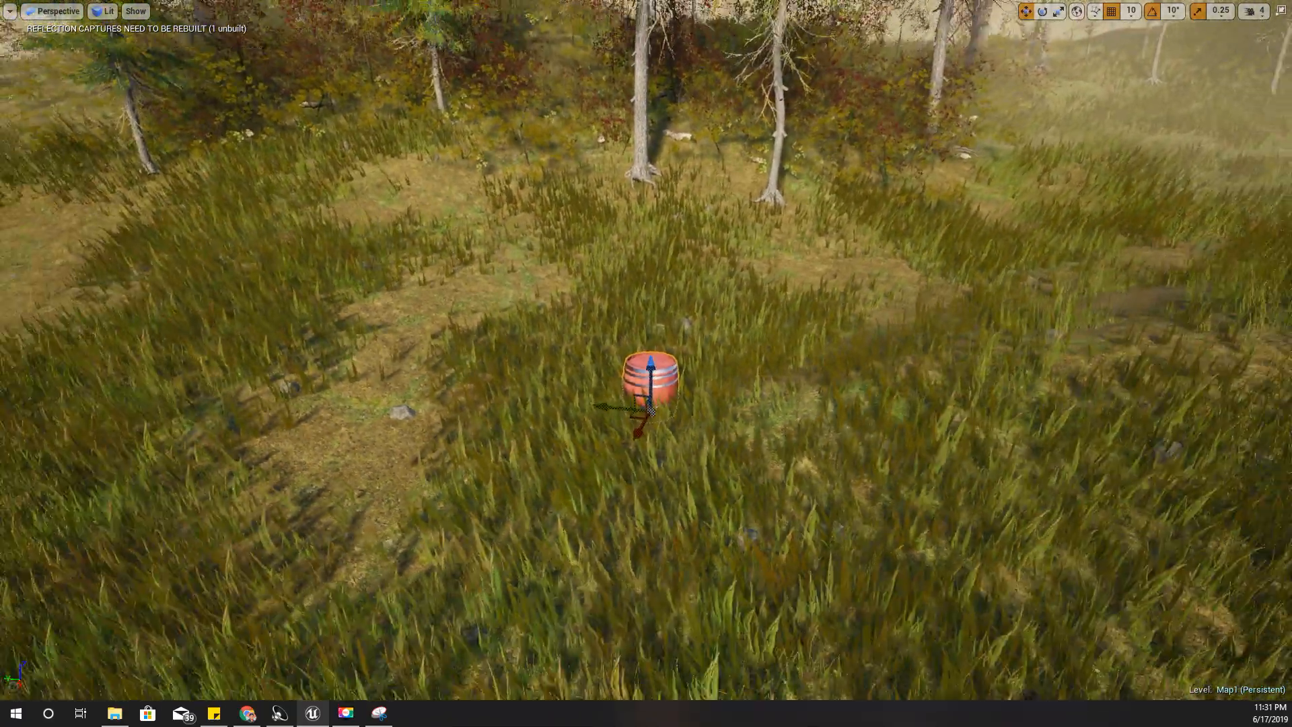
{"action": "right_click_drag", "start_coordinate": [559, 411], "coordinate": [566, 437]}
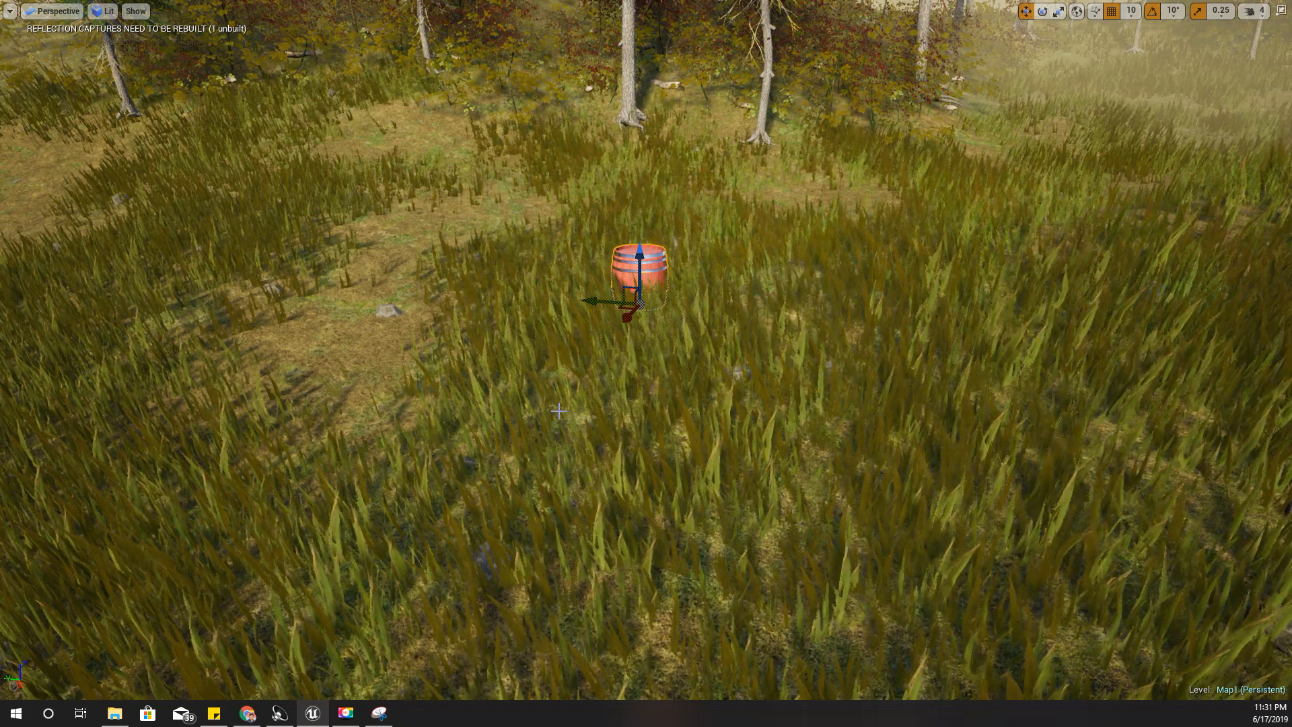
{"action": "key", "text": "F11"}
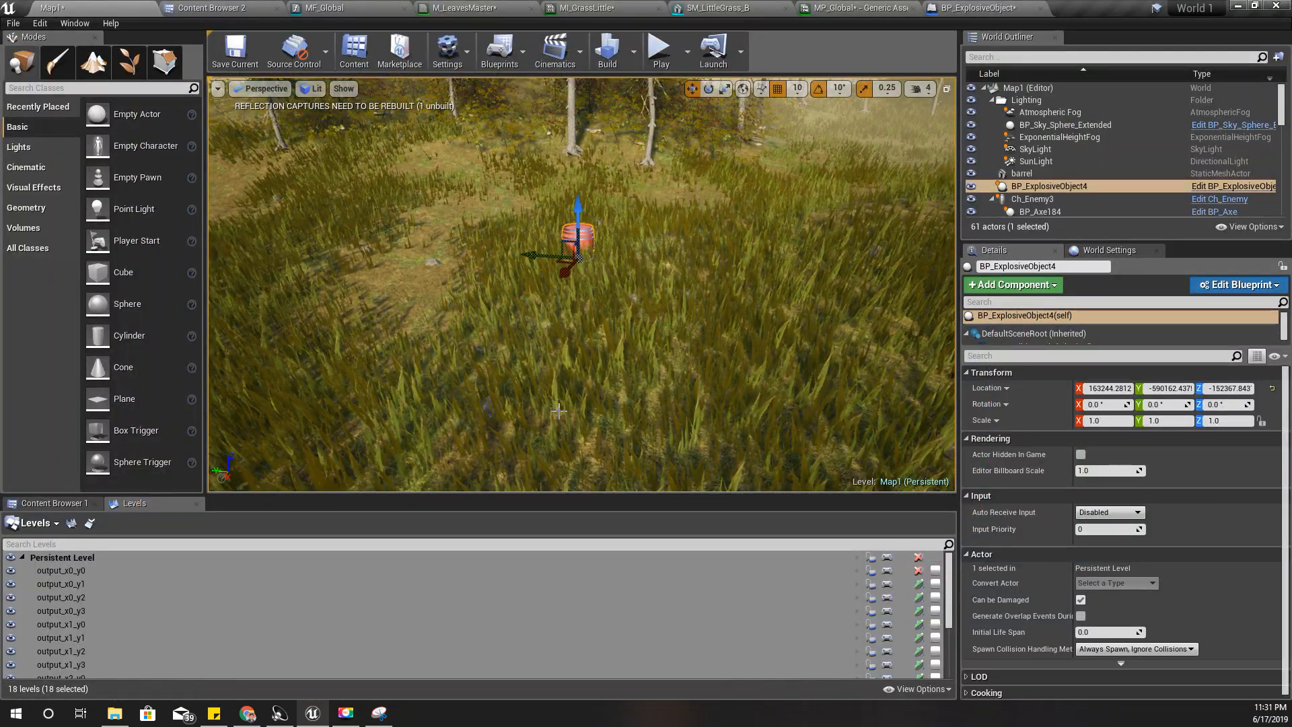
Step: Play the level in fullscreen and shoot the barrel with a burning arrow
{"action": "key", "text": "alt+p"}
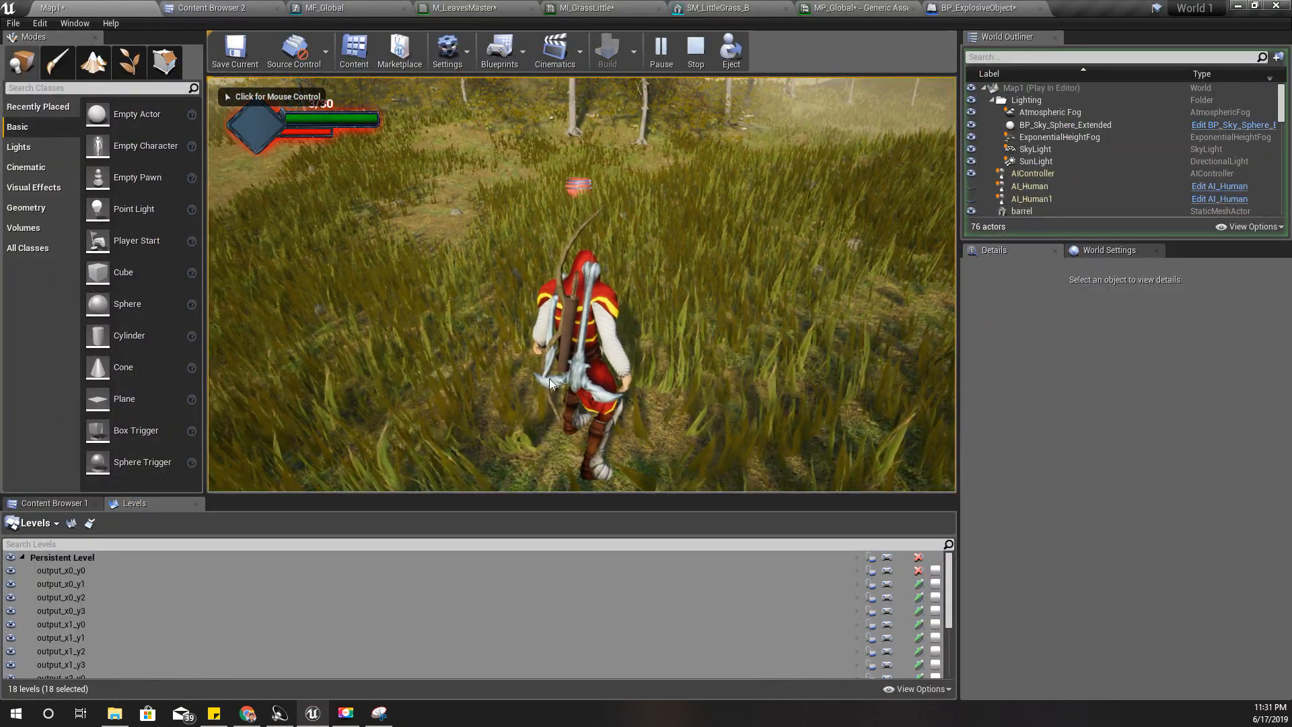
{"action": "key", "text": "F11"}
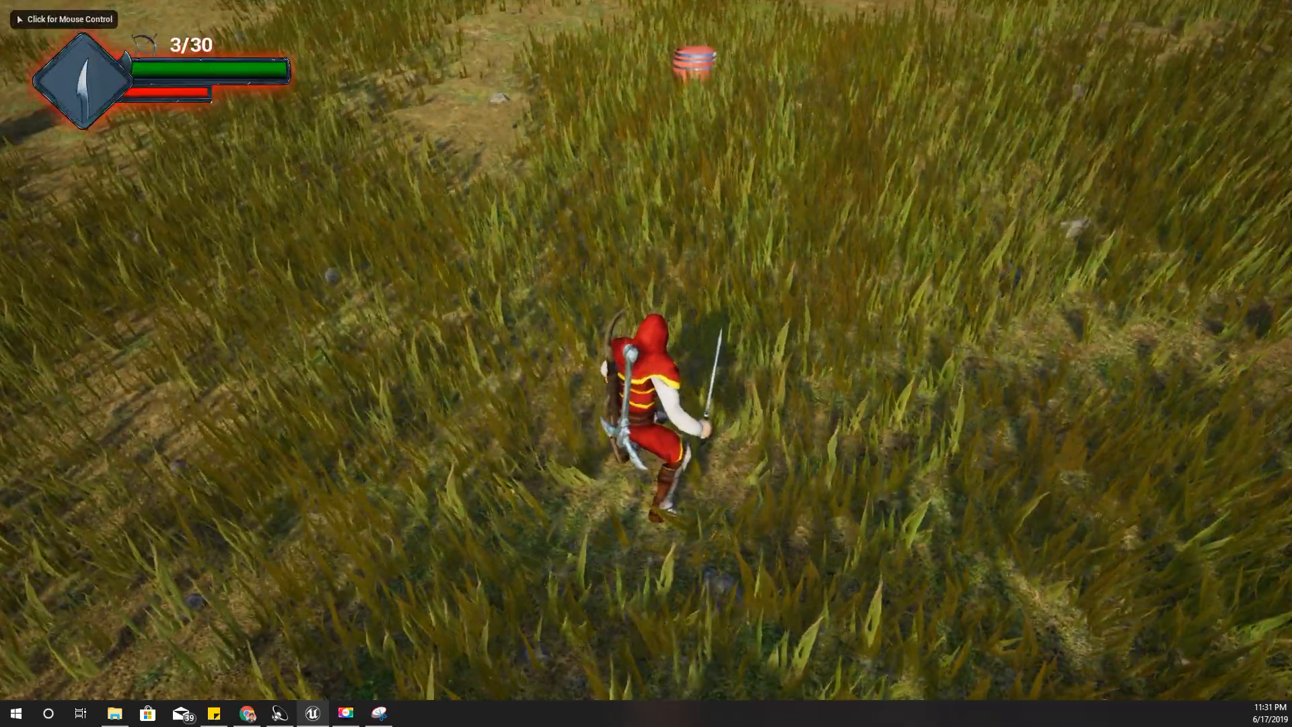
{"action": "left_click", "coordinate": [531, 491]}
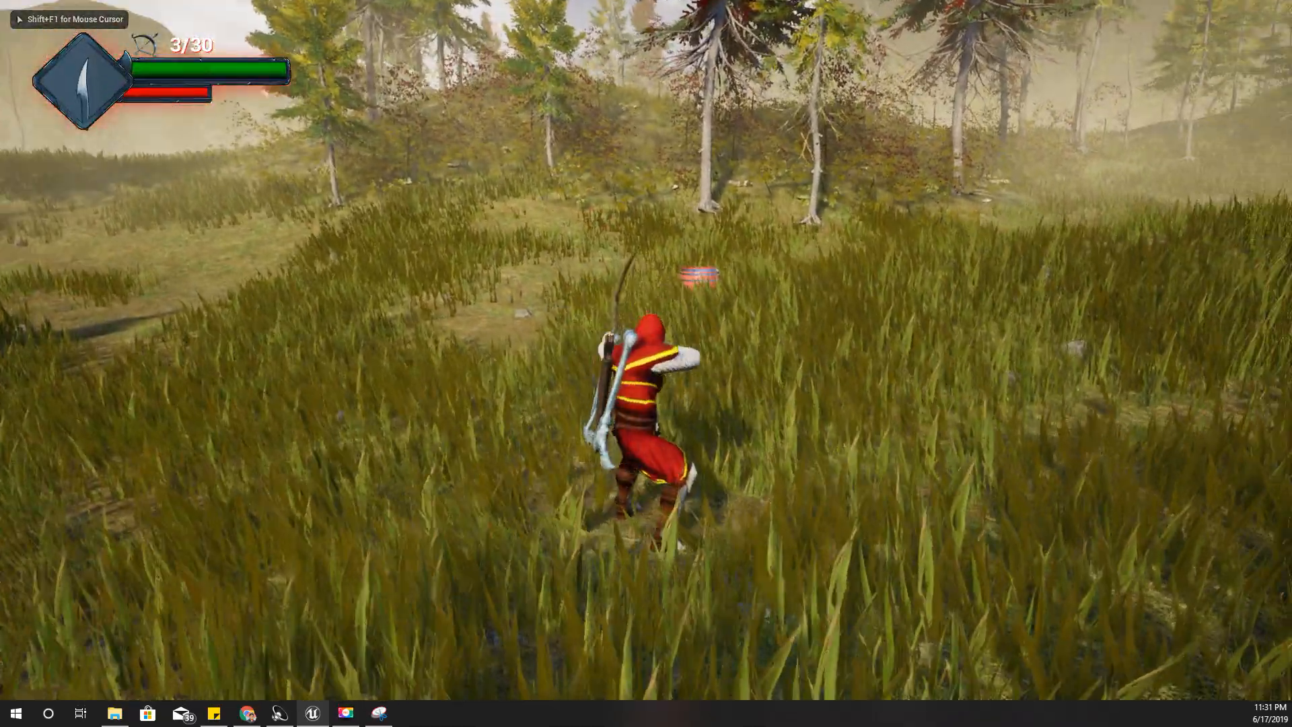
{"action": "left_click", "coordinate": [646, 350]}
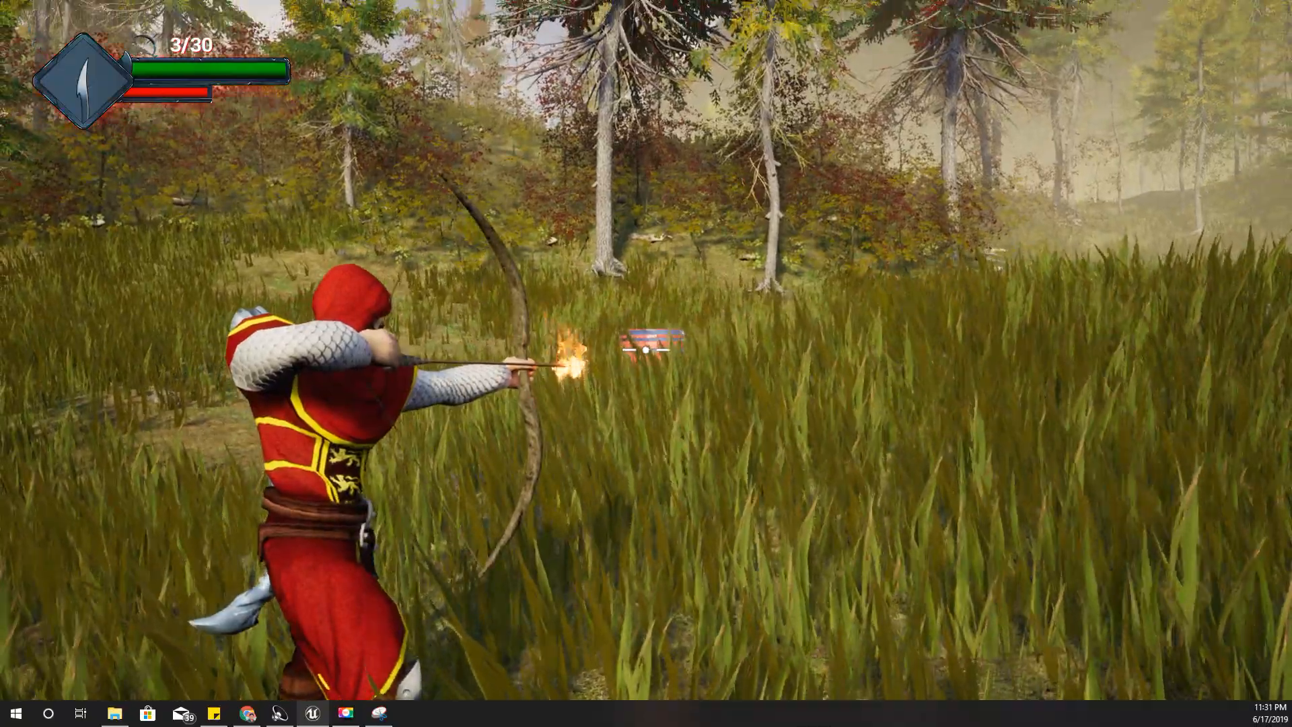
{"action": "left_click", "coordinate": [646, 349]}
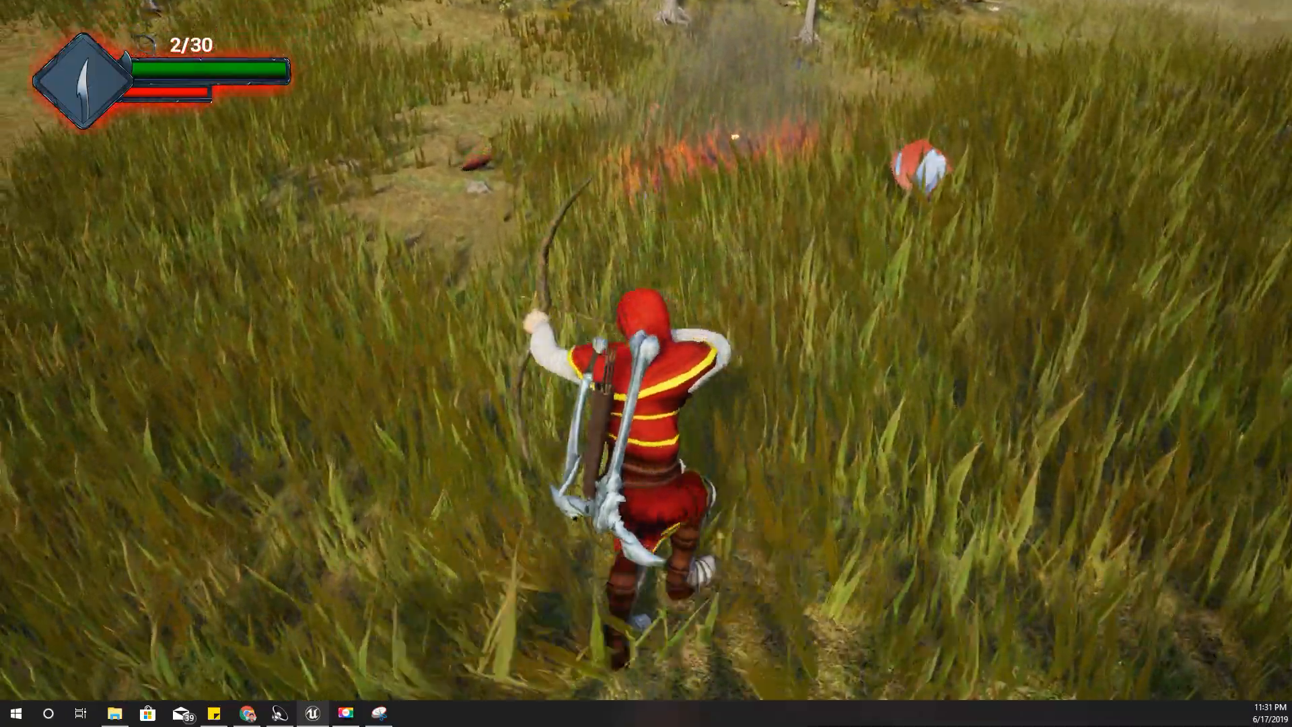
Step: Walk the character up to the burning spot and examine how the surrounding grass bends
{"action": "left_click", "coordinate": [646, 350]}
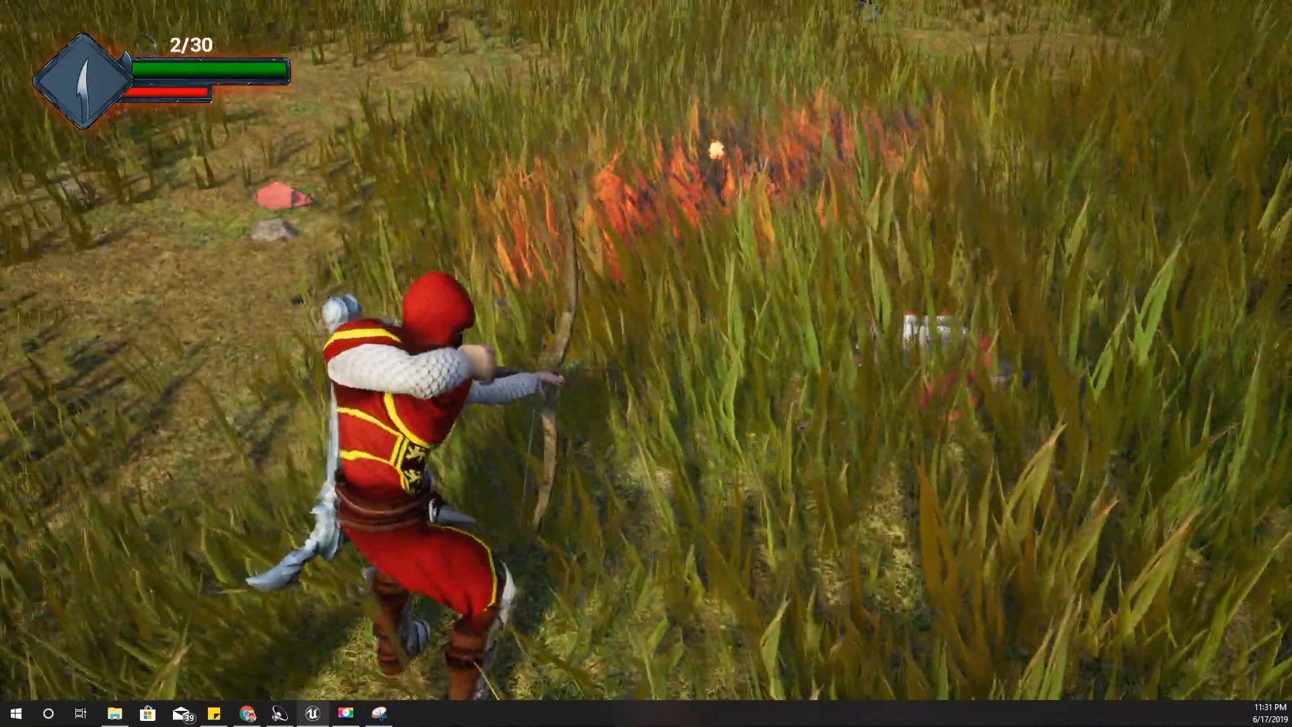
{"action": "key", "text": "w"}
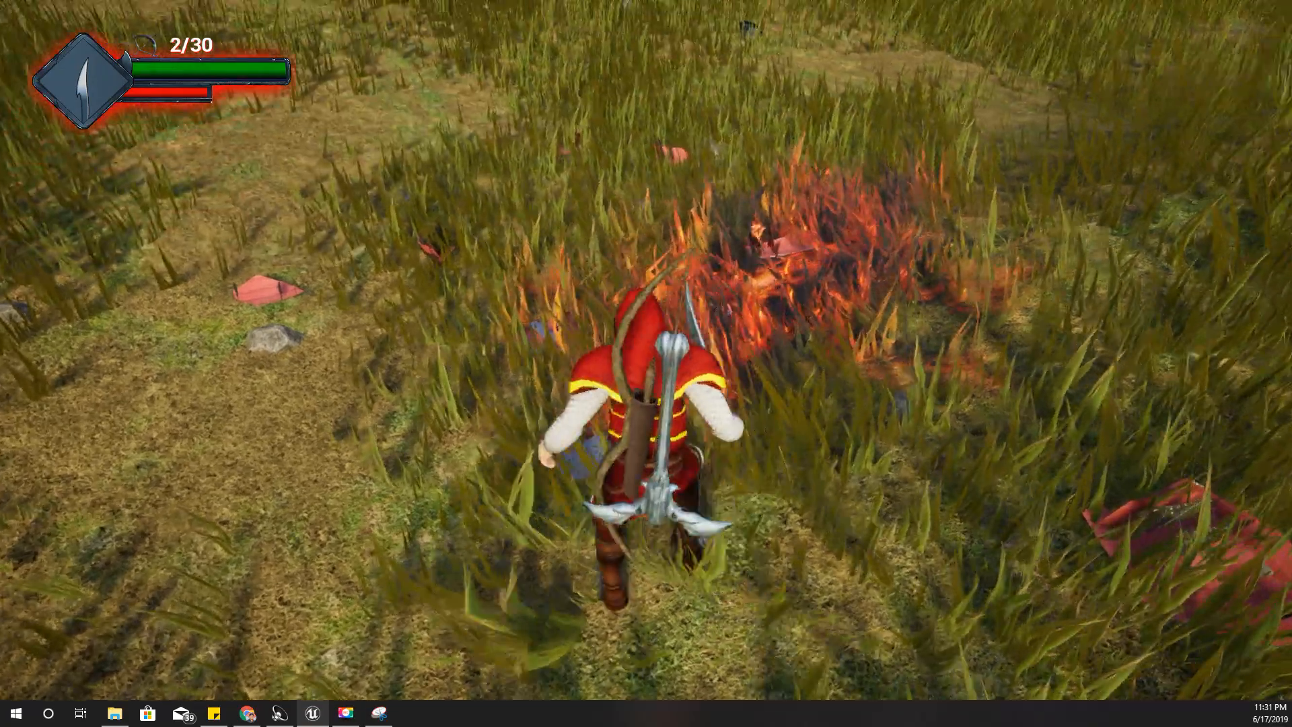
{"action": "key", "text": "w"}
{"action": "left_click", "coordinate": [646, 350]}
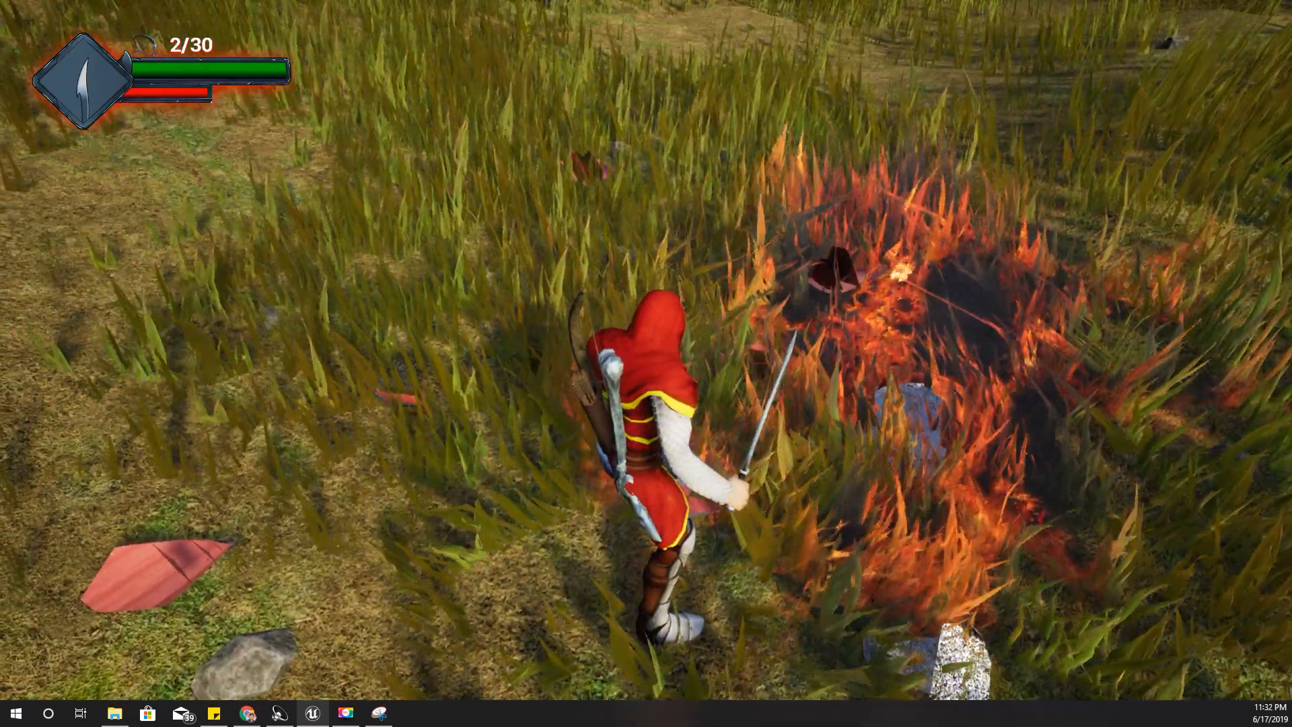
{"action": "key", "text": "F11"}
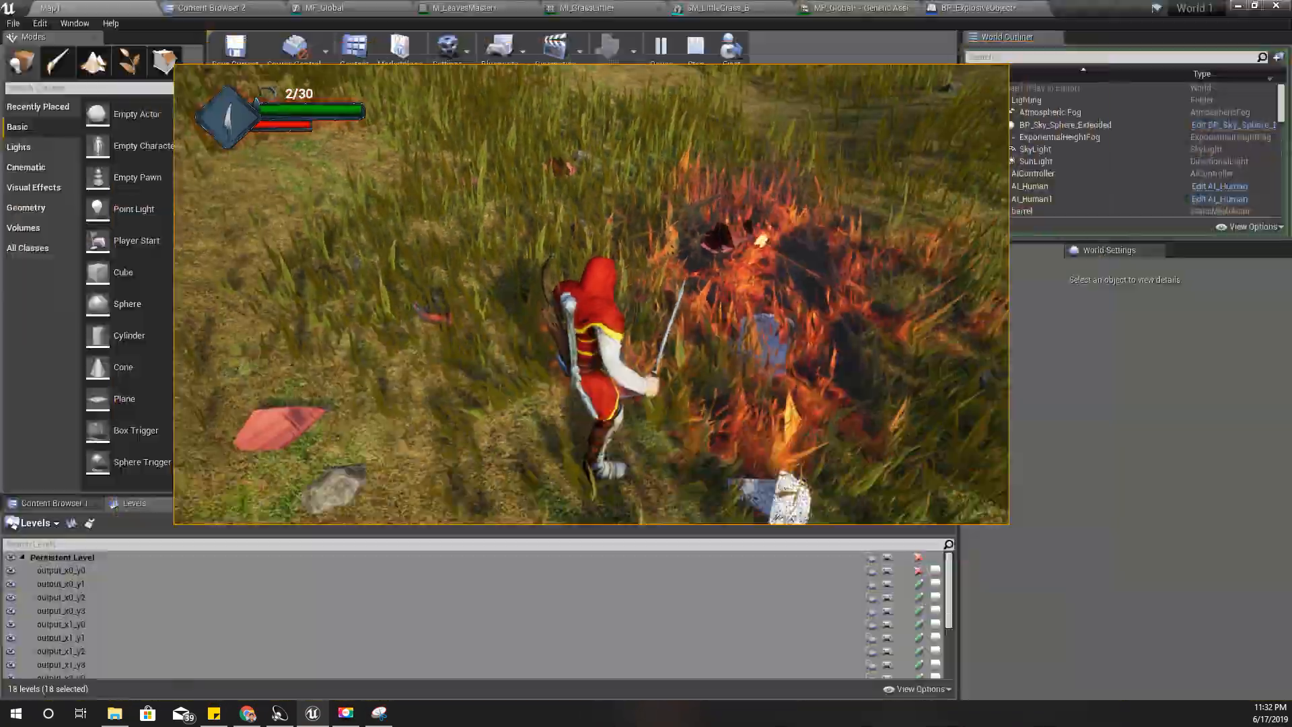
Step: Undock MP_Global into its own window over the running game and raise ExplosionRadius's default value to about 505
{"action": "key", "text": "shift+F1"}
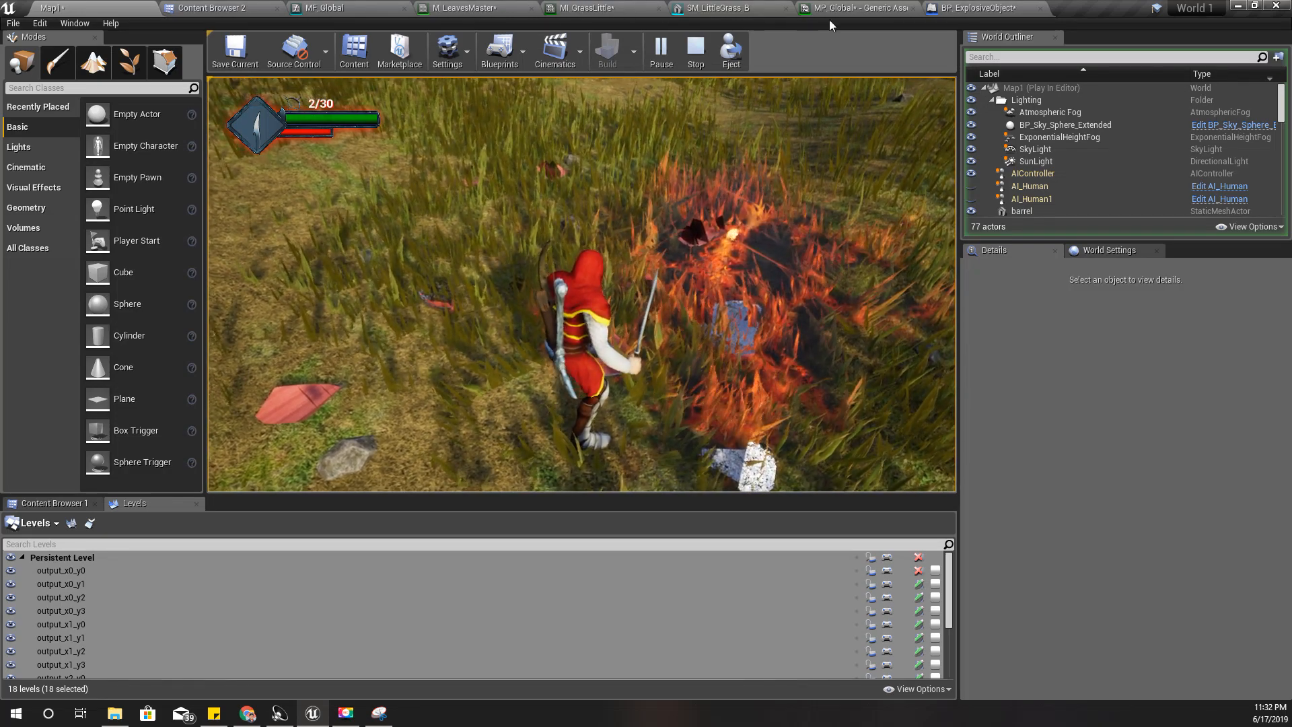
{"action": "left_click_drag", "start_coordinate": [834, 8], "coordinate": [685, 362]}
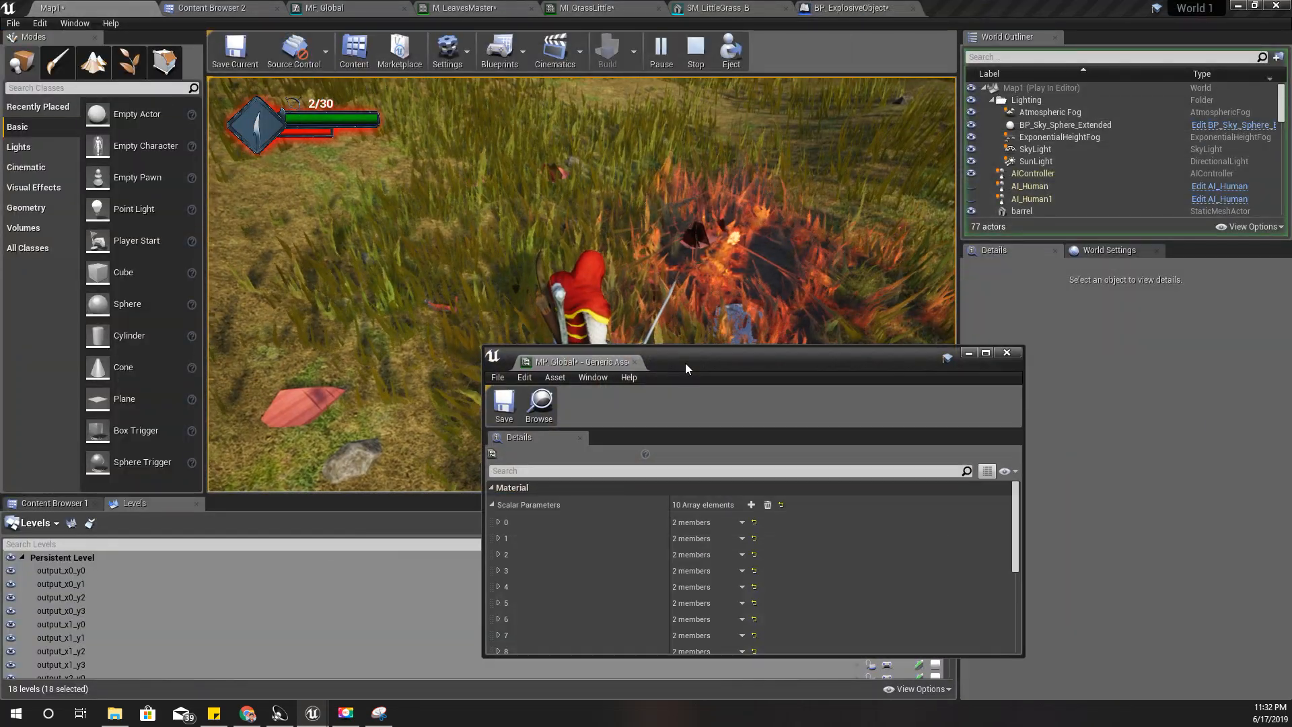
{"action": "scroll", "coordinate": [715, 545], "scroll_direction": "down", "scroll_amount": 3}
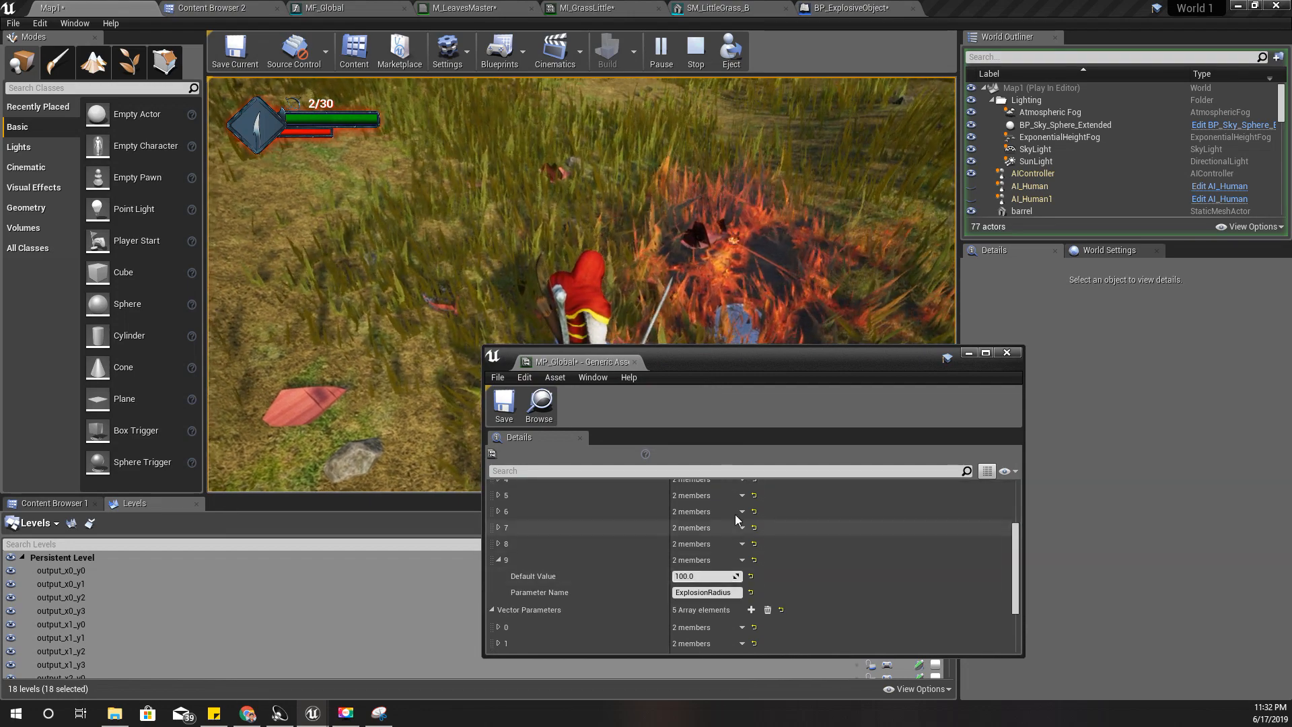
{"action": "mouse_move", "coordinate": [703, 576]}
{"action": "left_mouse_down"}
{"action": "mouse_move", "coordinate": [774, 576]}
{"action": "mouse_move", "coordinate": [675, 576]}
{"action": "mouse_move", "coordinate": [696, 576]}
{"action": "left_mouse_up"}
{"action": "left_click", "coordinate": [673, 228]}
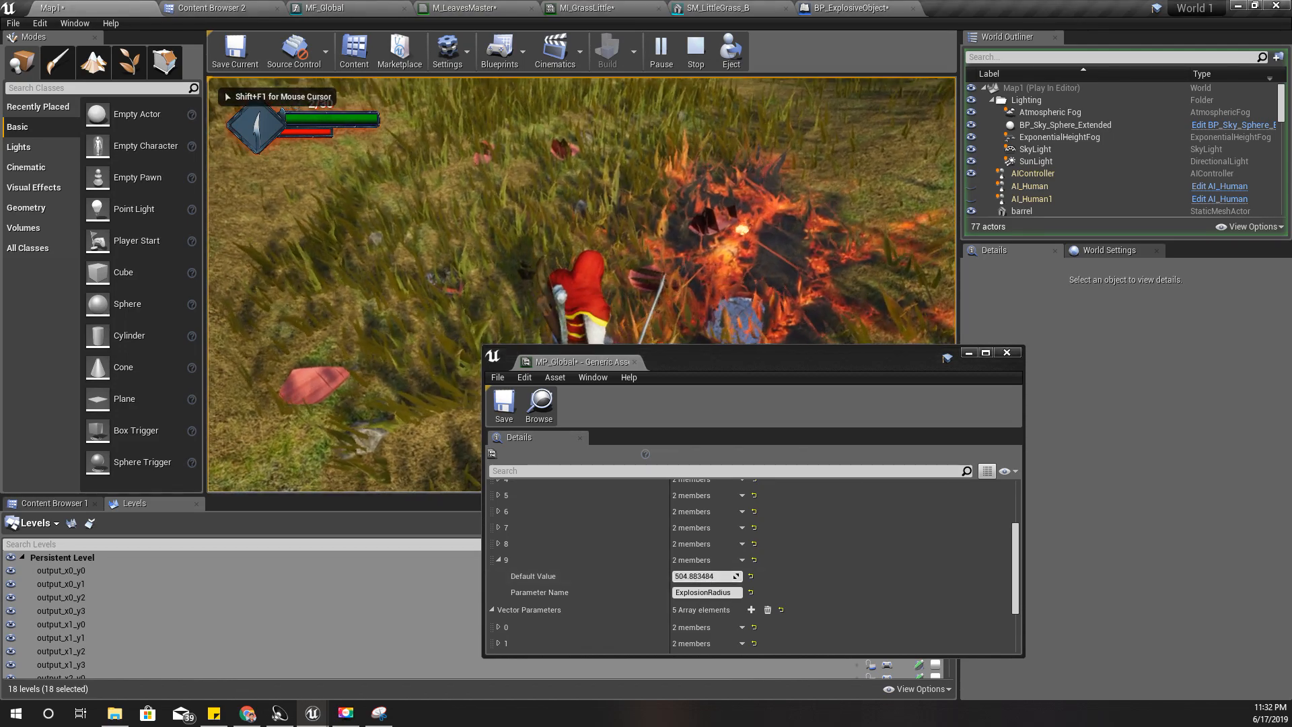
Step: Place the MP_Global window beside the character in the fullscreen game and vary ExplosionRadius, ending at about 474
{"action": "key", "text": "shift+F1"}
{"action": "key", "text": "F11"}
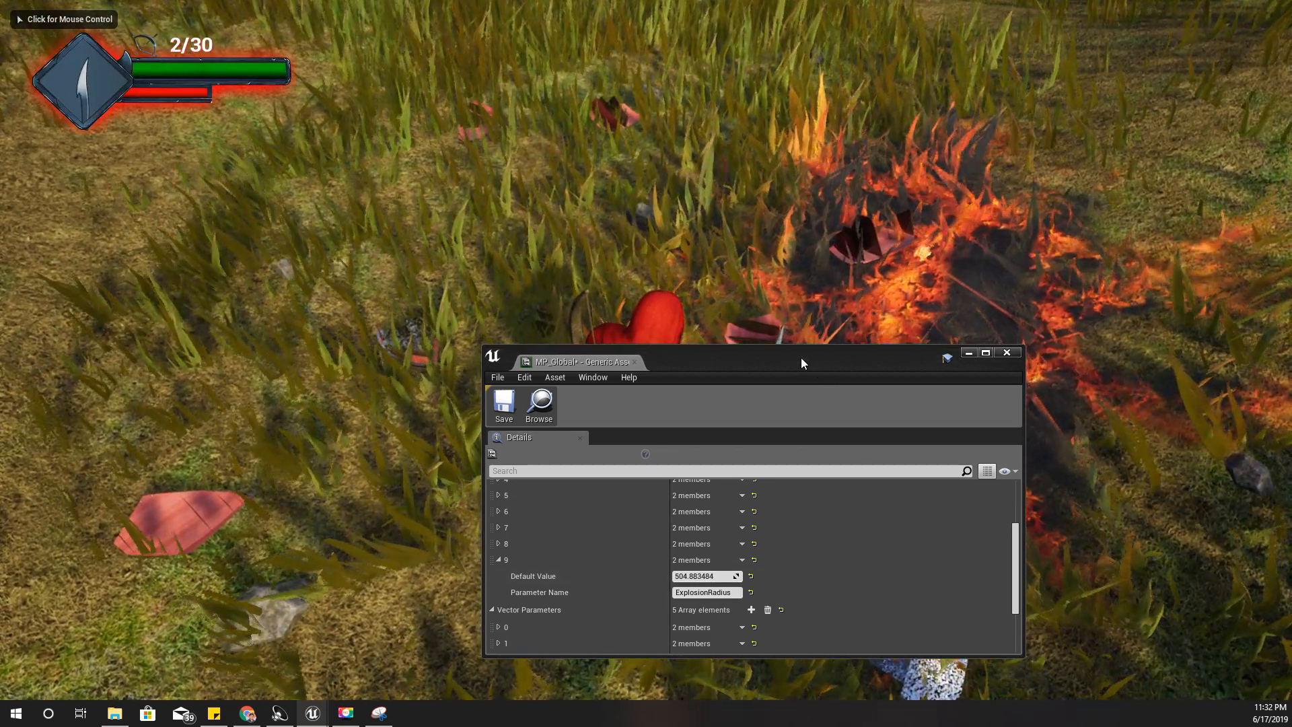
{"action": "left_click_drag", "start_coordinate": [801, 364], "coordinate": [374, 399]}
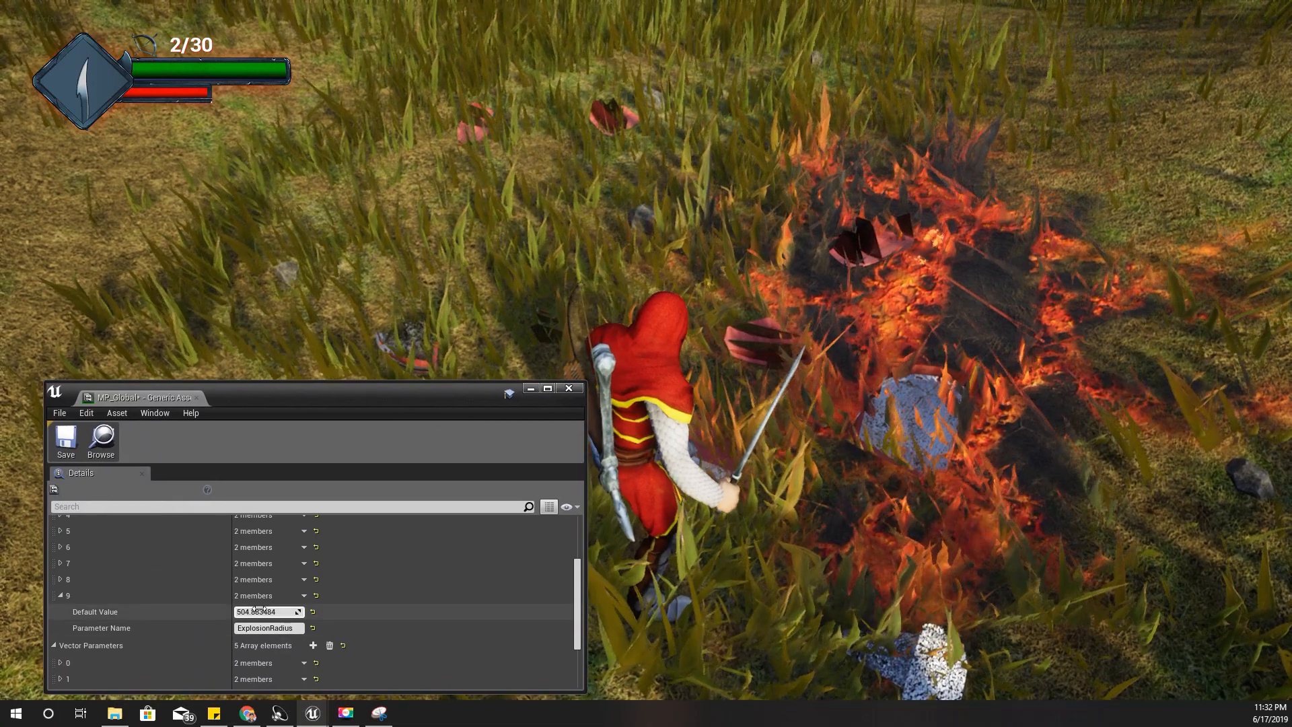
{"action": "mouse_move", "coordinate": [260, 610]}
{"action": "left_mouse_down"}
{"action": "mouse_move", "coordinate": [246, 609]}
{"action": "mouse_move", "coordinate": [283, 613]}
{"action": "left_mouse_up"}
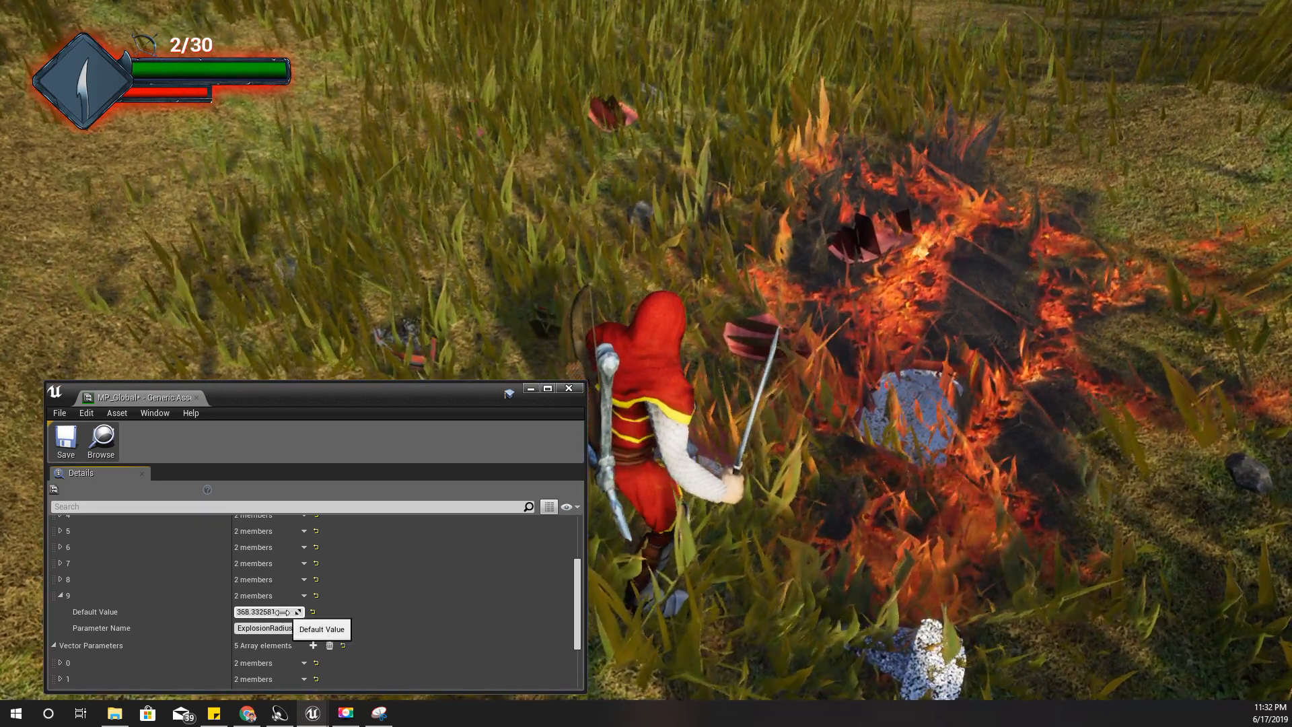
{"action": "left_click_drag", "start_coordinate": [284, 613], "coordinate": [276, 610]}
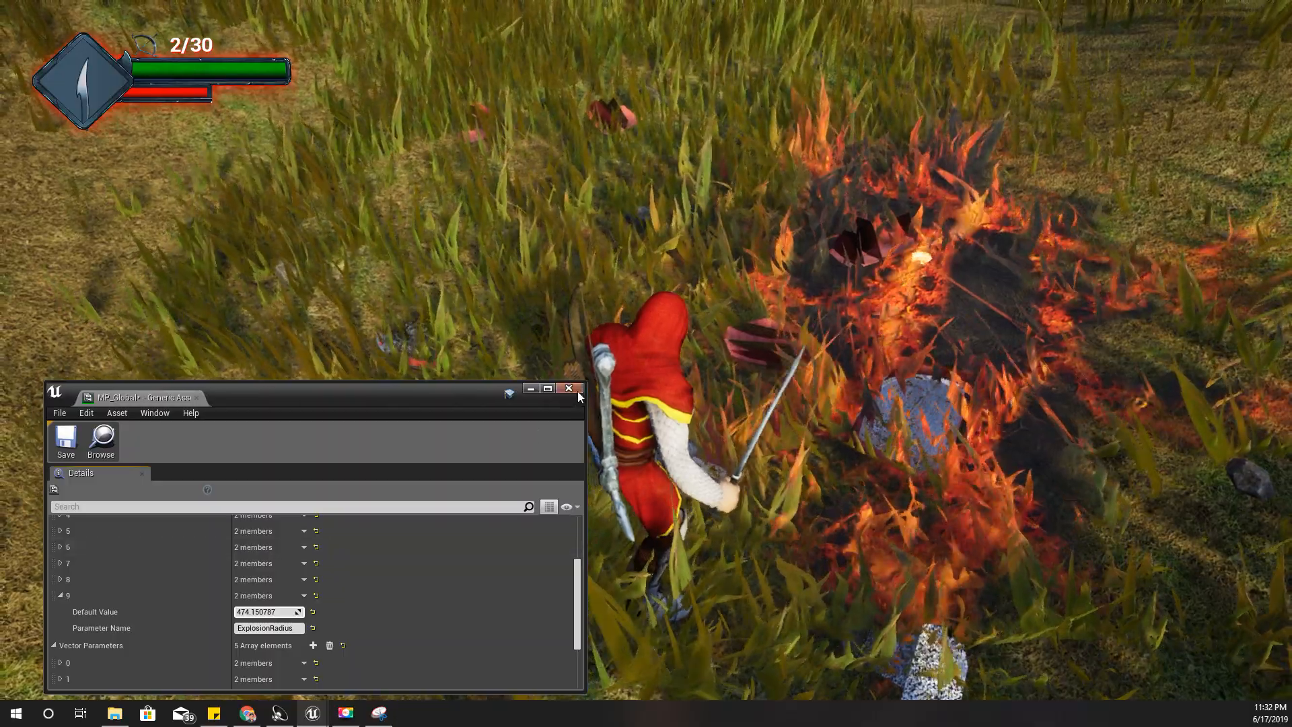
Step: Close the MP_Global window, stop the play session and leave the fullscreen view of the level
{"action": "left_click", "coordinate": [576, 388]}
{"action": "key", "text": "Escape"}
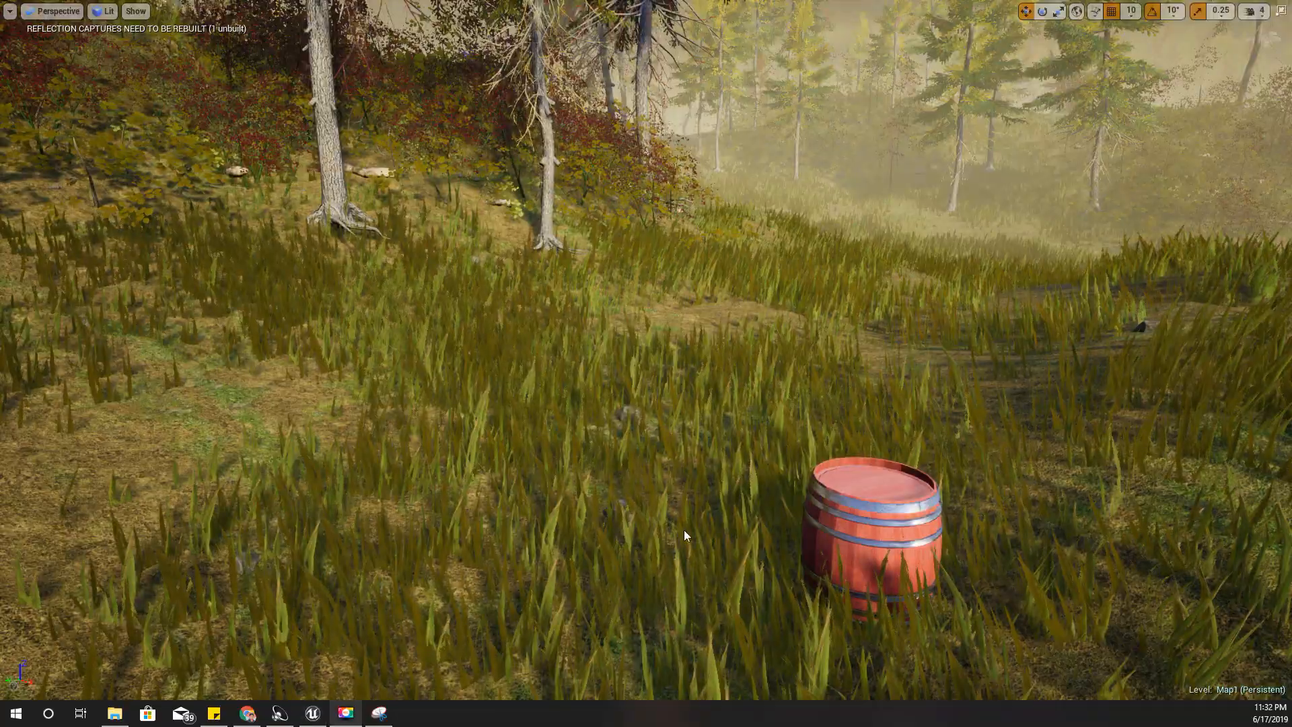
{"action": "right_click_drag", "start_coordinate": [685, 534], "coordinate": [817, 555]}
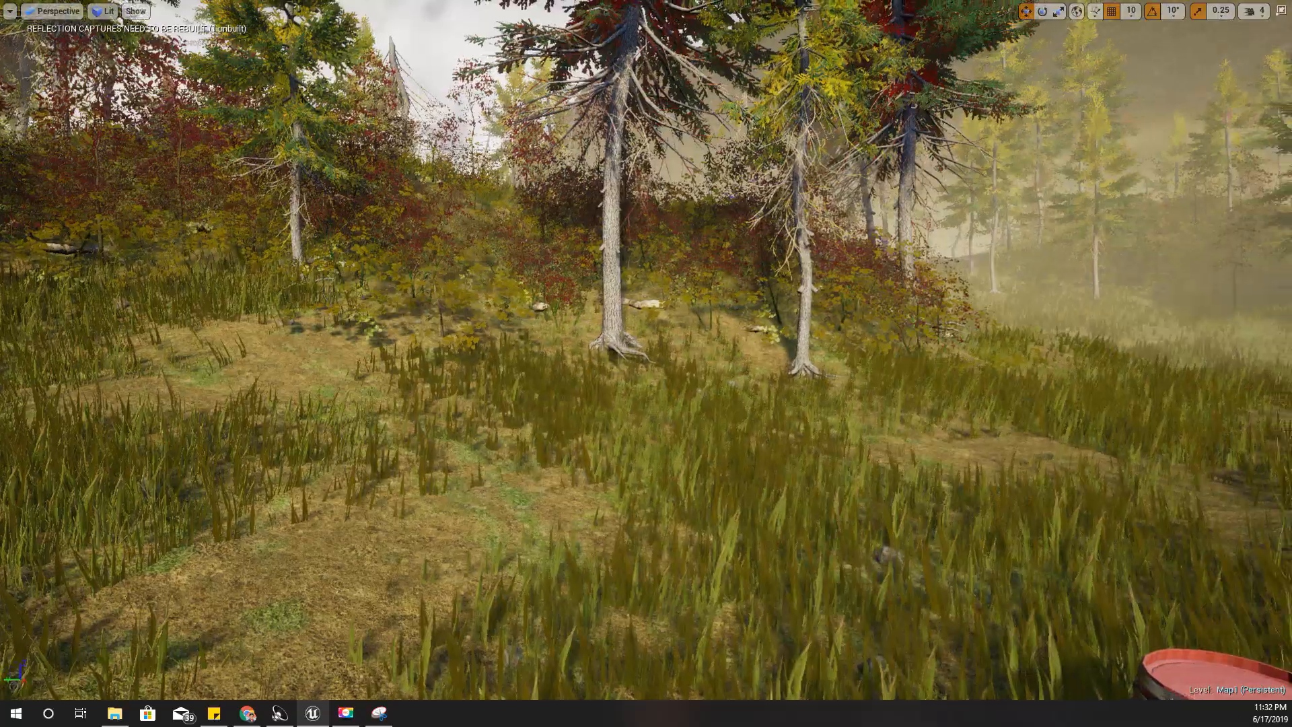
{"action": "key", "text": "F11"}
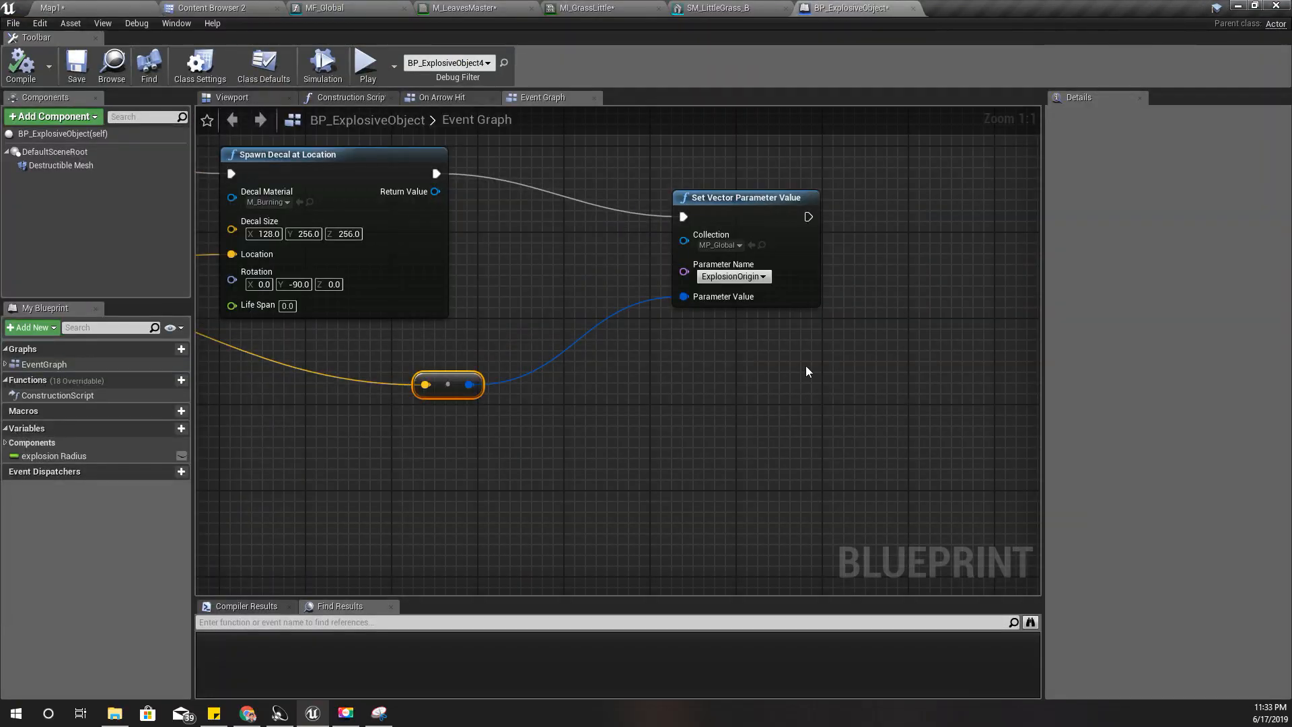
Step: Add a timeline node named Timeline_Explosion, executed after the Set Vector Parameter Value node
{"action": "right_click_drag", "start_coordinate": [807, 371], "coordinate": [642, 425]}
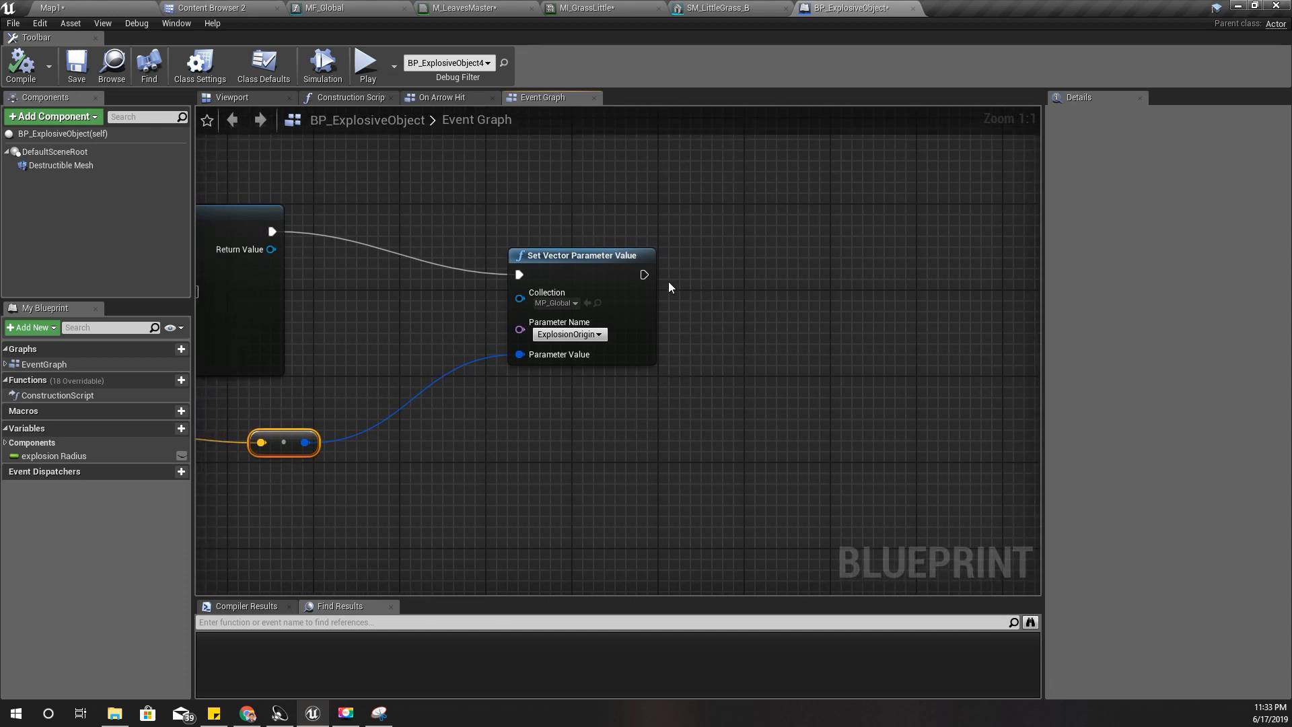
{"action": "left_click_drag", "start_coordinate": [644, 275], "coordinate": [769, 269]}
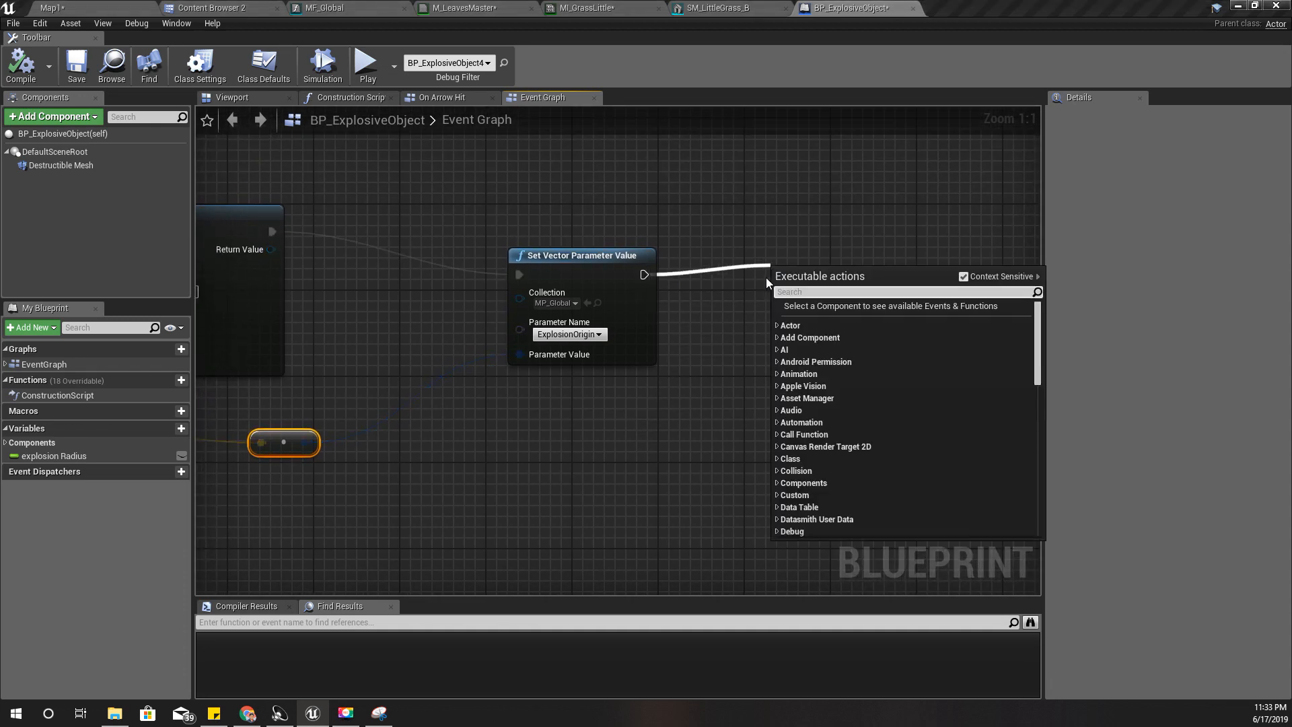
{"action": "type", "text": "timeline"}
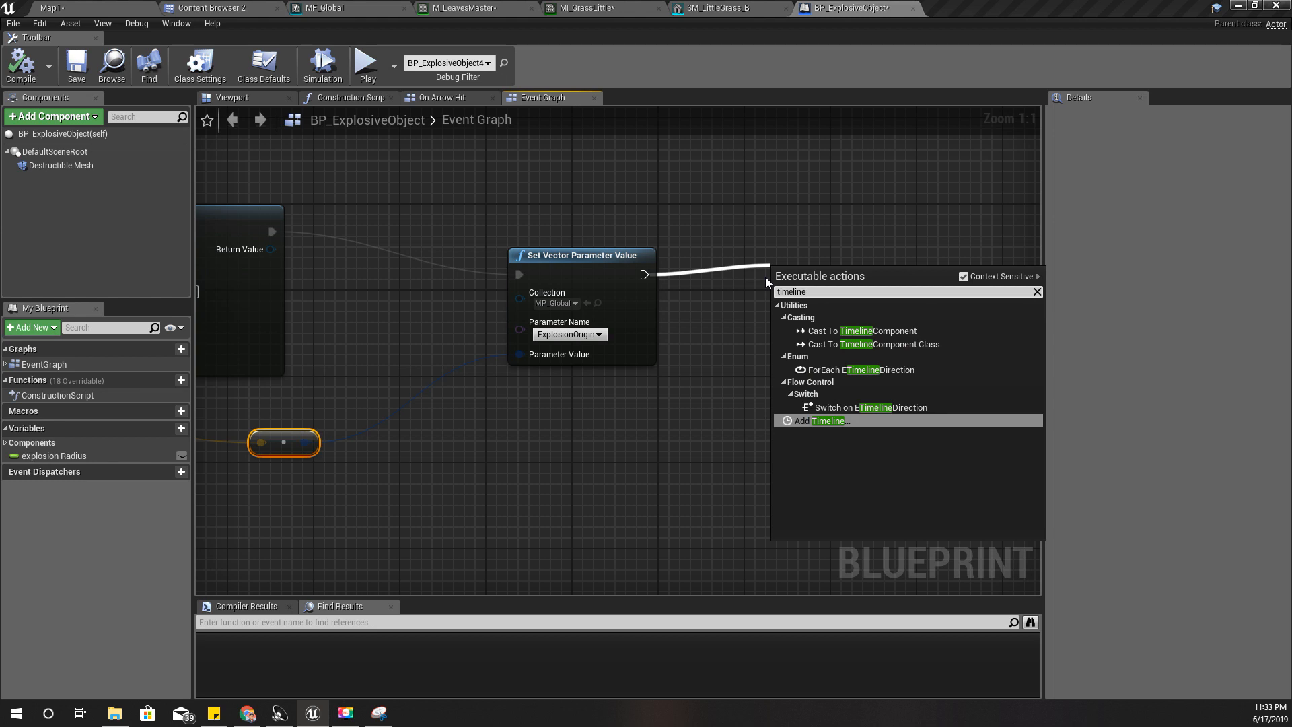
{"action": "key", "text": "Return"}
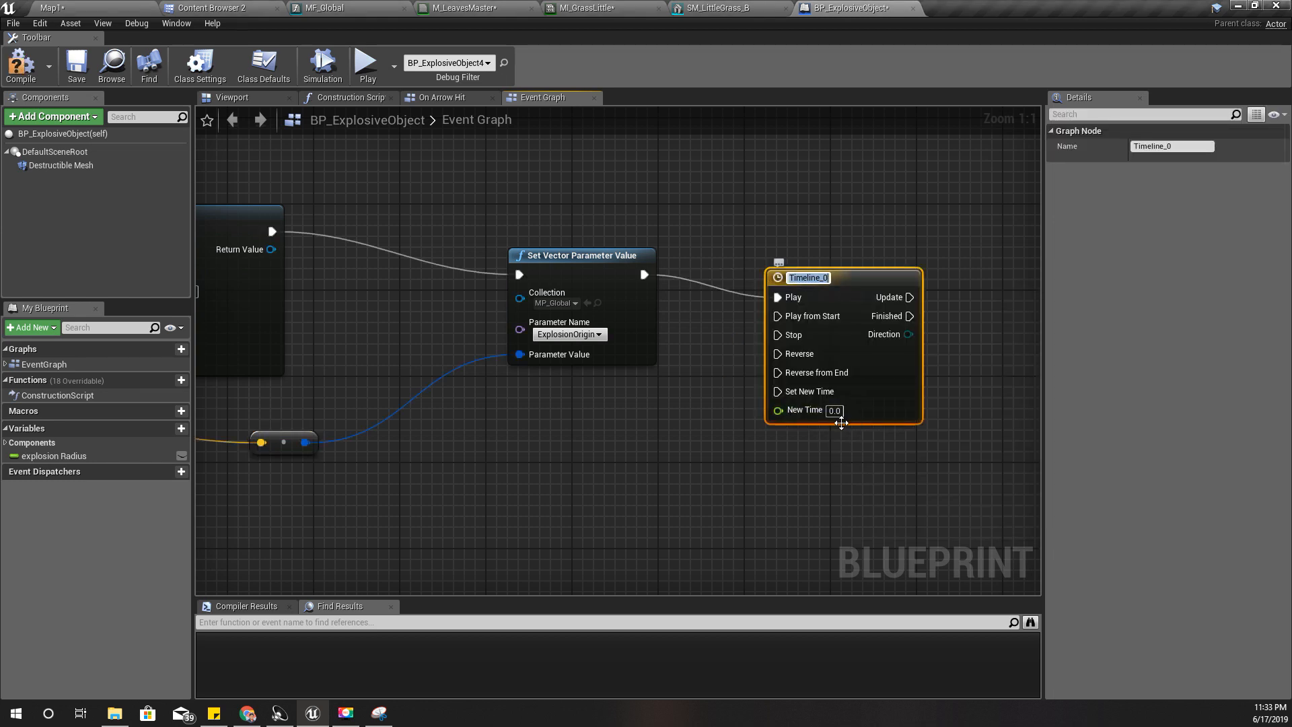
{"action": "key", "text": "End"}
{"action": "type", "text": "Explosion"}
{"action": "key", "text": "Return"}
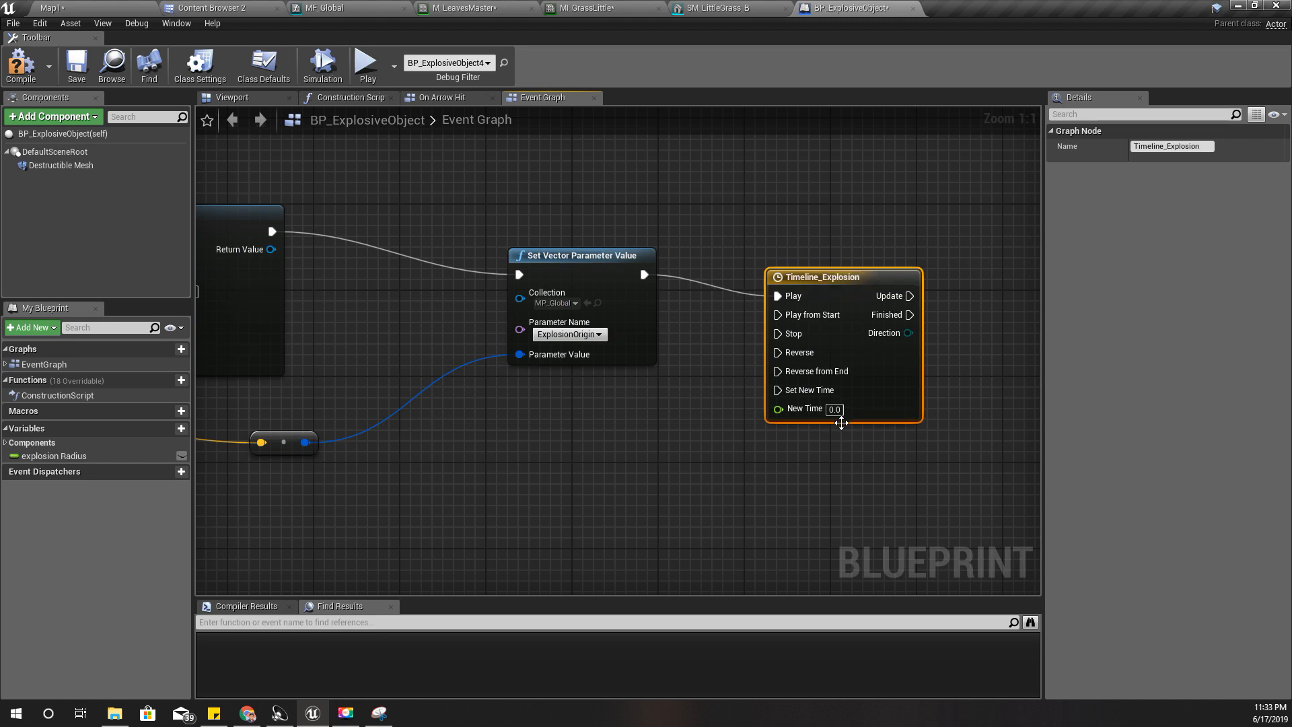
Step: Rename the timeline node as Timeline_Explosion_out
{"action": "right_click_drag", "start_coordinate": [775, 519], "coordinate": [469, 482]}
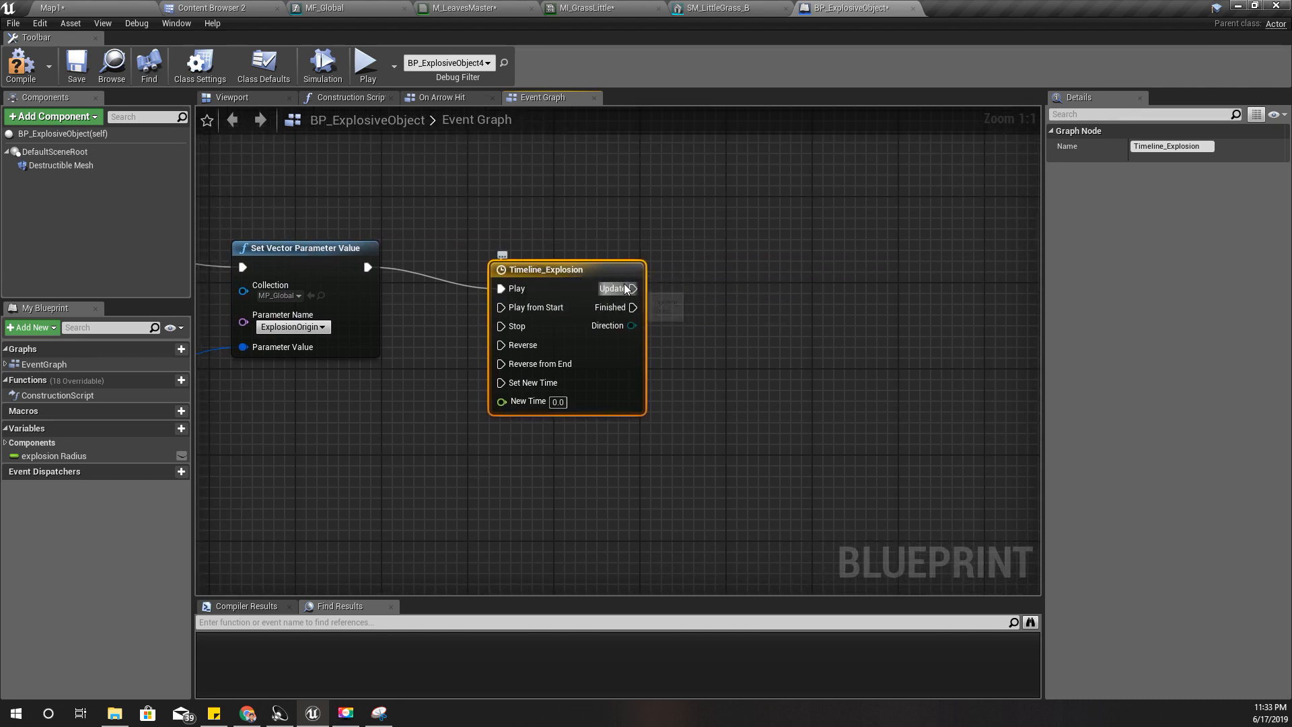
{"action": "left_click", "coordinate": [580, 271]}
{"action": "key", "text": "End"}
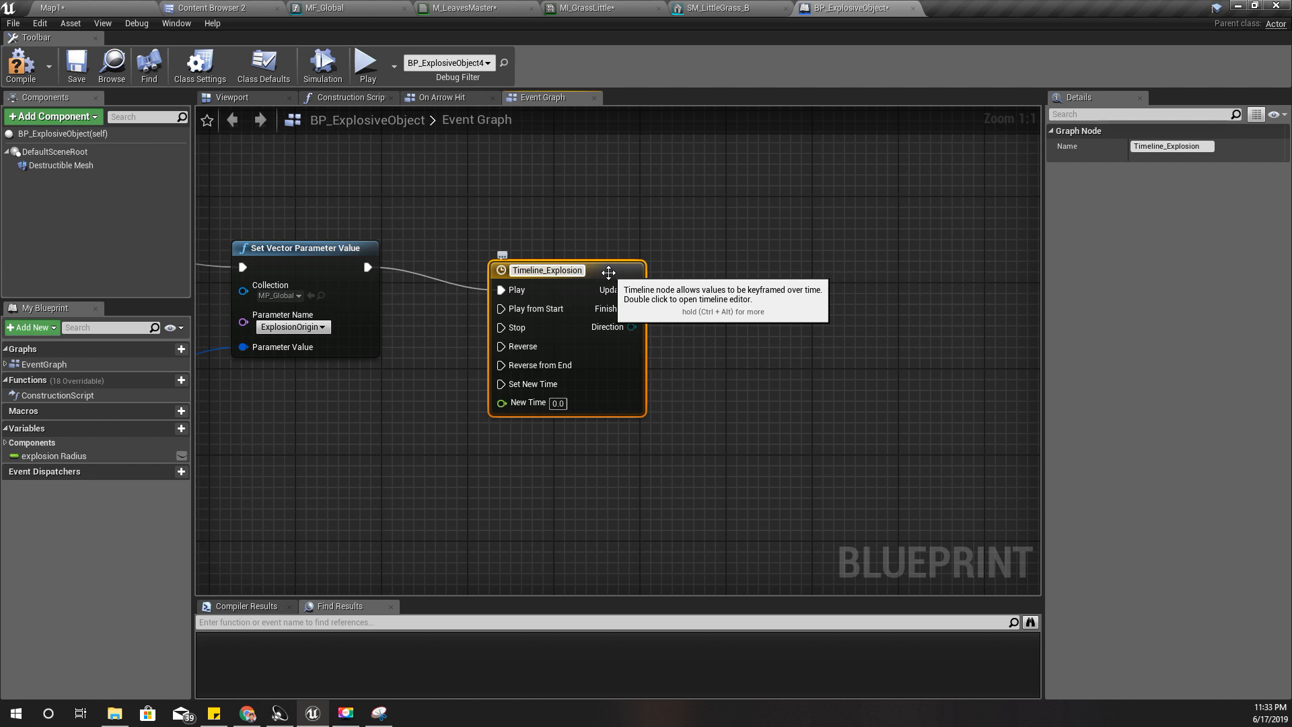
{"action": "type", "text": "_out"}
{"action": "key", "text": "Return"}
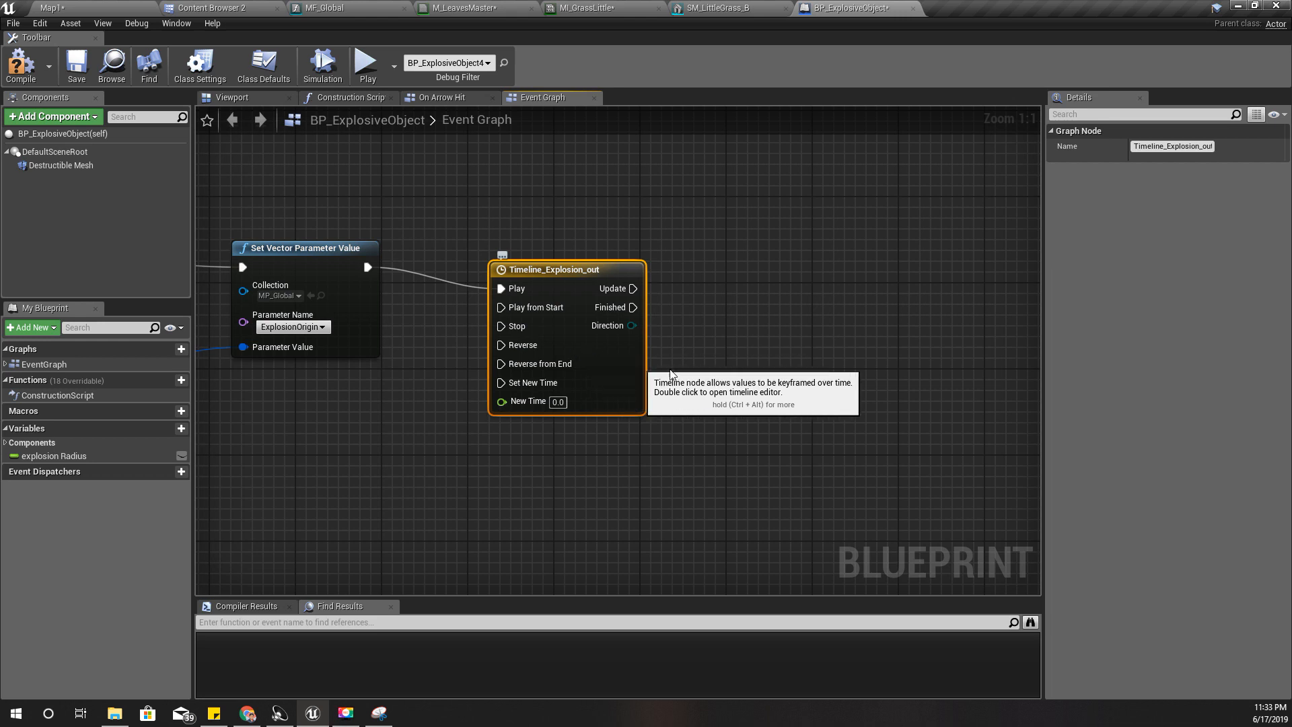
Step: Add a Set Scalar Parameter Value node driven by the timeline's Update output and align it beside the timeline
{"action": "left_click_drag", "start_coordinate": [572, 272], "coordinate": [696, 273]}
{"action": "left_click", "coordinate": [314, 264]}
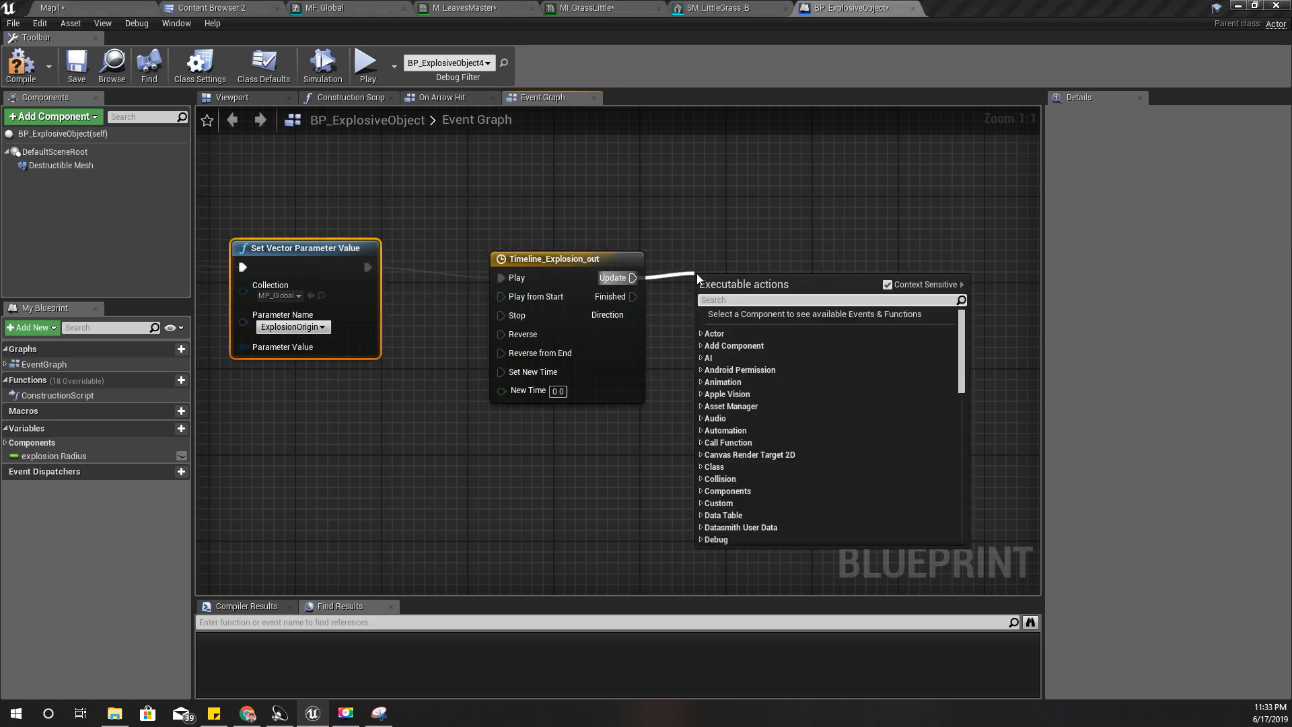
{"action": "type", "text": "set scalara"}
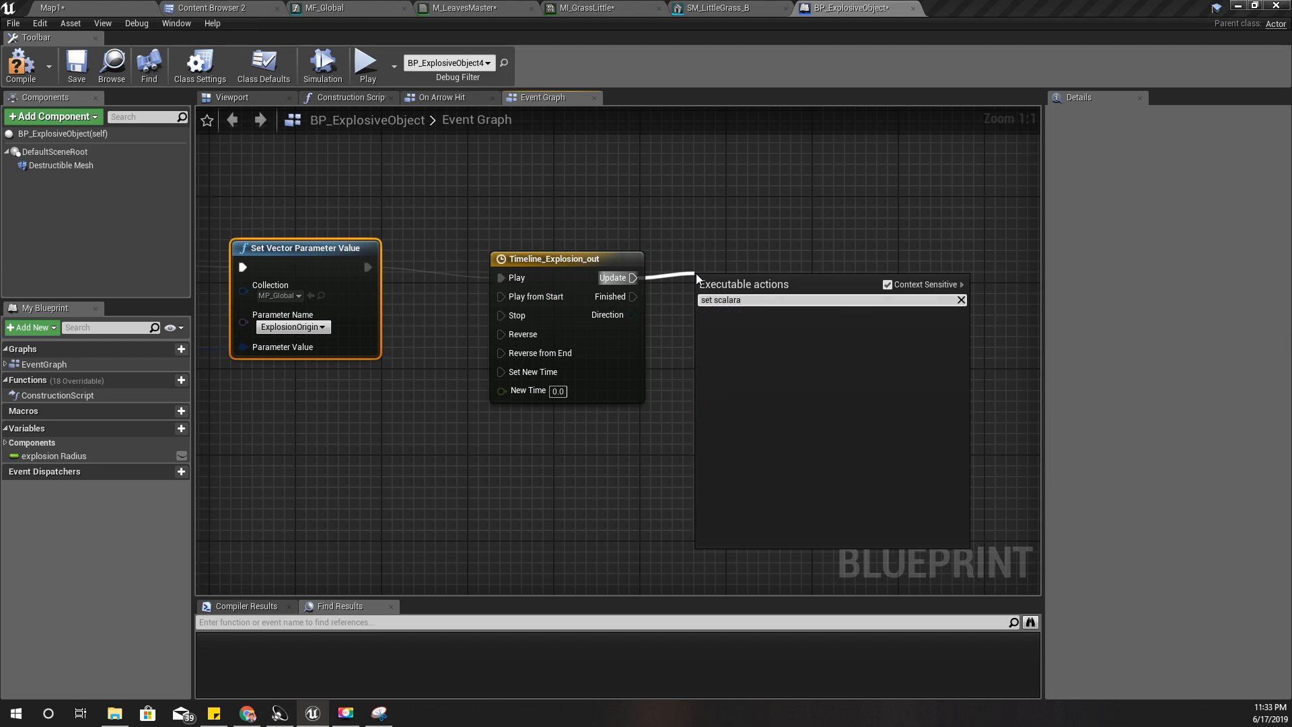
{"action": "key", "text": "BackSpace"}
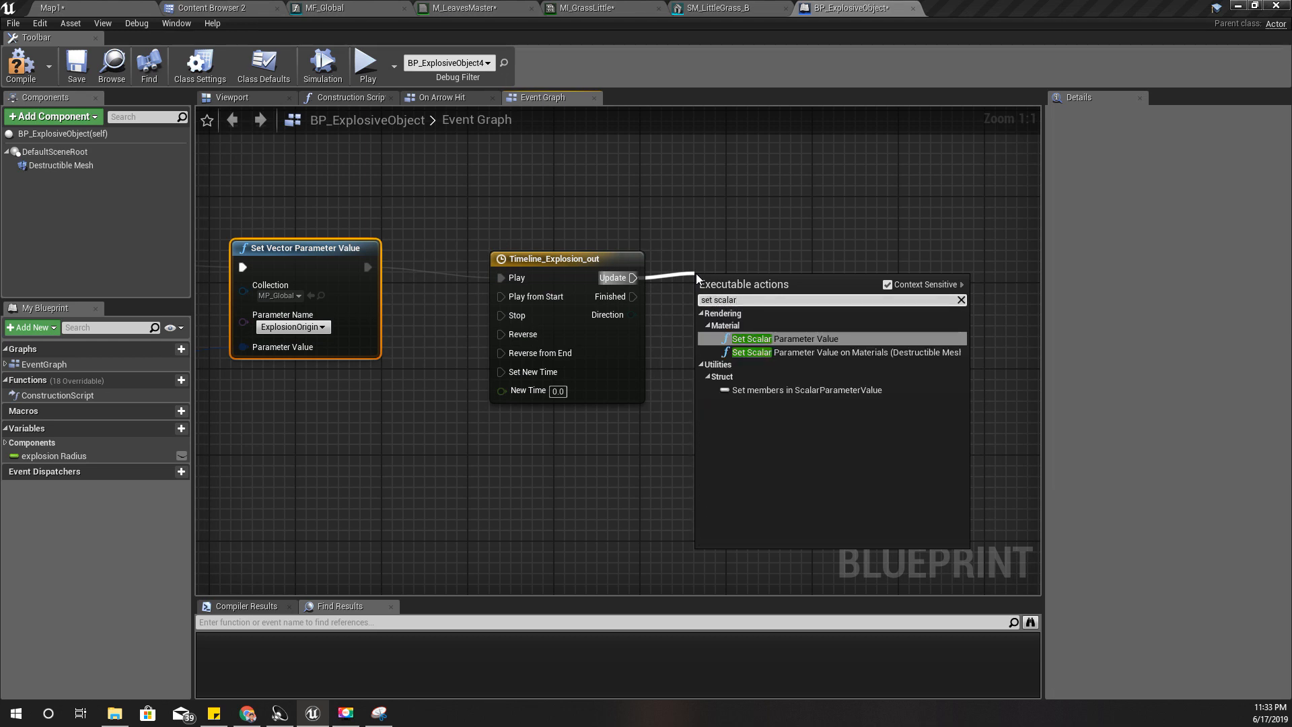
{"action": "key", "text": "Return"}
{"action": "left_click_drag", "start_coordinate": [743, 281], "coordinate": [796, 259]}
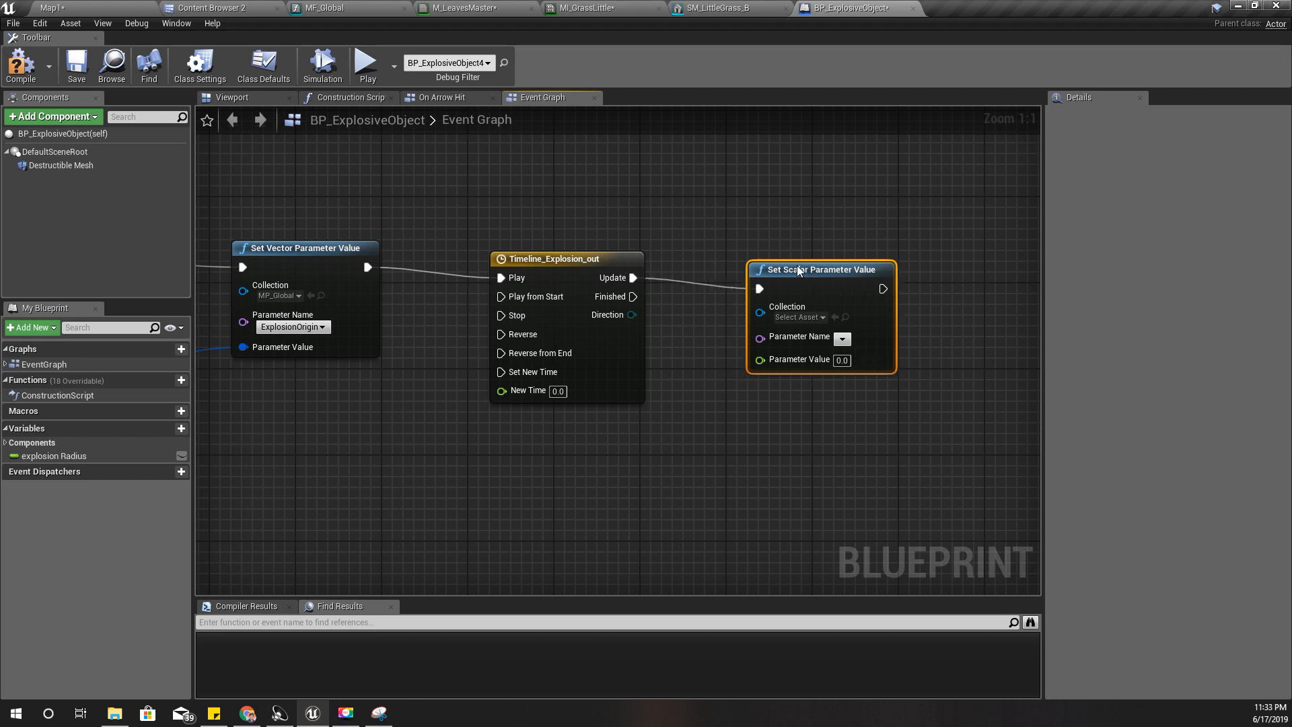
Step: Set the scalar node's collection to MP_Global and its parameter name to ExplosionRadius
{"action": "left_click", "coordinate": [796, 307]}
{"action": "left_click", "coordinate": [800, 364]}
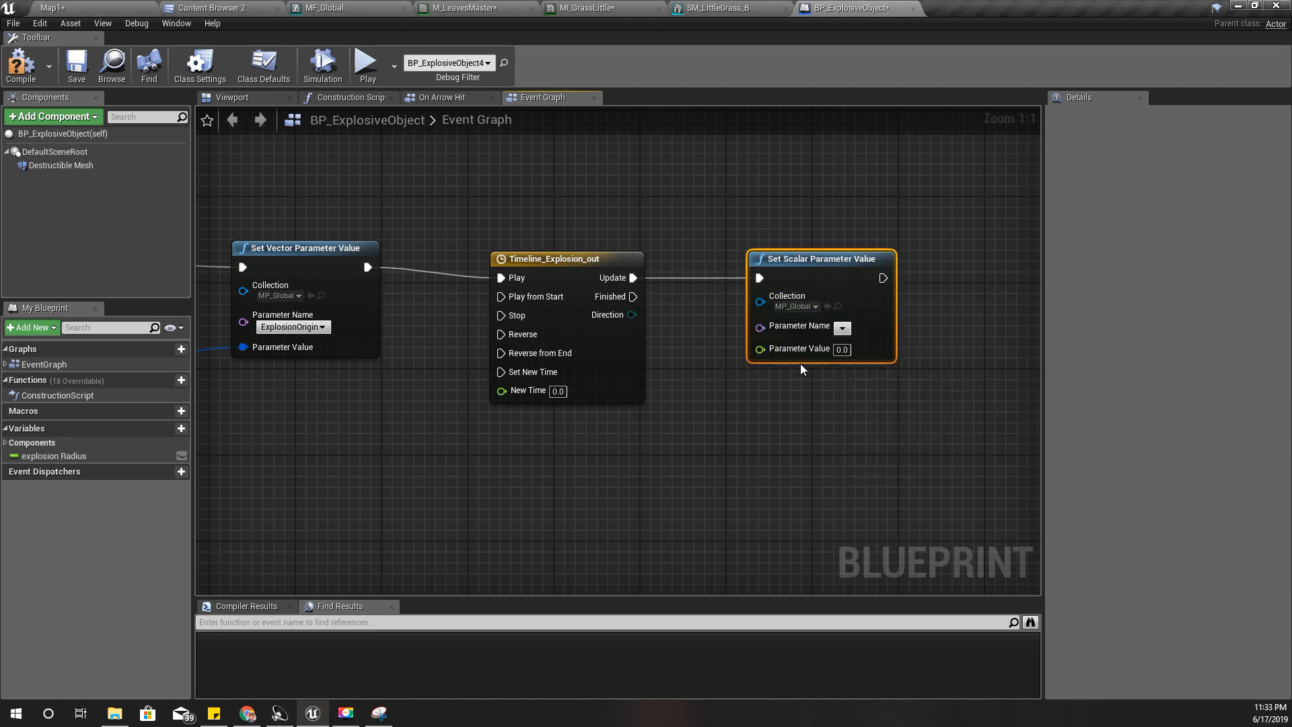
{"action": "left_click", "coordinate": [842, 328]}
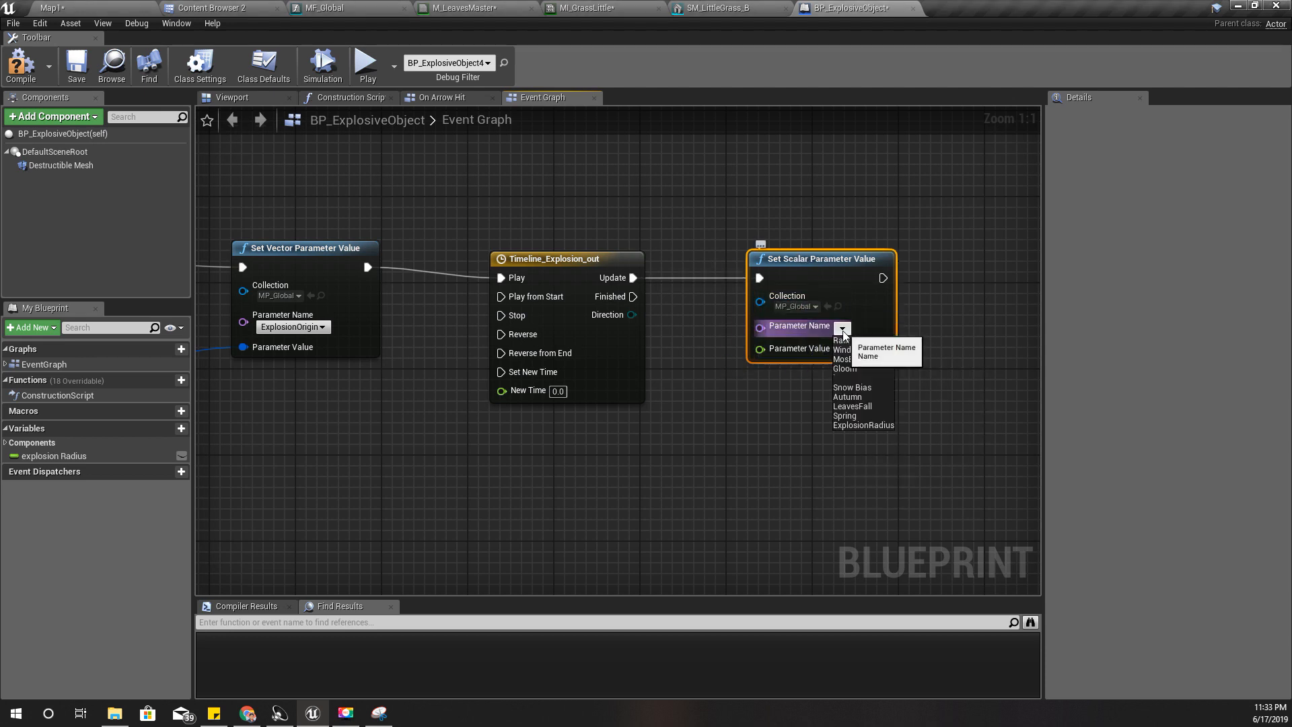
{"action": "left_click", "coordinate": [865, 425]}
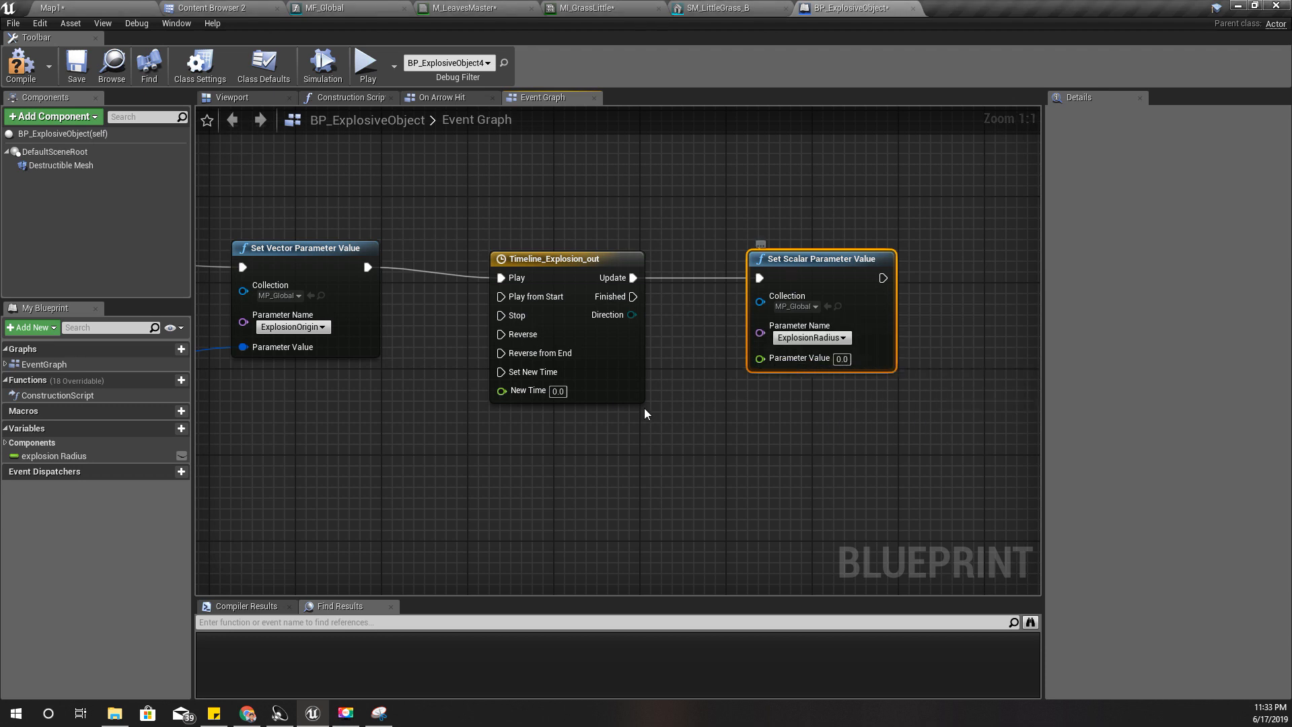
Step: Open Timeline_Explosion_out for editing and add a float track named time
{"action": "double_click", "coordinate": [548, 270]}
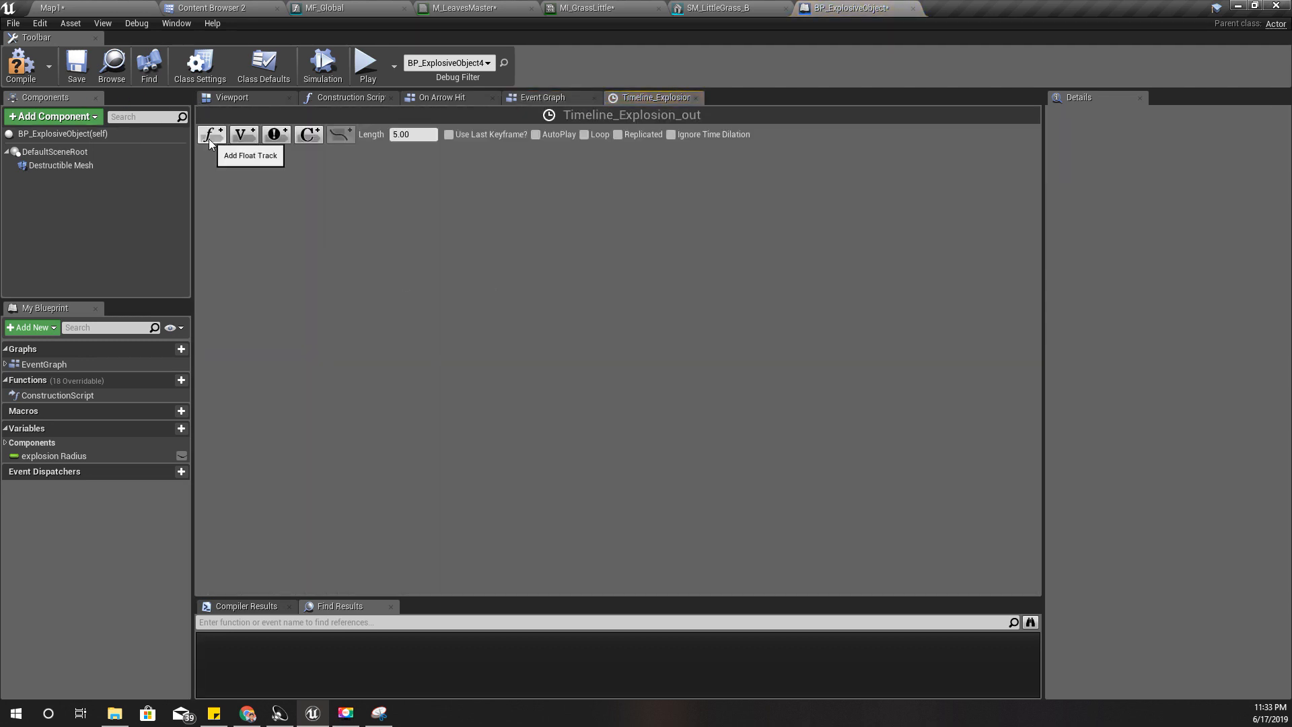
{"action": "left_click", "coordinate": [211, 139]}
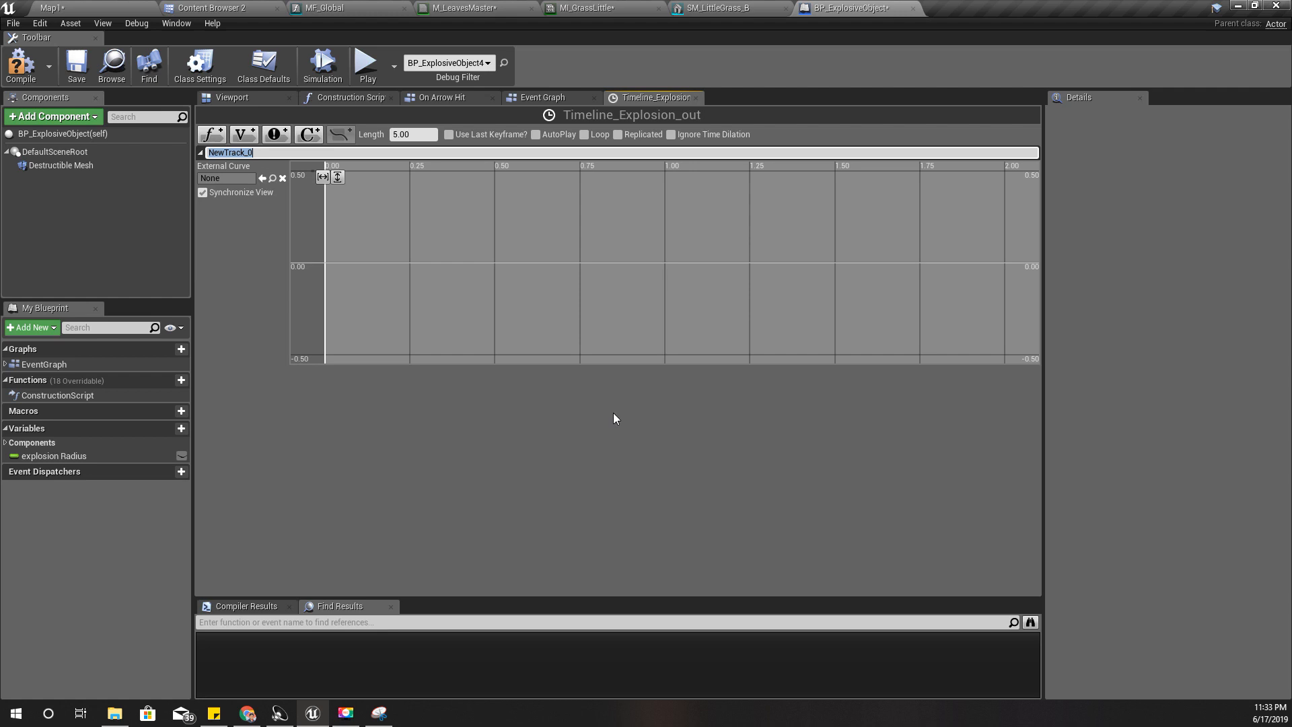
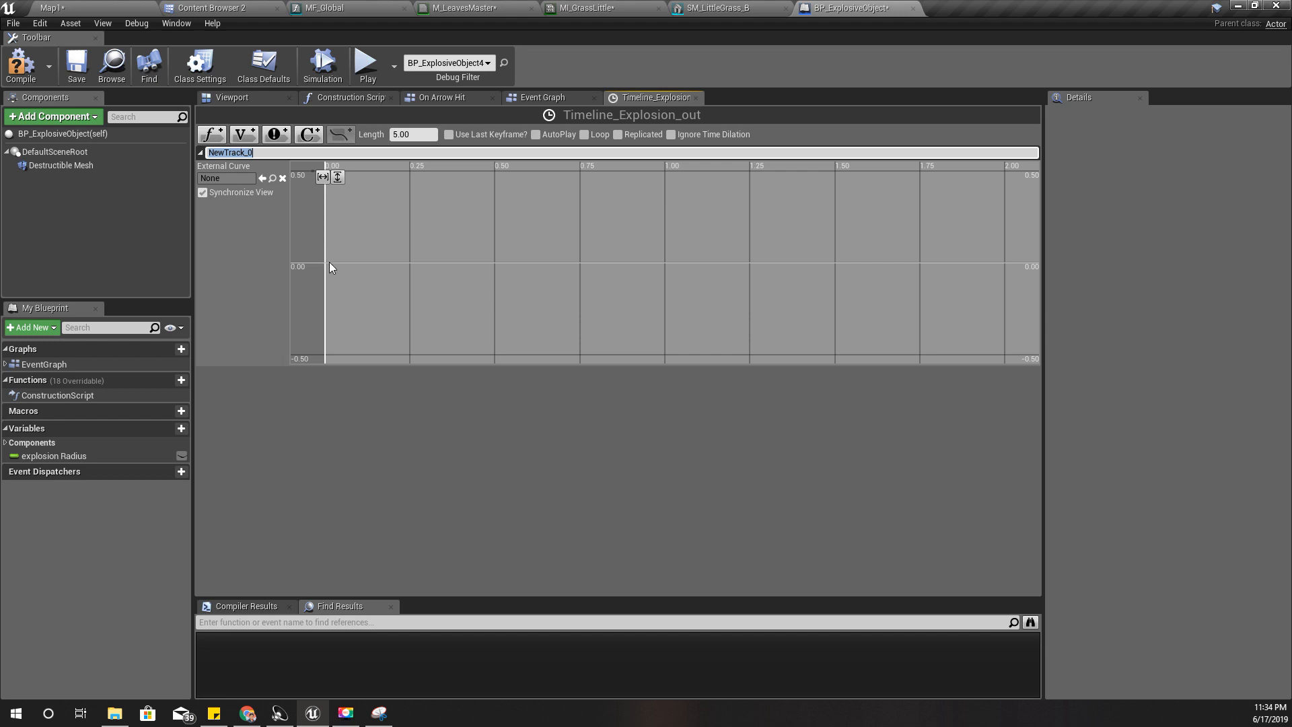
{"action": "type", "text": "time"}
{"action": "key", "text": "Return"}
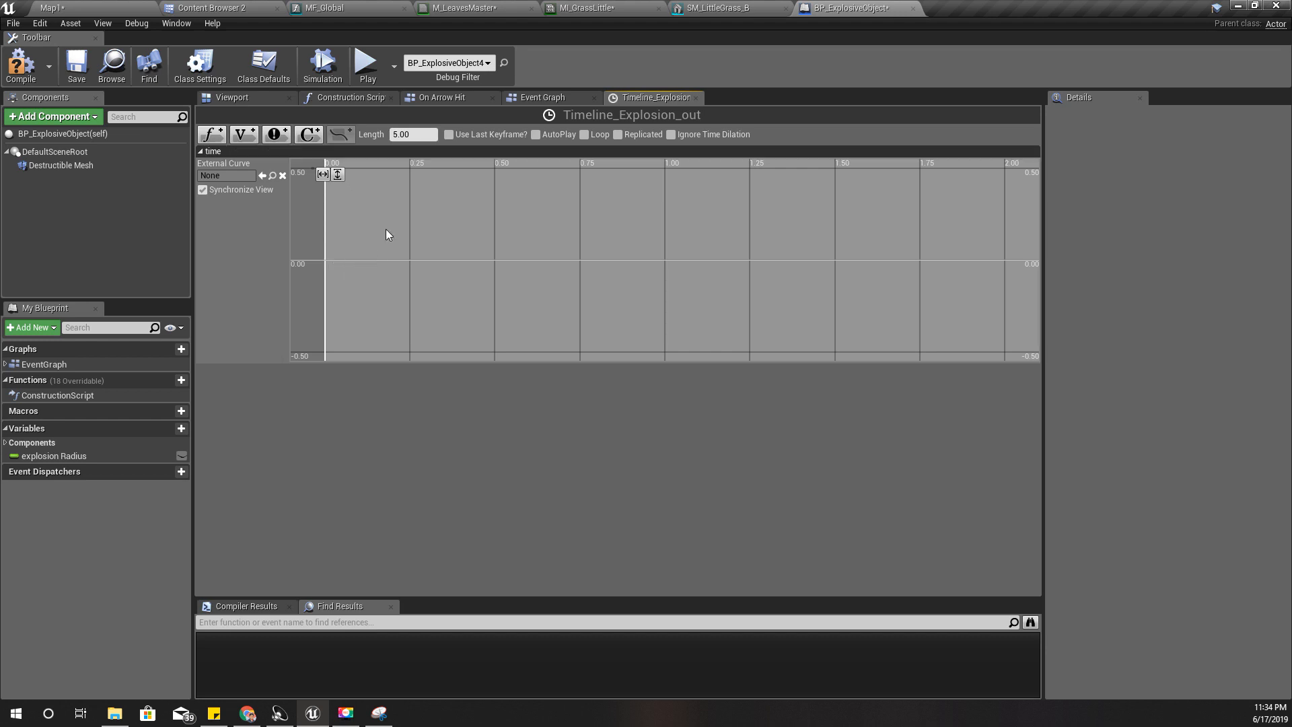
Step: Set the timeline's length to 1.00
{"action": "left_click", "coordinate": [412, 135]}
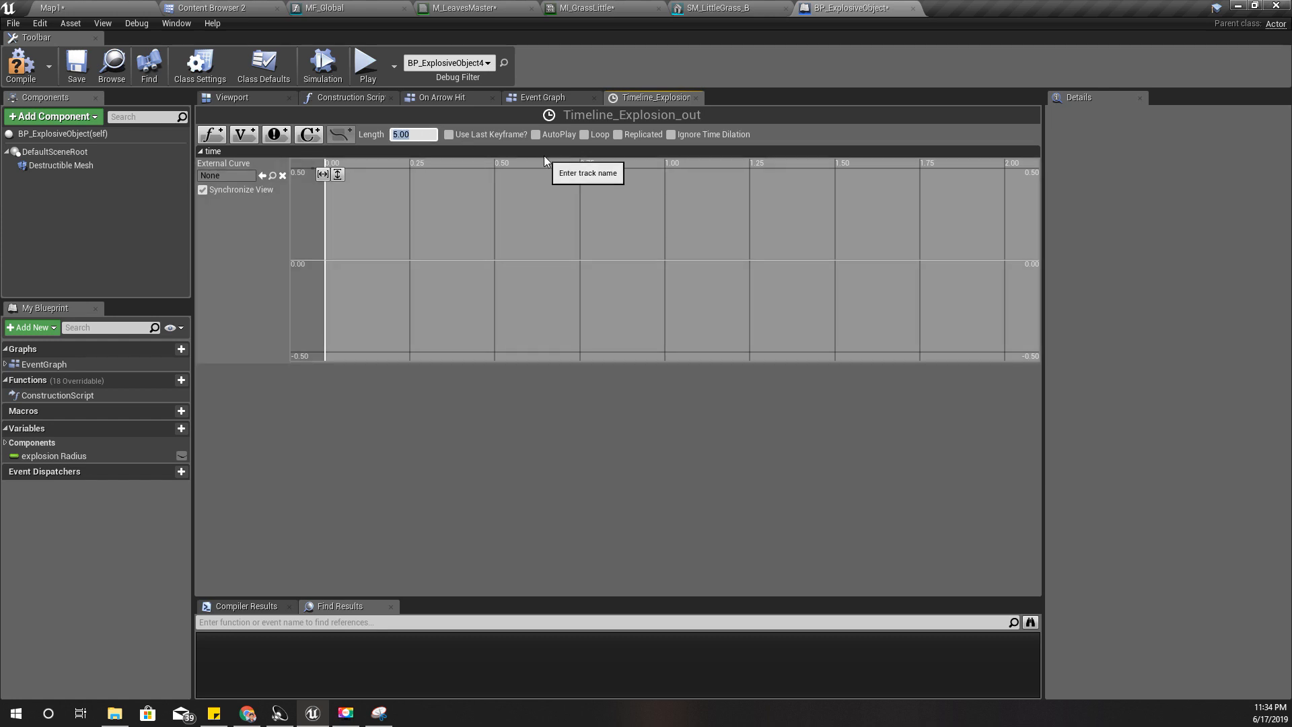
{"action": "type", "text": "1"}
{"action": "key", "text": "Return"}
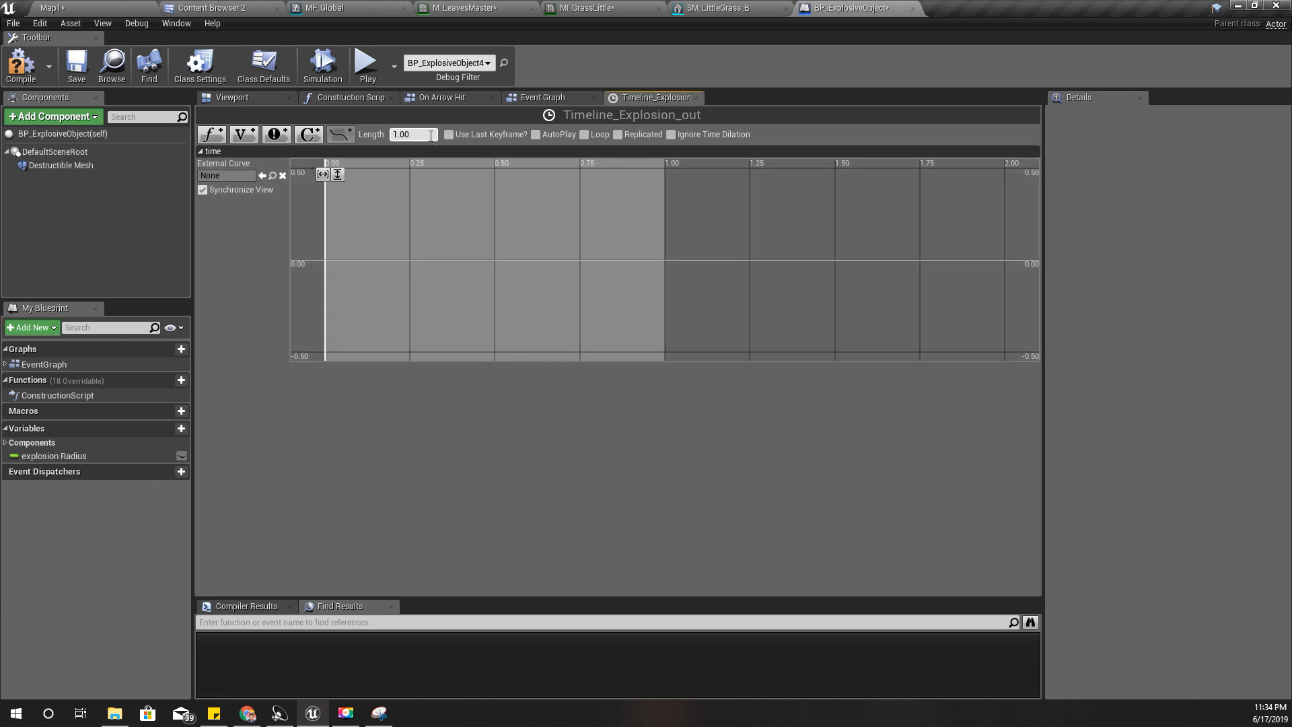
{"action": "left_click", "coordinate": [430, 136]}
Step: Add a first key to the time track at time 0 with value 0
{"action": "right_click", "coordinate": [330, 264]}
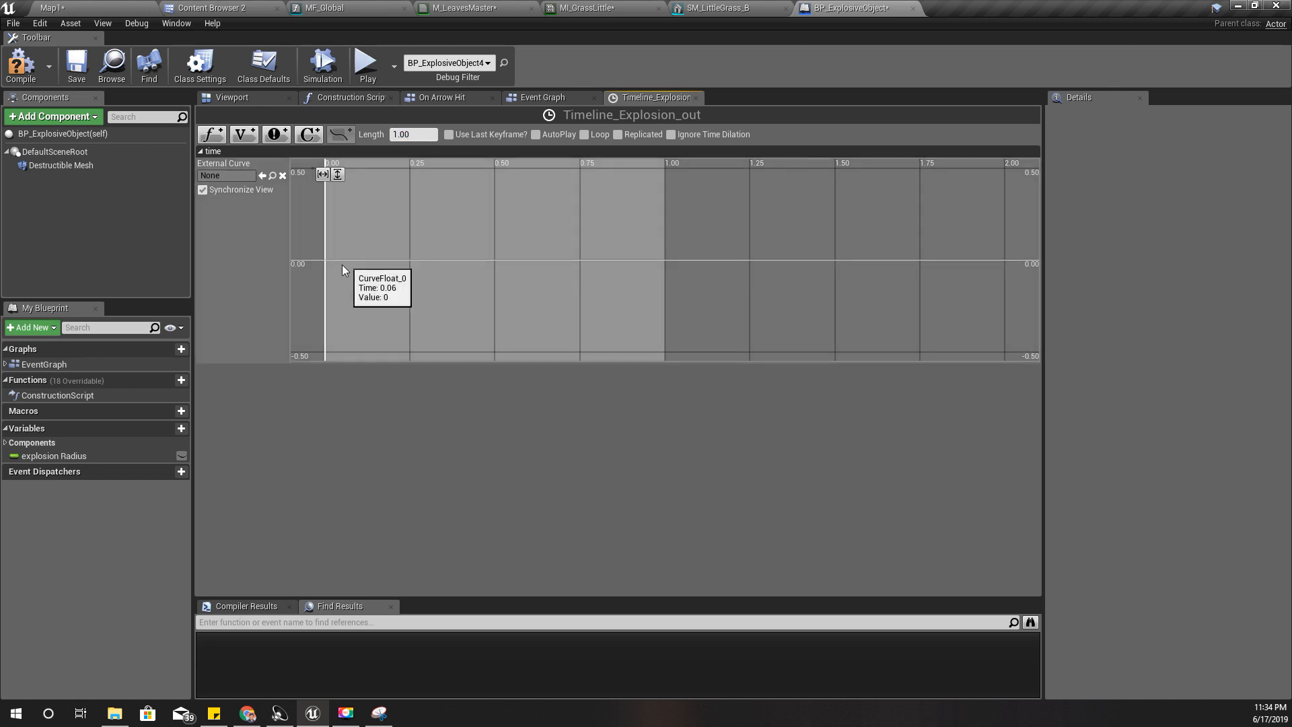
{"action": "left_click", "coordinate": [365, 282]}
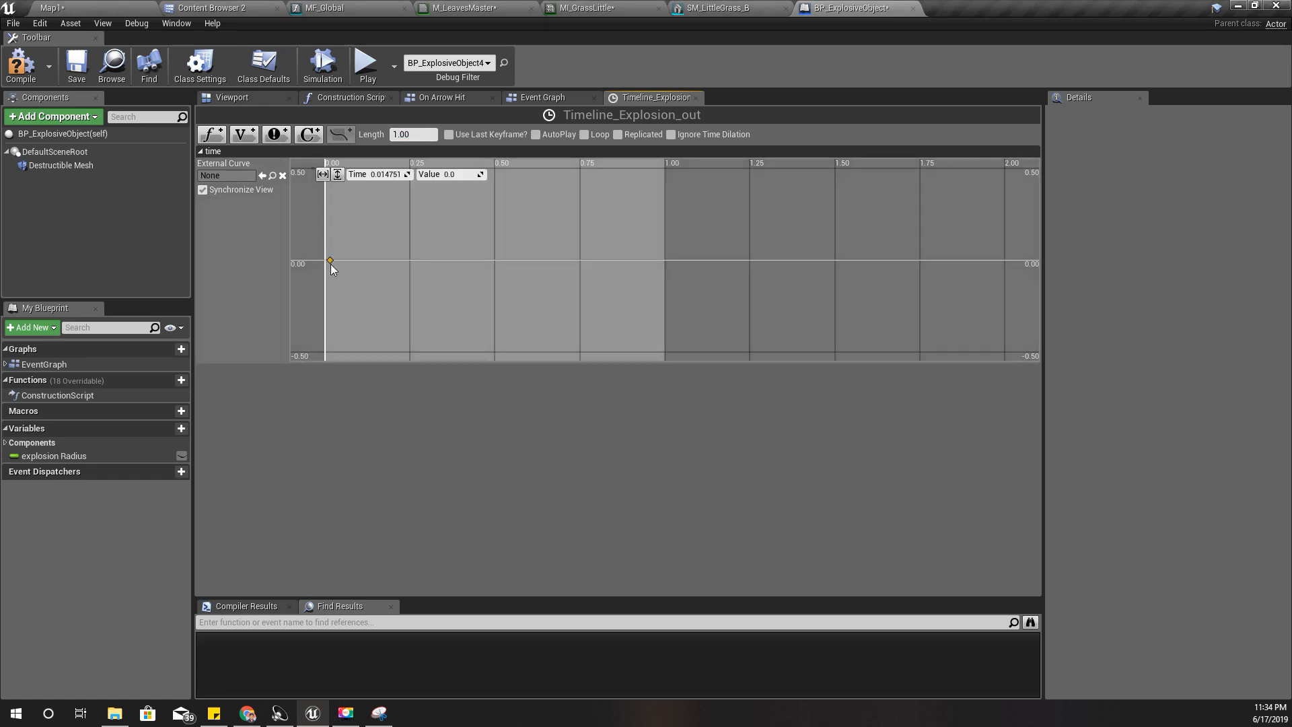
{"action": "left_click", "coordinate": [373, 174]}
{"action": "type", "text": "0"}
{"action": "key", "text": "Tab"}
Step: Add a second key to the time track at time 1 with value 1
{"action": "right_click", "coordinate": [664, 172]}
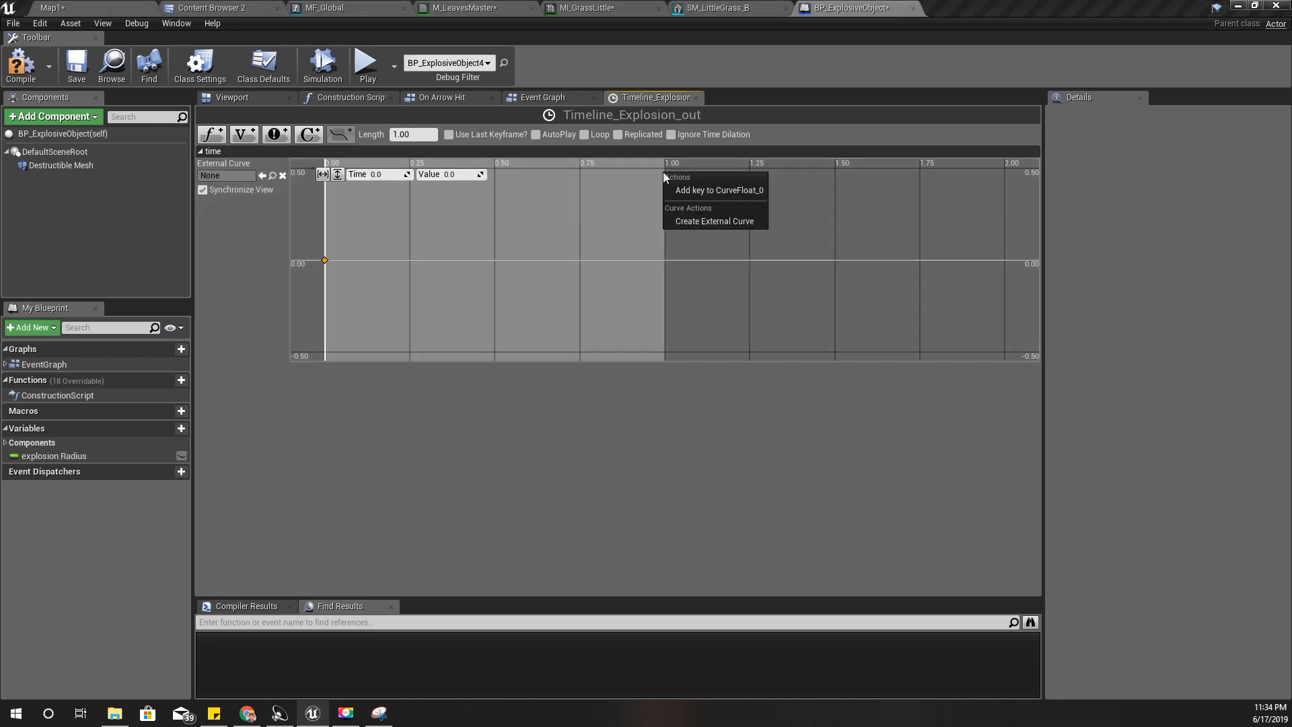
{"action": "left_click", "coordinate": [692, 195]}
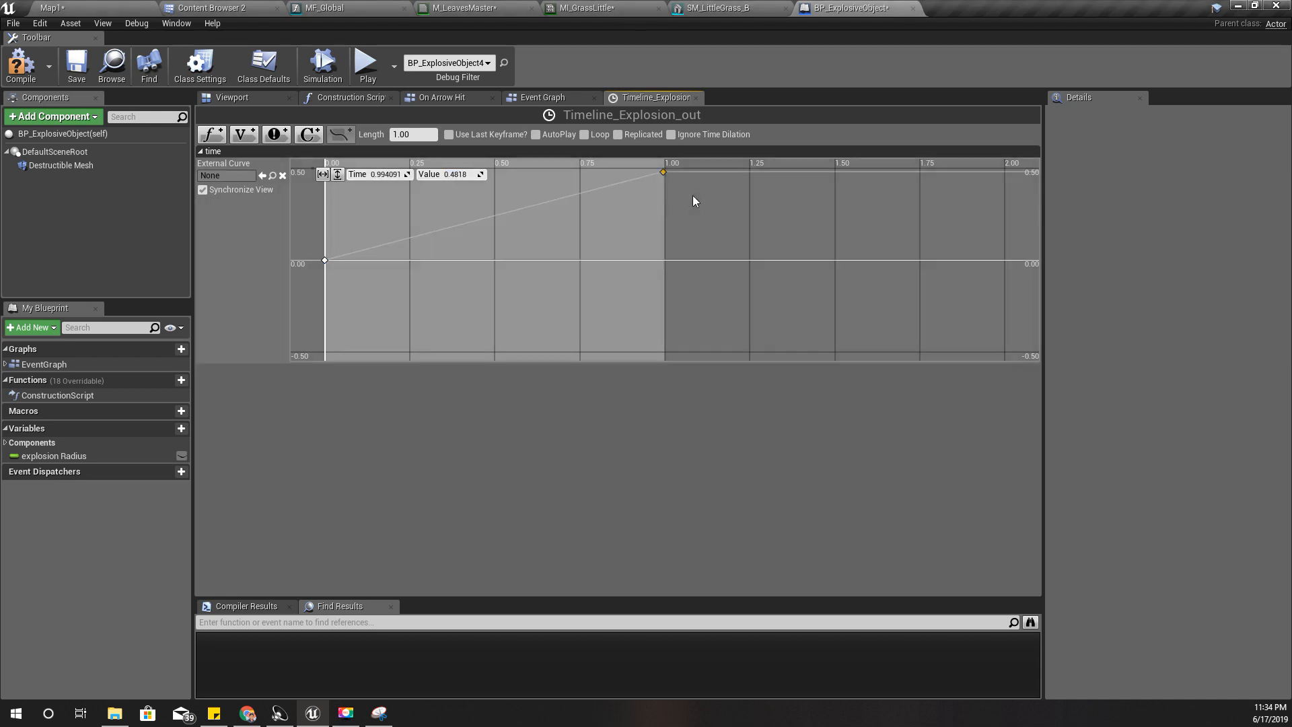
{"action": "left_click", "coordinate": [387, 175]}
{"action": "type", "text": "1"}
{"action": "key", "text": "Tab"}
{"action": "type", "text": "1"}
{"action": "key", "text": "Return"}
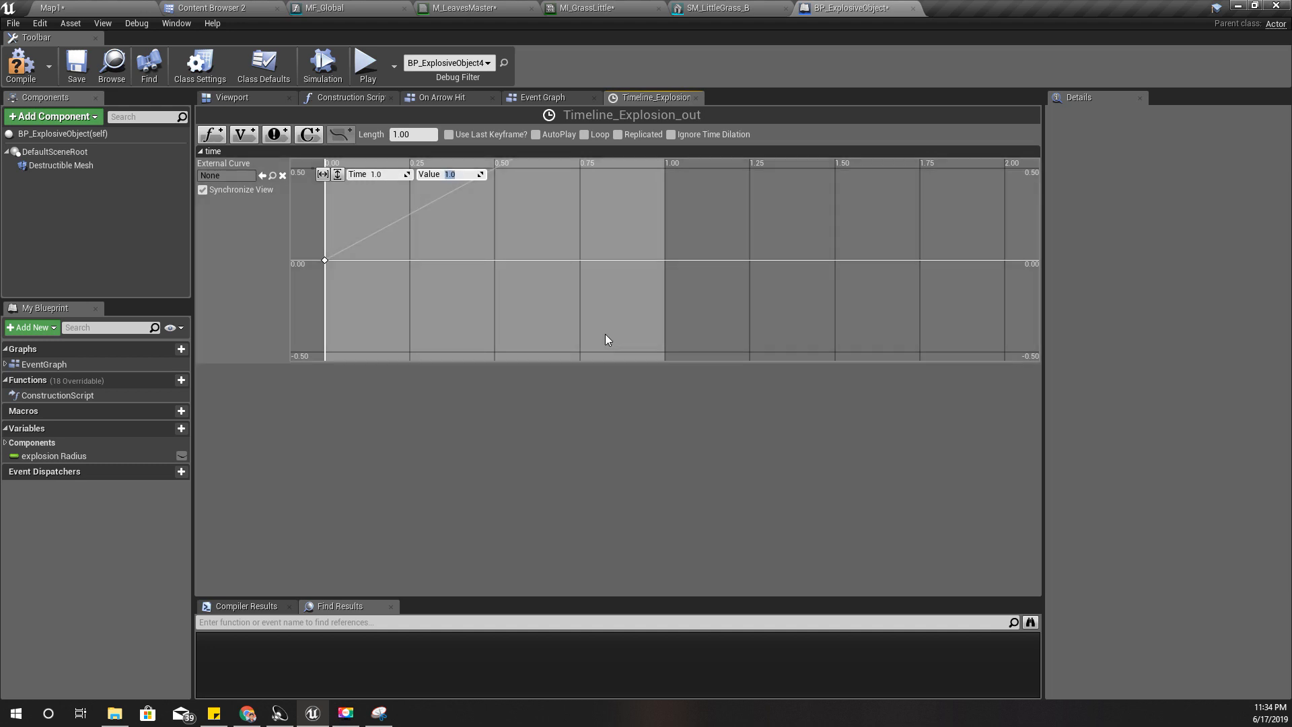
Step: Add a middle key to the curve, raise it to about time 0.39, value 0.78, and give it User interpolation
{"action": "scroll", "coordinate": [605, 328], "scroll_direction": "down", "scroll_amount": 7}
{"action": "right_click_drag", "start_coordinate": [590, 241], "coordinate": [487, 269]}
{"action": "left_click", "coordinate": [488, 260]}
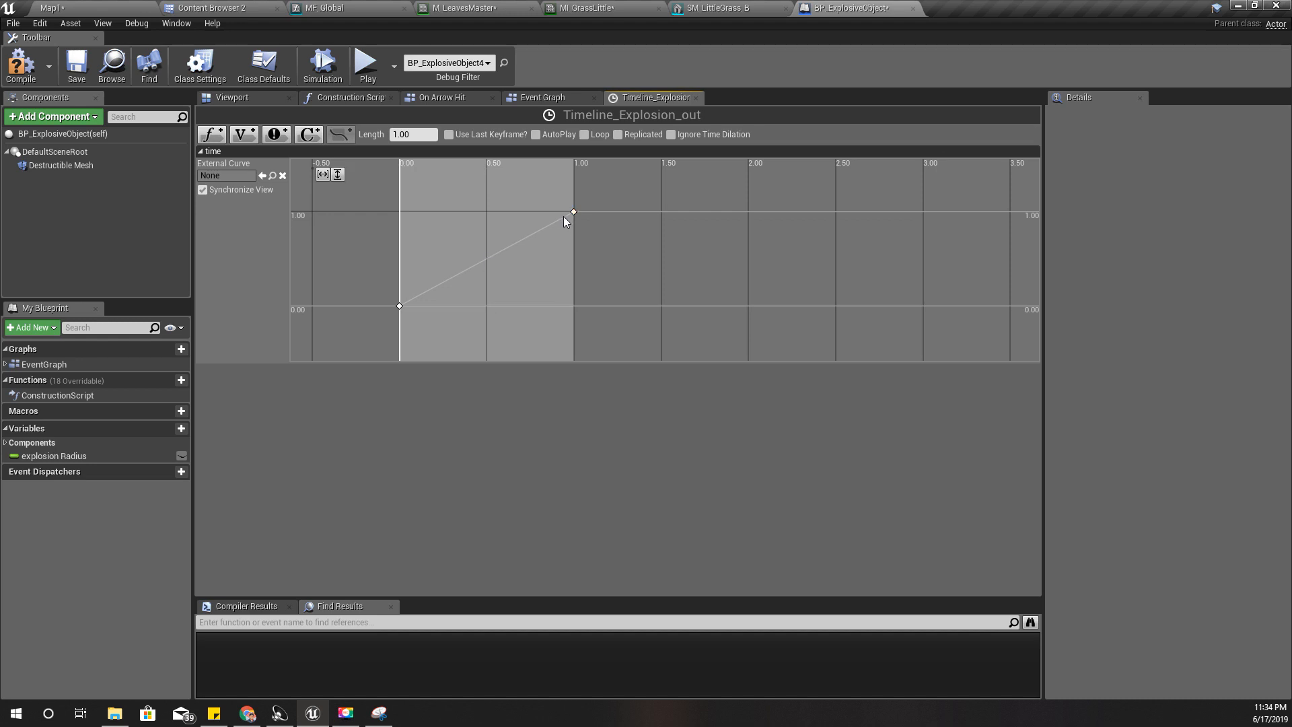
{"action": "right_click", "coordinate": [491, 256]}
{"action": "left_click", "coordinate": [515, 263]}
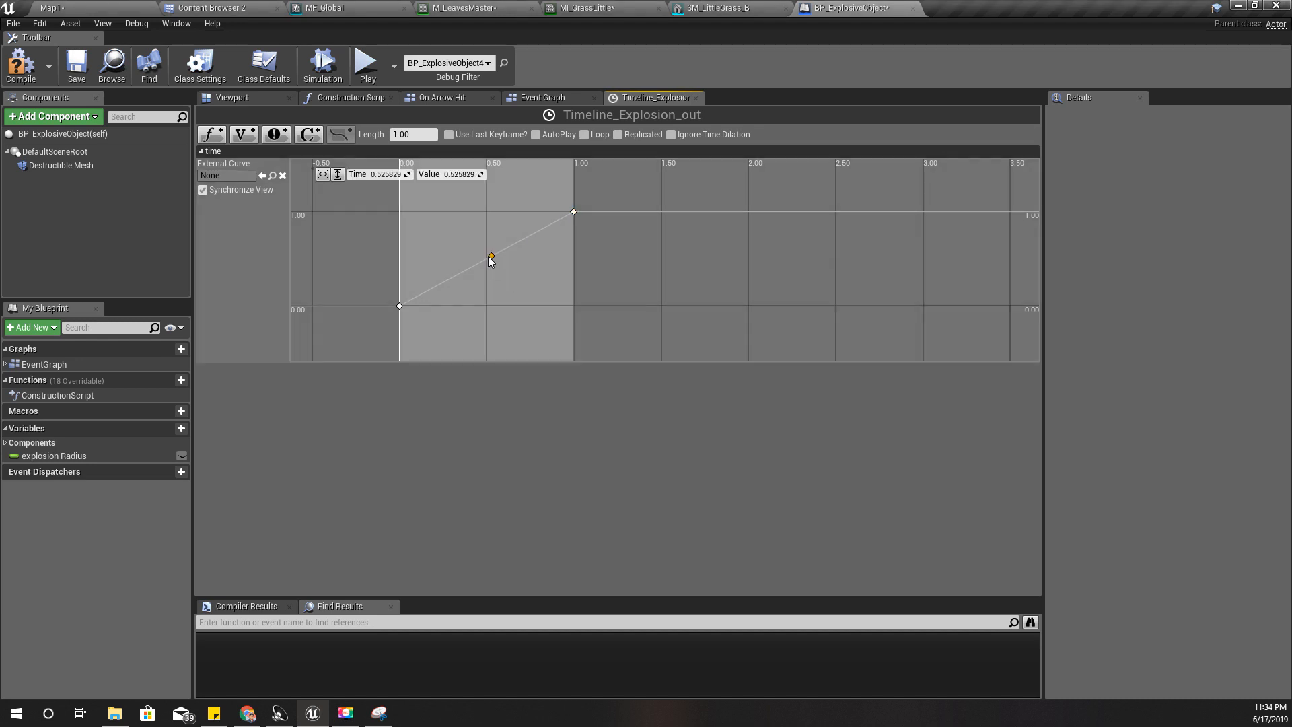
{"action": "left_click_drag", "start_coordinate": [491, 259], "coordinate": [468, 232]}
{"action": "right_click", "coordinate": [469, 232]}
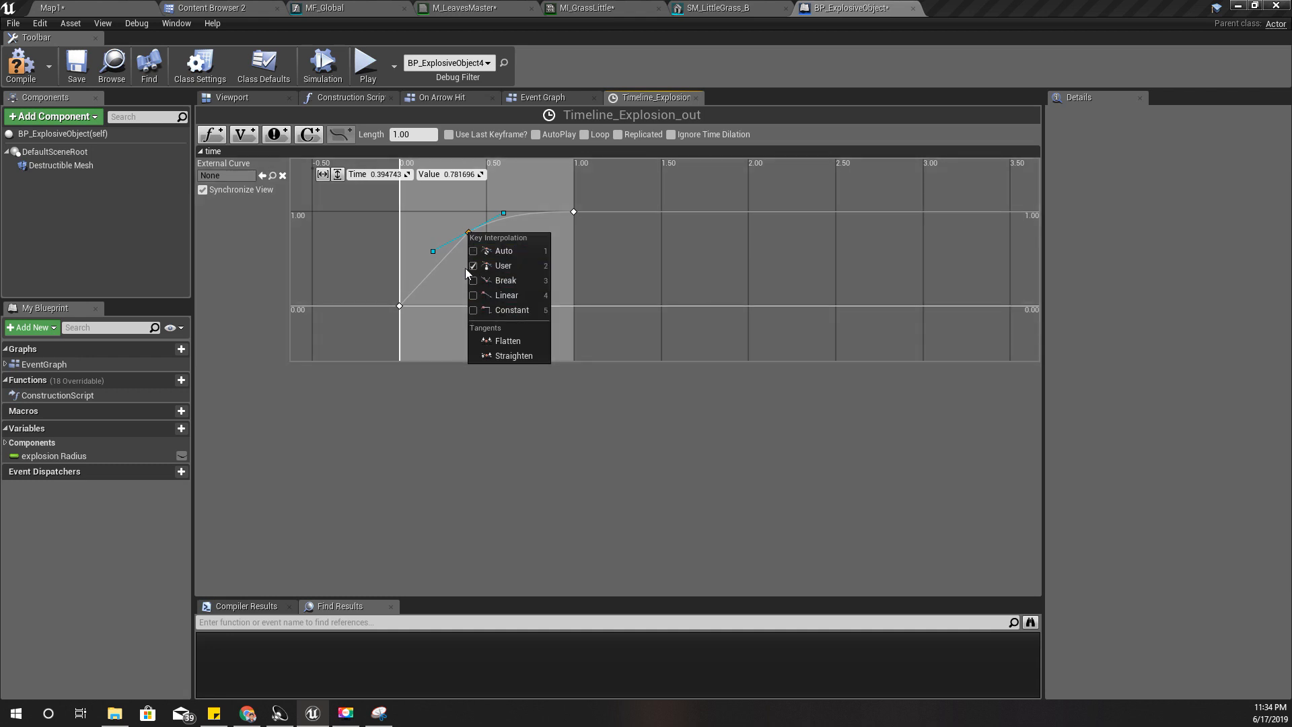
{"action": "left_click", "coordinate": [471, 266]}
Step: Fine-tune the middle key's position to about time 0.46, value 0.78, so the curve eases out
{"action": "left_click", "coordinate": [433, 251]}
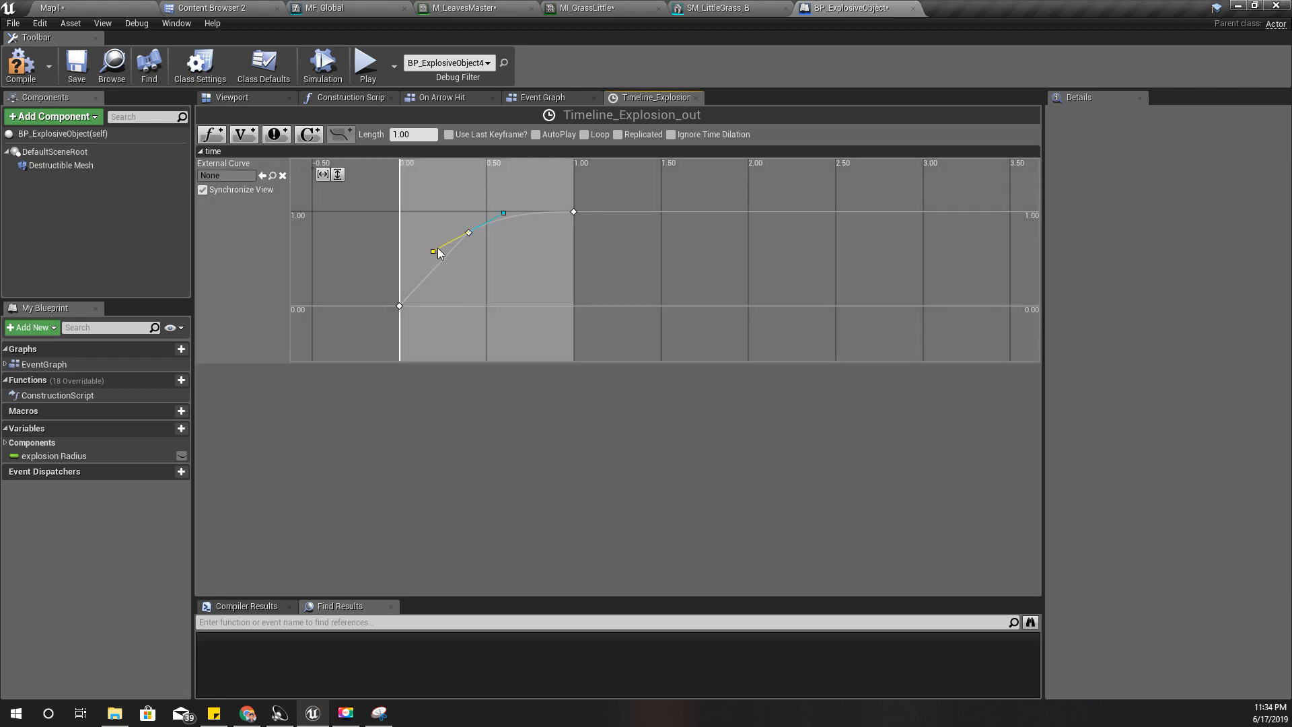
{"action": "left_click", "coordinate": [469, 233]}
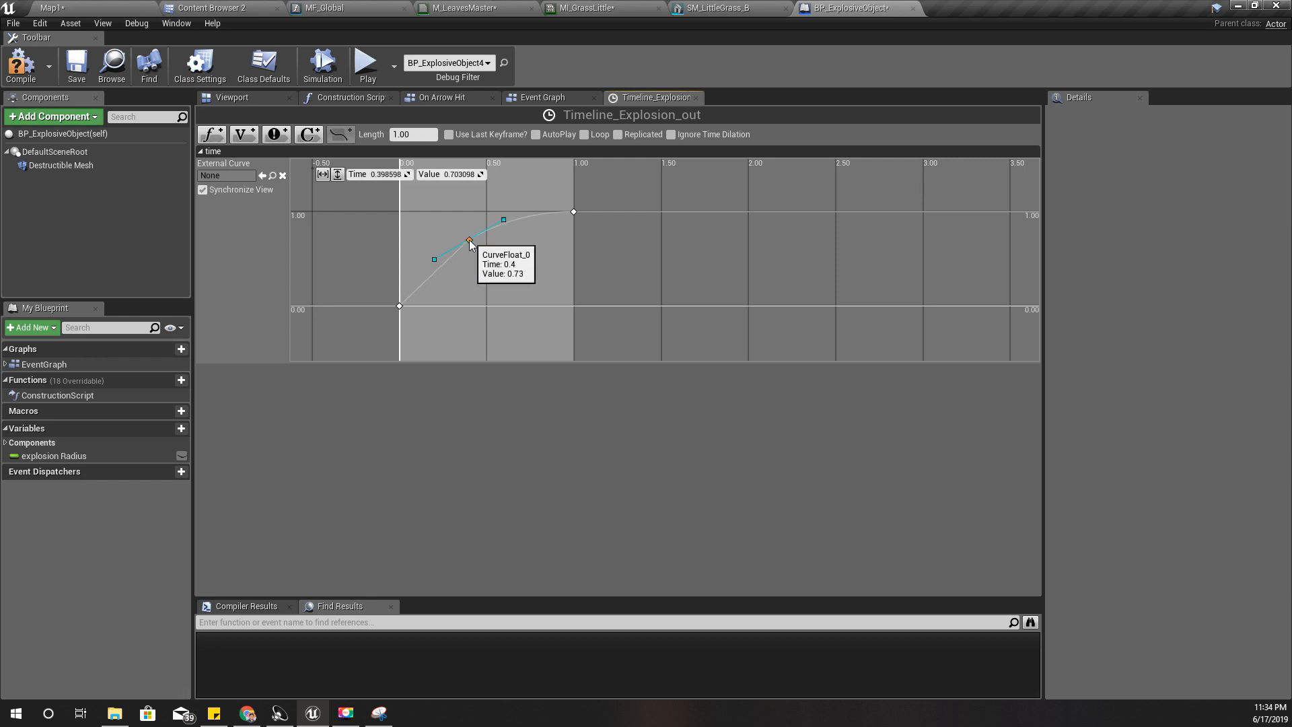
{"action": "scroll", "coordinate": [495, 253], "scroll_direction": "up", "scroll_amount": 2}
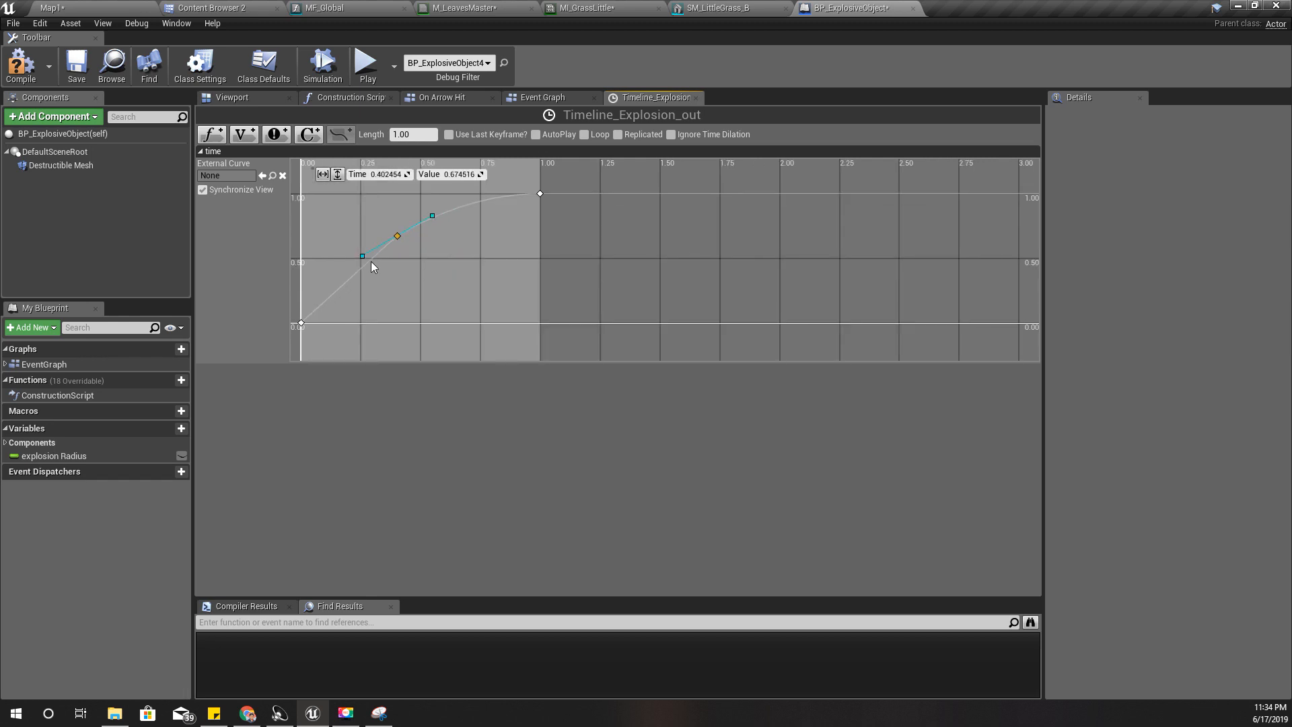
{"action": "left_click", "coordinate": [396, 273]}
{"action": "left_click", "coordinate": [398, 234]}
{"action": "left_click", "coordinate": [364, 263]}
{"action": "scroll", "coordinate": [397, 277], "scroll_direction": "down", "scroll_amount": 1}
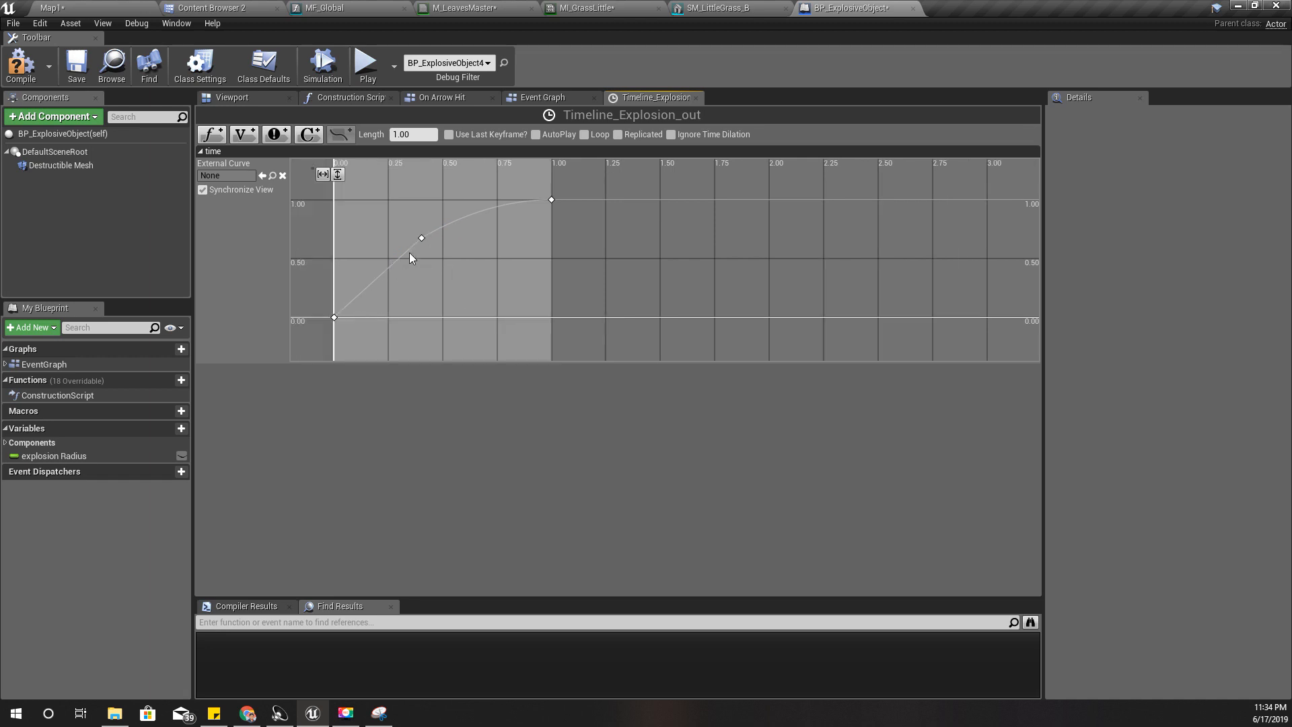
{"action": "mouse_move", "coordinate": [423, 239]}
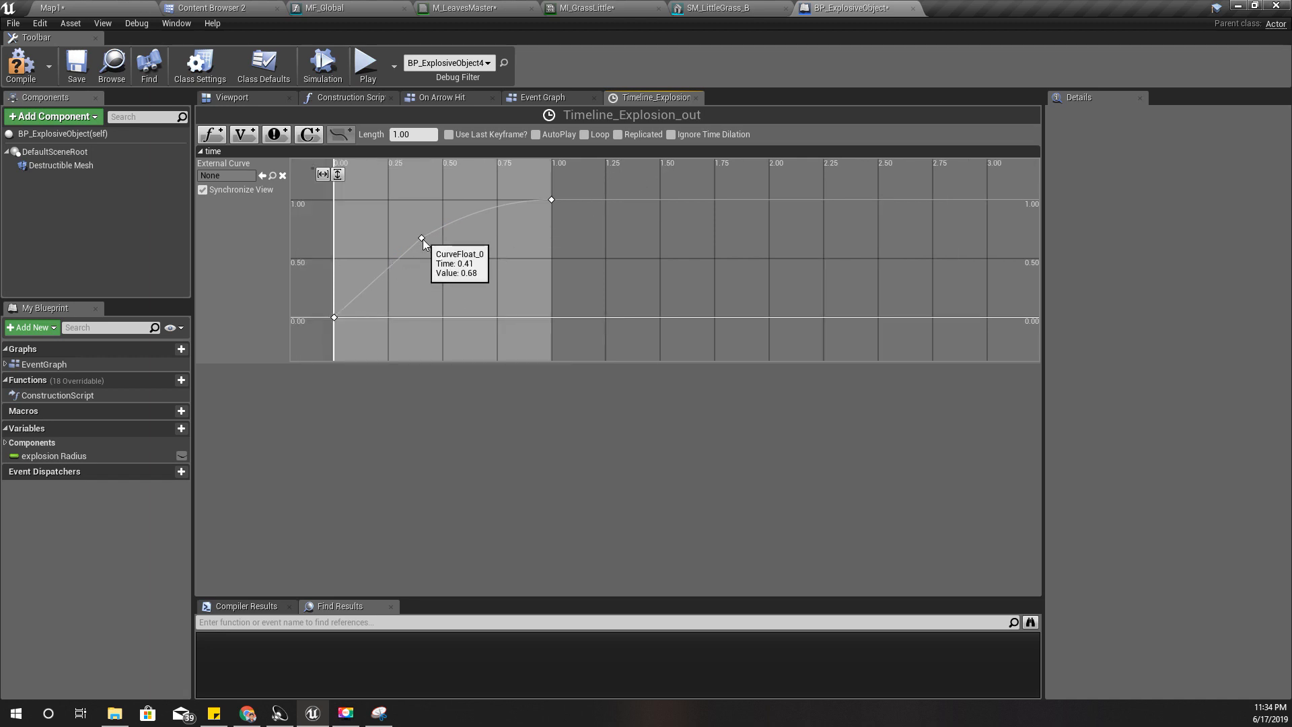
{"action": "mouse_move", "coordinate": [423, 240]}
{"action": "left_mouse_down"}
{"action": "mouse_move", "coordinate": [439, 215]}
{"action": "mouse_move", "coordinate": [434, 230]}
{"action": "left_mouse_up"}
{"action": "scroll", "coordinate": [535, 265], "scroll_direction": "down", "scroll_amount": 2}
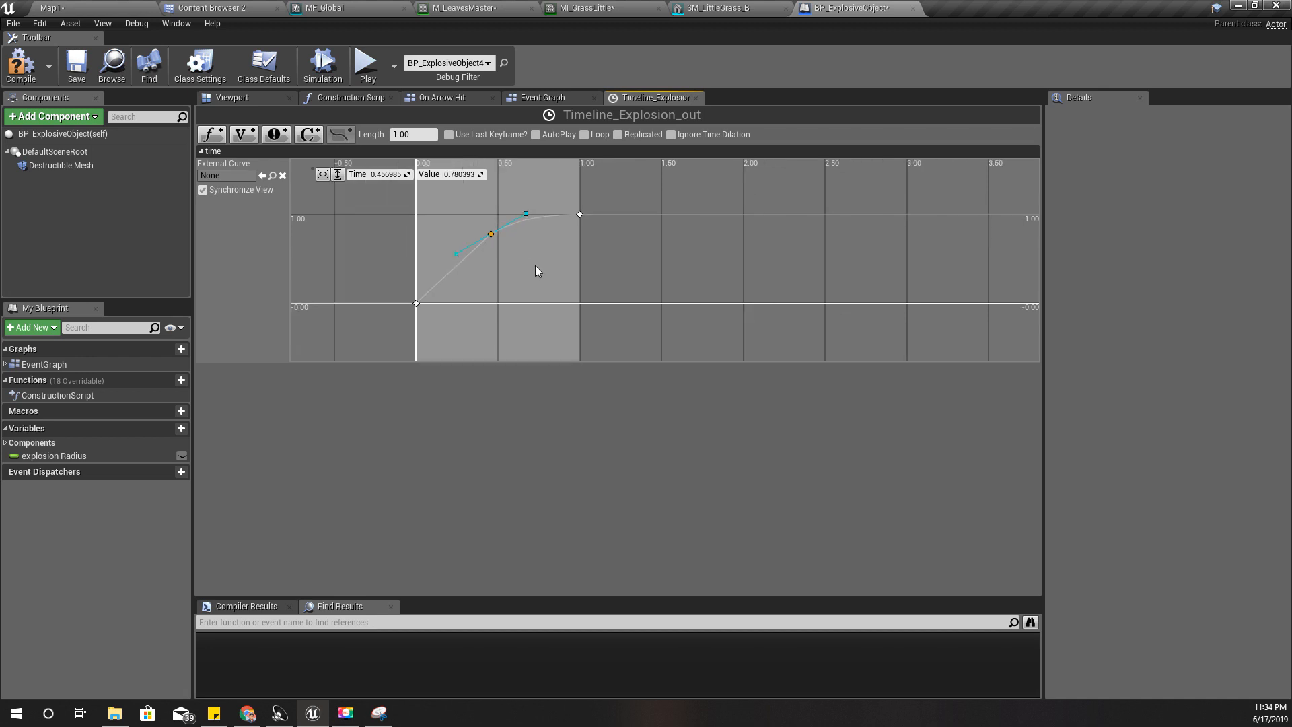
Step: Lower the middle key of the timeline's time curve slightly and compile the blueprint
{"action": "scroll", "coordinate": [512, 264], "scroll_direction": "up", "scroll_amount": 1}
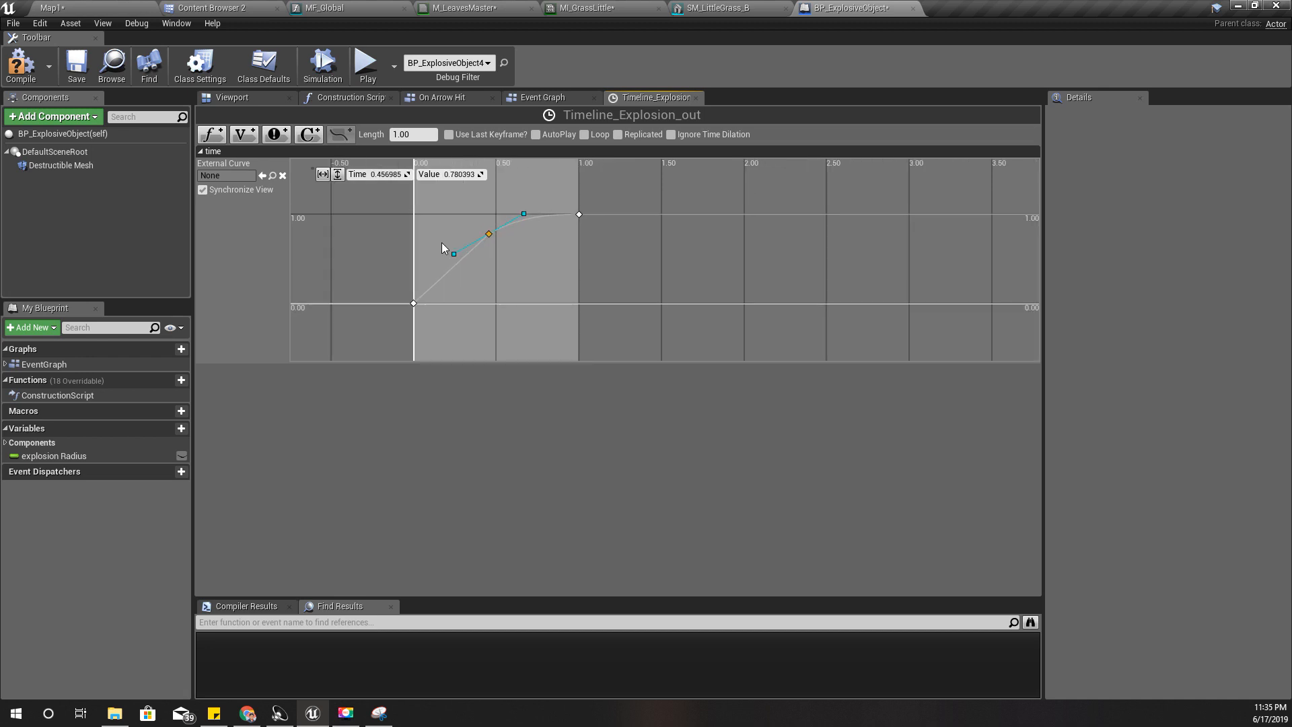
{"action": "left_click_drag", "start_coordinate": [487, 234], "coordinate": [488, 240]}
{"action": "left_click", "coordinate": [20, 65]}
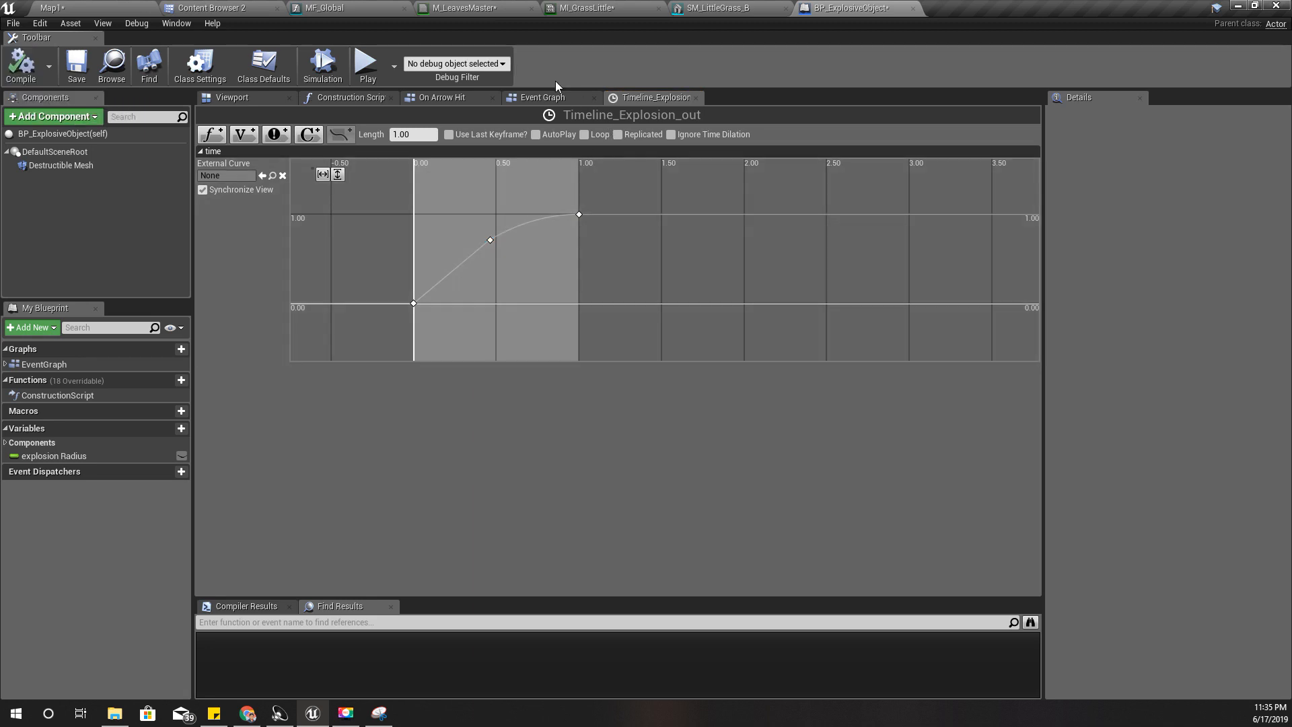
Step: Make room before the Set Scalar Parameter Value node in the Event Graph and add a float * float node fed by the timeline's Time output
{"action": "left_click", "coordinate": [538, 98]}
{"action": "right_click_drag", "start_coordinate": [842, 468], "coordinate": [687, 464]}
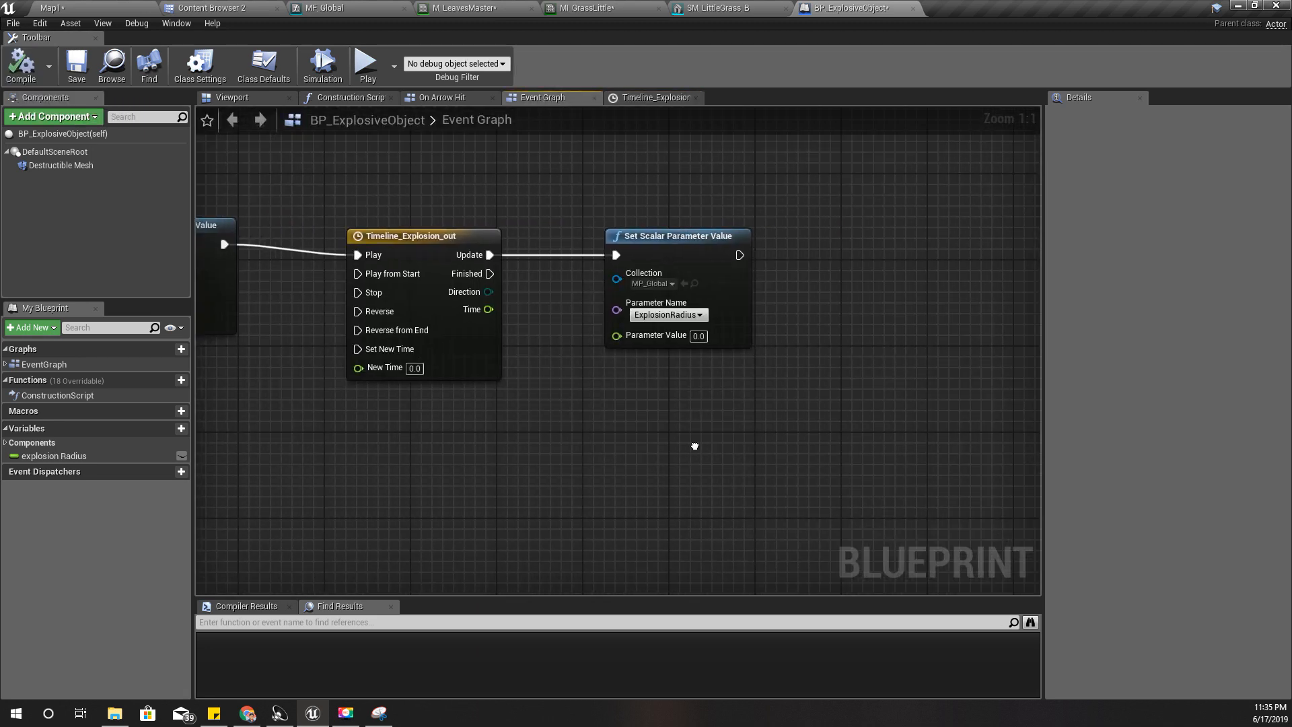
{"action": "left_click_drag", "start_coordinate": [679, 236], "coordinate": [783, 236]}
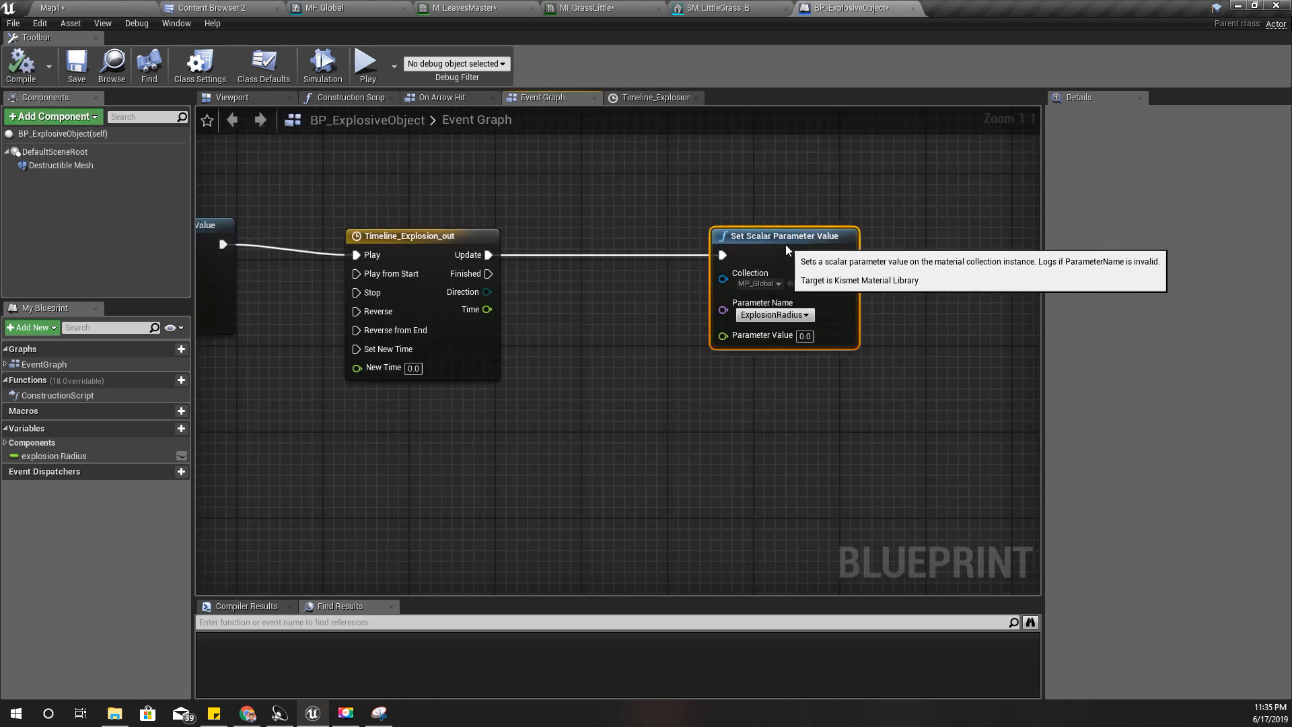
{"action": "left_click_drag", "start_coordinate": [487, 309], "coordinate": [532, 317]}
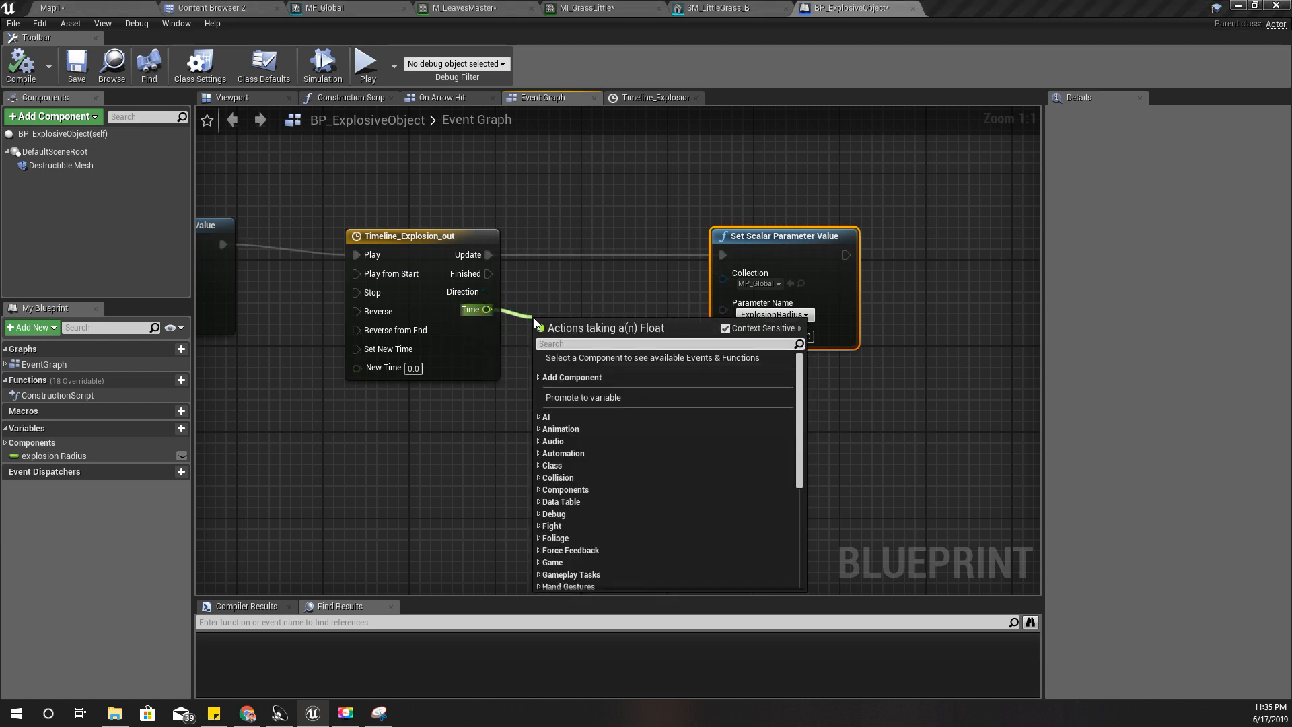
{"action": "type", "text": "*"}
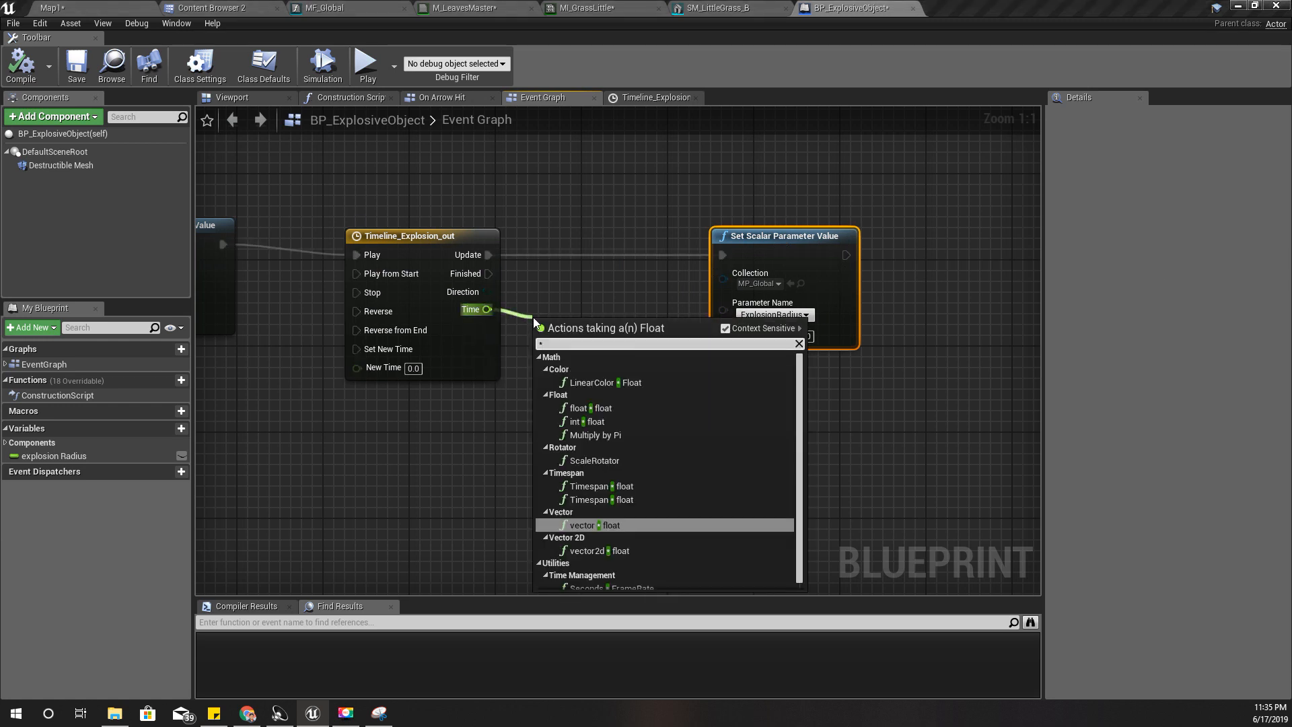
{"action": "key", "text": "Up"}
{"action": "key", "text": "Up"}
{"action": "key", "text": "Up"}
{"action": "key", "text": "Up"}
{"action": "key", "text": "Up"}
{"action": "key", "text": "Up"}
{"action": "key", "text": "Return"}
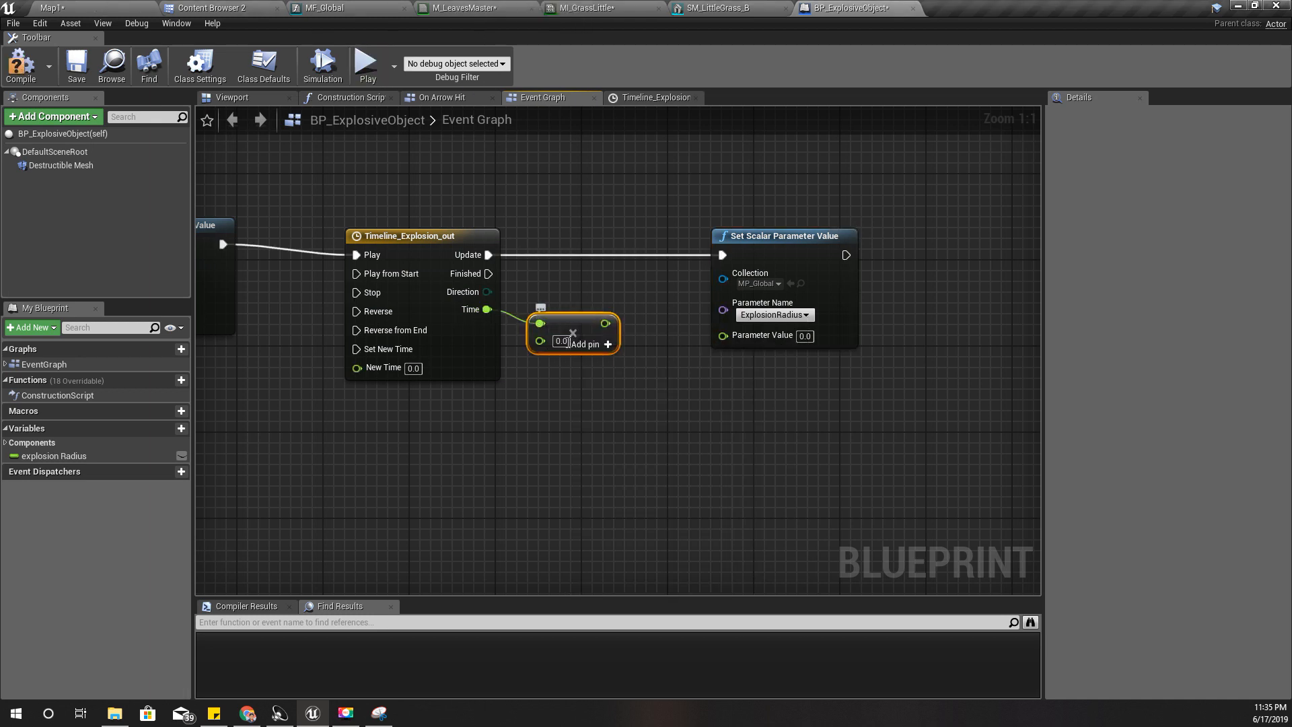
Step: Set the multiply node's second input to 500 and connect its result to the ExplosionRadius node's Parameter Value
{"action": "left_click", "coordinate": [563, 341]}
{"action": "key", "text": "Return"}
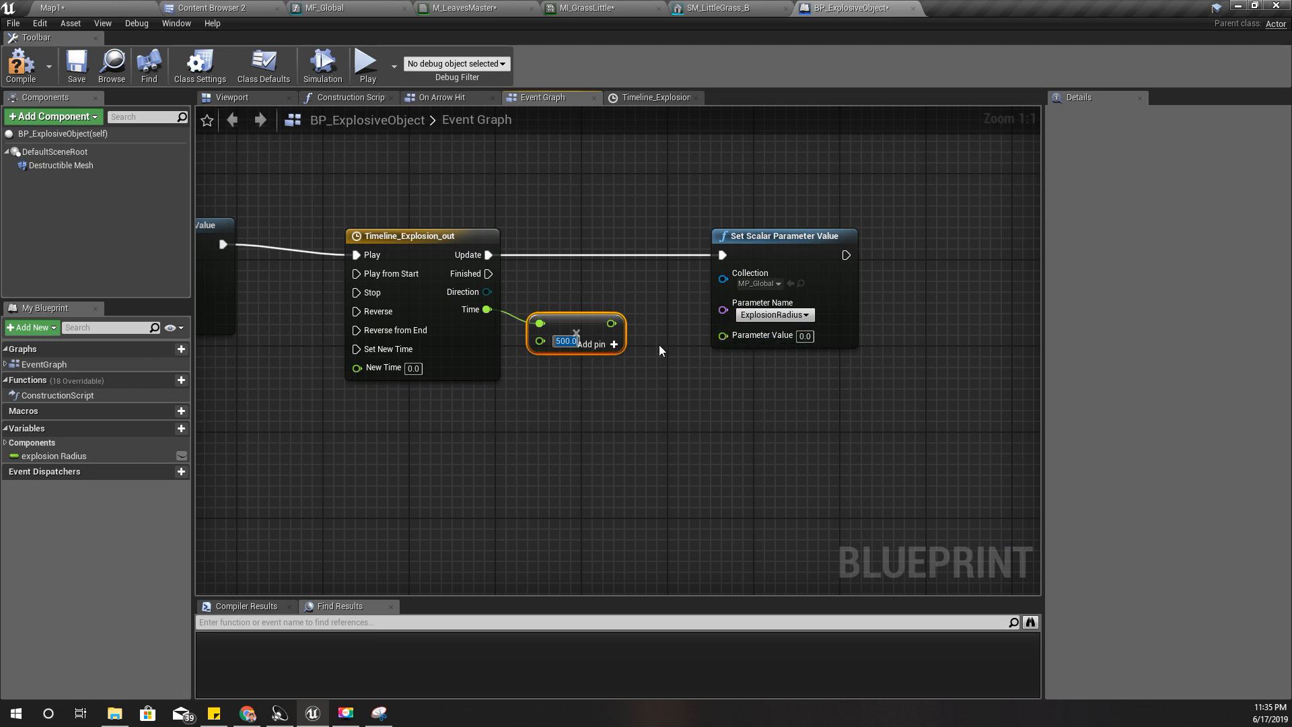
{"action": "left_click_drag", "start_coordinate": [611, 324], "coordinate": [723, 335]}
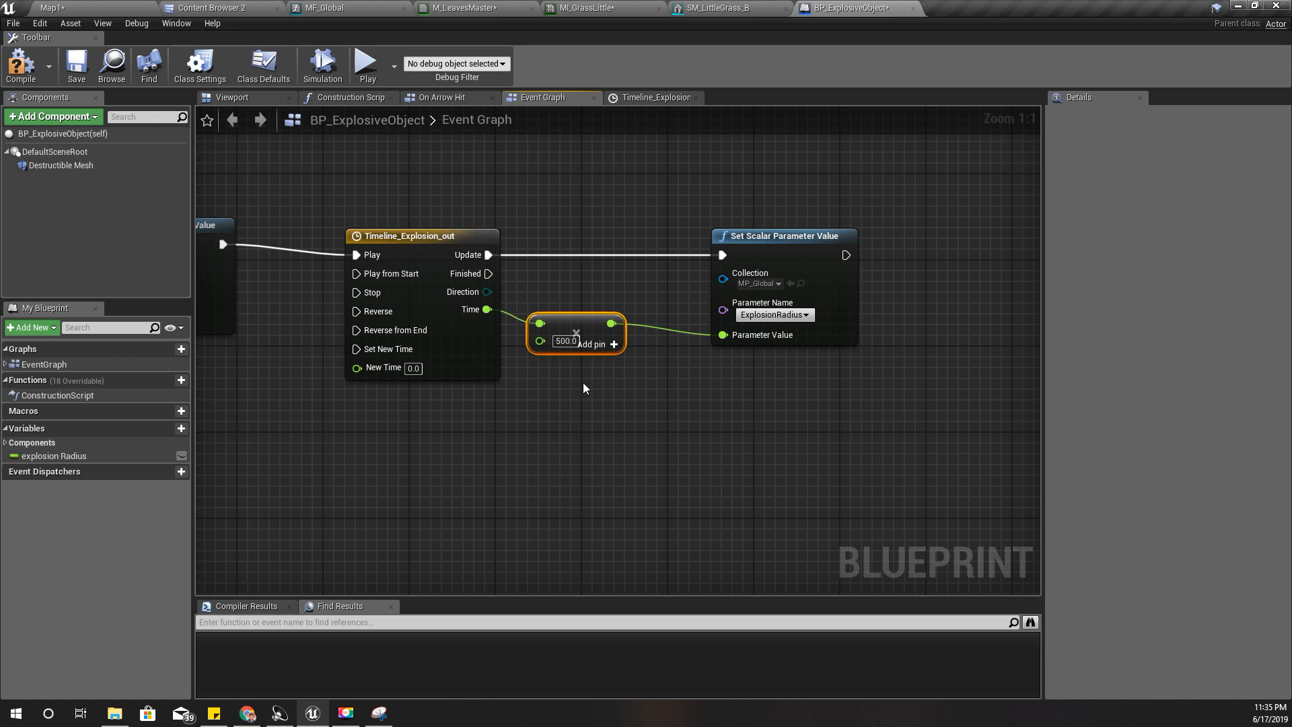
Step: Duplicate the Timeline_Explosion_out node, place the copy below the original, and check its copied curve
{"action": "left_click", "coordinate": [412, 240]}
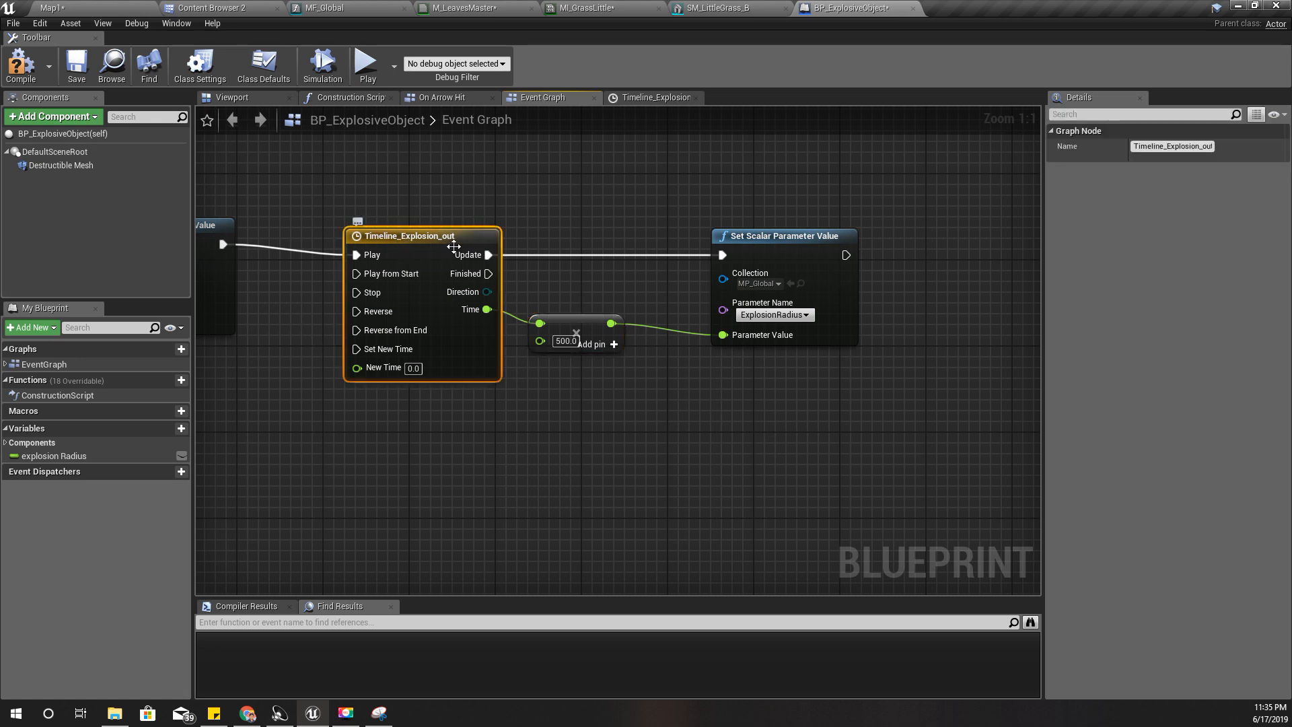
{"action": "key", "text": "ctrl+v"}
{"action": "left_click_drag", "start_coordinate": [548, 261], "coordinate": [443, 475]}
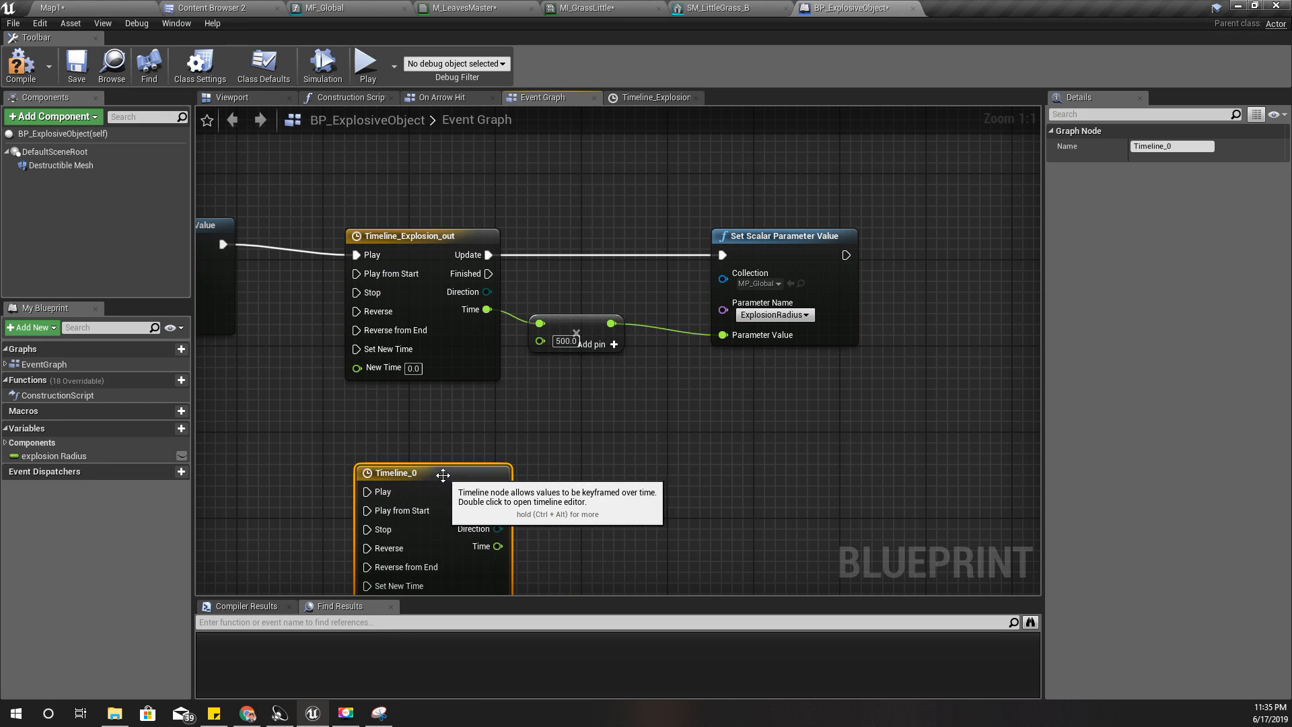
{"action": "double_click", "coordinate": [443, 475]}
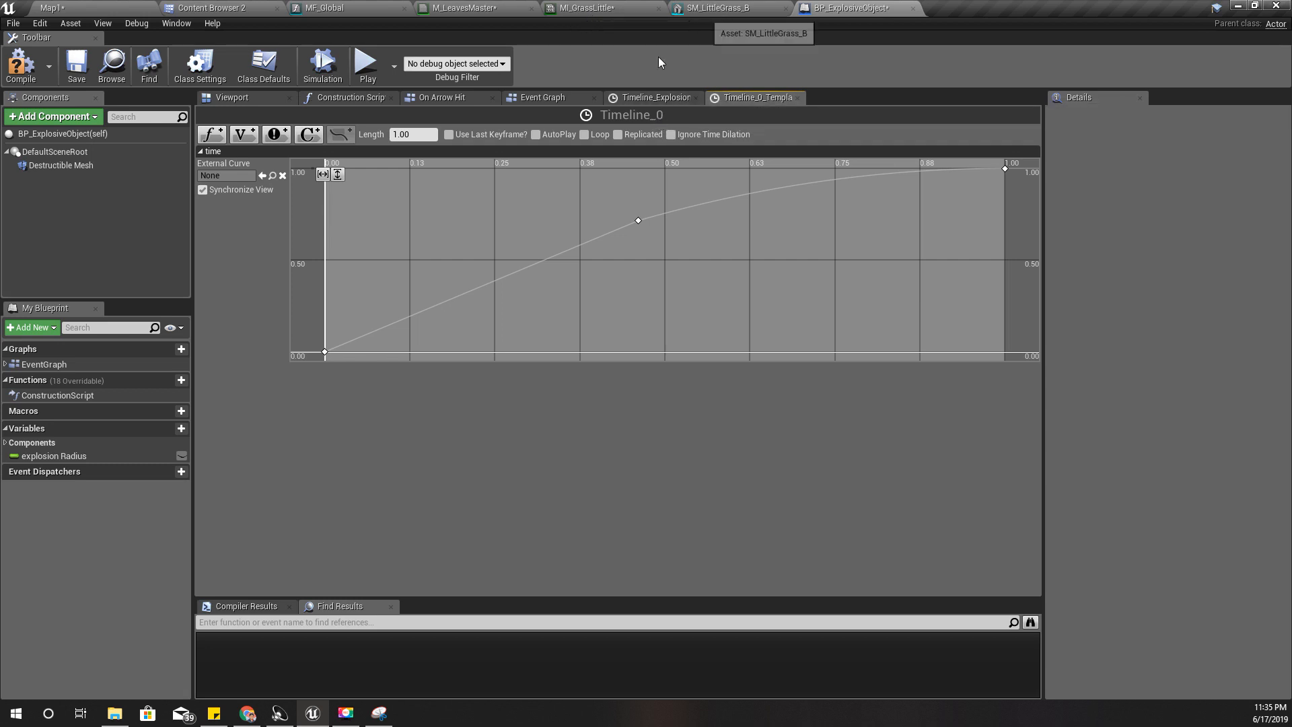
{"action": "left_click", "coordinate": [543, 99]}
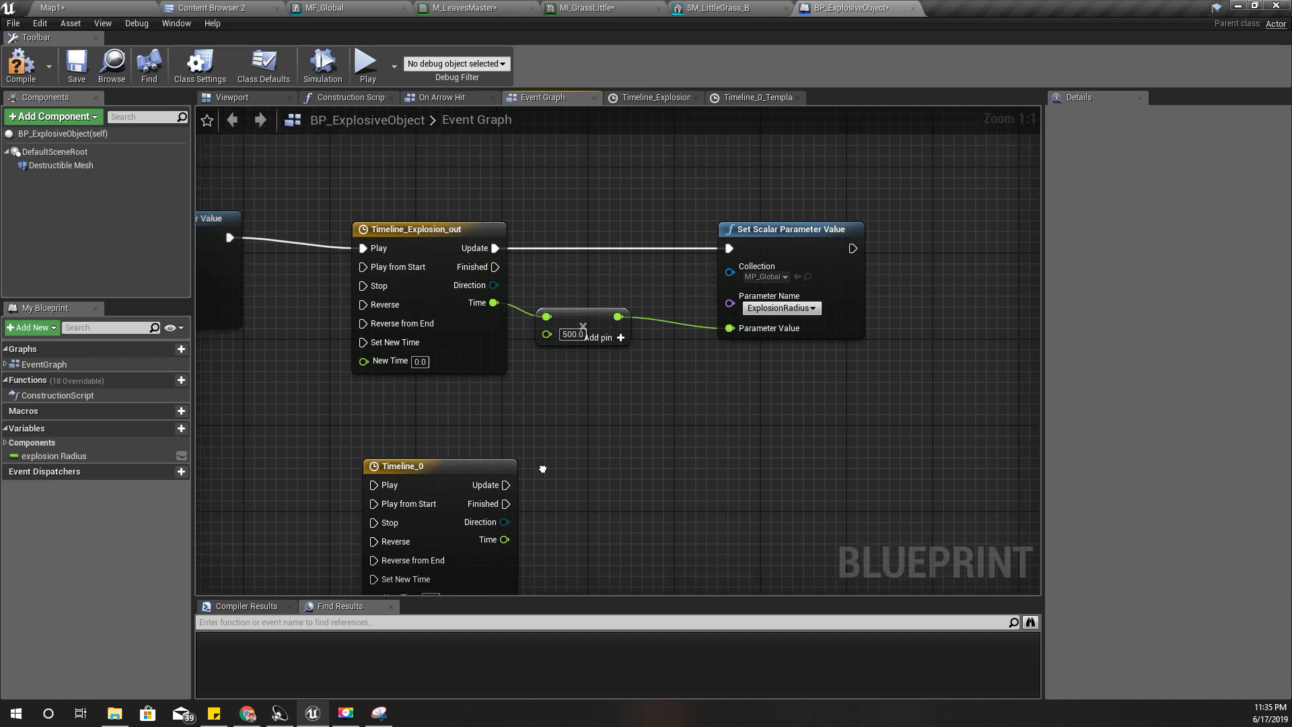
{"action": "right_click_drag", "start_coordinate": [543, 469], "coordinate": [559, 327]}
{"action": "left_click_drag", "start_coordinate": [522, 398], "coordinate": [549, 403]}
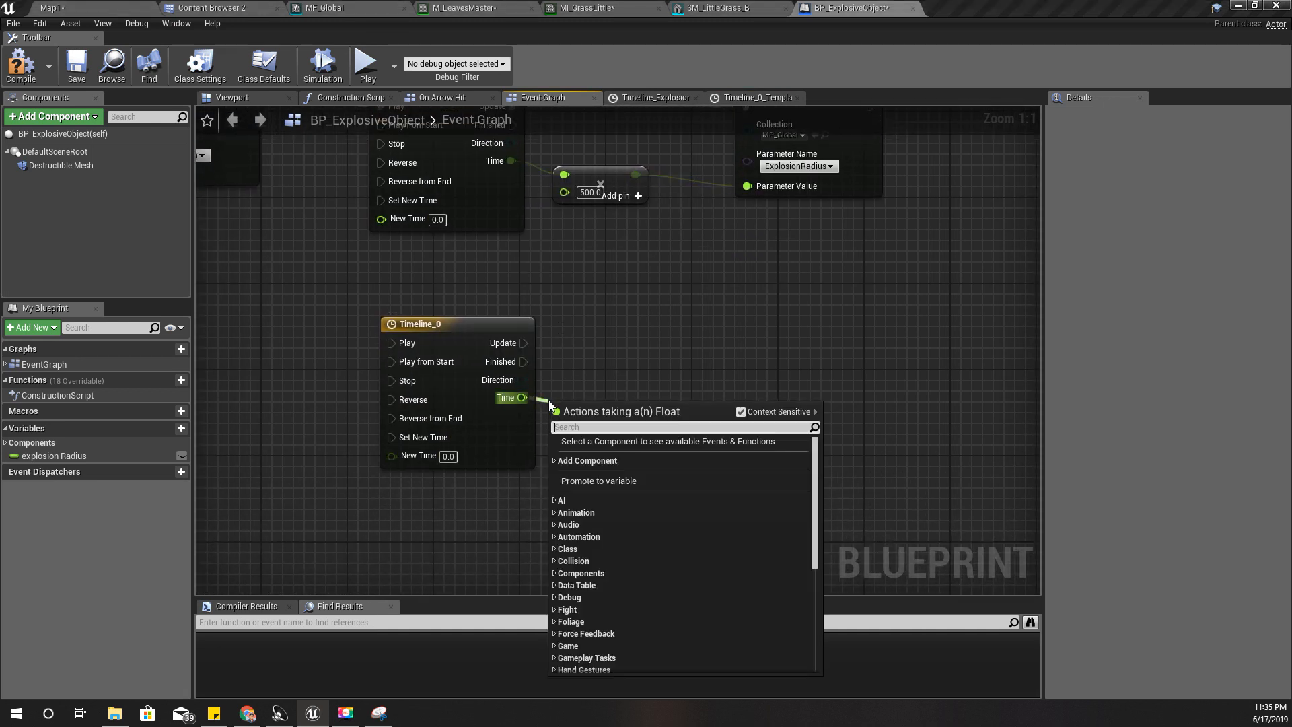
{"action": "type", "text": "*"}
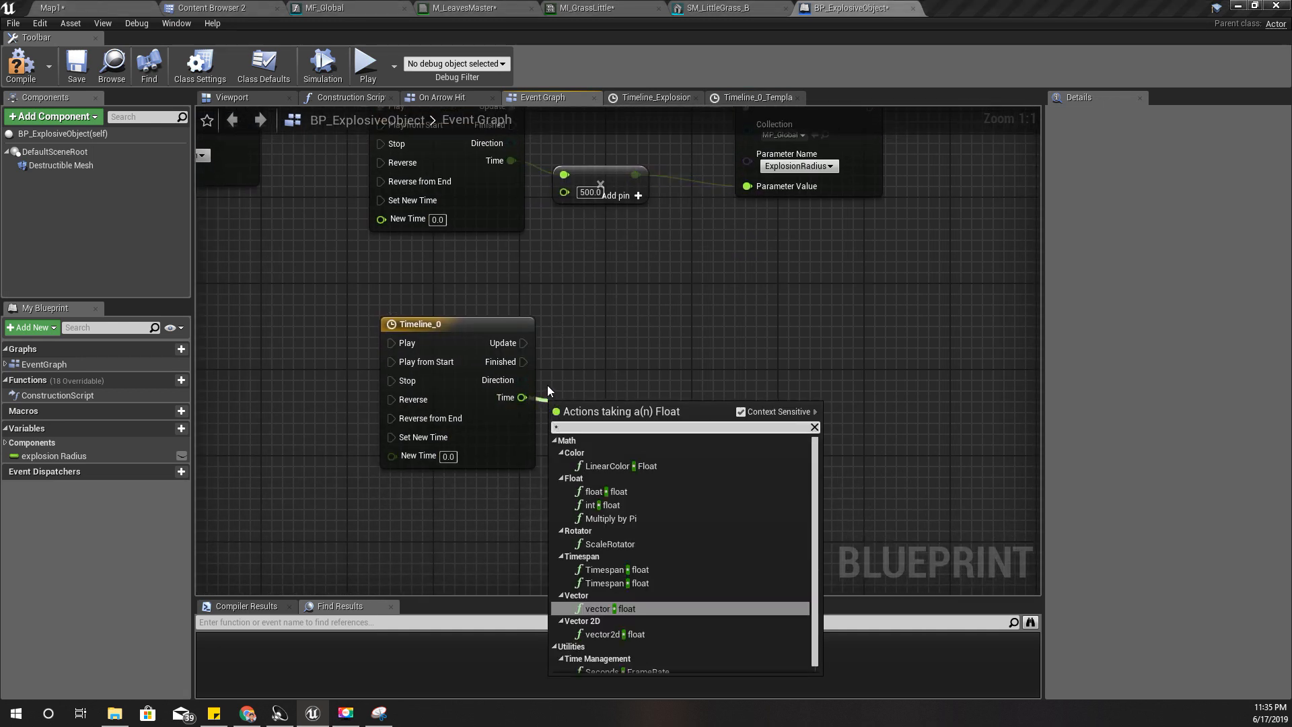
{"action": "key", "text": "Up"}
{"action": "key", "text": "Up"}
{"action": "key", "text": "Up"}
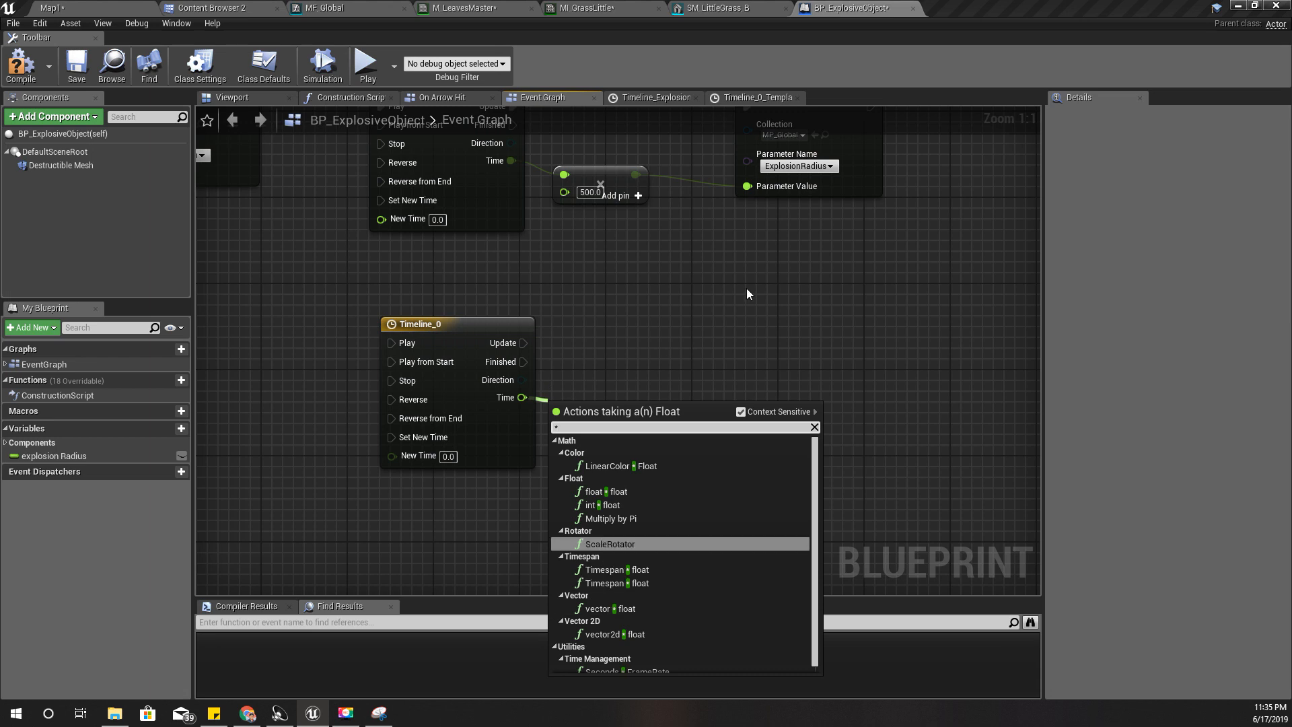
{"action": "left_click", "coordinate": [681, 319]}
Step: Add a float - float node fed by the duplicated timeline's Time output
{"action": "left_click_drag", "start_coordinate": [520, 399], "coordinate": [557, 394]}
{"action": "type", "text": "-"}
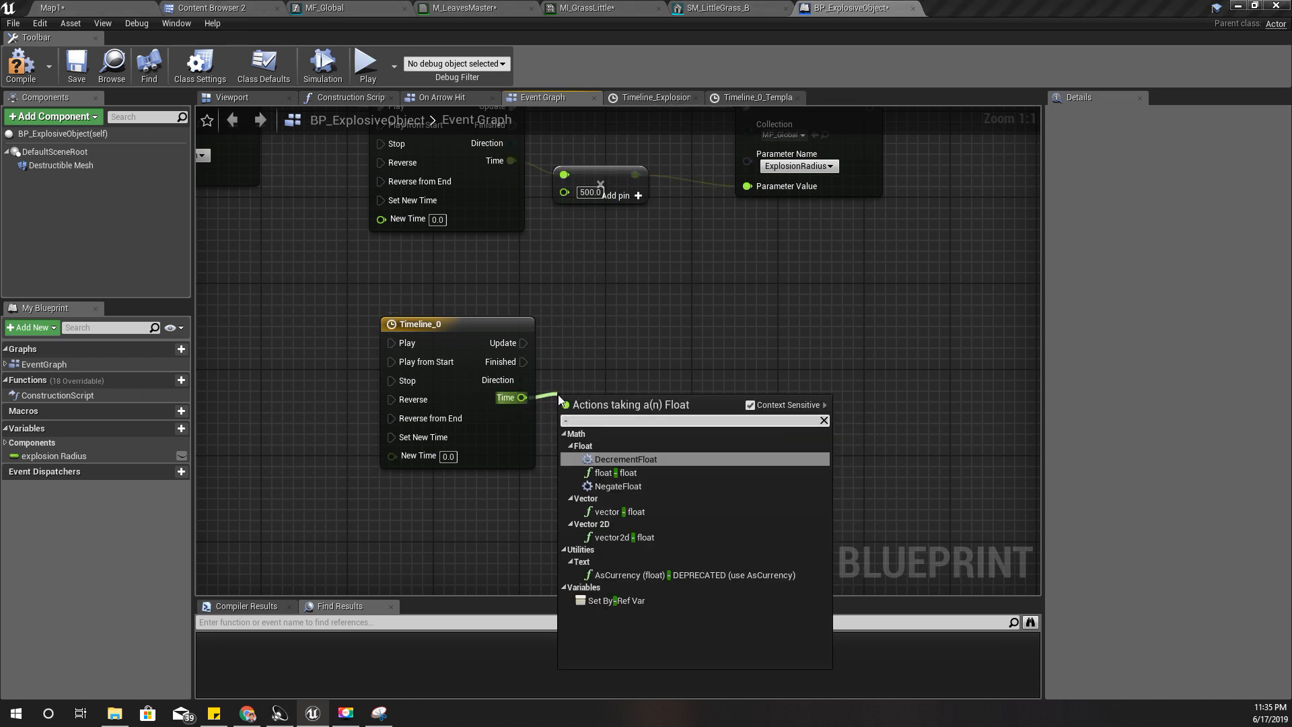
{"action": "key", "text": "Down"}
{"action": "key", "text": "Return"}
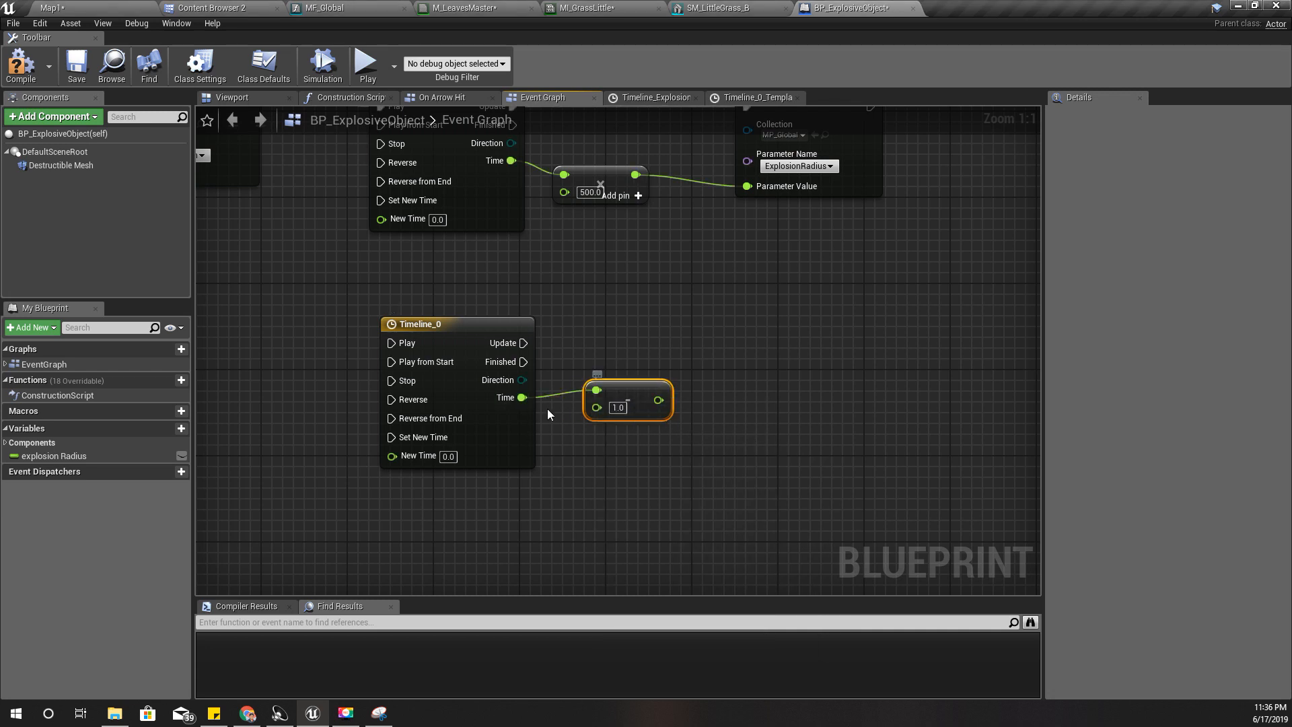
Step: Rewire the subtract node so Time feeds only its second input, and set its first input to 1
{"action": "left_click_drag", "start_coordinate": [596, 407], "coordinate": [522, 398]}
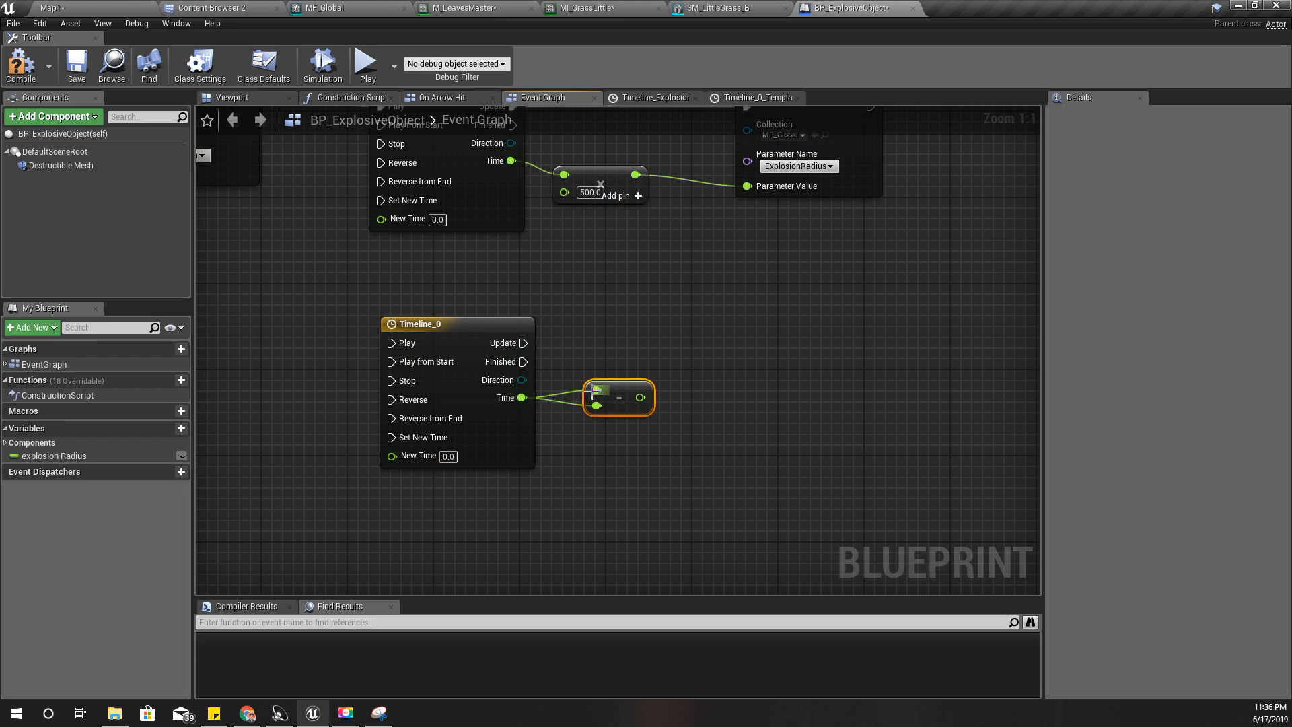
{"action": "right_click", "coordinate": [595, 390]}
{"action": "left_click", "coordinate": [646, 421]}
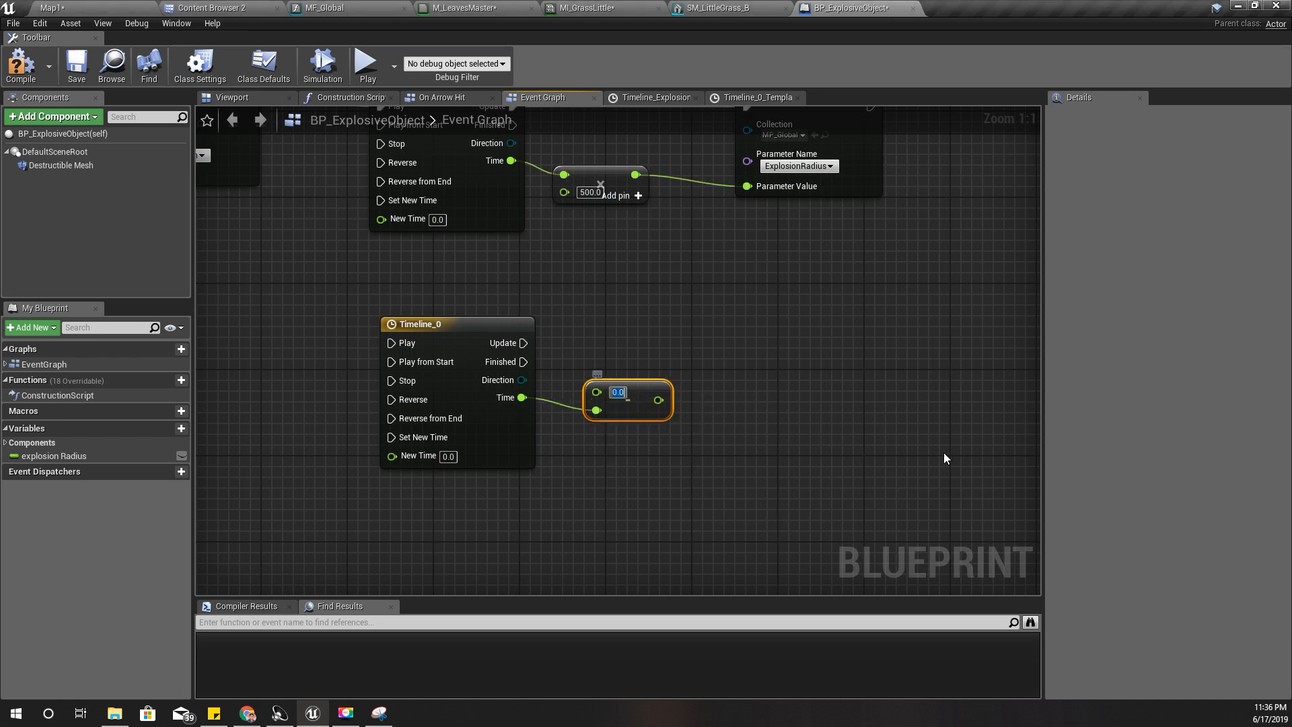
{"action": "type", "text": "1"}
Step: Add a Clamp (float) node fed by the subtract node's result
{"action": "right_click_drag", "start_coordinate": [784, 304], "coordinate": [744, 384]}
{"action": "left_click_drag", "start_coordinate": [619, 479], "coordinate": [654, 478]}
{"action": "type", "text": "clamp"}
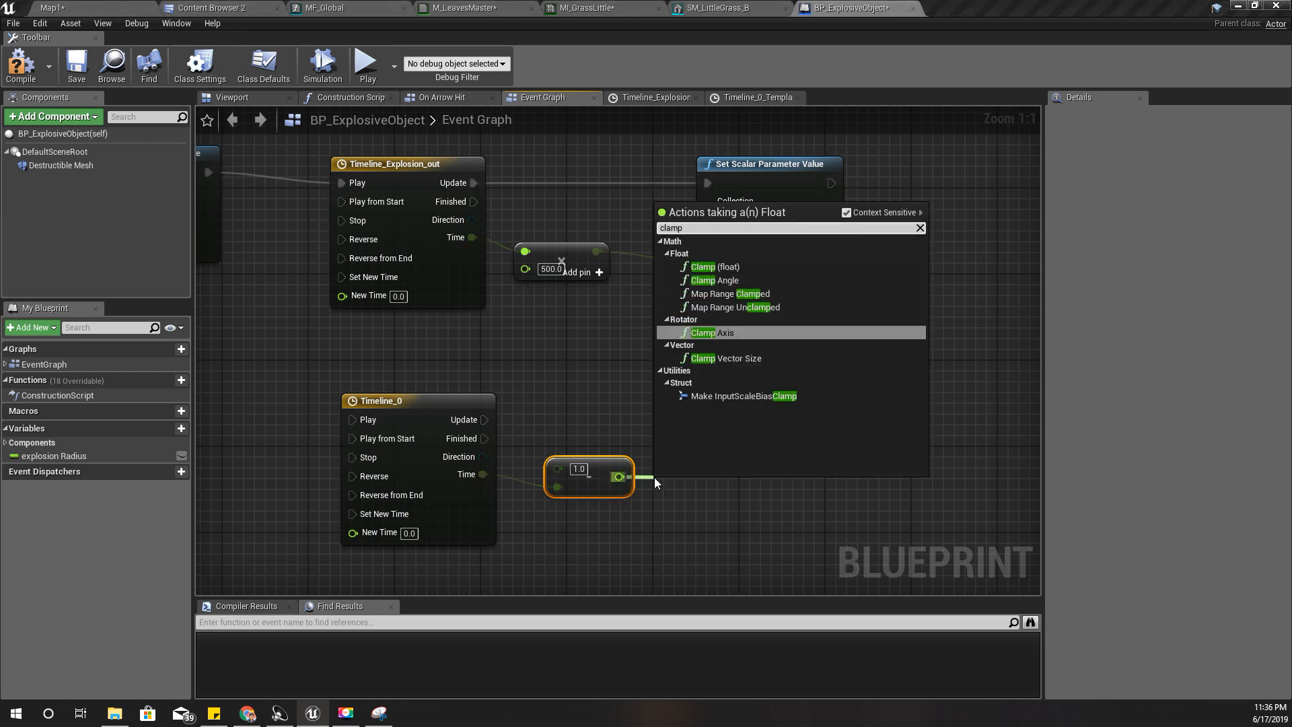
{"action": "key", "text": "Up"}
{"action": "key", "text": "Up"}
{"action": "key", "text": "Up"}
{"action": "key", "text": "Up"}
{"action": "key", "text": "Return"}
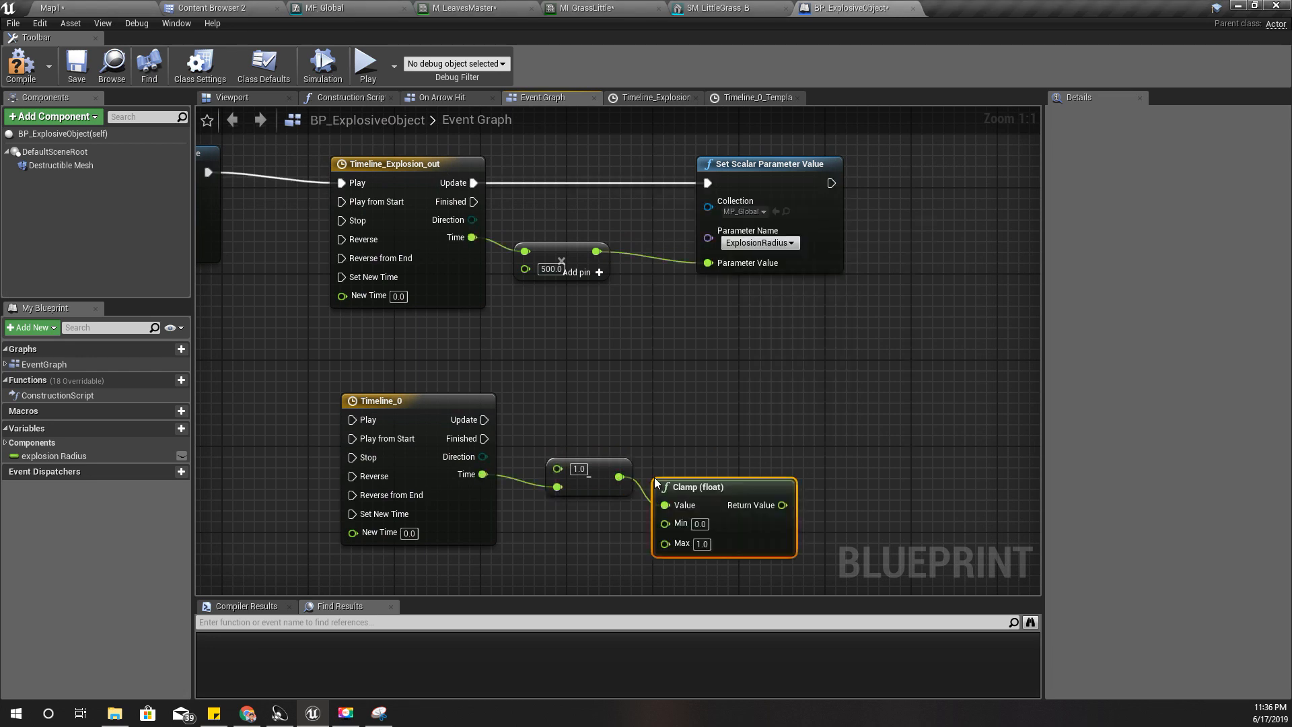
Step: Copy the ExplosionRadius Set Scalar Parameter Value node beside the Clamp node and connect it to the duplicated timeline's Update output
{"action": "right_click_drag", "start_coordinate": [657, 484], "coordinate": [610, 131]}
{"action": "left_click", "coordinate": [697, 164]}
{"action": "key", "text": "ctrl+c"}
{"action": "key", "text": "ctrl+v"}
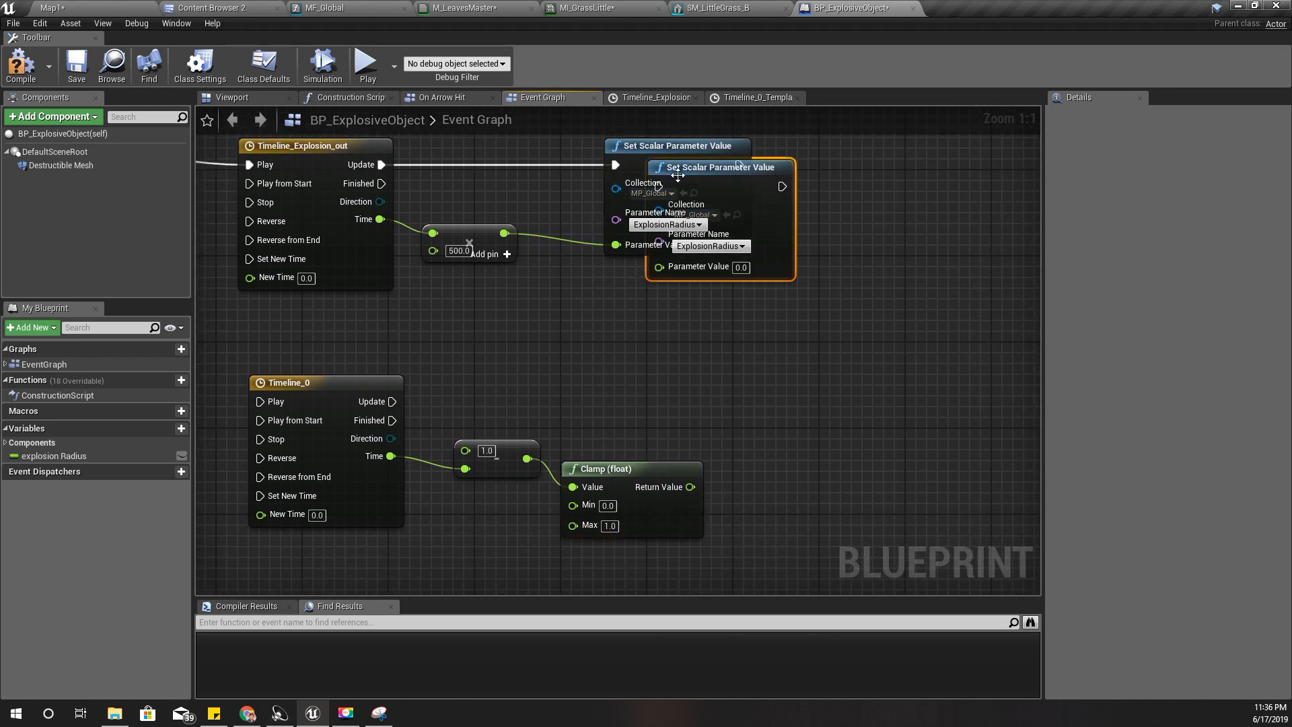
{"action": "left_click_drag", "start_coordinate": [713, 180], "coordinate": [927, 407]}
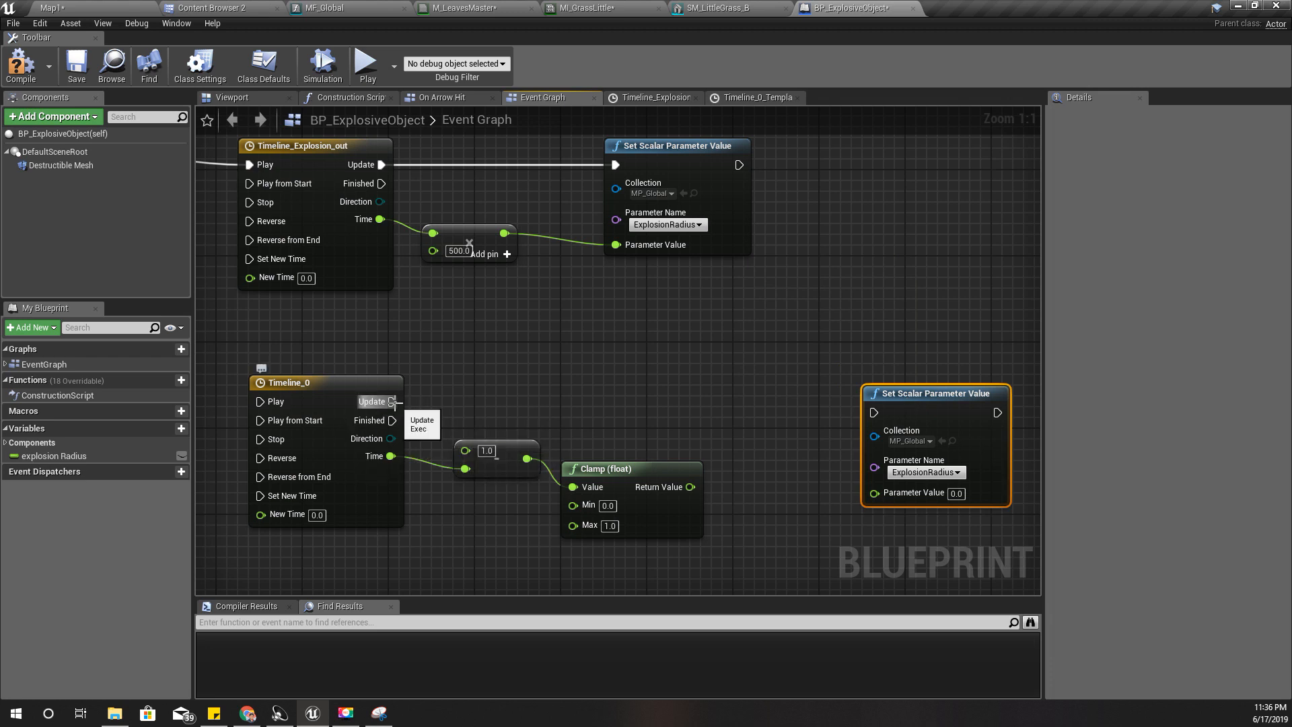
{"action": "left_click_drag", "start_coordinate": [394, 402], "coordinate": [810, 366]}
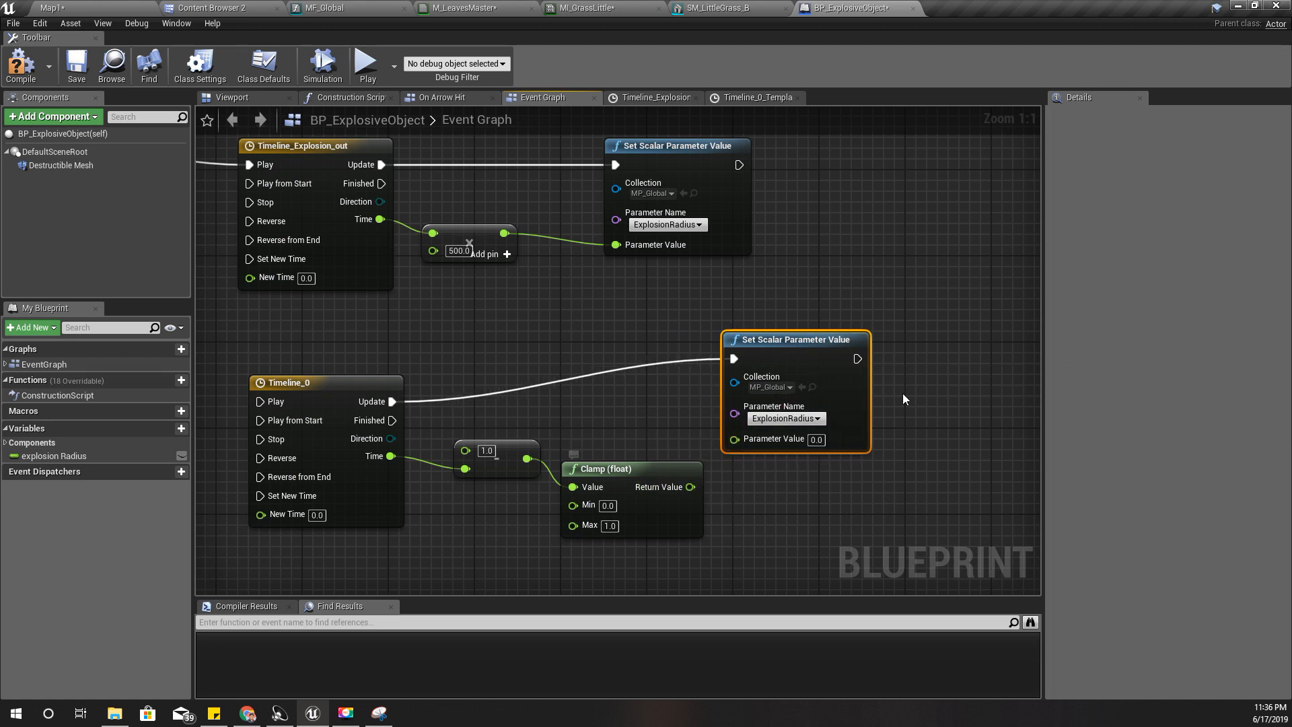
{"action": "left_click_drag", "start_coordinate": [794, 352], "coordinate": [858, 352]}
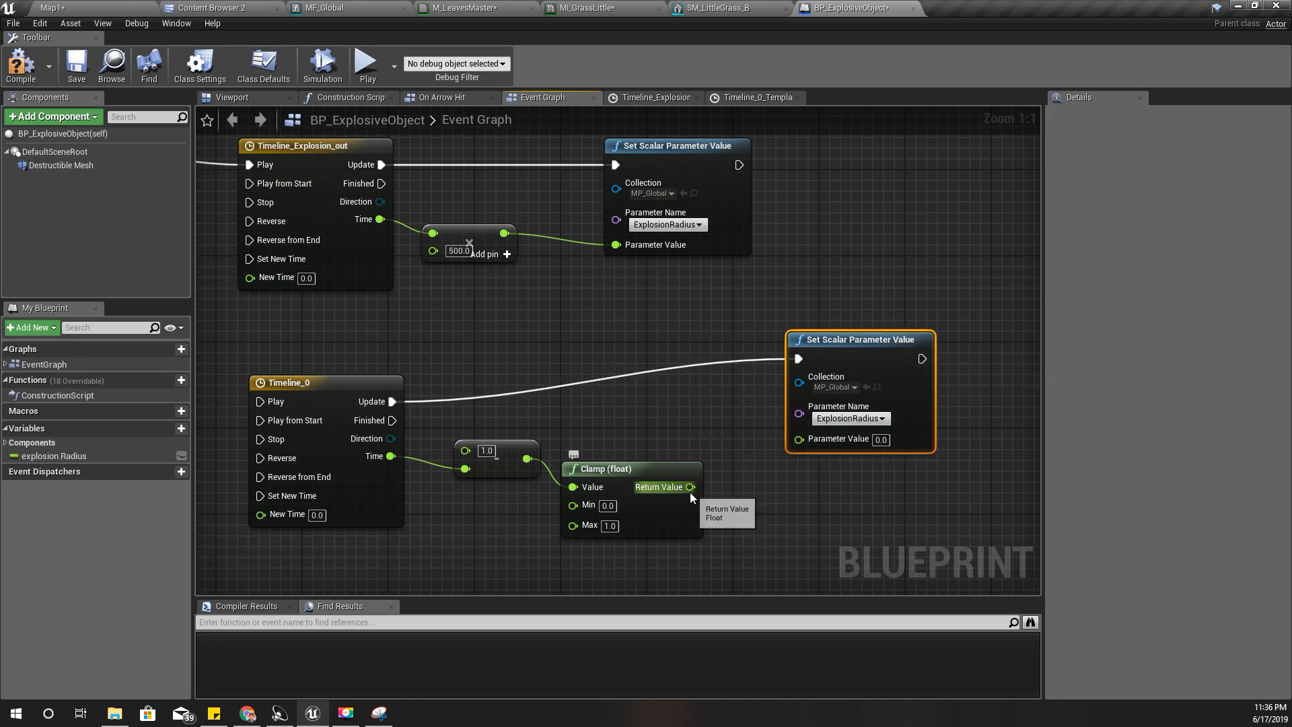
Step: Add a float * float node fed by the Clamp node's Return Value
{"action": "left_click_drag", "start_coordinate": [690, 487], "coordinate": [734, 479]}
{"action": "type", "text": "*"}
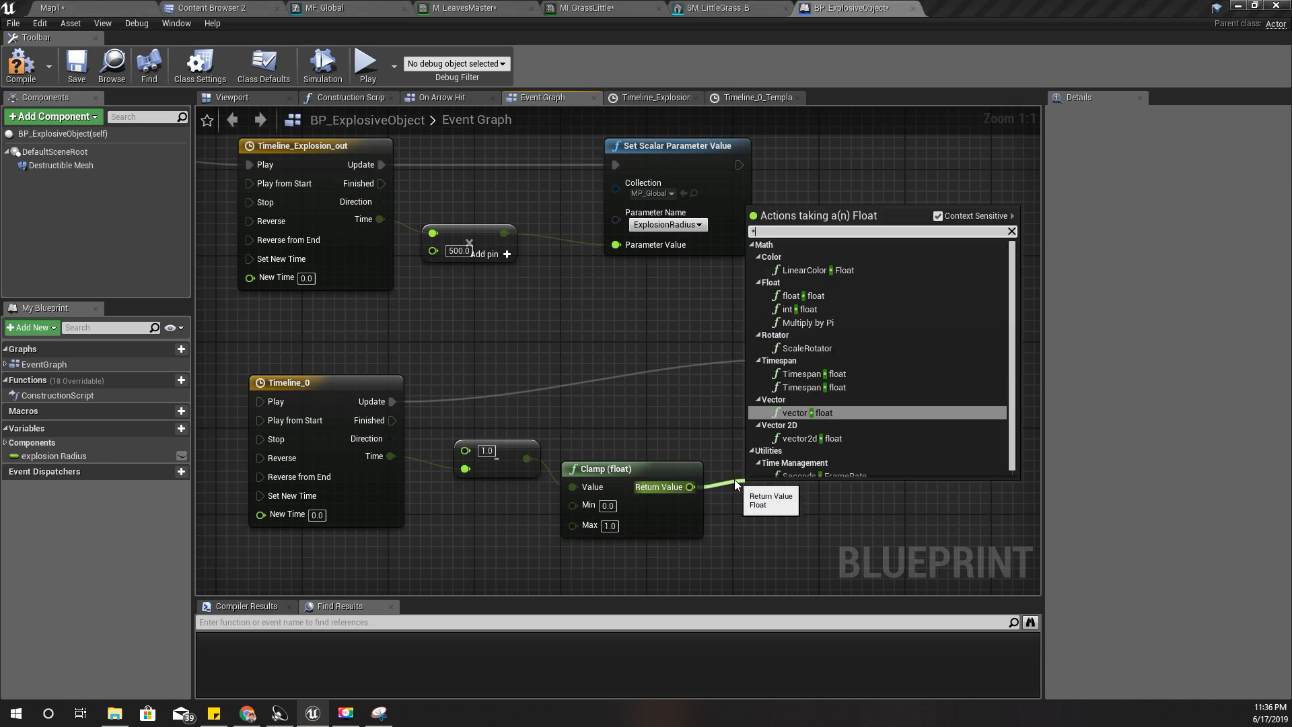
{"action": "key", "text": "Up"}
{"action": "key", "text": "Up"}
{"action": "key", "text": "Up"}
{"action": "key", "text": "Up"}
{"action": "key", "text": "Up"}
{"action": "key", "text": "Return"}
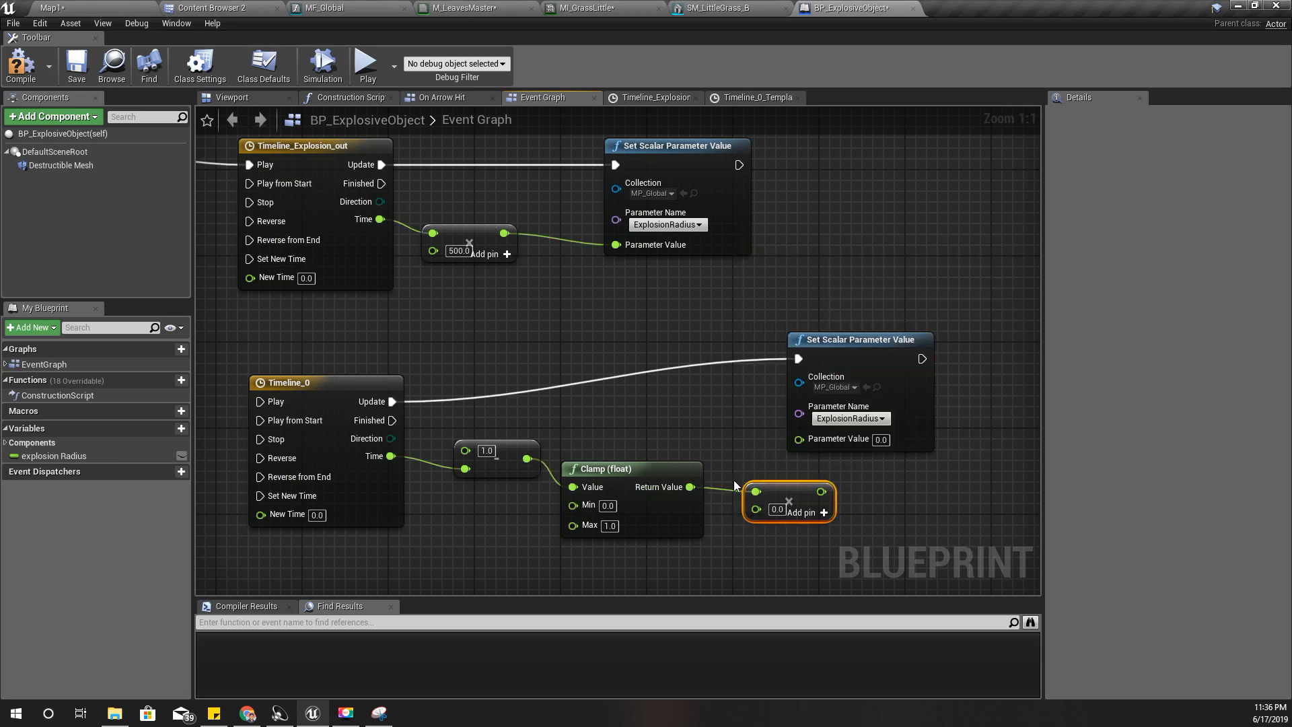
Step: Set the new multiply node's second input to 500 and connect its result to the copied node's Parameter Value
{"action": "left_click", "coordinate": [785, 510]}
{"action": "type", "text": "500"}
{"action": "key", "text": "Return"}
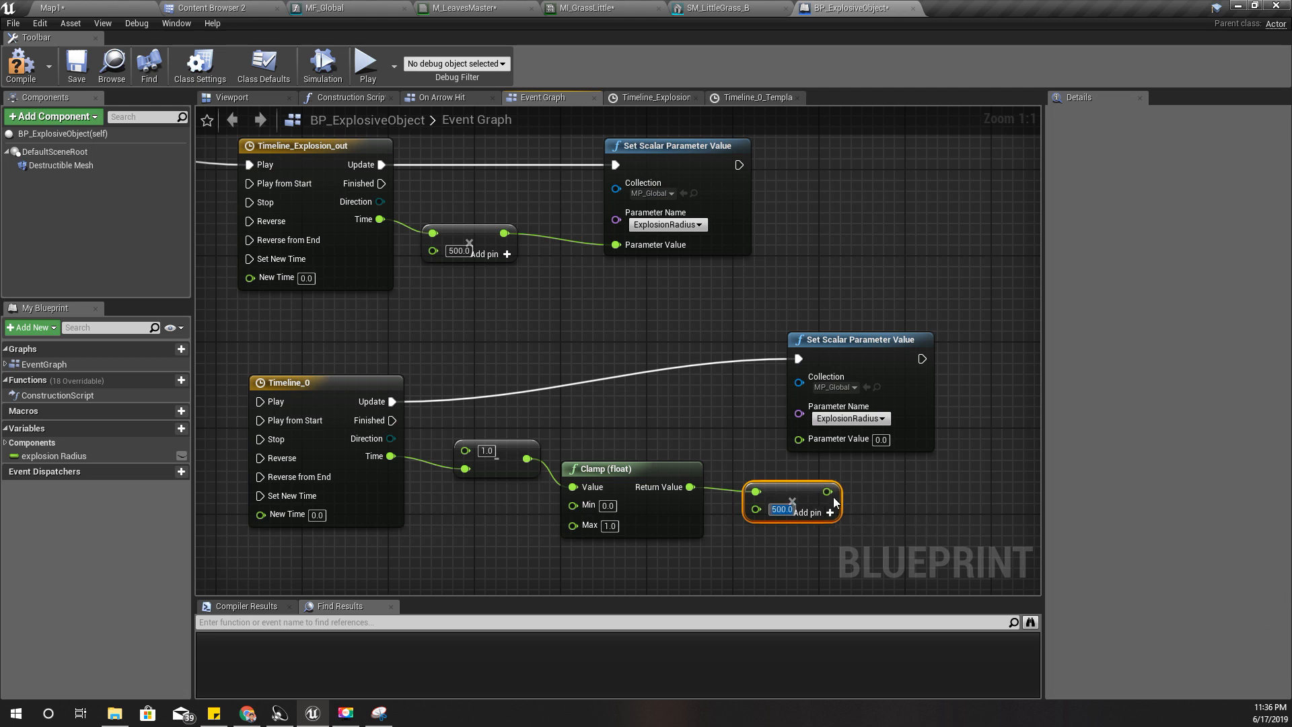
{"action": "left_click_drag", "start_coordinate": [827, 491], "coordinate": [799, 438]}
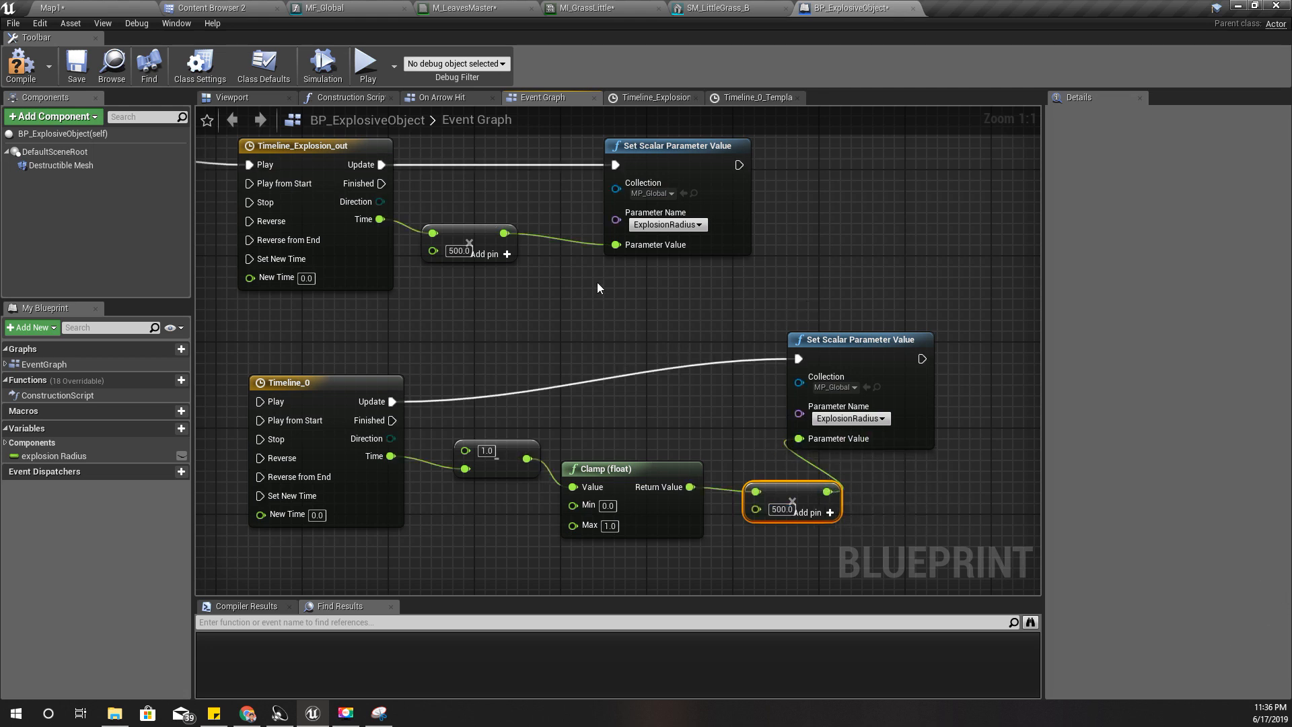
Step: Connect the Finished output of Timeline_Explosion_out to the Play input of Timeline_0 and compile the blueprint
{"action": "right_click_drag", "start_coordinate": [597, 288], "coordinate": [642, 294]}
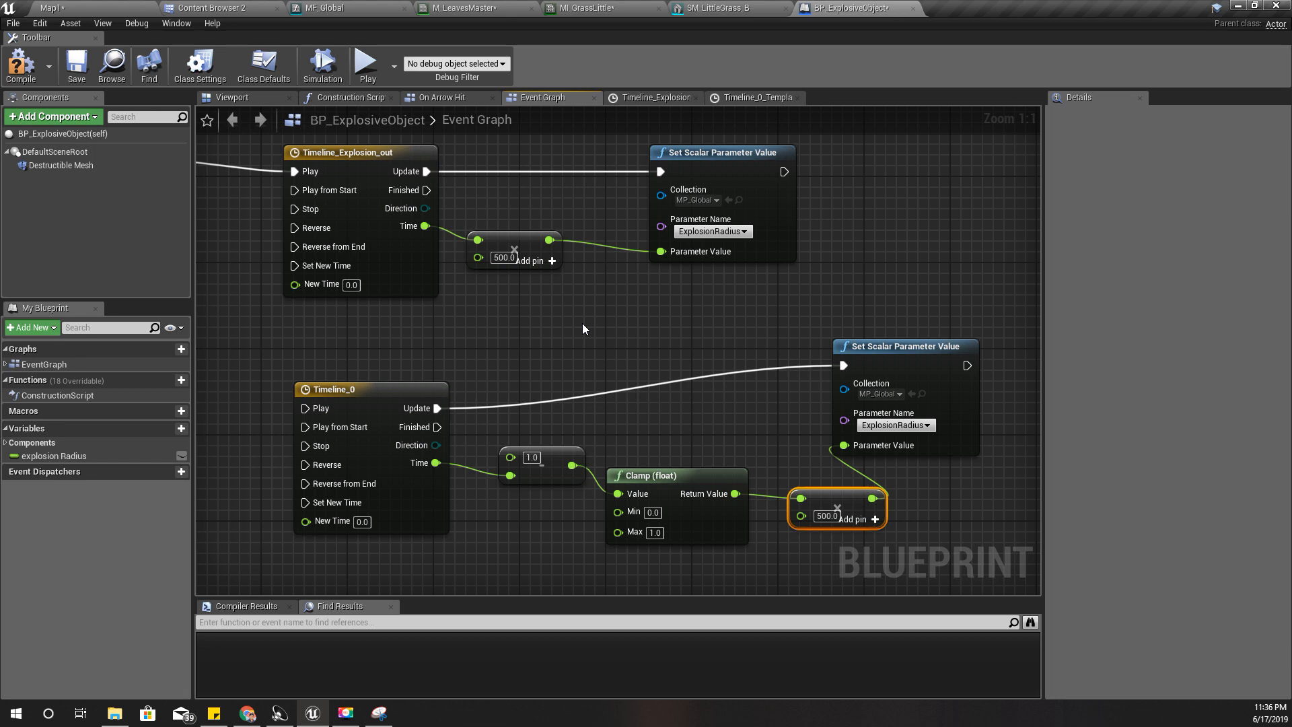
{"action": "right_click_drag", "start_coordinate": [427, 200], "coordinate": [481, 211]}
{"action": "left_click_drag", "start_coordinate": [481, 209], "coordinate": [360, 419]}
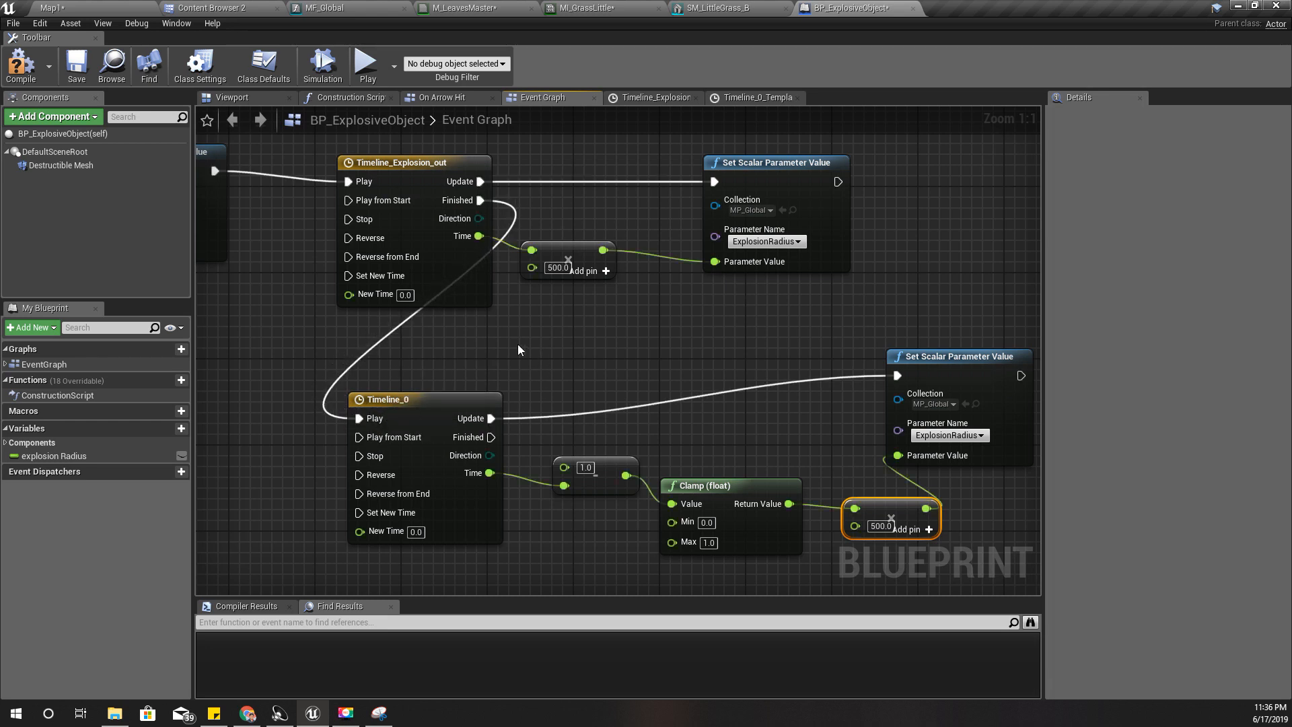
{"action": "right_click_drag", "start_coordinate": [518, 345], "coordinate": [556, 347]}
{"action": "left_click", "coordinate": [21, 65]}
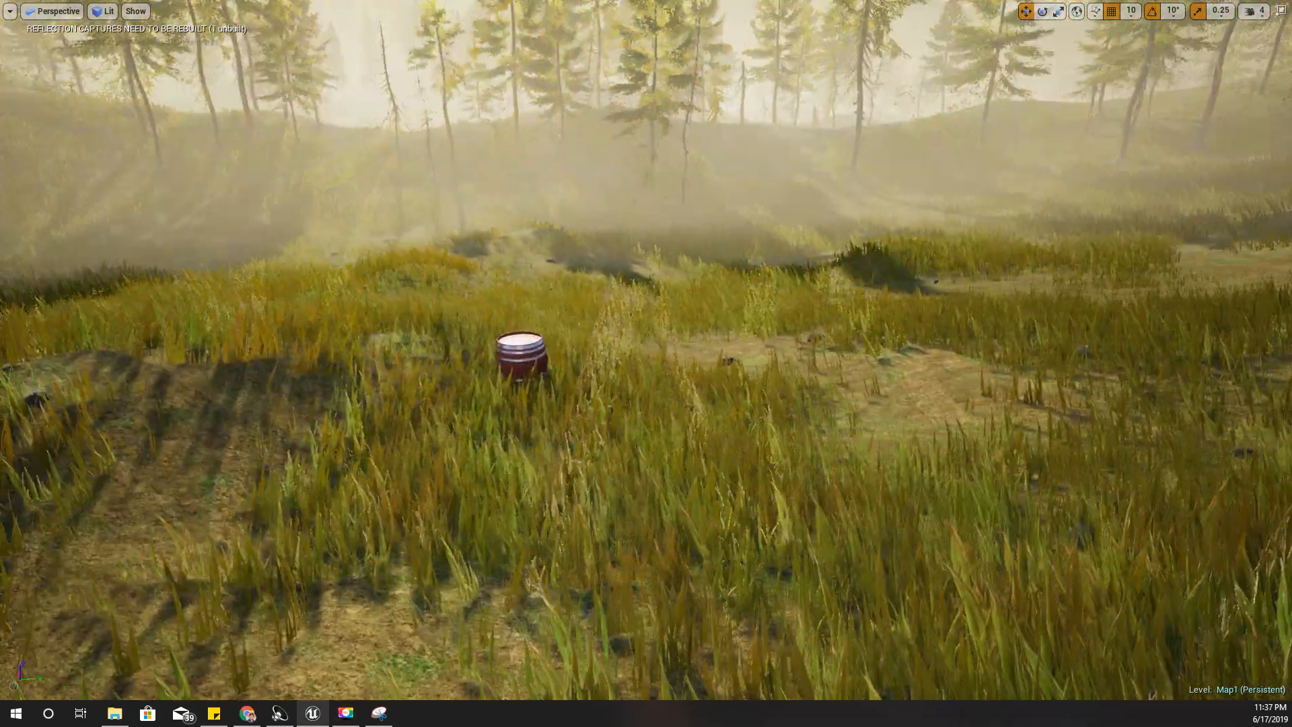
Step: Examine the grass around the red barrel up close in the Map1 level viewport
{"action": "right_click_drag", "start_coordinate": [518, 525], "coordinate": [561, 549]}
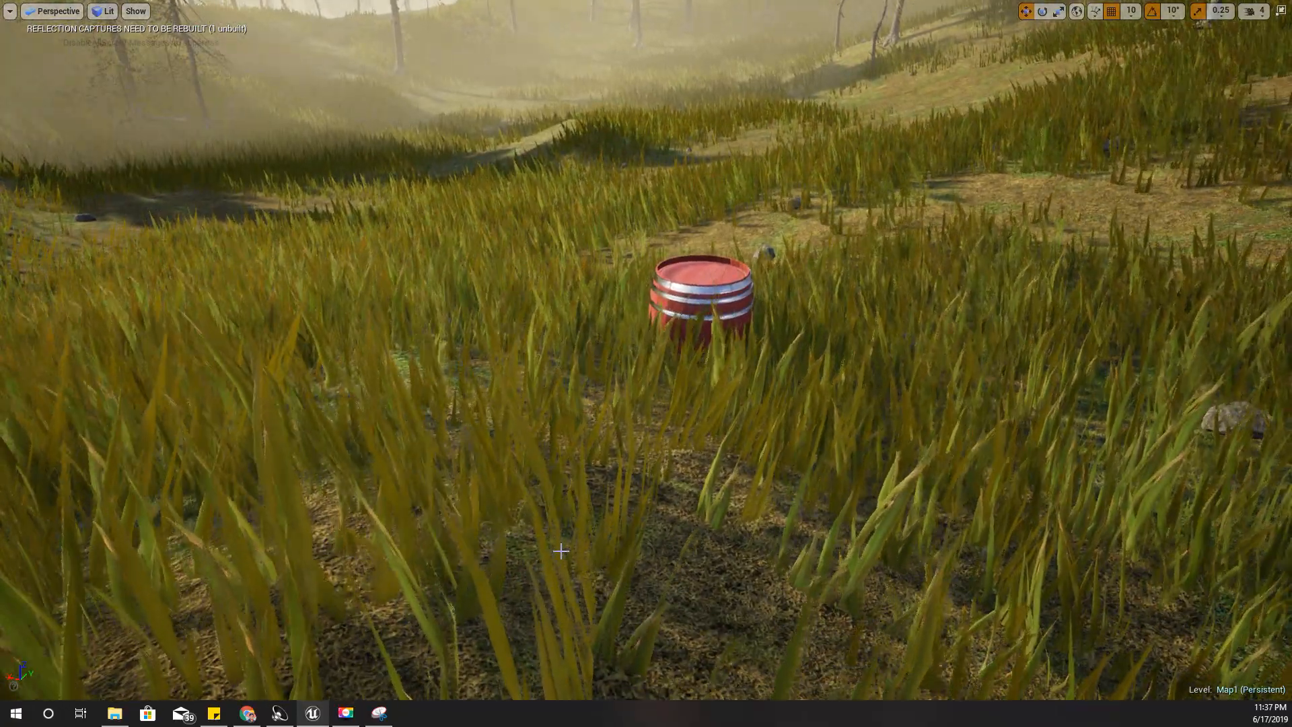
{"action": "key", "text": "F11"}
{"action": "key", "text": "F11"}
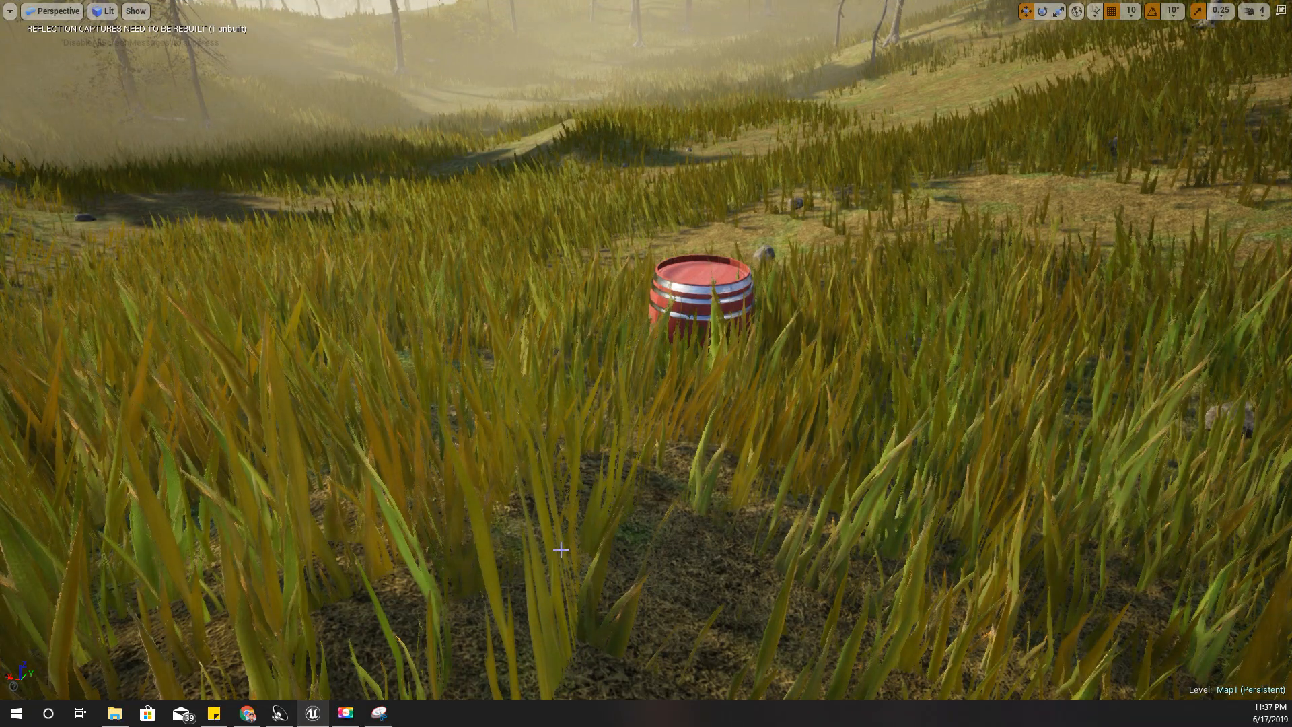
{"action": "key", "text": "alt+p"}
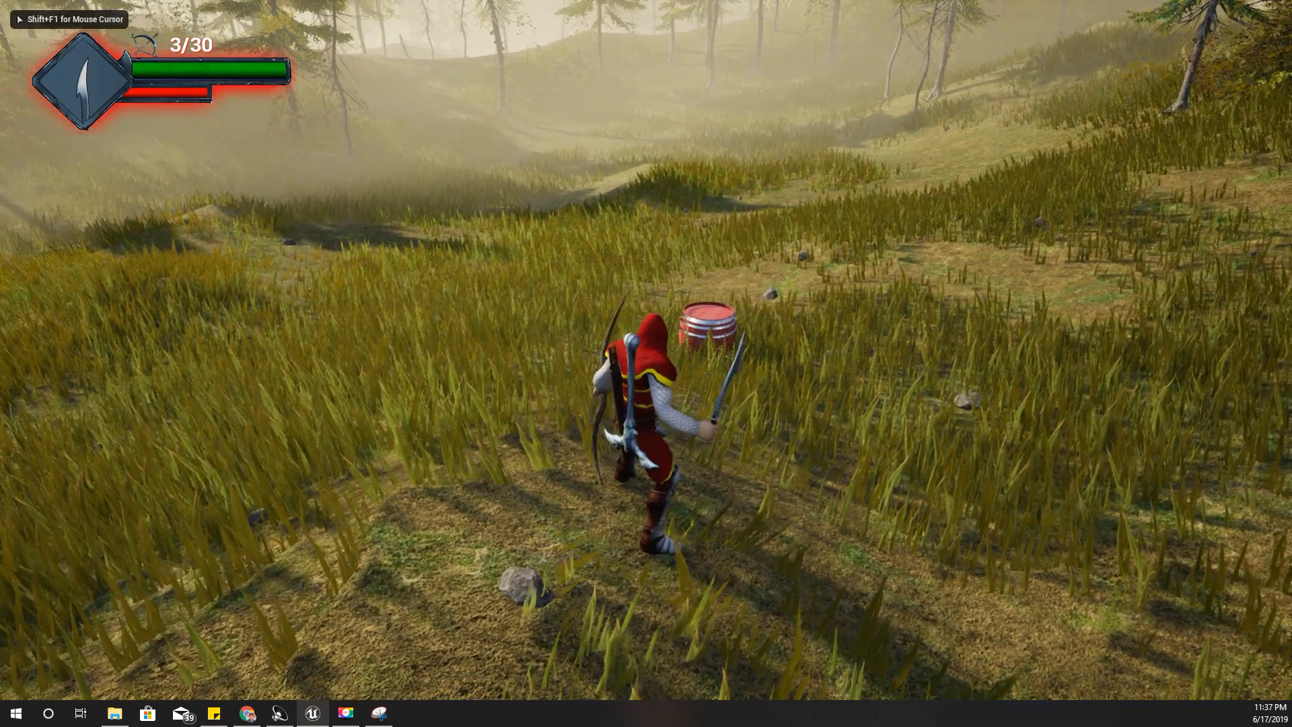
{"action": "right_click", "coordinate": [646, 350]}
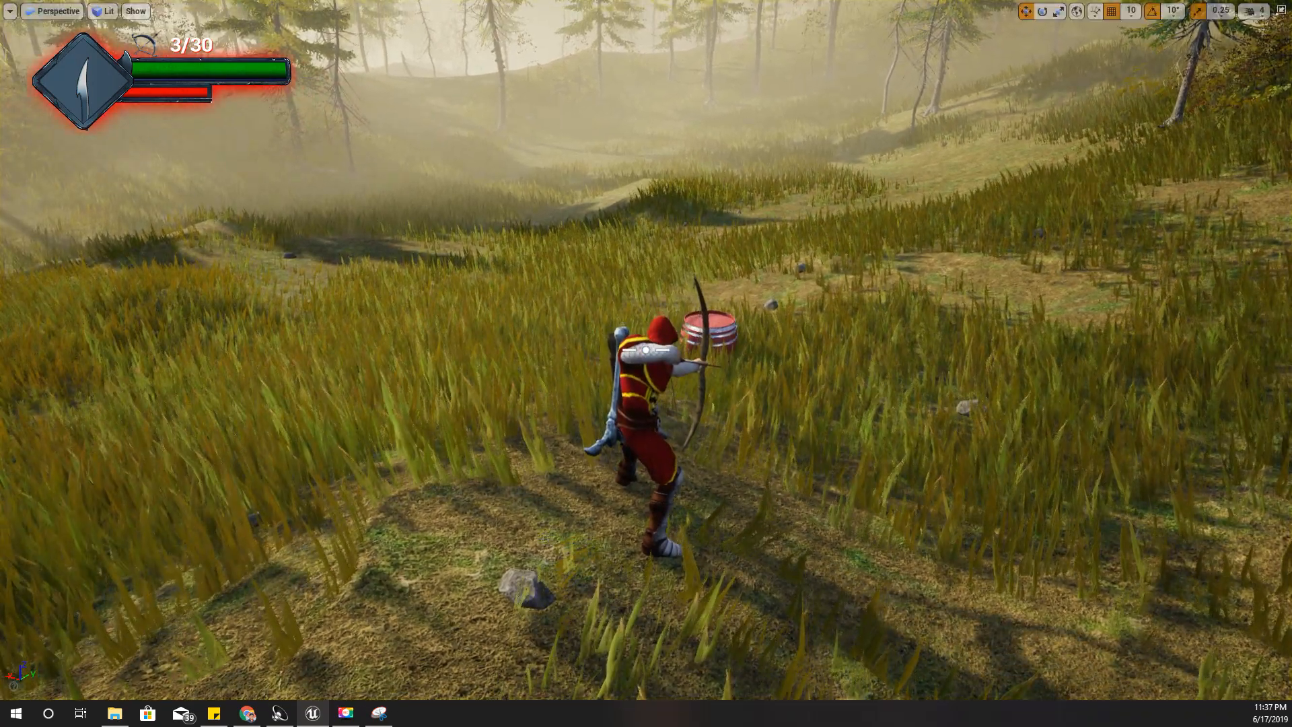
{"action": "key", "text": "Escape"}
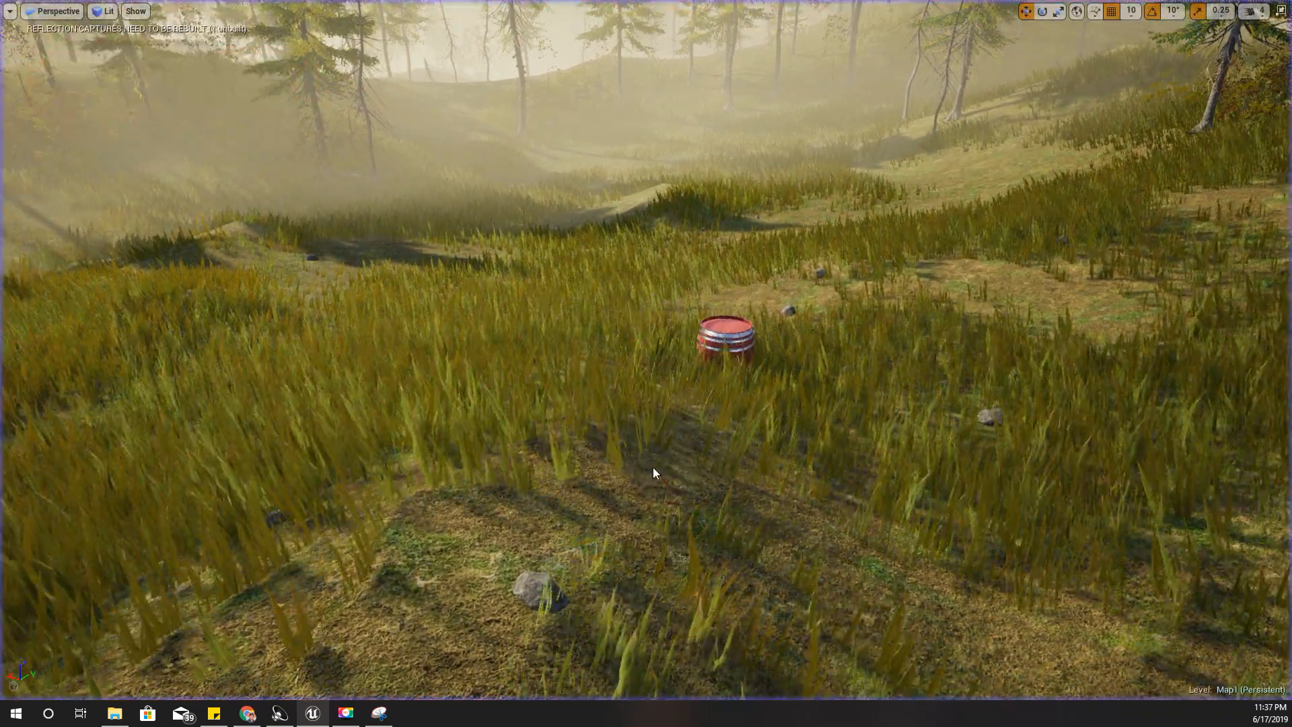
Step: Play-test Map1 from farther back, shoot the red barrel with a flaming arrow, watch the surrounding grass react, and stop the session
{"action": "right_click_drag", "start_coordinate": [653, 467], "coordinate": [657, 471]}
{"action": "key", "text": "s"}
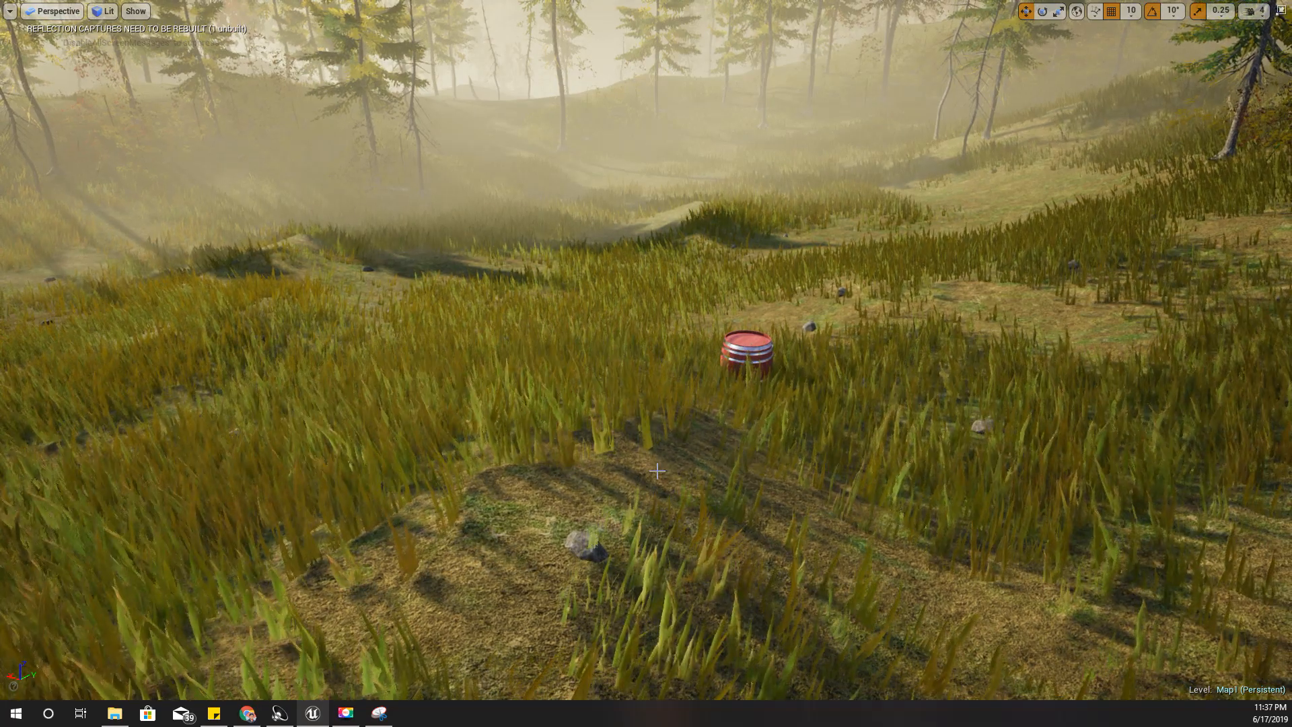
{"action": "key", "text": "alt+p"}
{"action": "key", "text": "1"}
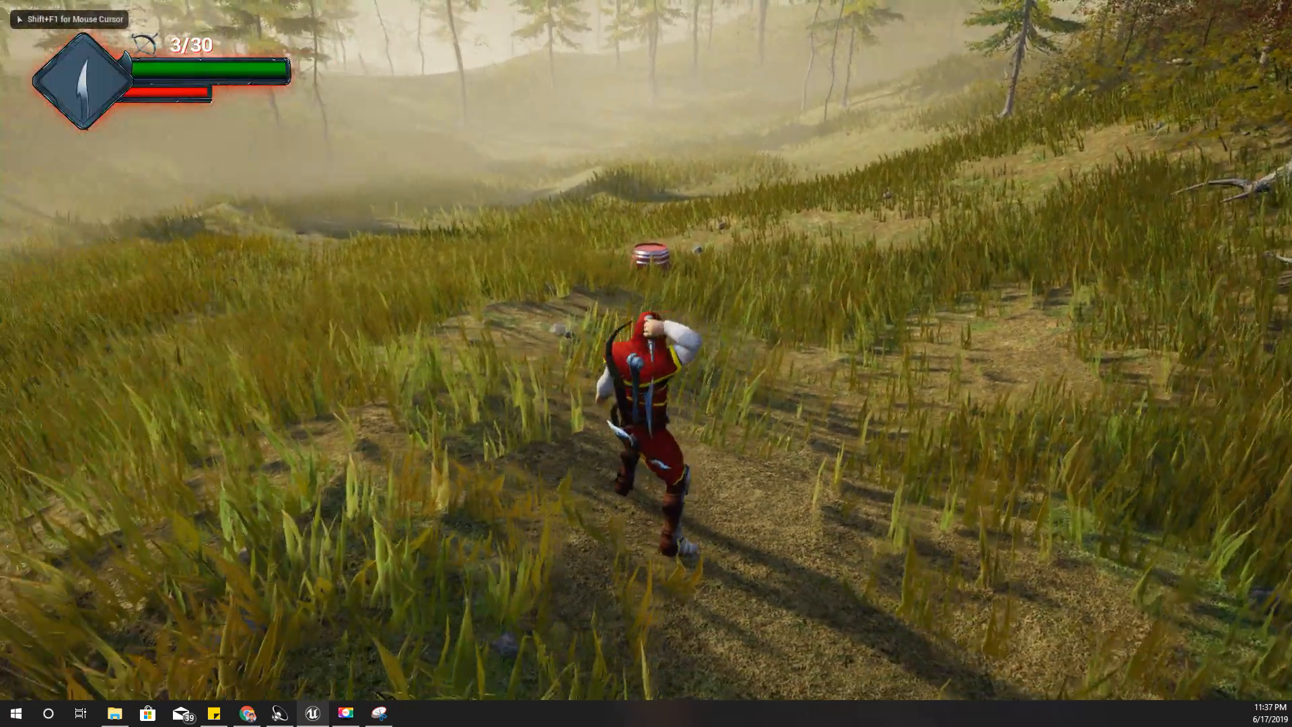
{"action": "key", "text": "2"}
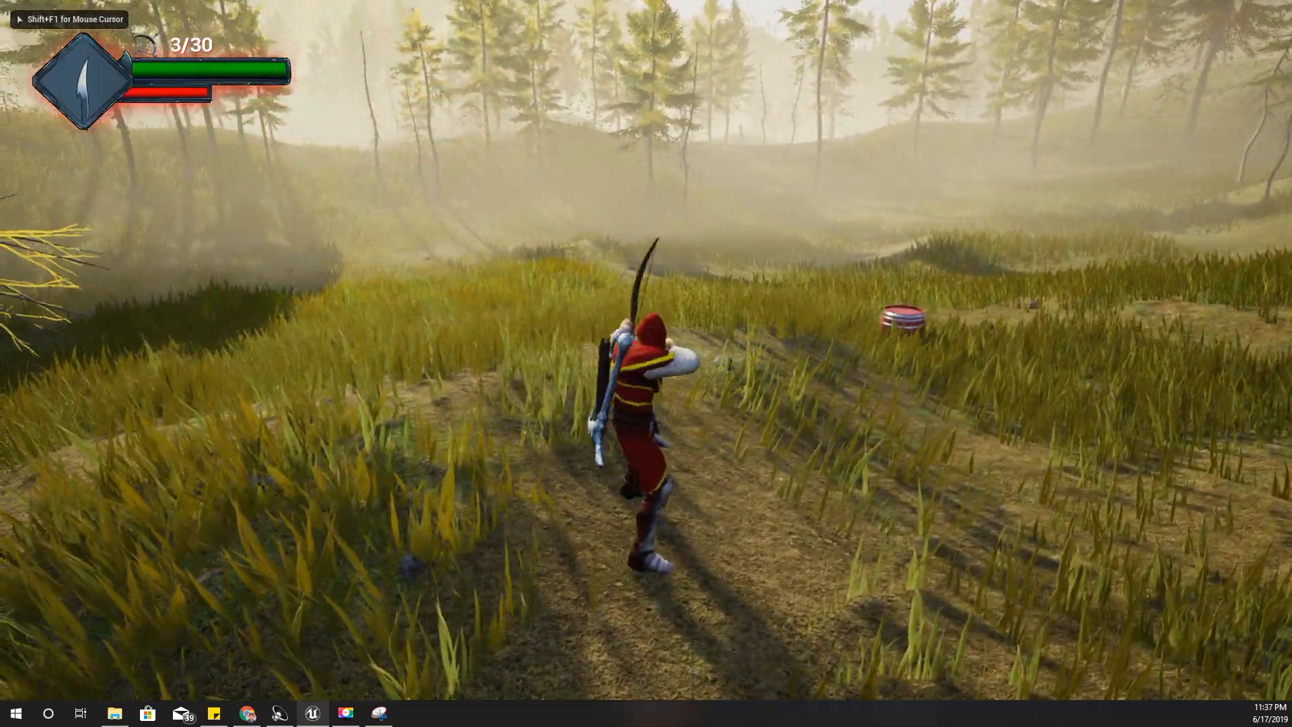
{"action": "right_click", "coordinate": [646, 350]}
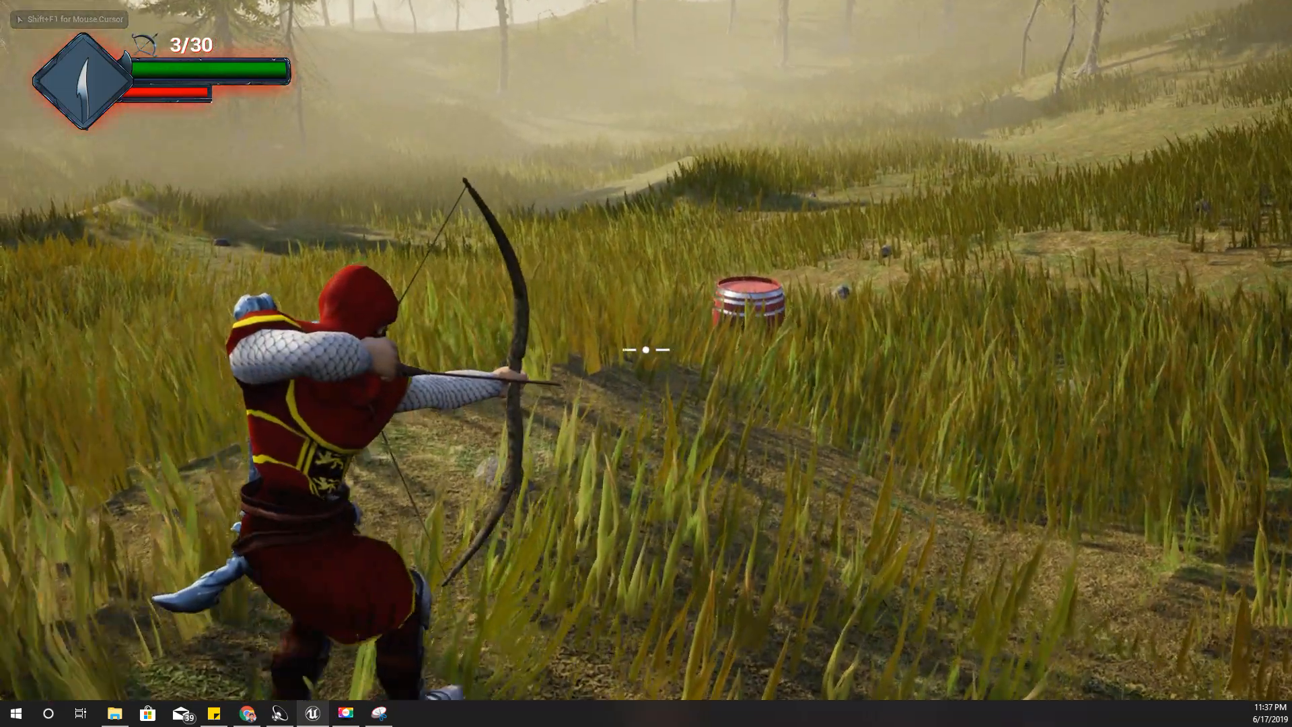
{"action": "key", "text": "w"}
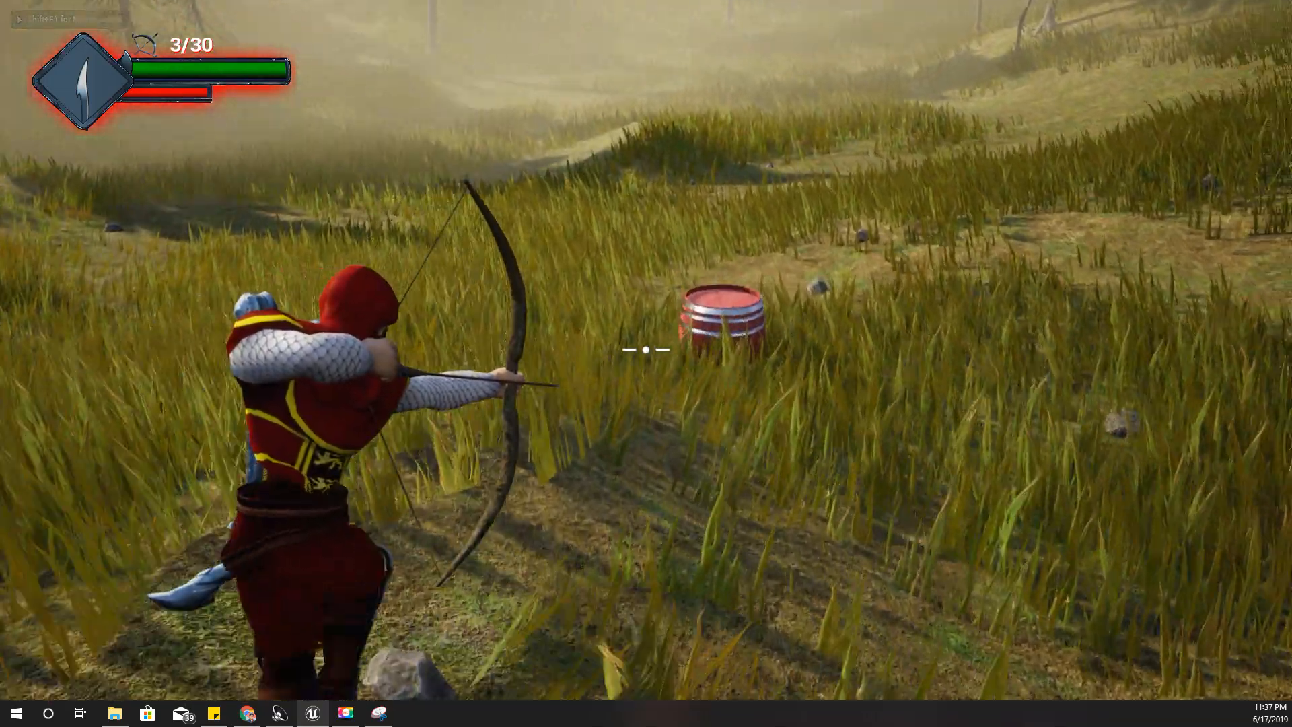
{"action": "scroll", "coordinate": [646, 350], "scroll_direction": "up", "scroll_amount": 1}
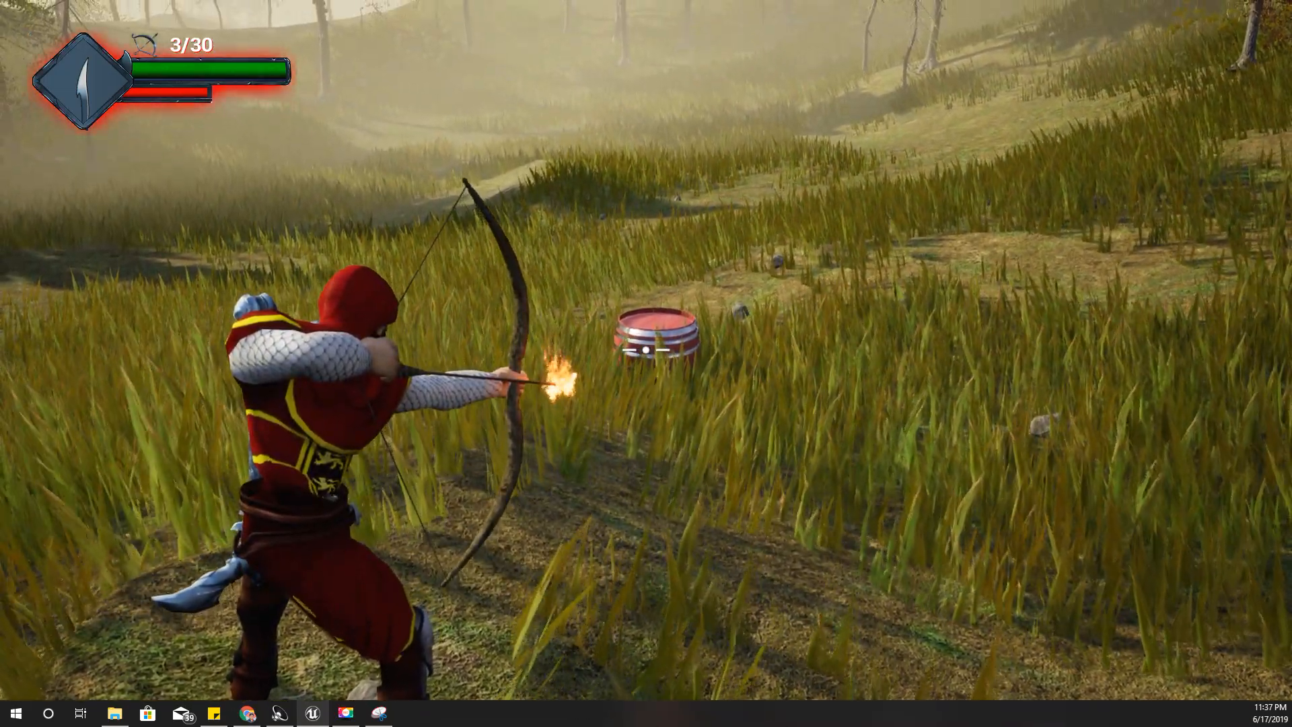
{"action": "left_click", "coordinate": [646, 350]}
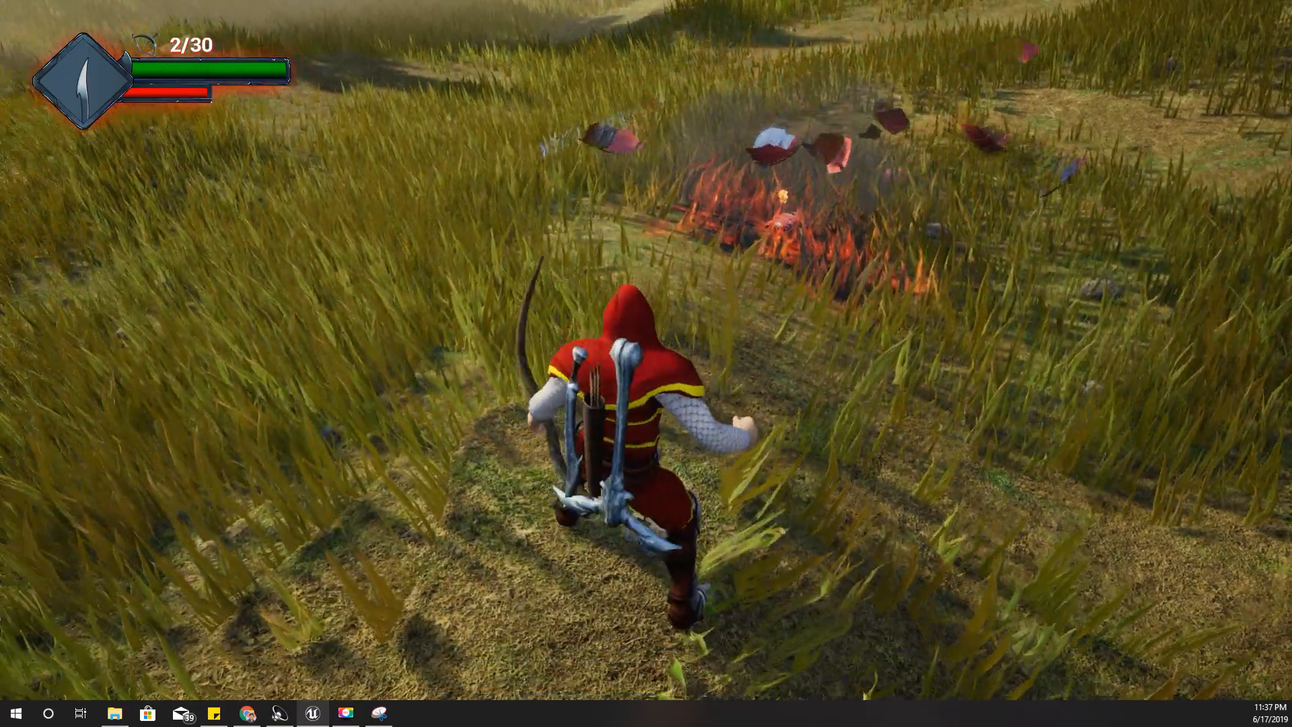
{"action": "key", "text": "1"}
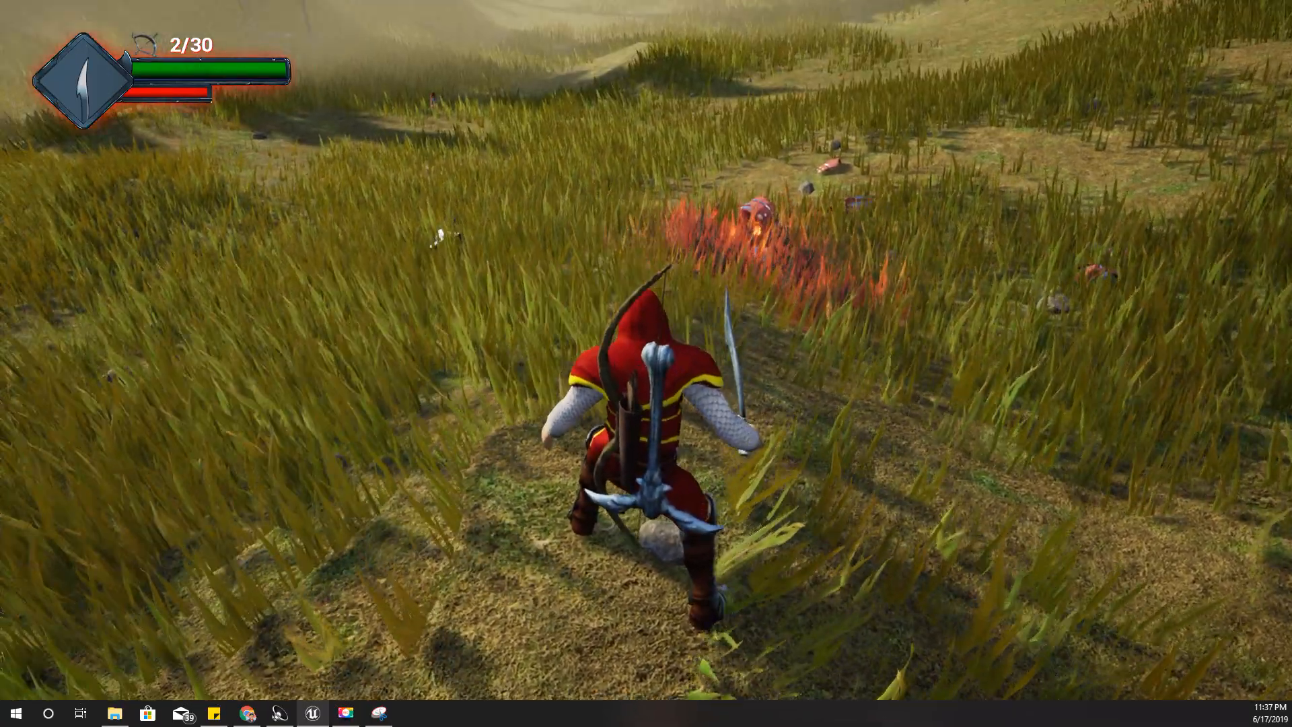
{"action": "key", "text": "Escape"}
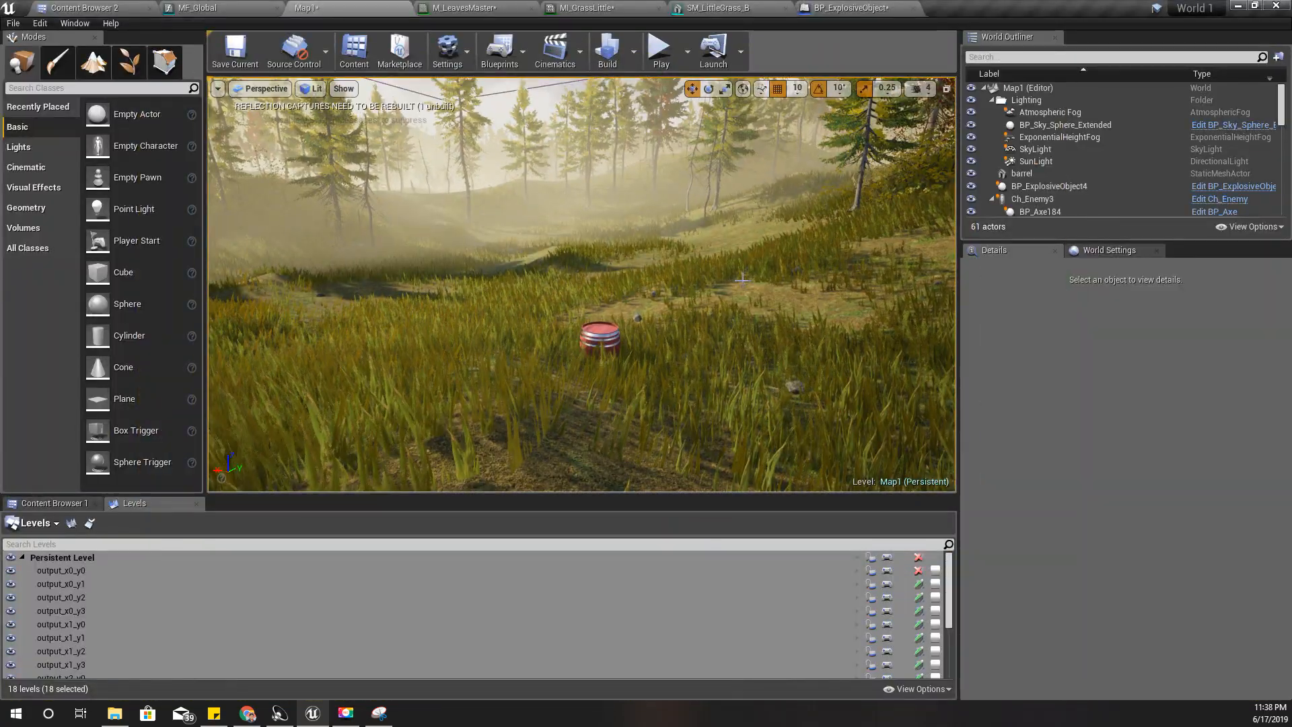
Step: In BP_ExplosiveObject's Event Graph, set the multiplier on Timeline_Explosion_out's Time output to 1000
{"action": "left_click", "coordinate": [852, 6]}
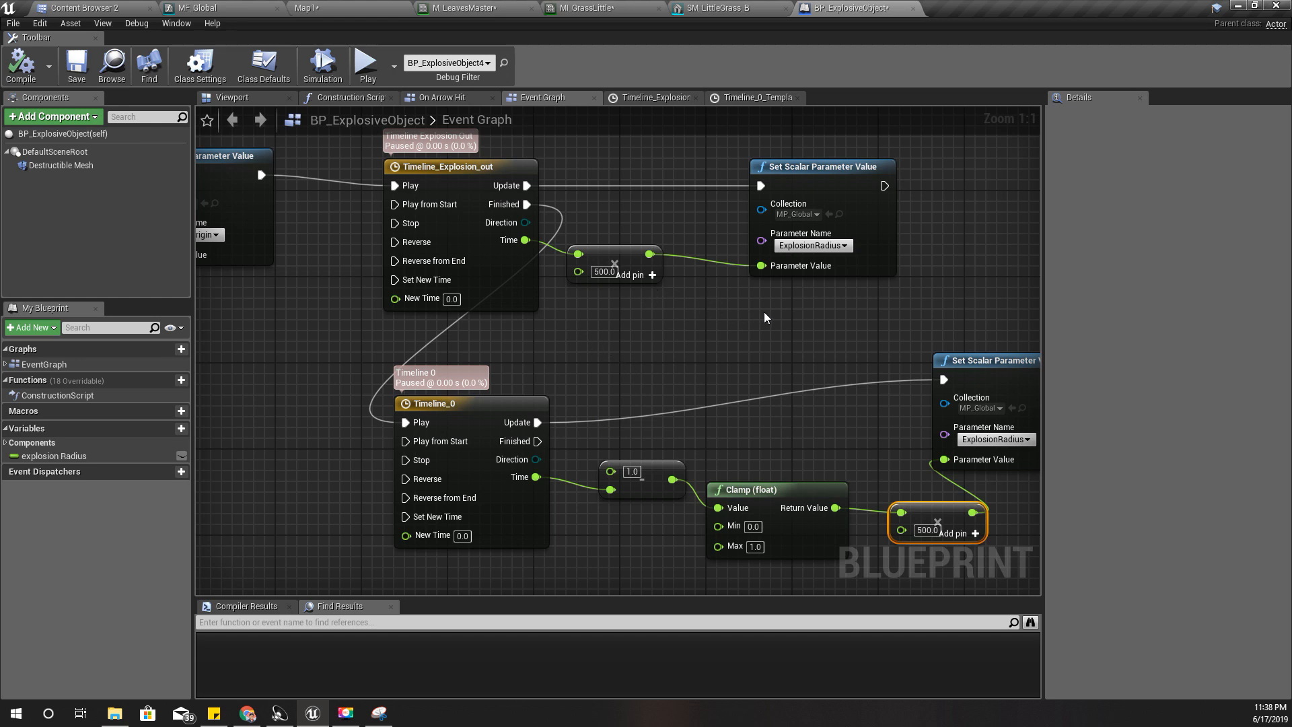
{"action": "left_click", "coordinate": [481, 241]}
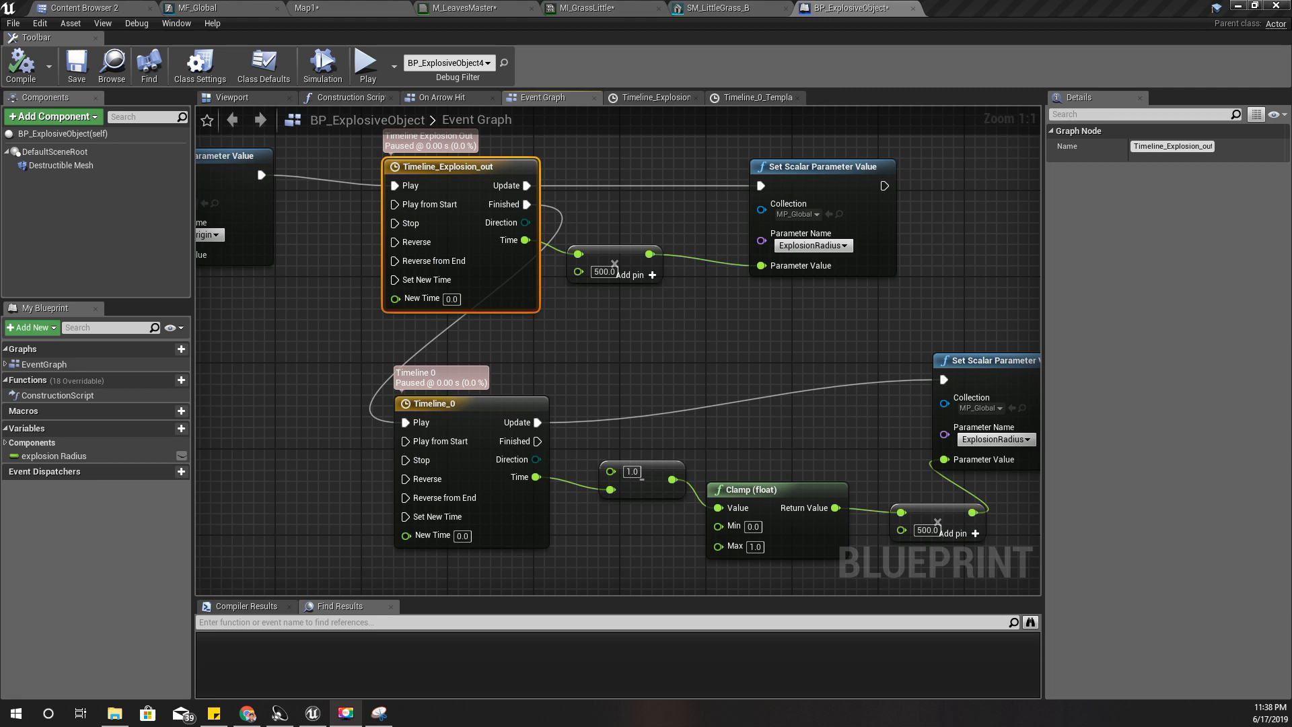
{"action": "left_click", "coordinate": [603, 271]}
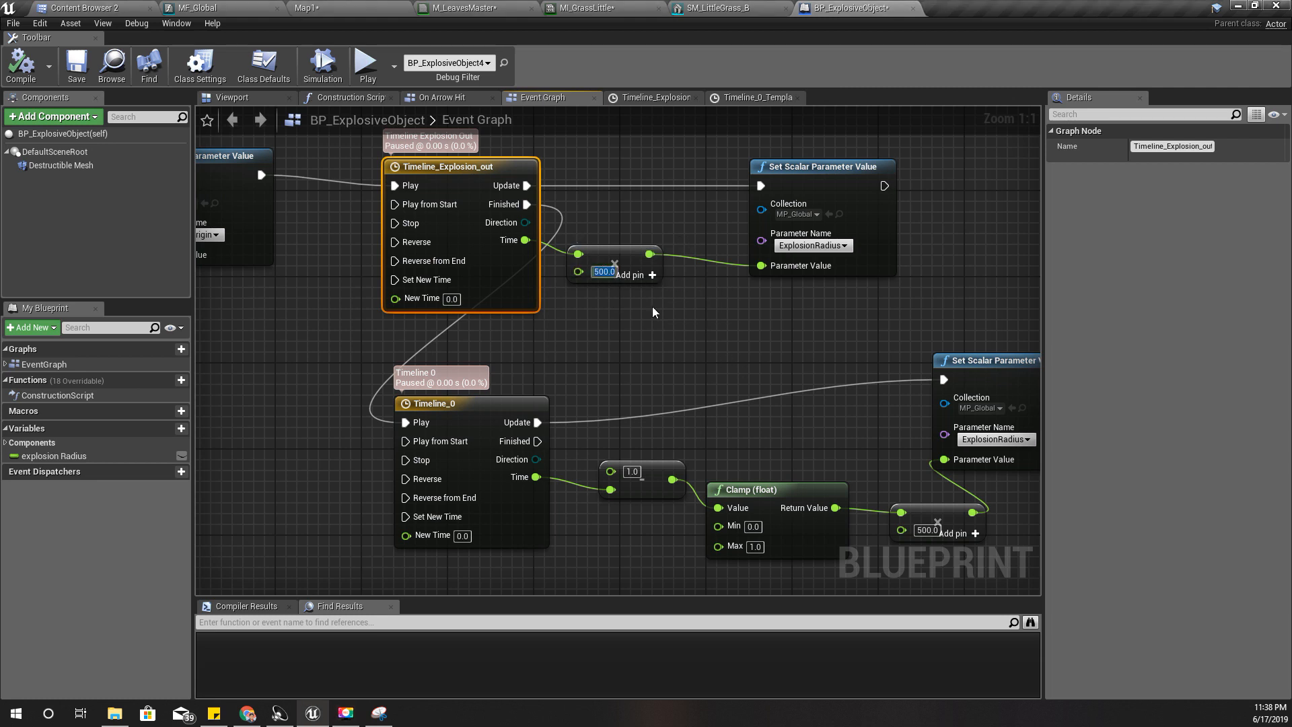
{"action": "type", "text": "1000"}
{"action": "key", "text": "Return"}
{"action": "key", "text": "Return"}
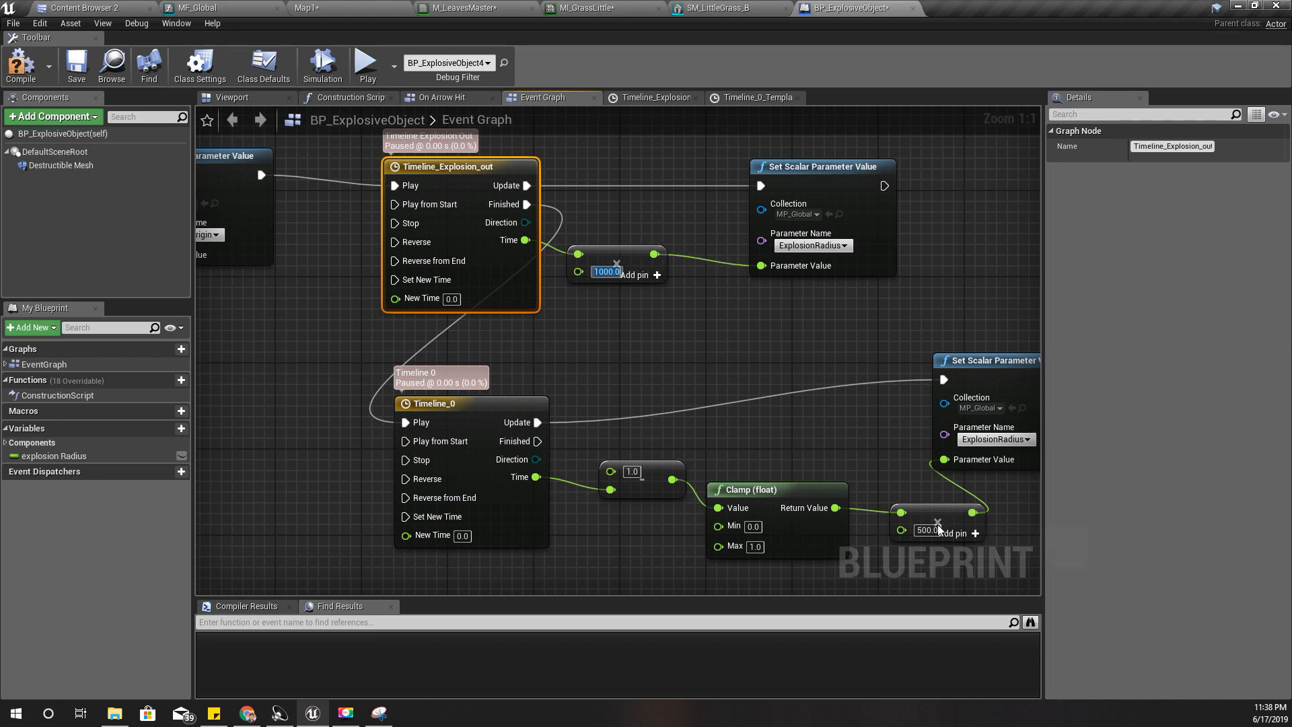
Step: Set the multiplier fed by the Clamp node's Return Value to 1000
{"action": "left_click", "coordinate": [937, 529]}
{"action": "type", "text": "10"}
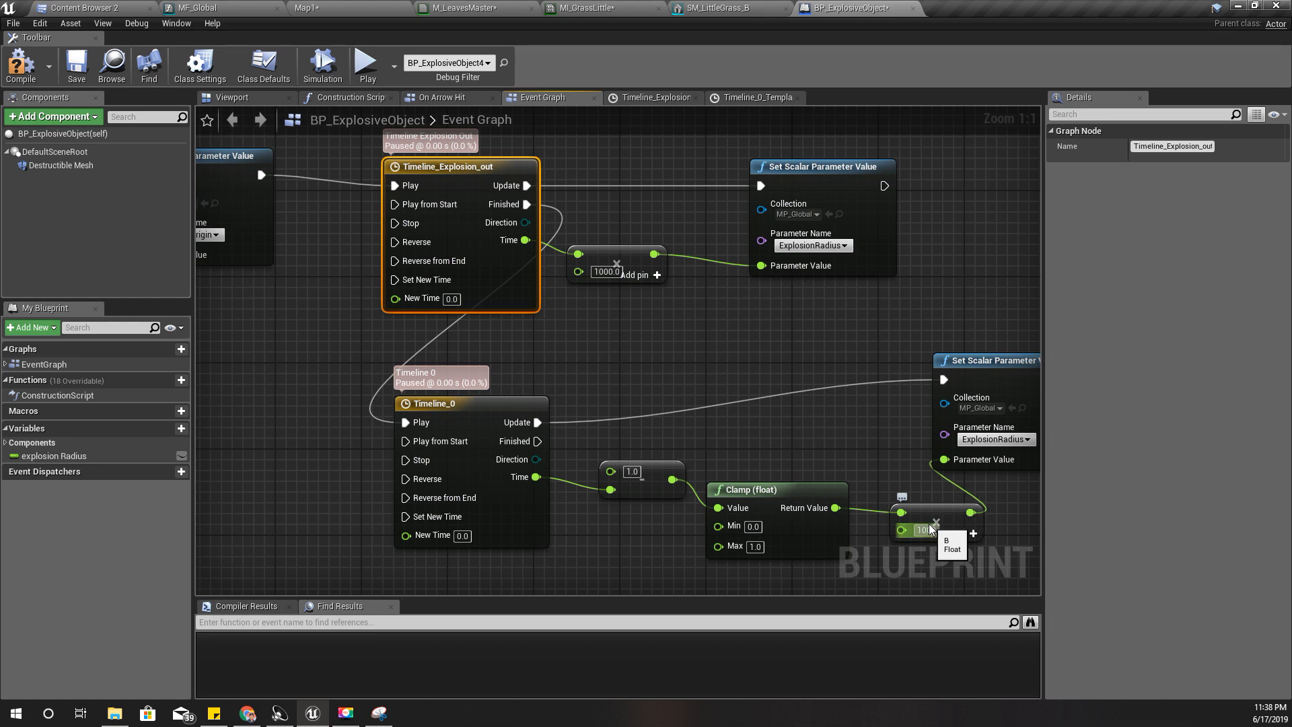
{"action": "type", "text": "00"}
{"action": "key", "text": "Return"}
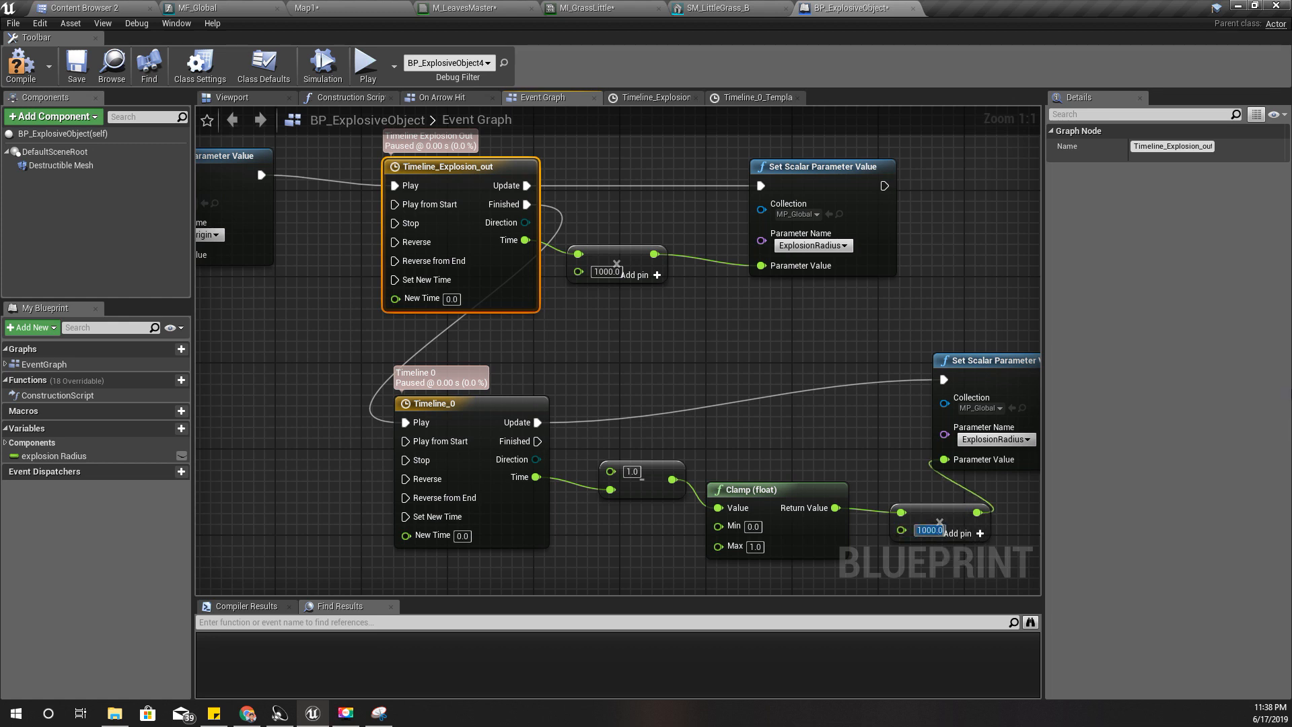
Step: Steepen Timeline_Explosion_out's curve by moving the last key to about 0.5 s and the middle key to about 0.24 s, then return to the graph
{"action": "double_click", "coordinate": [491, 264]}
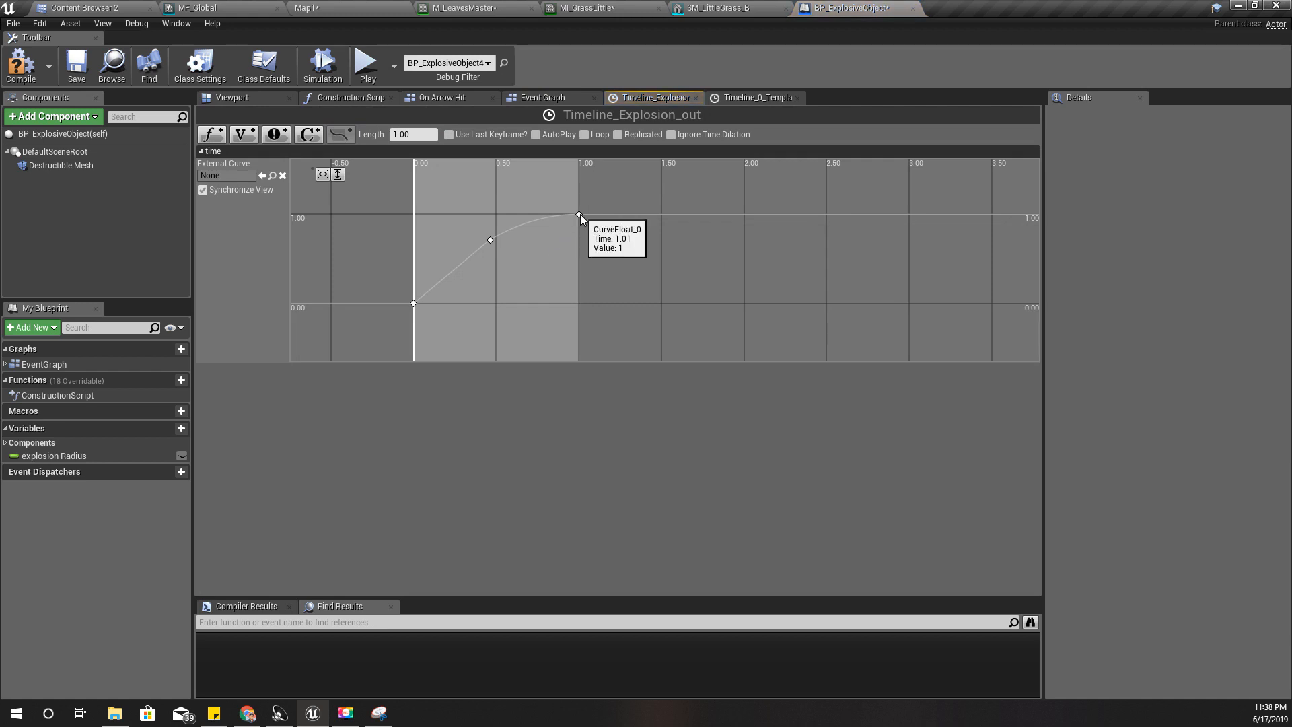
{"action": "left_click_drag", "start_coordinate": [578, 214], "coordinate": [453, 241]}
{"action": "left_click", "coordinate": [542, 98]}
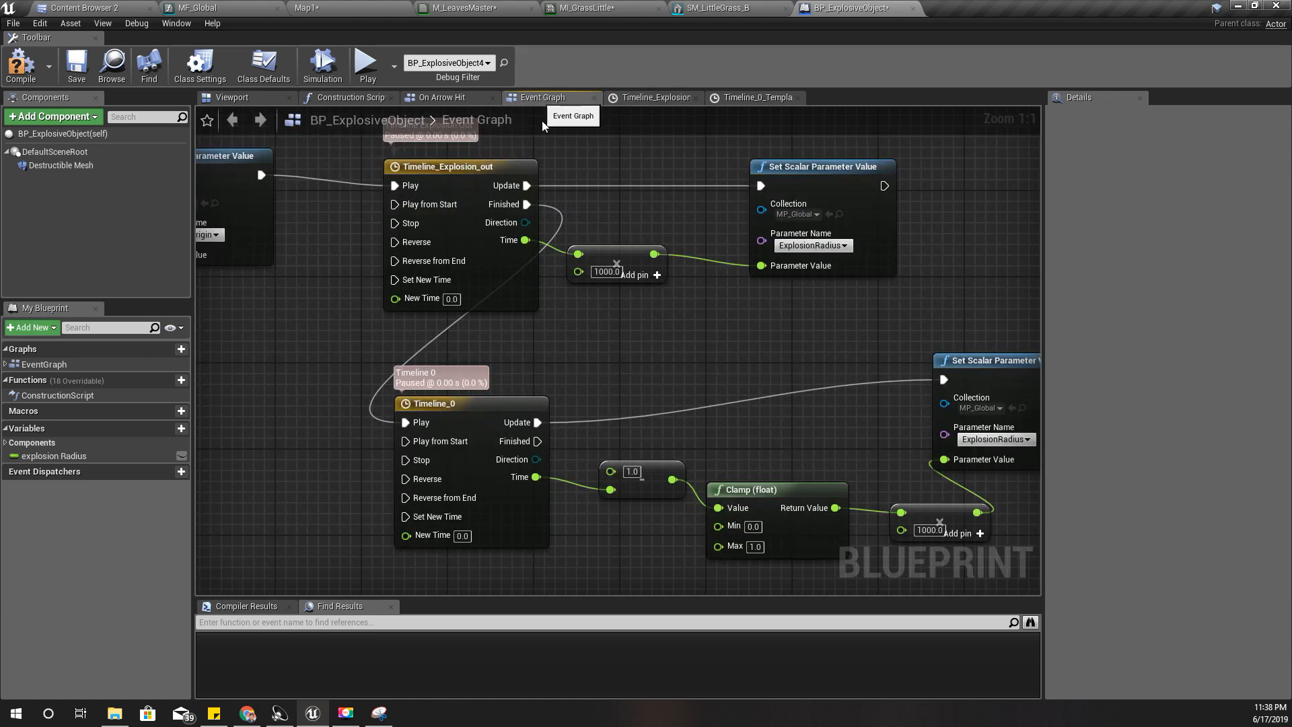
{"action": "right_click_drag", "start_coordinate": [532, 330], "coordinate": [551, 373]}
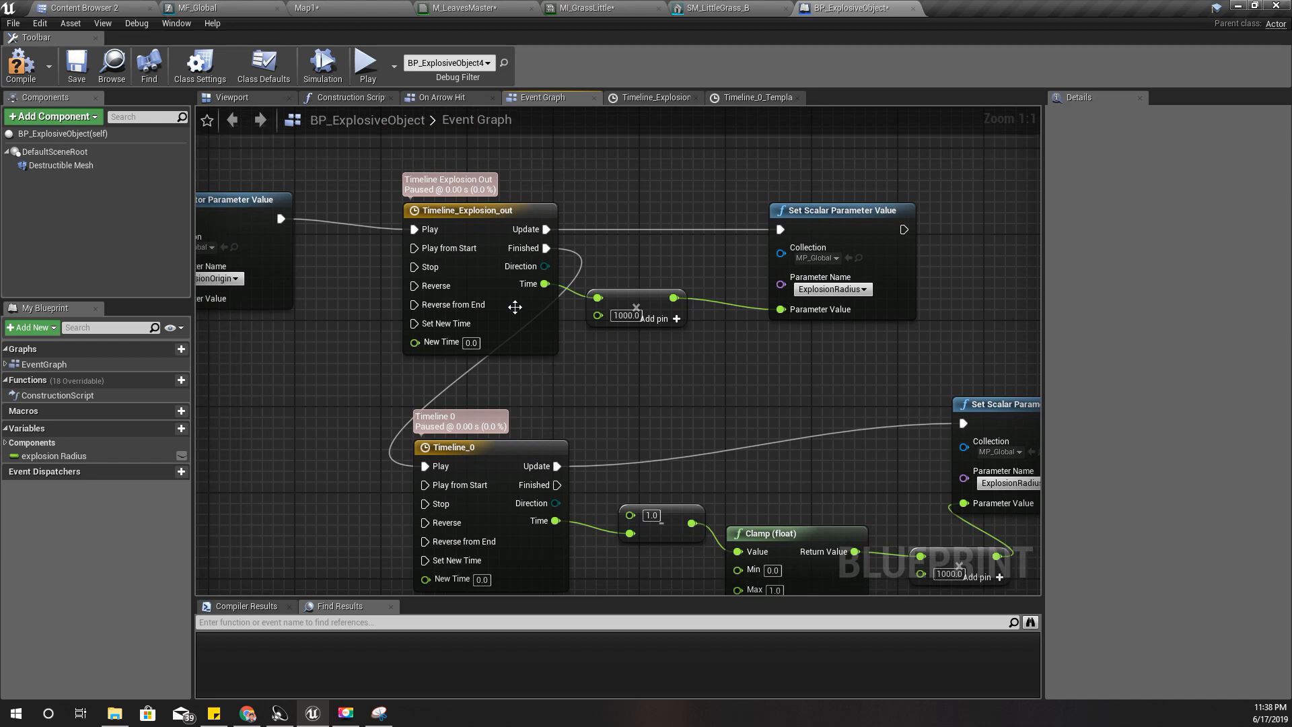
{"action": "left_click", "coordinate": [471, 224]}
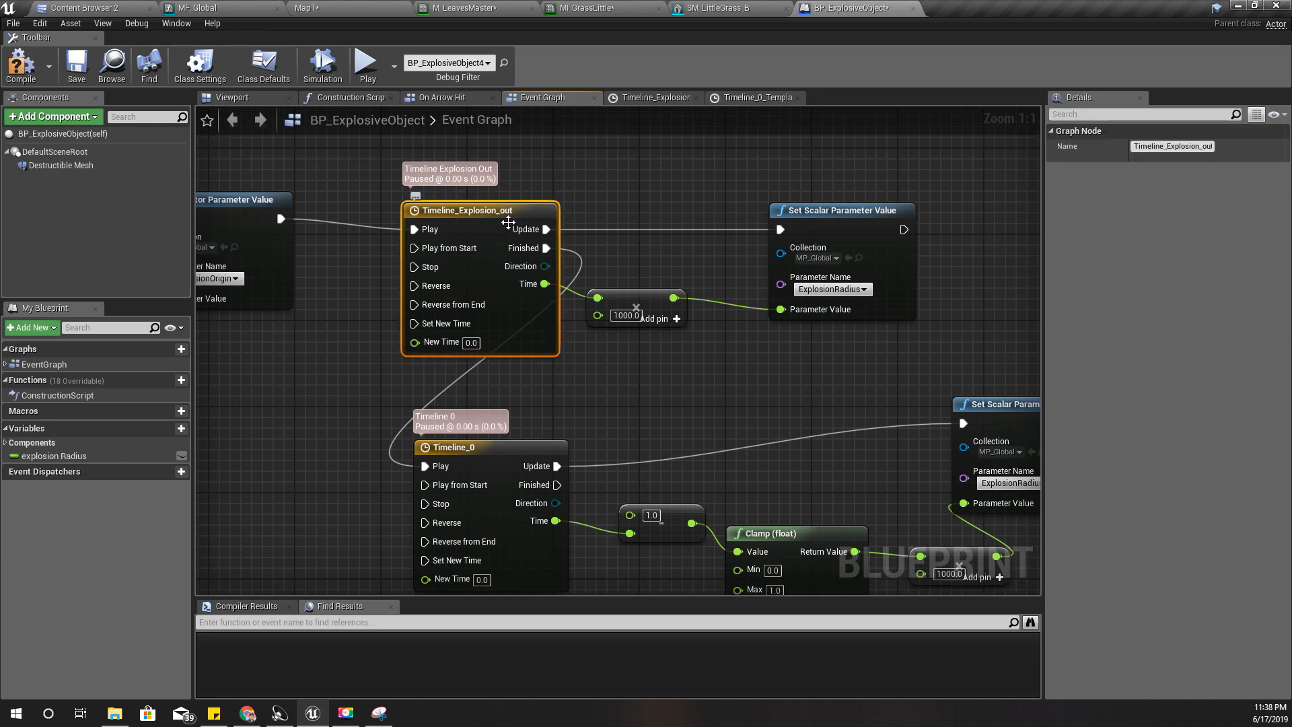
Step: Move the middle key of Timeline_Explosion_out's curve to about 0.16 s with value 0.88 and compile the blueprint
{"action": "left_click", "coordinate": [653, 101]}
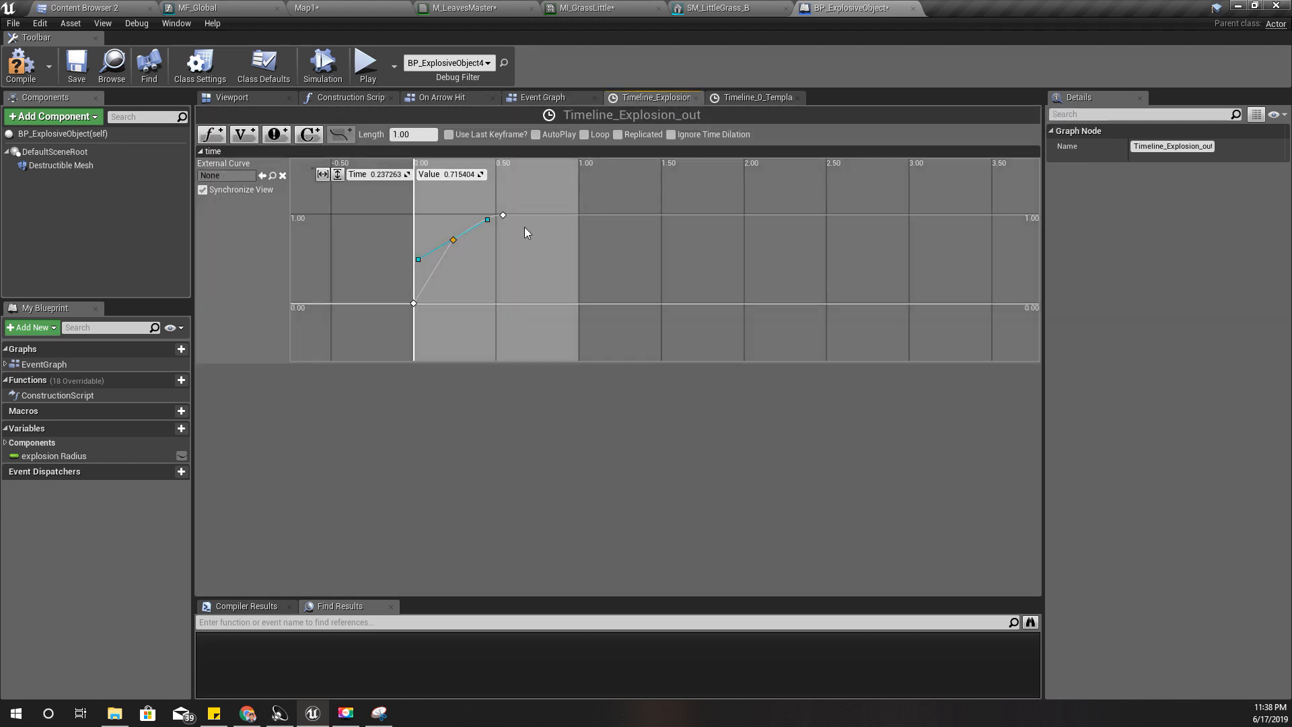
{"action": "scroll", "coordinate": [457, 206], "scroll_direction": "up", "scroll_amount": 1}
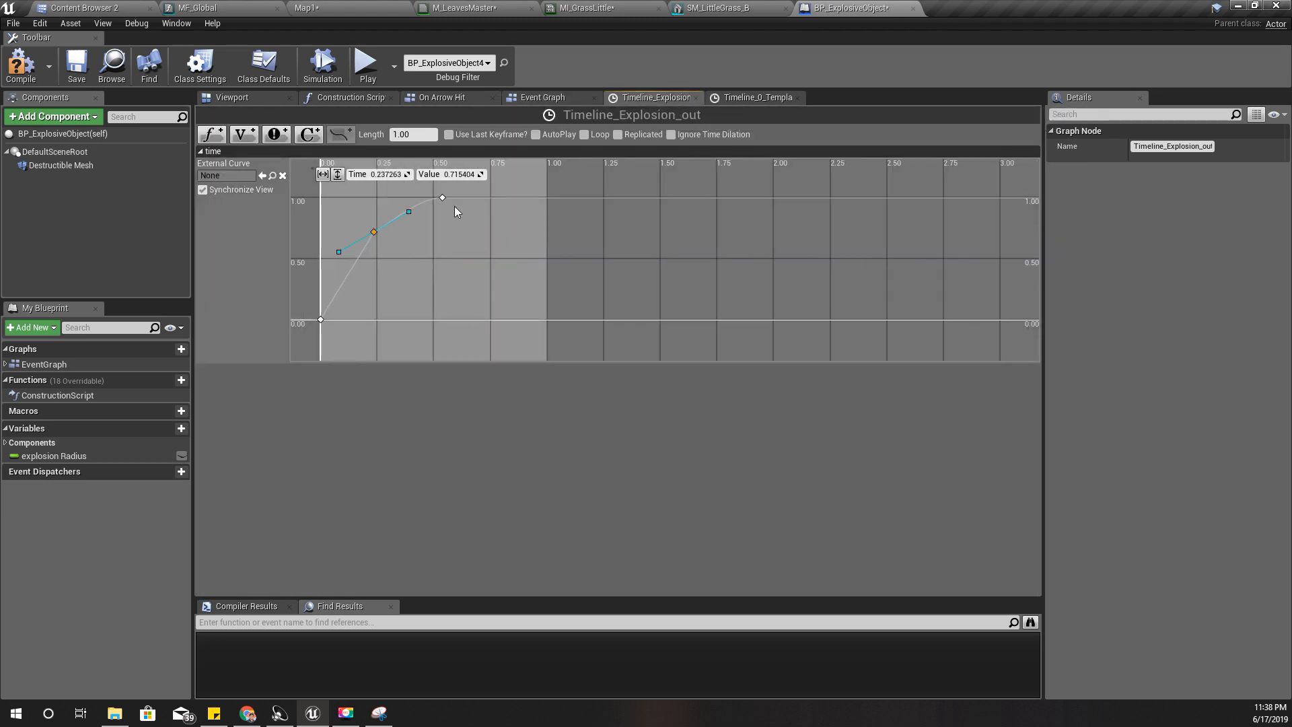
{"action": "left_click", "coordinate": [455, 208]}
{"action": "right_click_drag", "start_coordinate": [490, 276], "coordinate": [653, 333]}
{"action": "scroll", "coordinate": [619, 289], "scroll_direction": "down", "scroll_amount": 2}
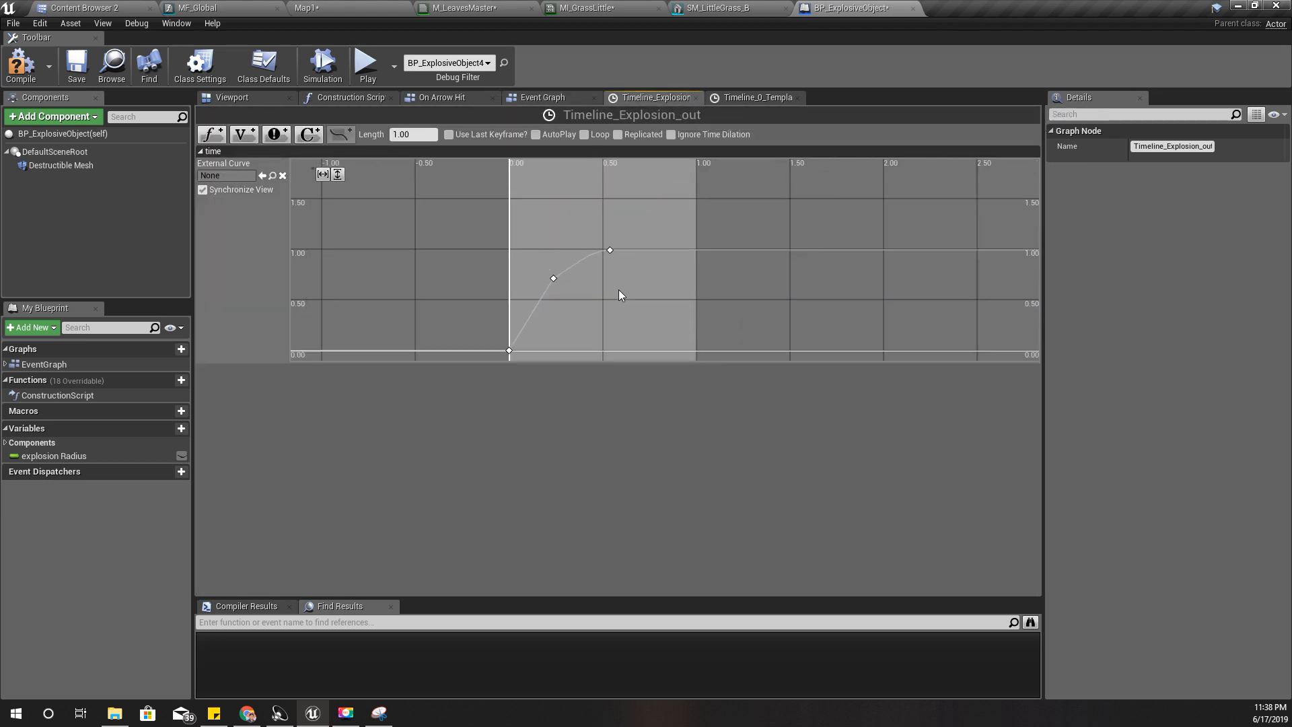
{"action": "left_click_drag", "start_coordinate": [602, 244], "coordinate": [532, 256]}
{"action": "left_click", "coordinate": [7, 74]}
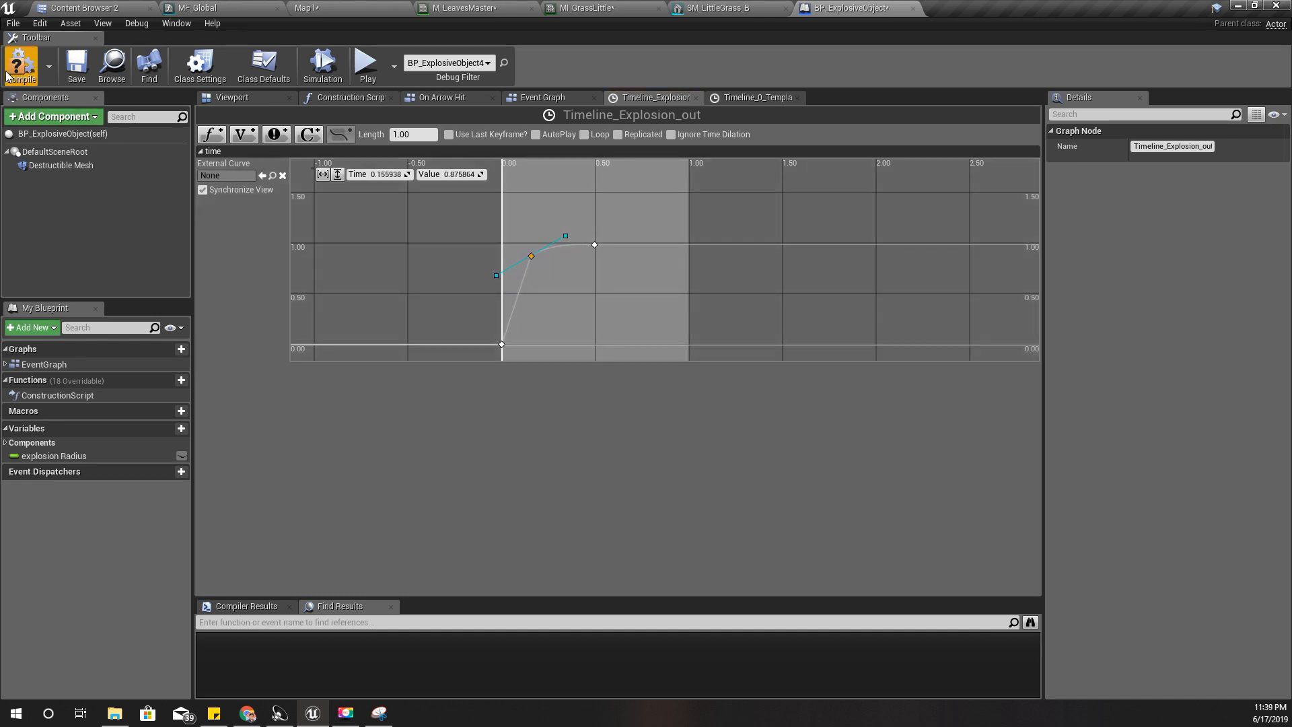
Step: Play-test Map1 in the full-screen viewport, shoot the barrel with a flaming arrow to check the grass reaction, and end the session
{"action": "left_click", "coordinate": [536, 98]}
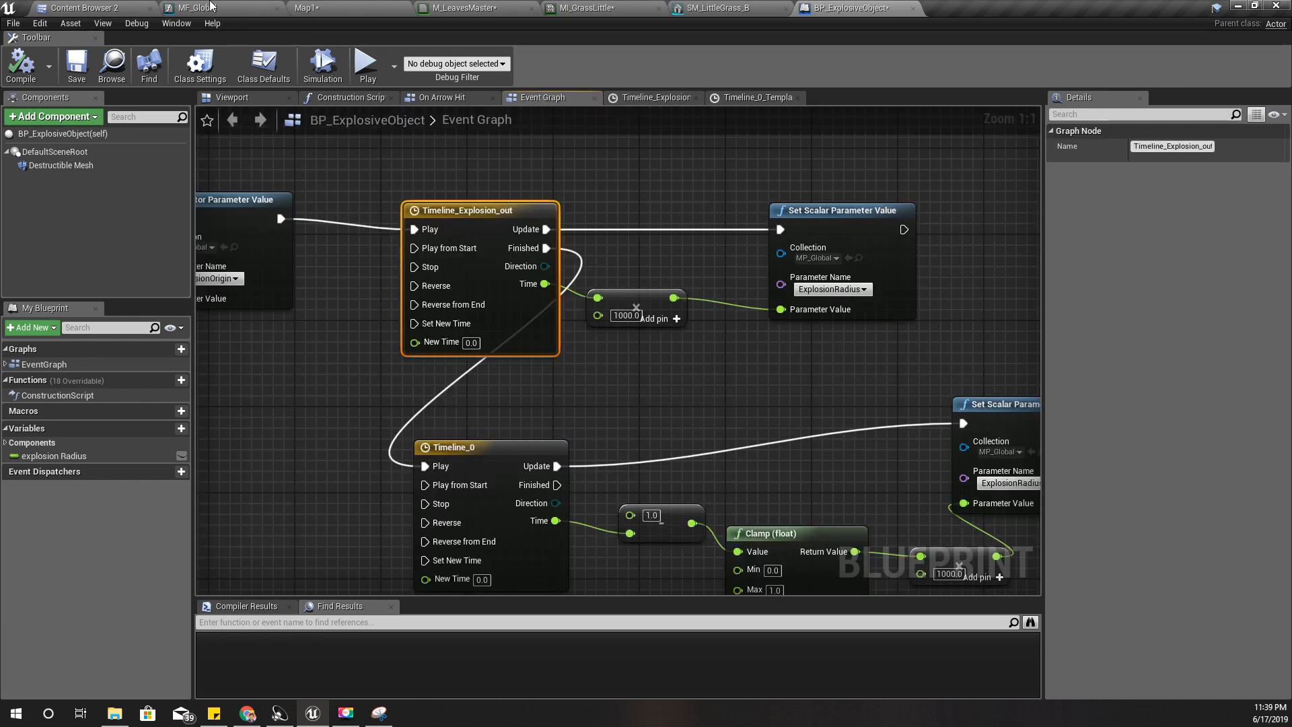
{"action": "left_click", "coordinate": [92, 8]}
{"action": "left_click", "coordinate": [317, 7]}
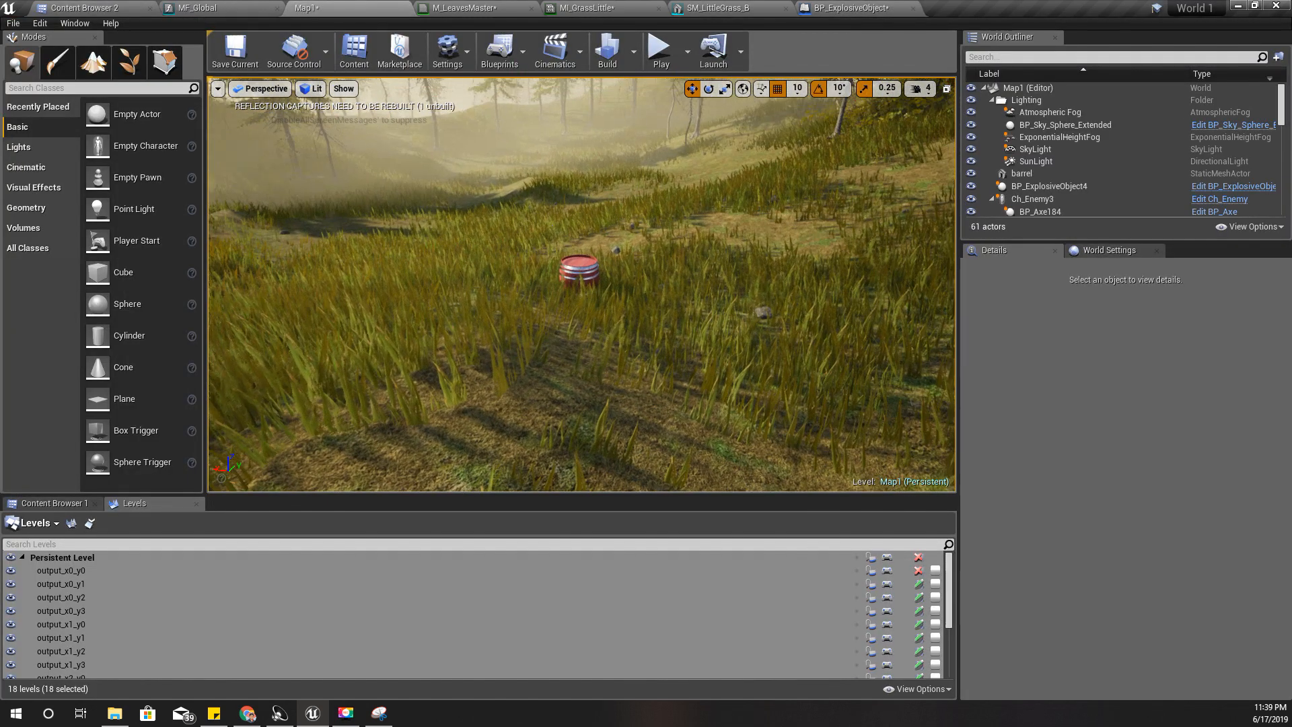
{"action": "key", "text": "F11"}
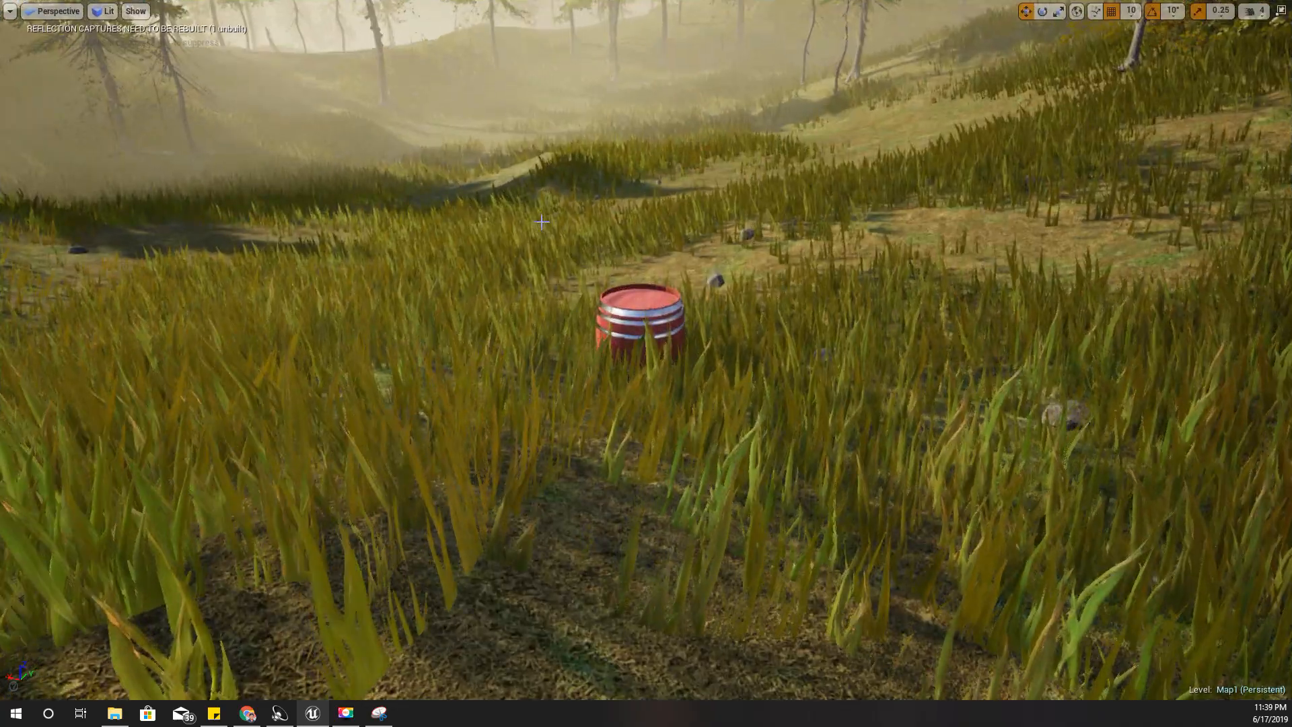
{"action": "key", "text": "alt+p"}
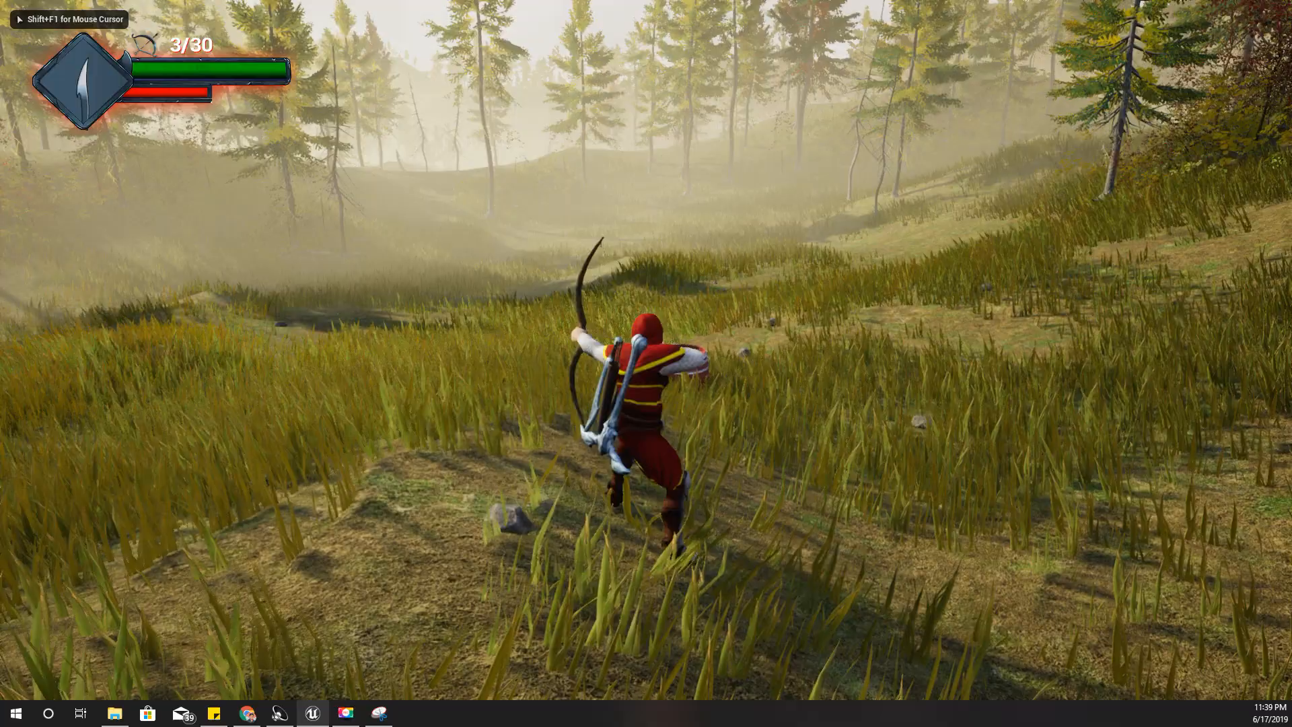
{"action": "right_click", "coordinate": [646, 349]}
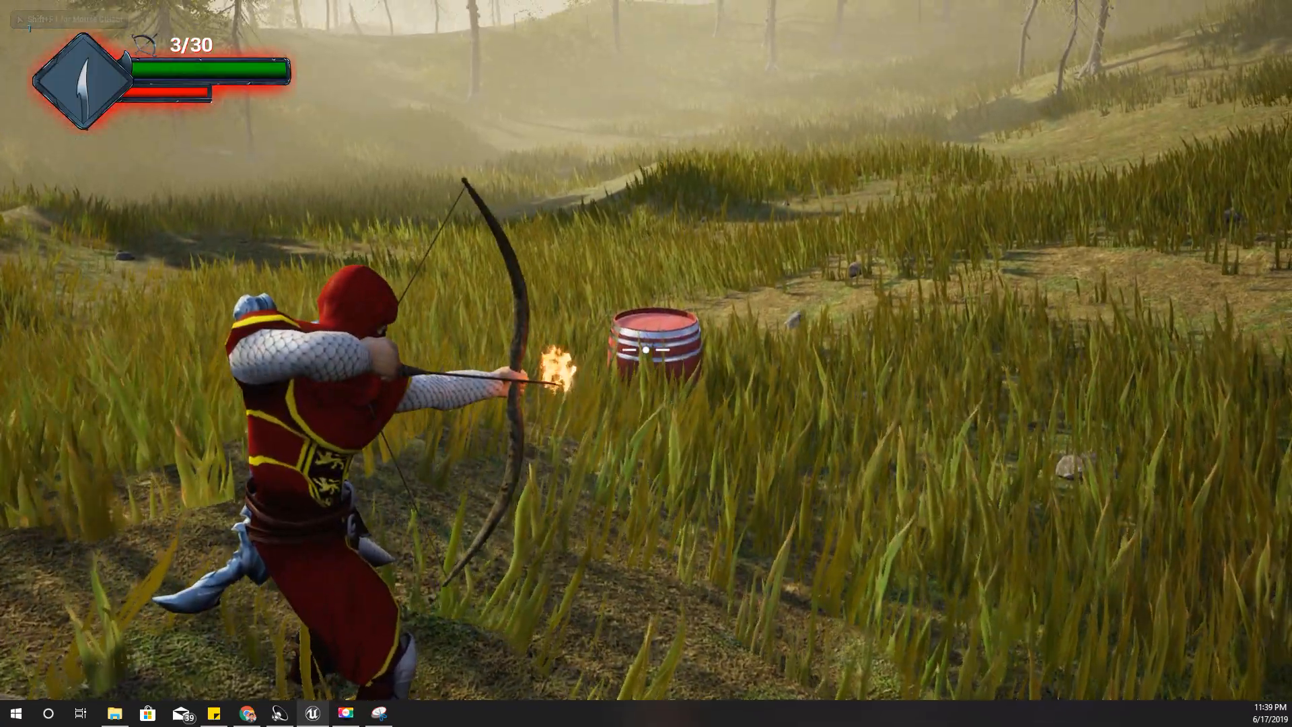
{"action": "left_click", "coordinate": [646, 350]}
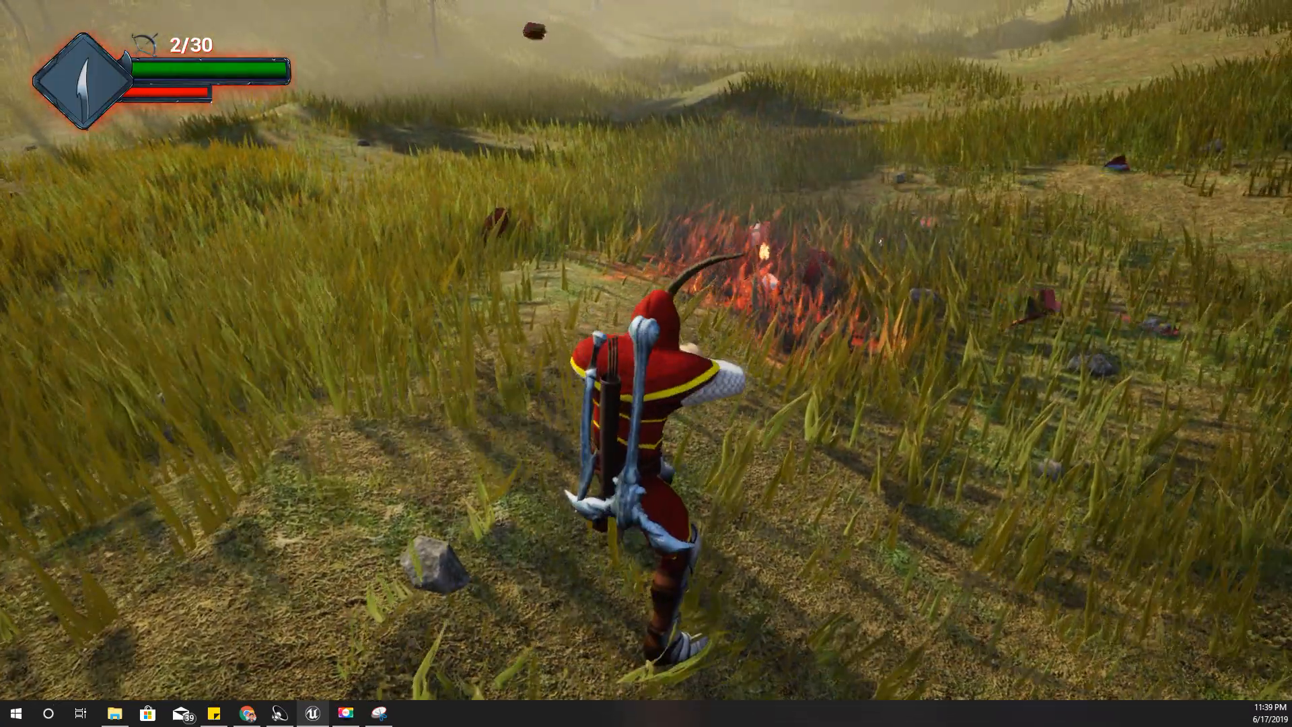
{"action": "right_click", "coordinate": [646, 350]}
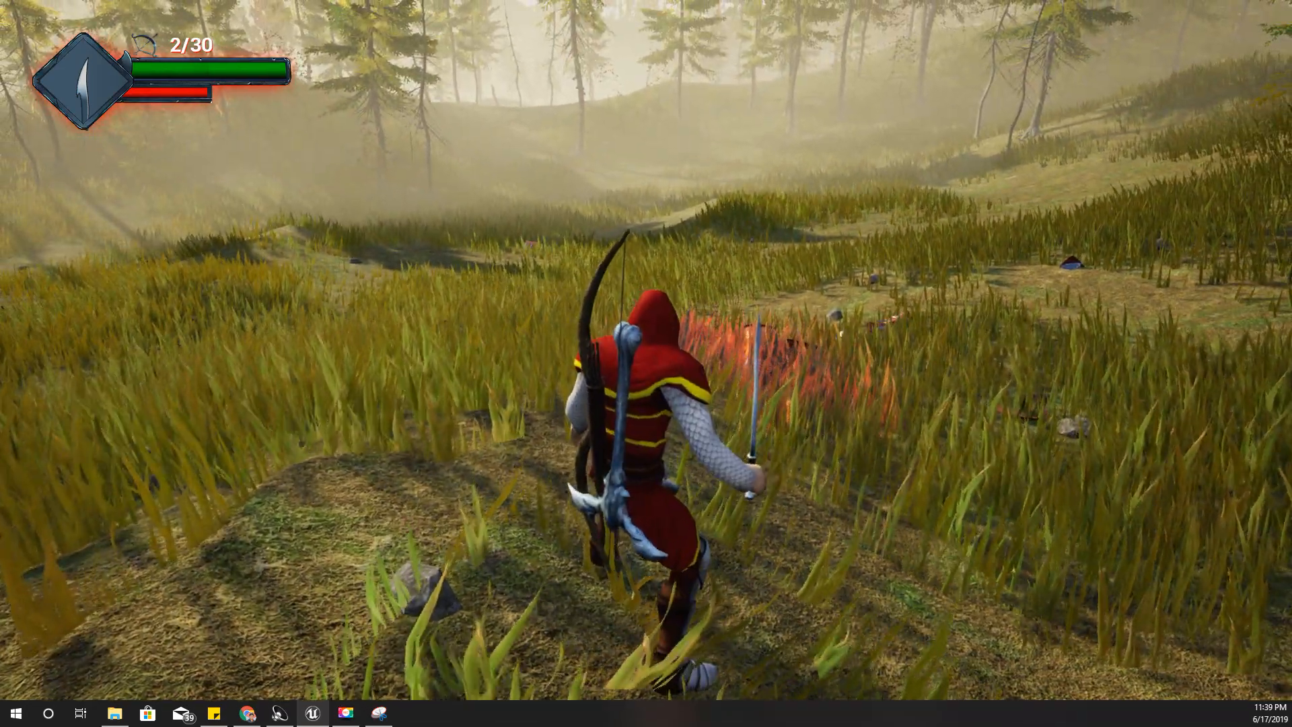
{"action": "key", "text": "Escape"}
Step: Play-test the explosion from a spot behind the bushes and shoot the distant barrel to check the foliage reaction
{"action": "right_click_drag", "start_coordinate": [538, 336], "coordinate": [619, 257]}
{"action": "key", "text": "w"}
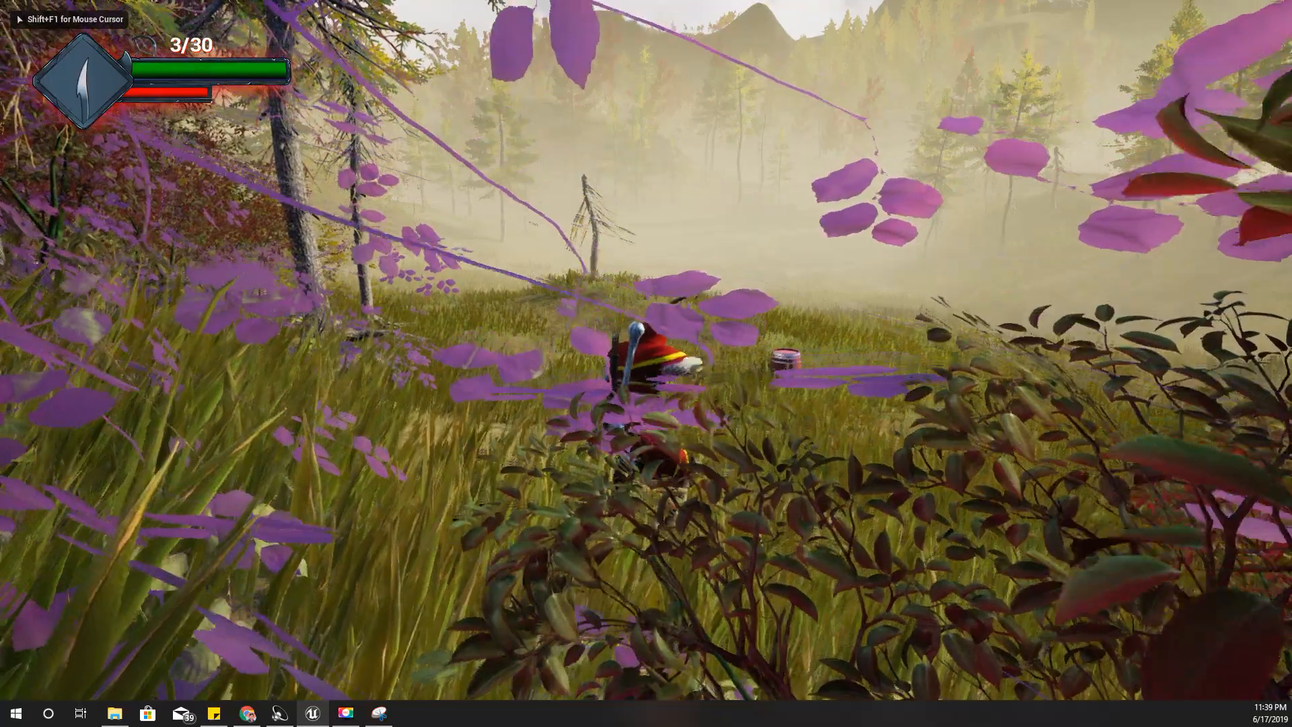
{"action": "right_click", "coordinate": [646, 350]}
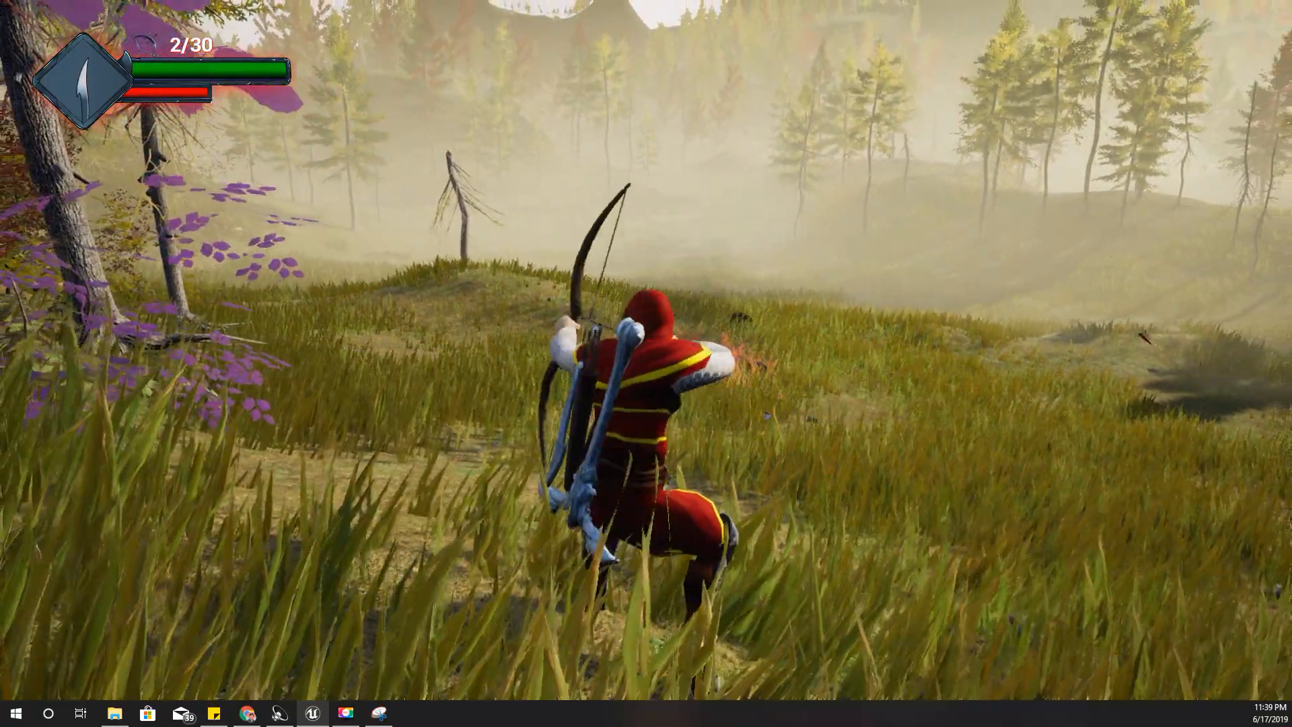
Step: Check the grass around the explosion site, end the play-test, and restore the normal editor layout
{"action": "right_click", "coordinate": [646, 350]}
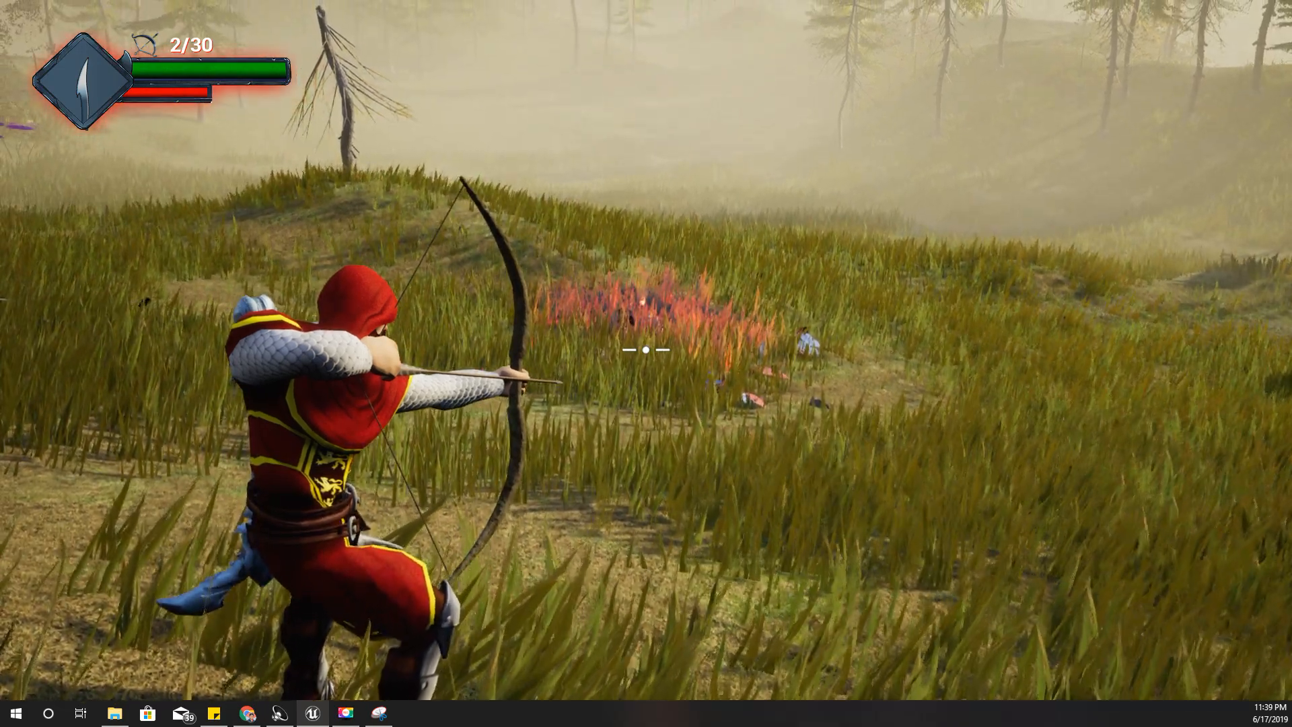
{"action": "key", "text": "Escape"}
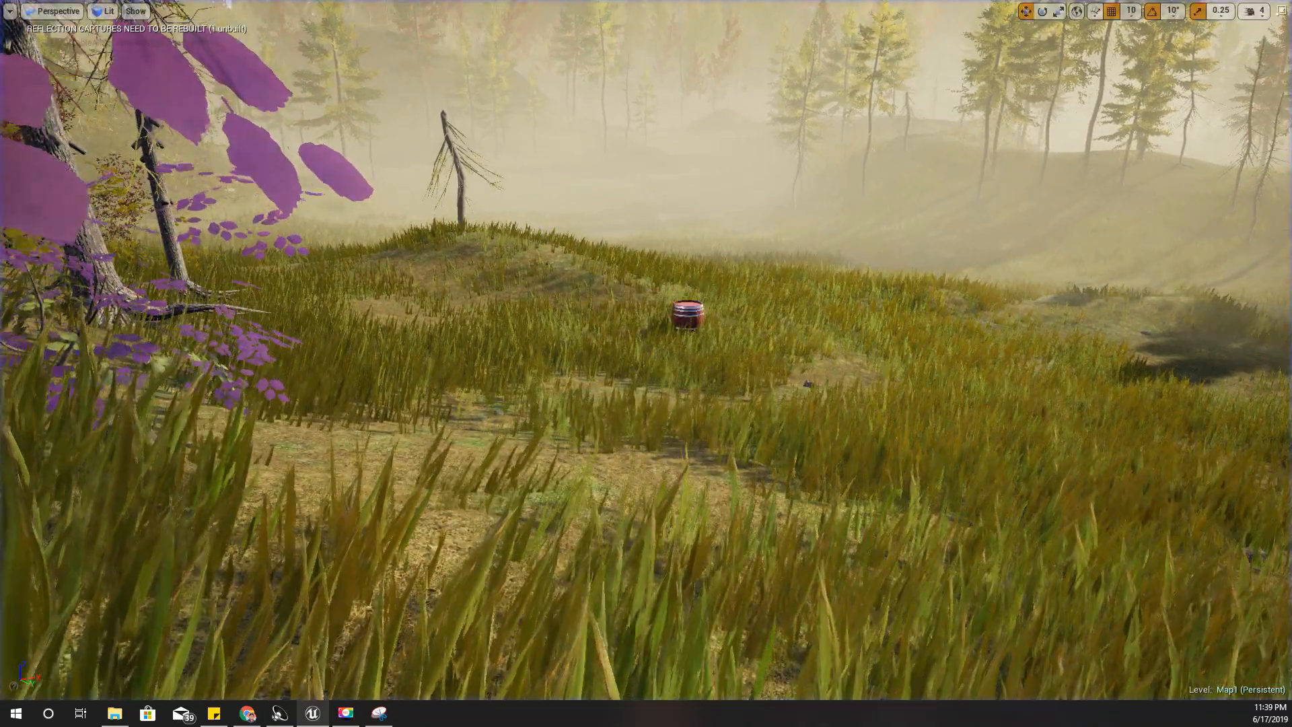
{"action": "scroll", "coordinate": [621, 294], "scroll_direction": "up", "scroll_amount": 3}
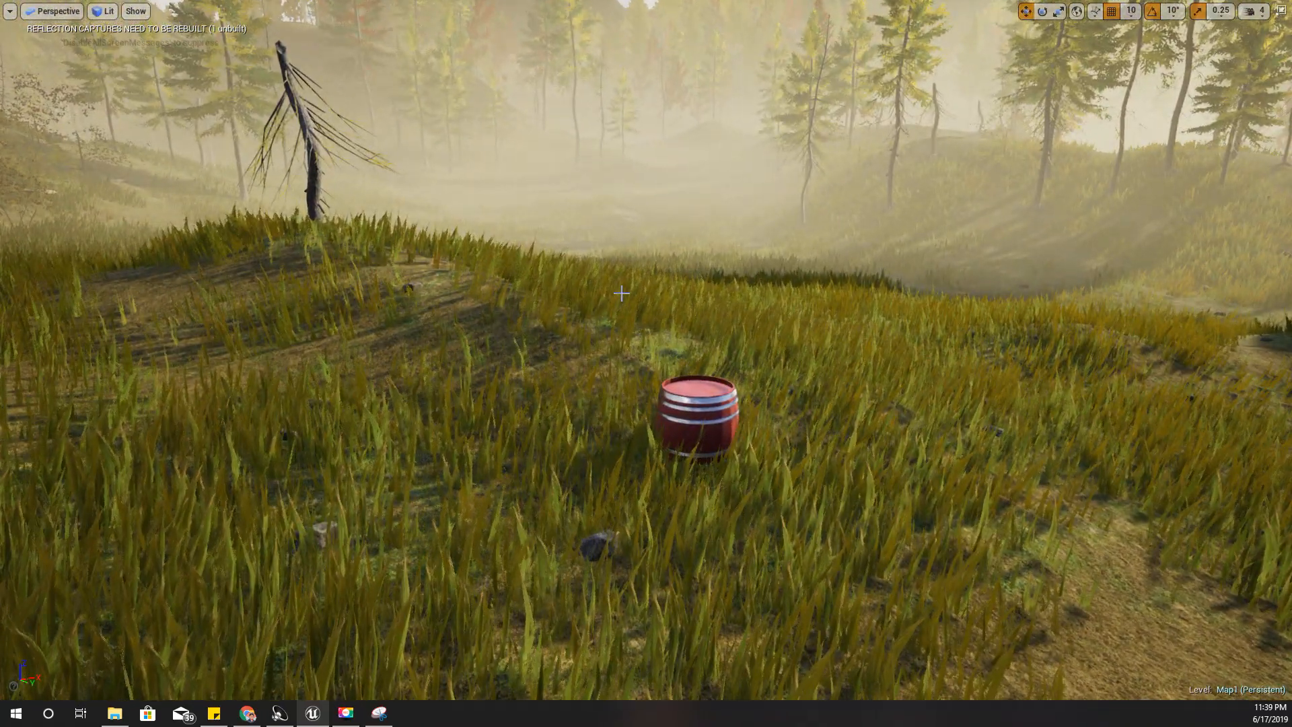
{"action": "key", "text": "F11"}
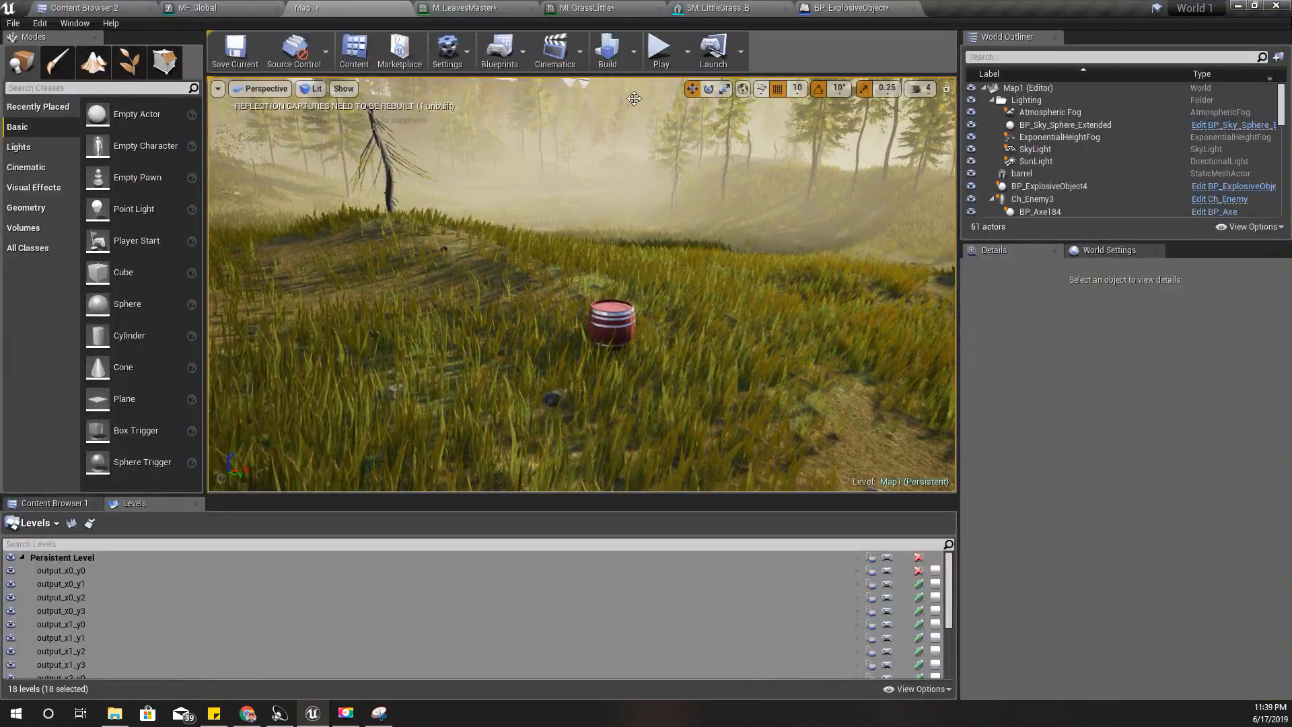
Step: In BP_ExplosiveObject's Event Graph, set the Min of the Clamp node fed by Timeline_0 to 0.2 and compile
{"action": "left_click", "coordinate": [506, 8]}
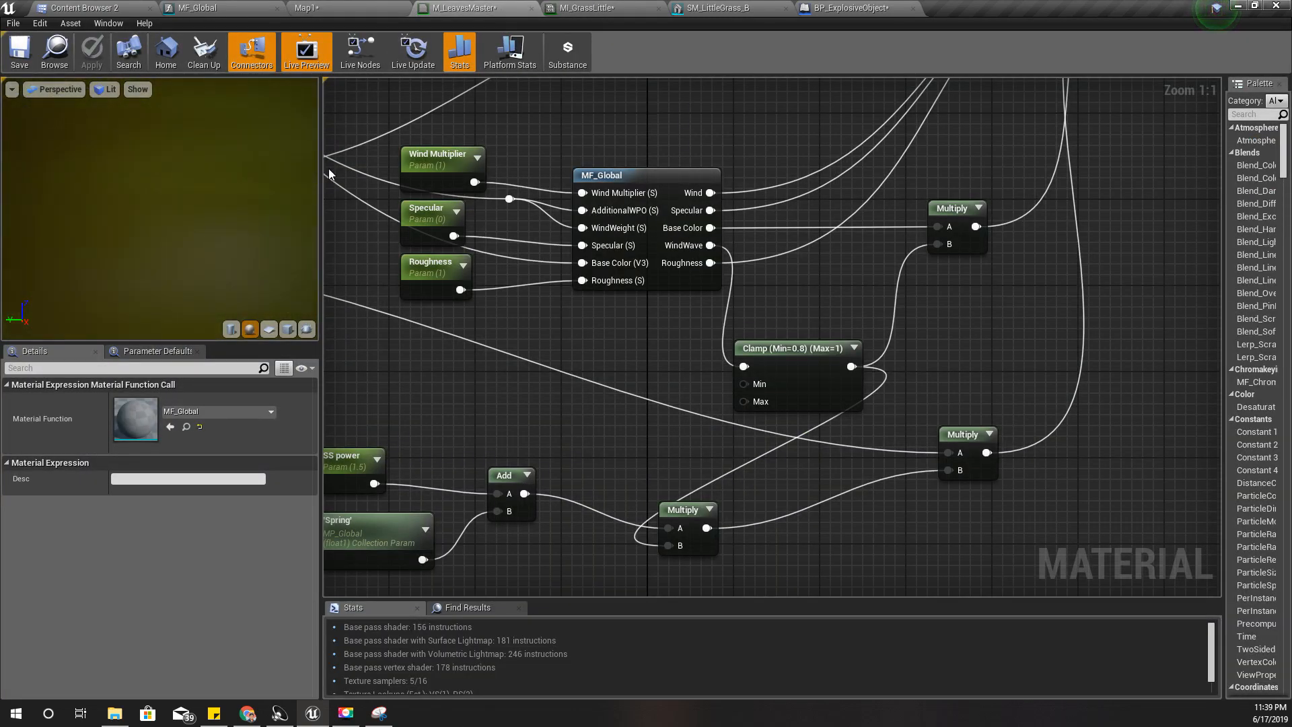
{"action": "scroll", "coordinate": [328, 167], "scroll_direction": "down", "scroll_amount": 2}
{"action": "left_click", "coordinate": [609, 7]}
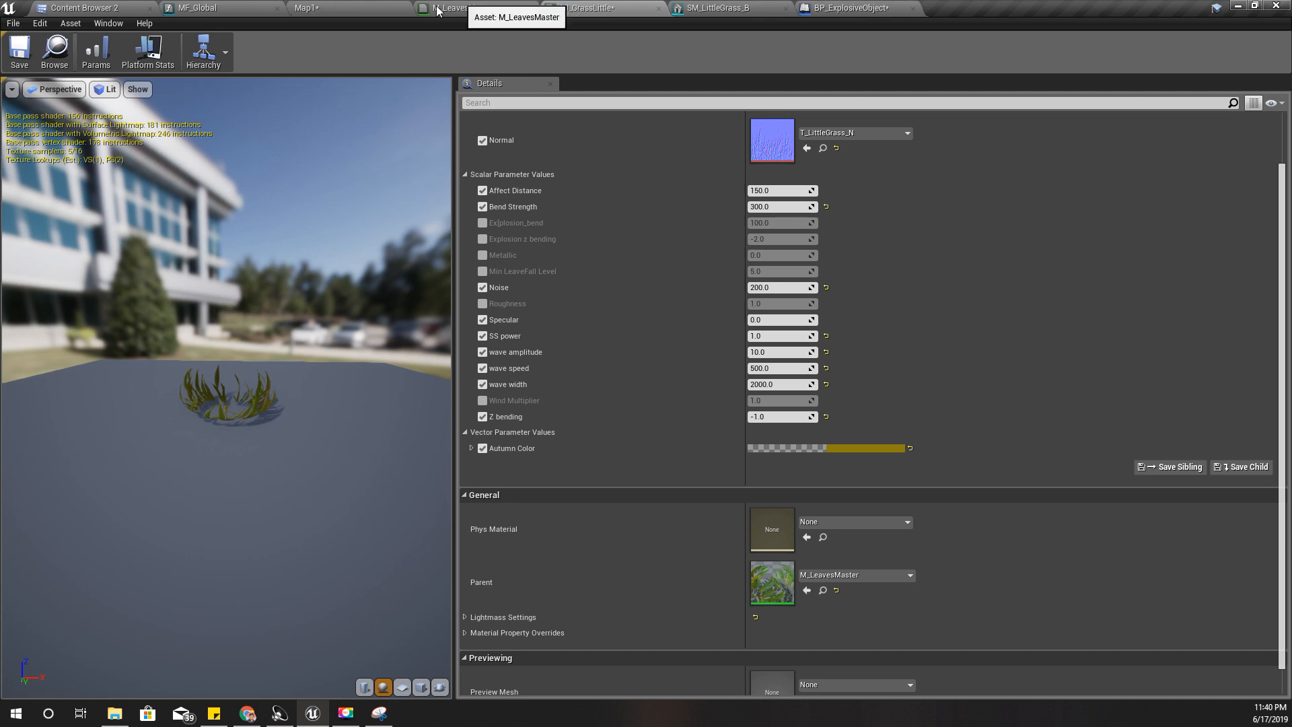
{"action": "left_click", "coordinate": [867, 5]}
{"action": "right_click_drag", "start_coordinate": [794, 394], "coordinate": [672, 160]}
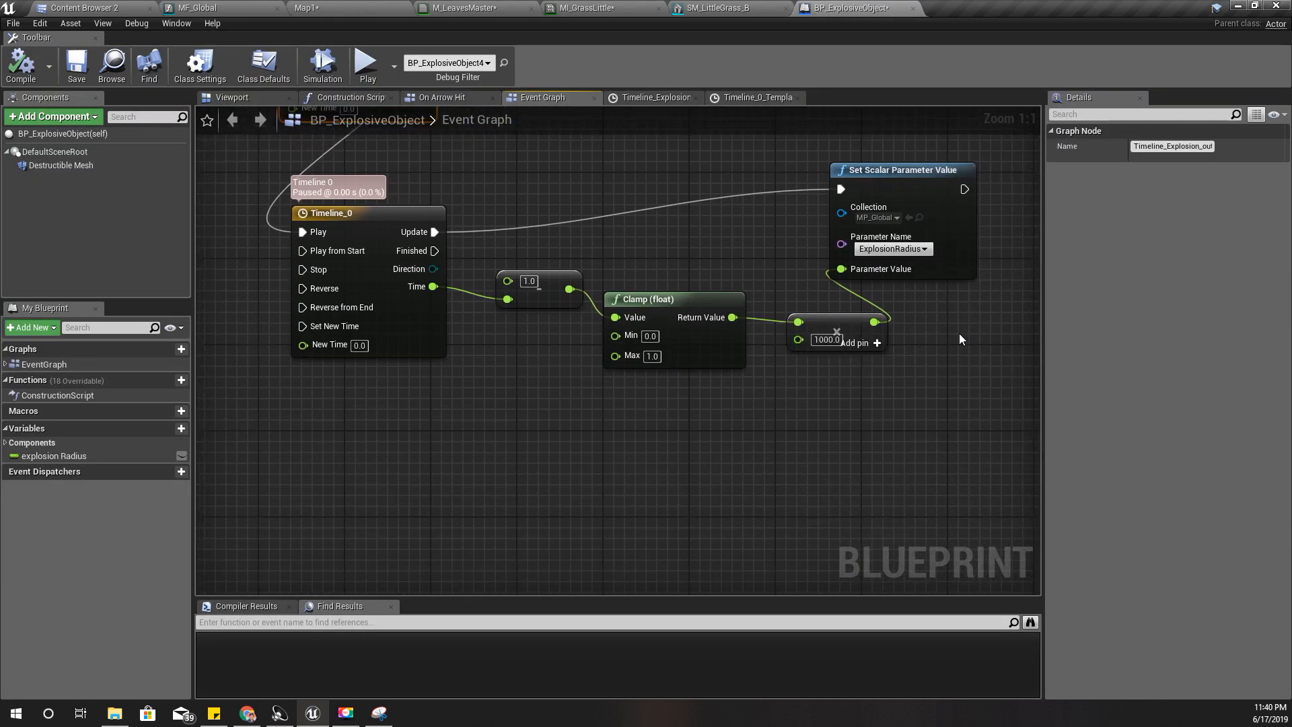
{"action": "right_click_drag", "start_coordinate": [960, 340], "coordinate": [936, 383]}
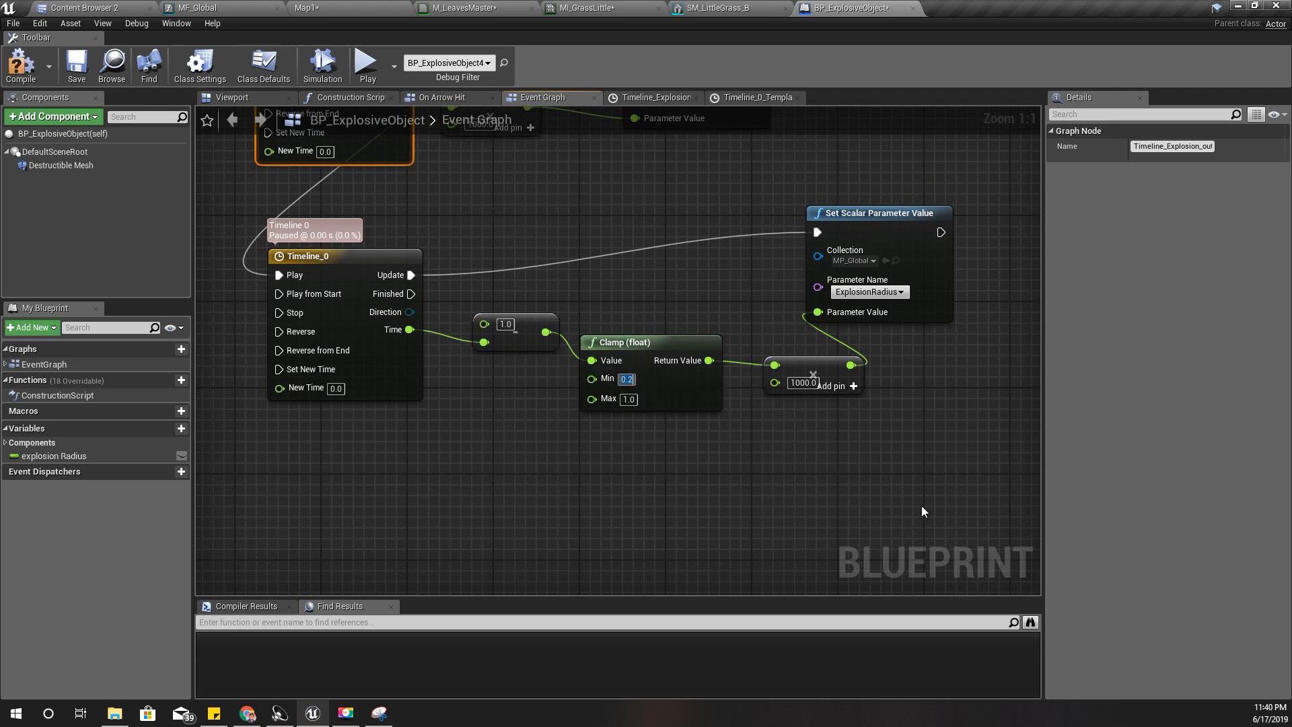
{"action": "left_click", "coordinate": [9, 66]}
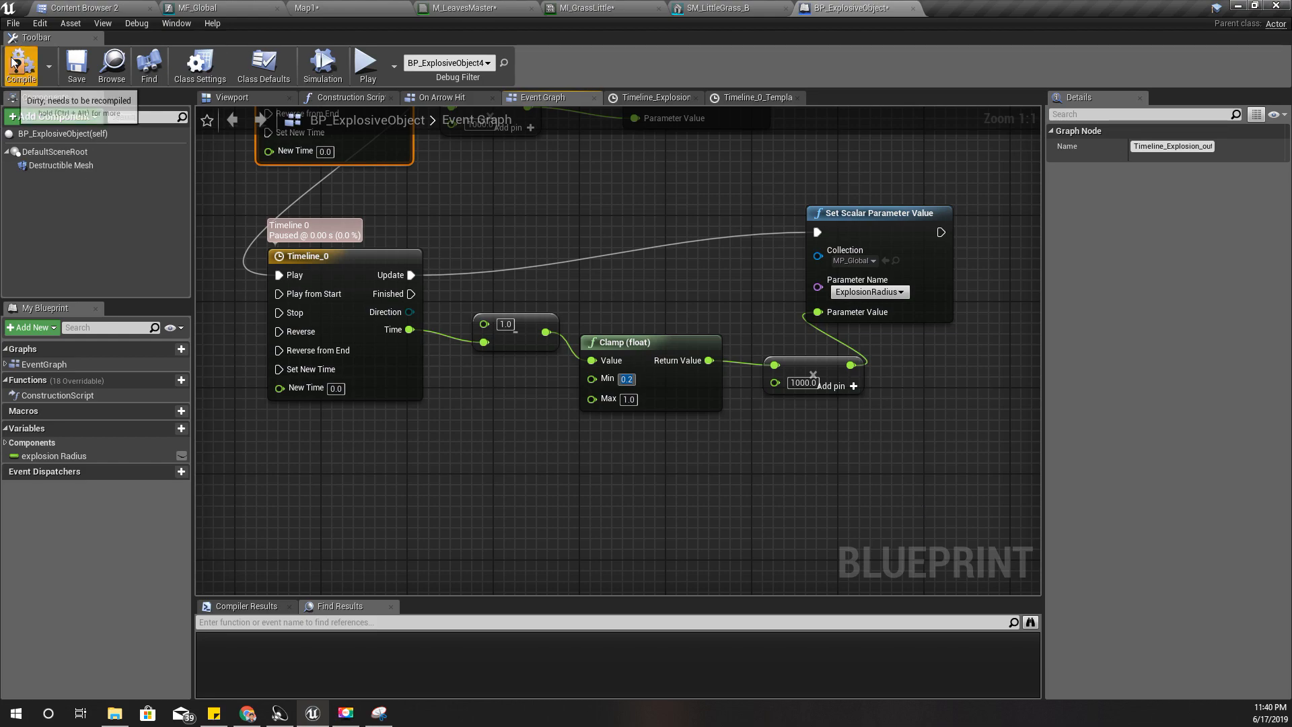
Step: Play-test Map1 in the full-screen viewport and shoot the barrel in the meadow with a flaming arrow
{"action": "left_click", "coordinate": [306, 6]}
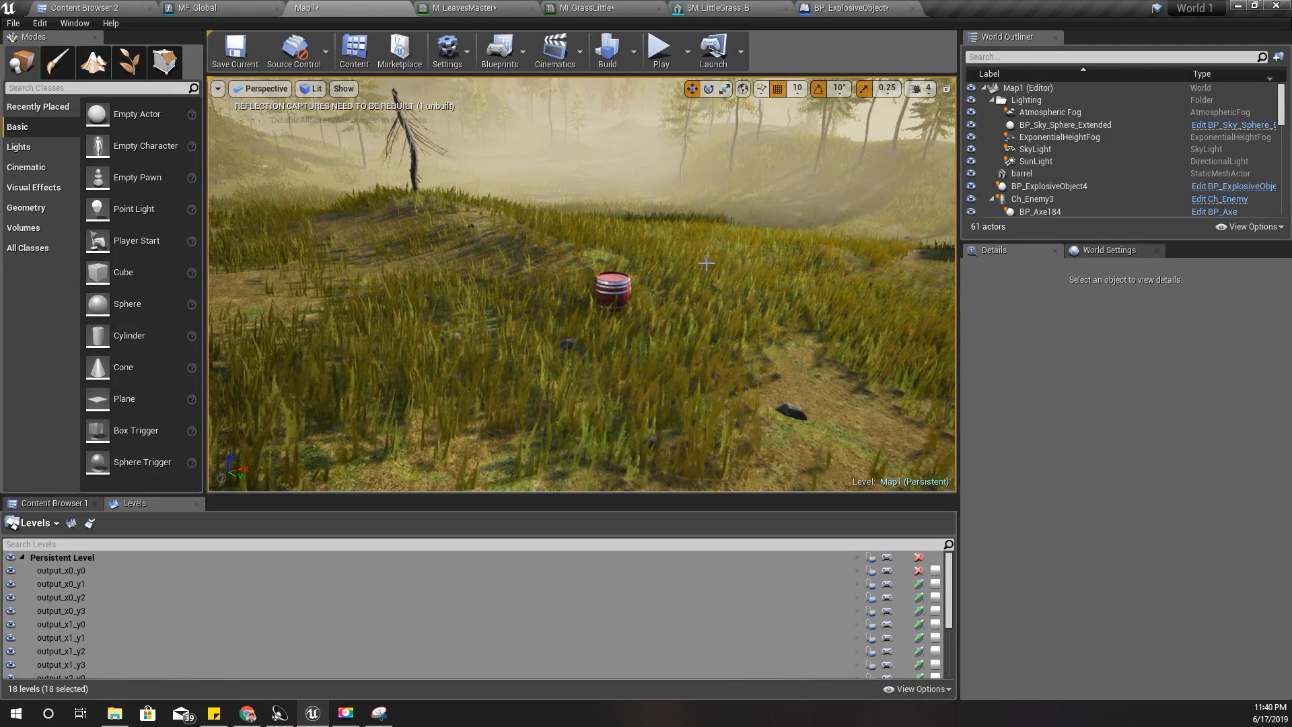
{"action": "key", "text": "F11"}
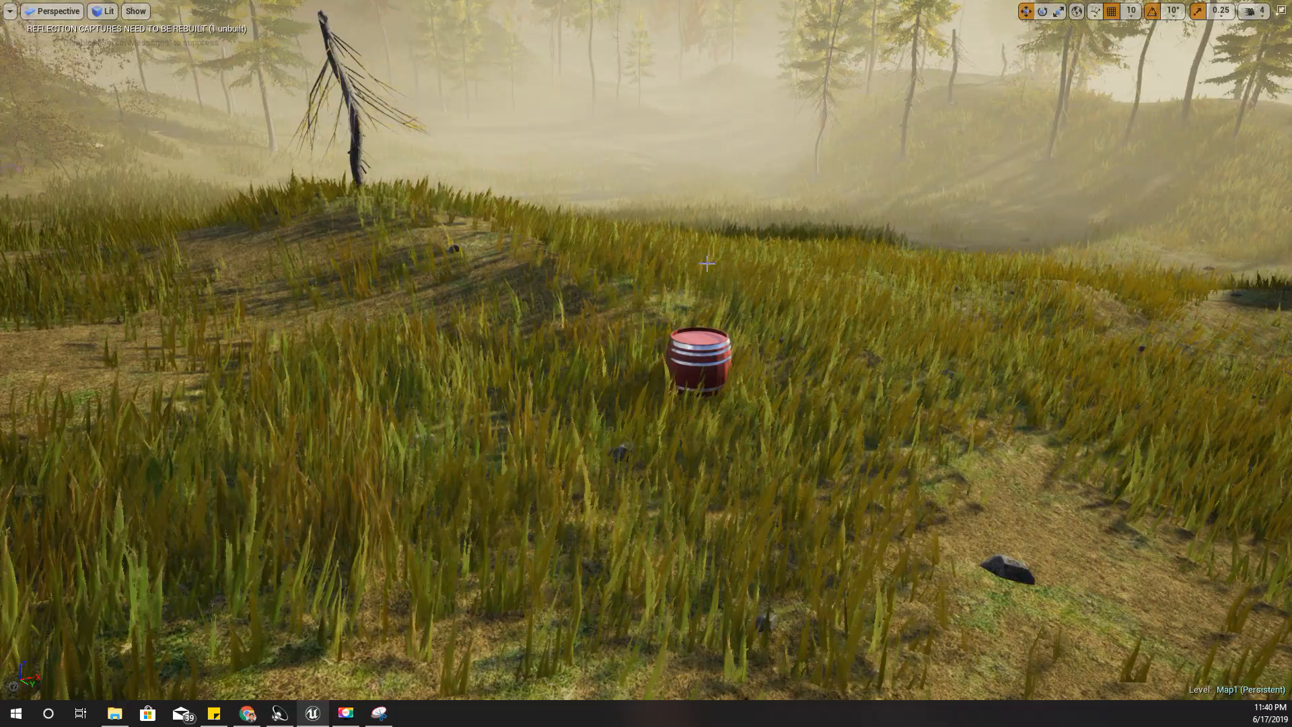
{"action": "key", "text": "alt+p"}
{"action": "key", "text": "s"}
{"action": "key", "text": "1"}
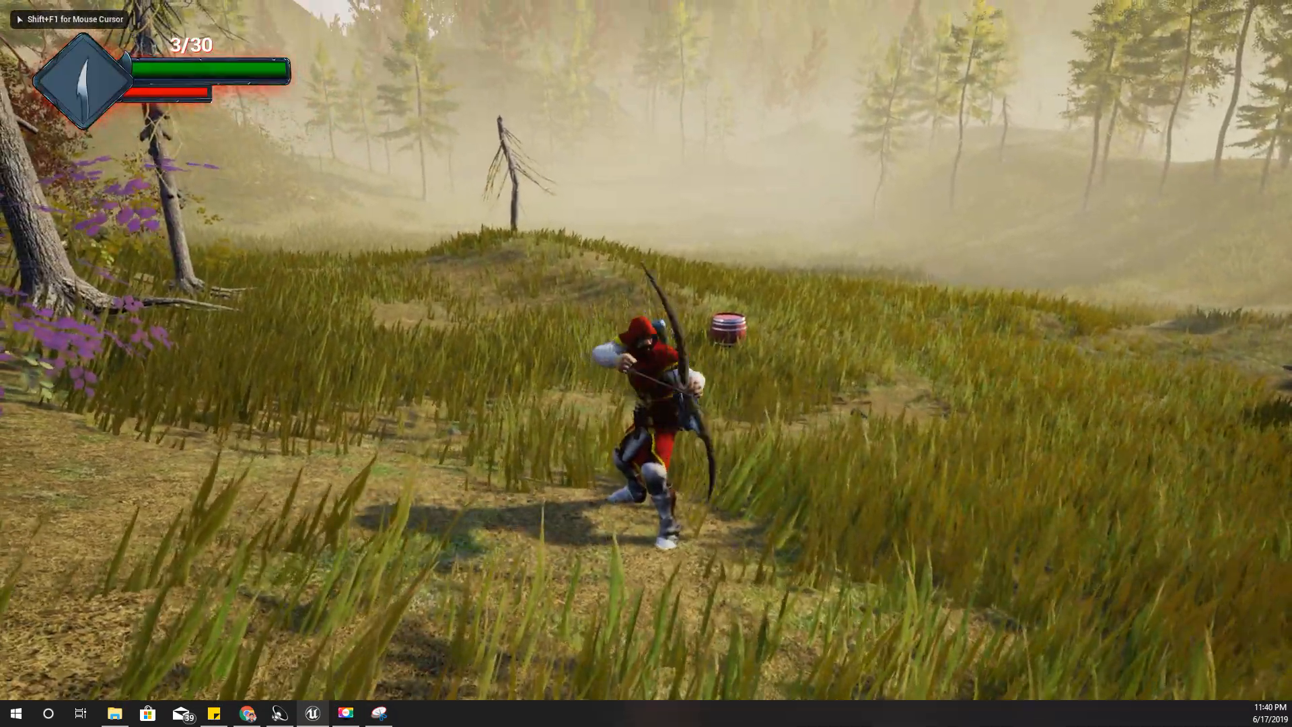
{"action": "right_click", "coordinate": [646, 350]}
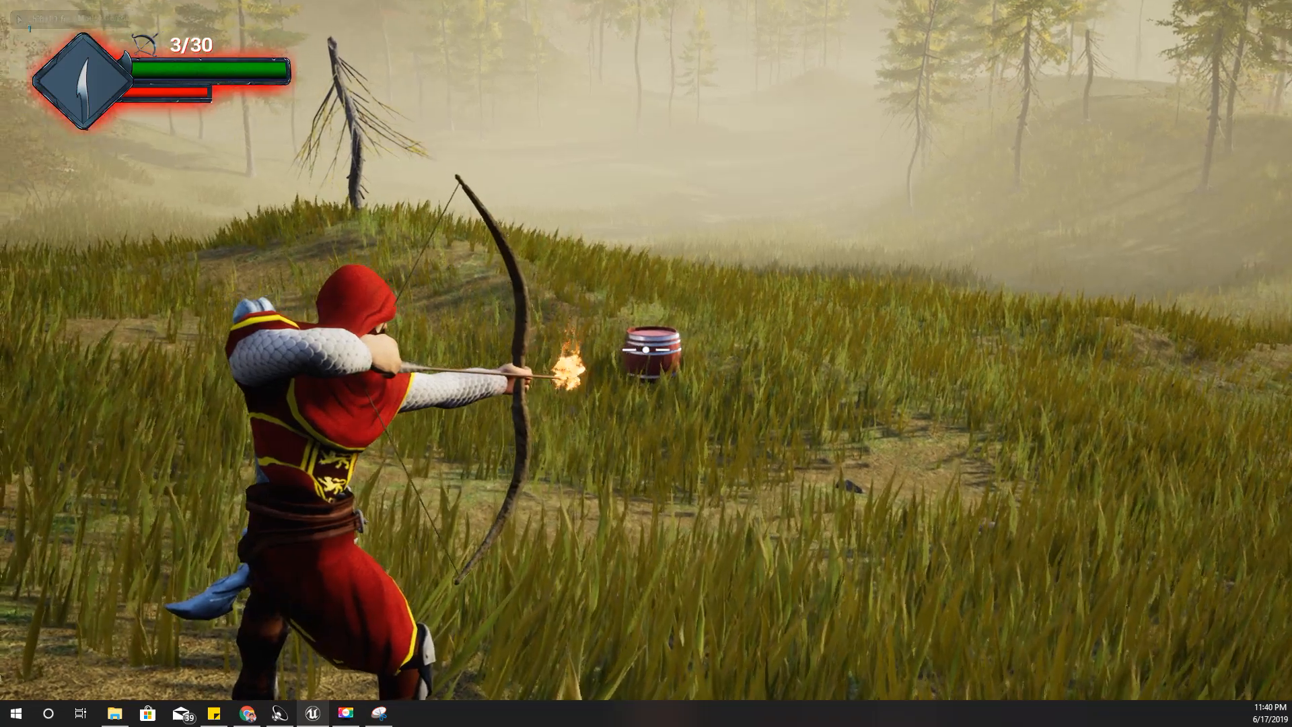
{"action": "left_click", "coordinate": [646, 350]}
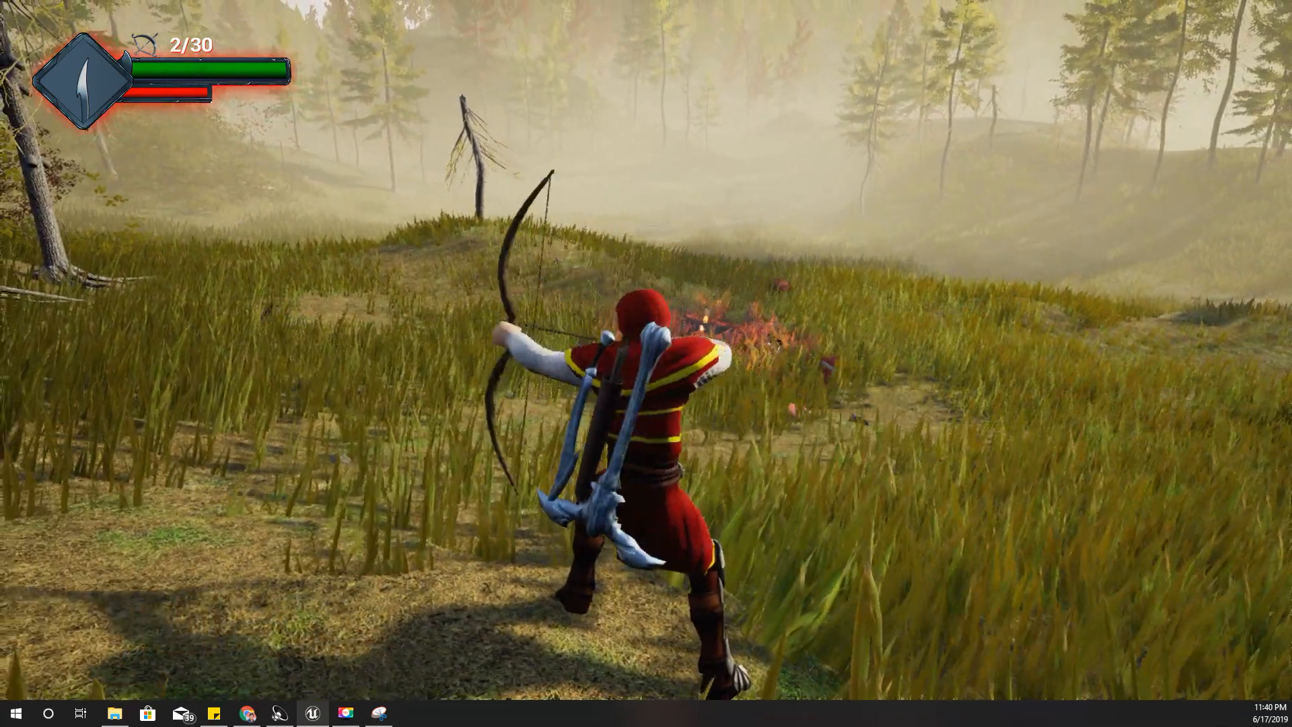
Step: Inspect the burning grass up close, run toward the purple bushes, and end the play-test
{"action": "right_click", "coordinate": [646, 350]}
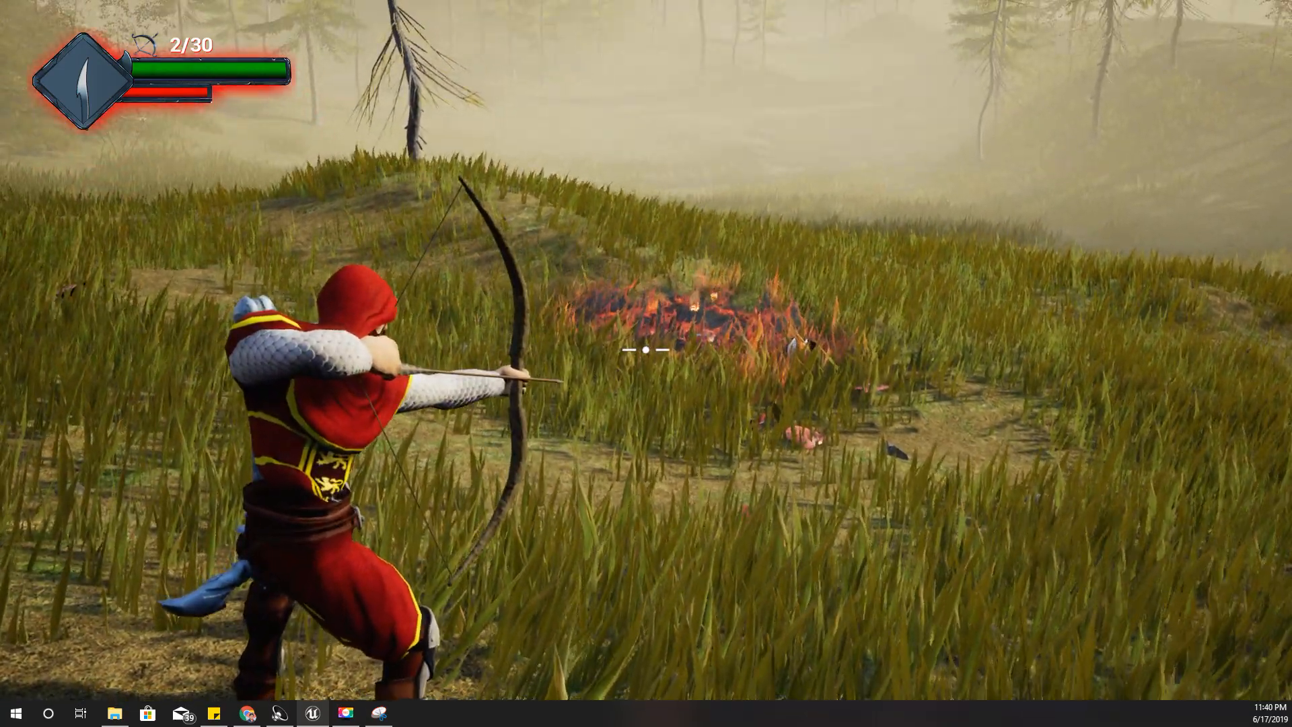
{"action": "key", "text": "w"}
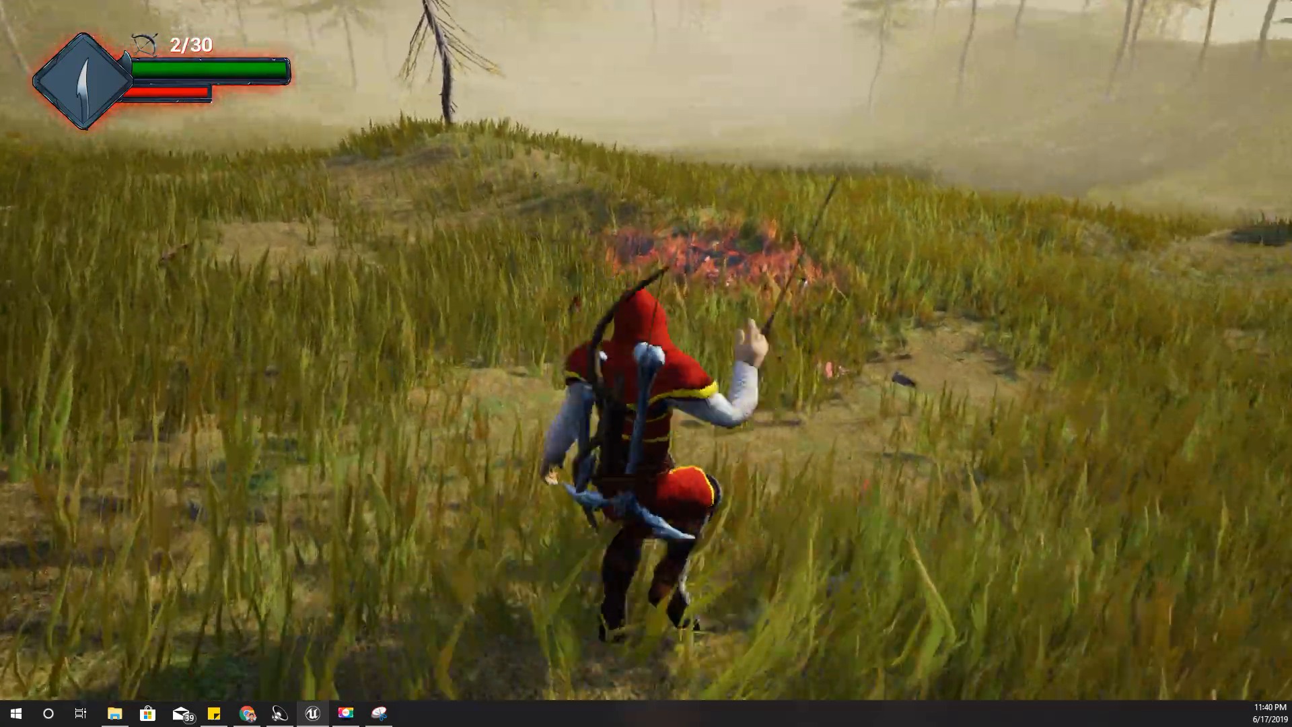
{"action": "key", "text": "d"}
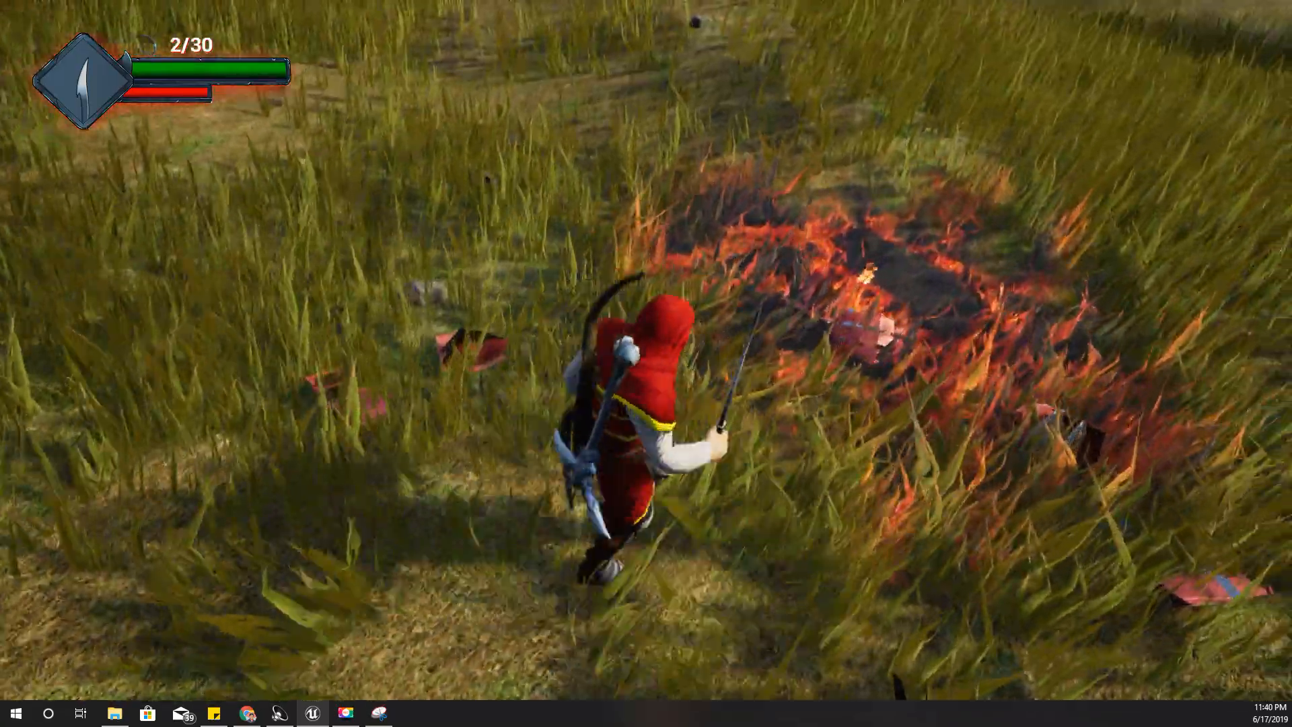
{"action": "key", "text": "w"}
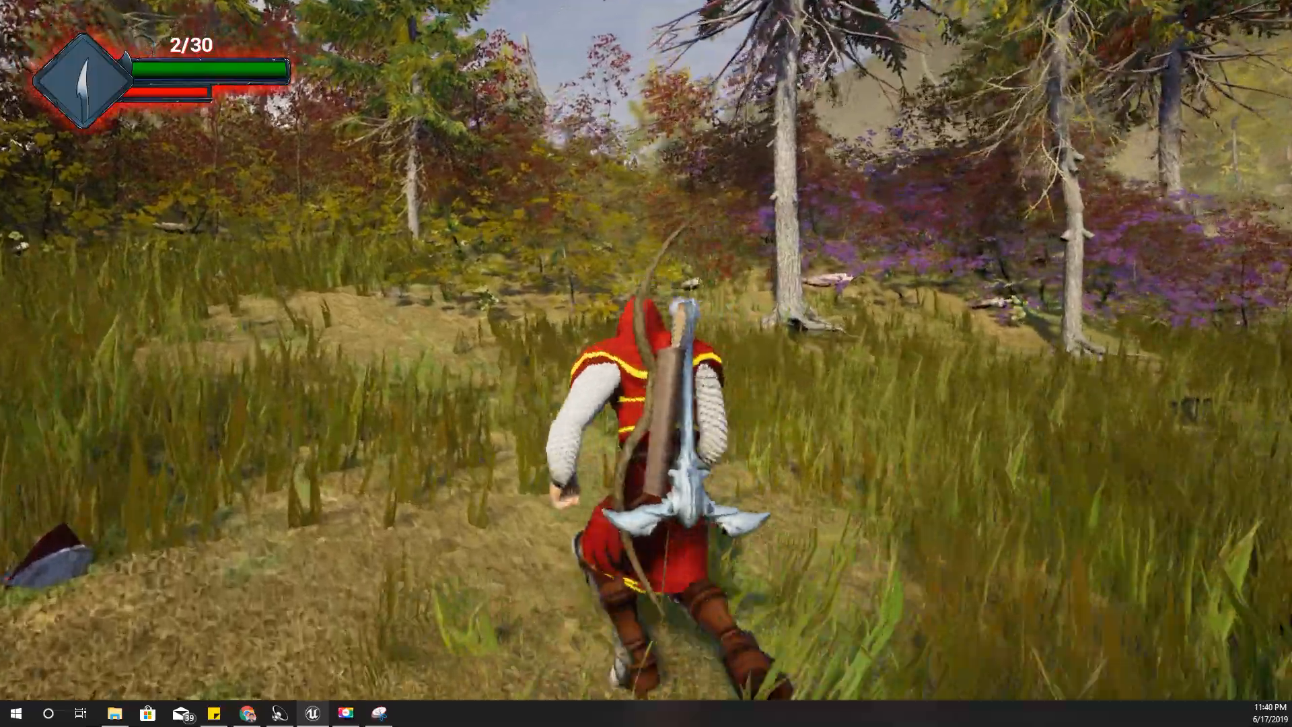
{"action": "key", "text": "Escape"}
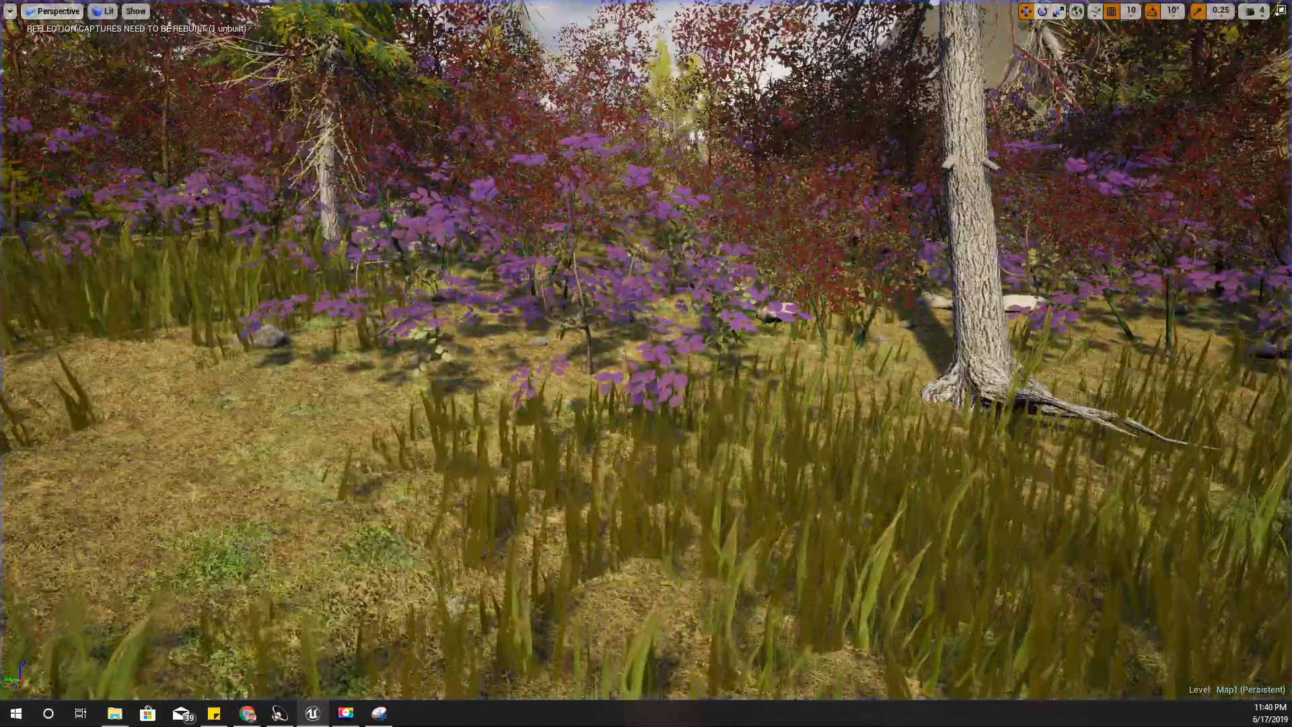
Step: Move the explosive barrel to the hillside edge, beside the bare tree and the red bushes
{"action": "right_click_drag", "start_coordinate": [645, 363], "coordinate": [640, 289]}
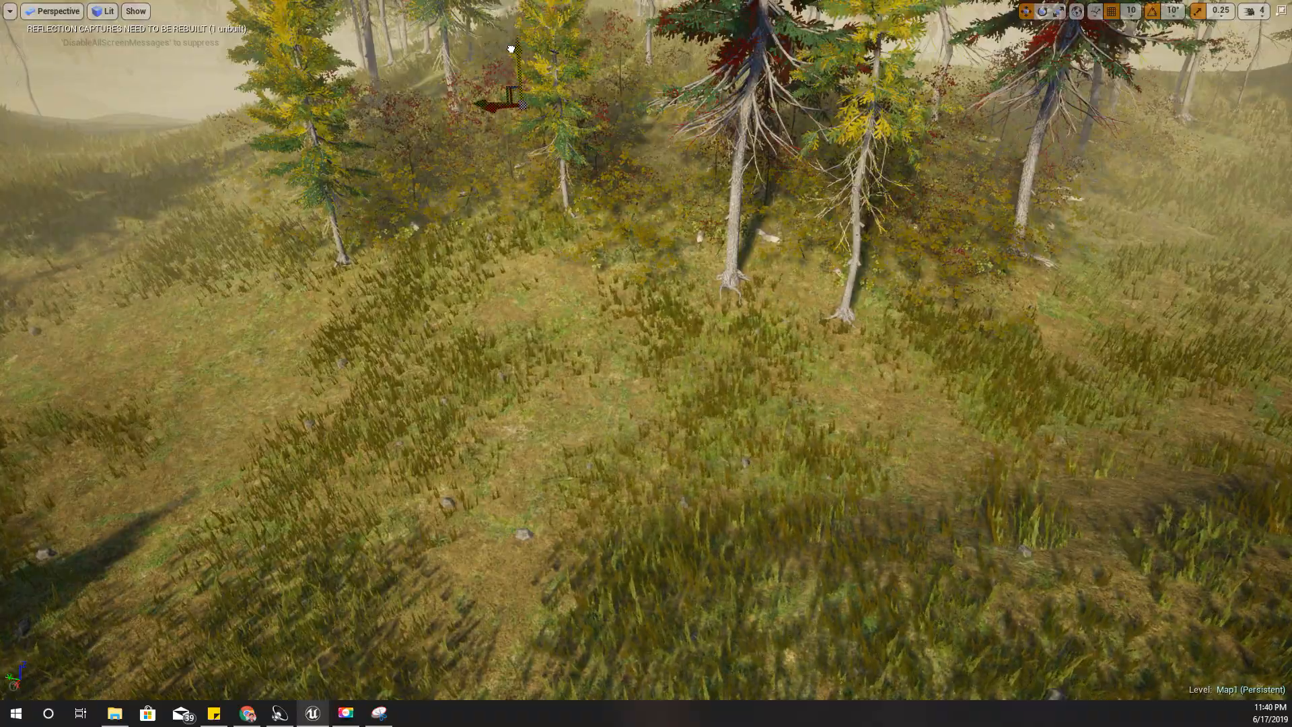
{"action": "right_click_drag", "start_coordinate": [511, 49], "coordinate": [313, 114]}
{"action": "key", "text": "w"}
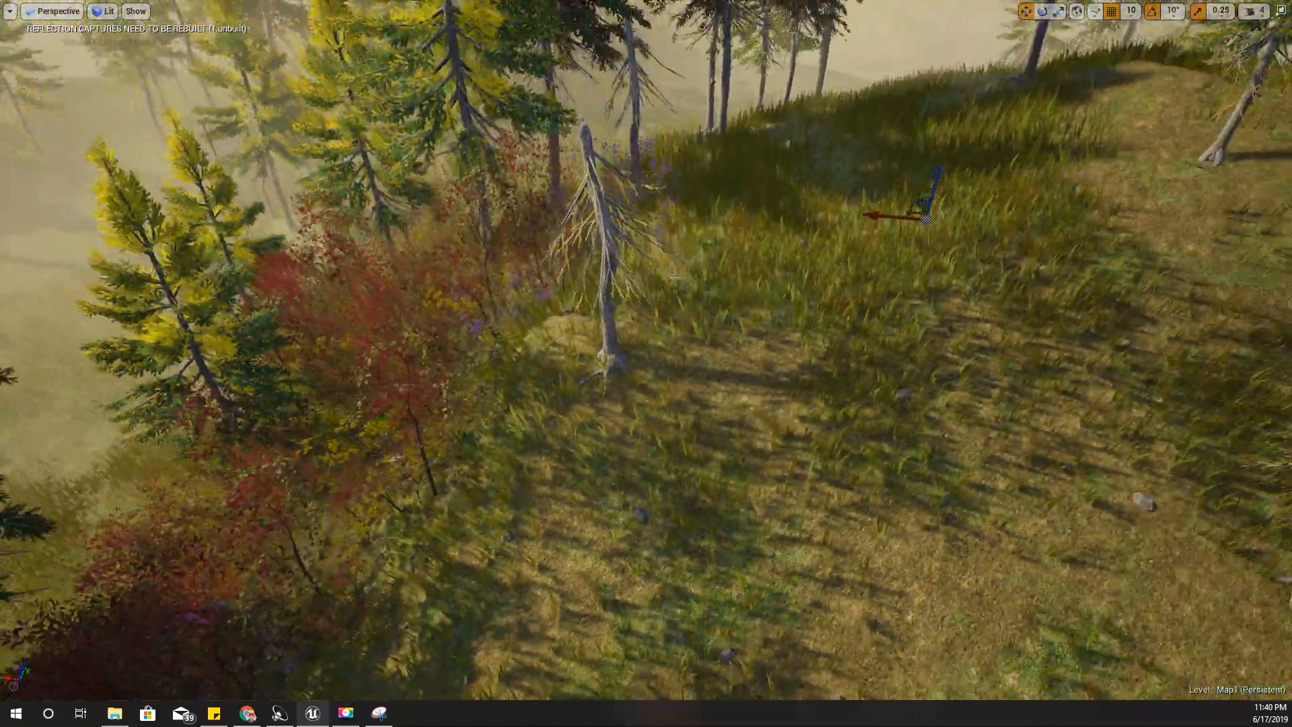
{"action": "right_click_drag", "start_coordinate": [676, 205], "coordinate": [697, 181]}
{"action": "key", "text": "s"}
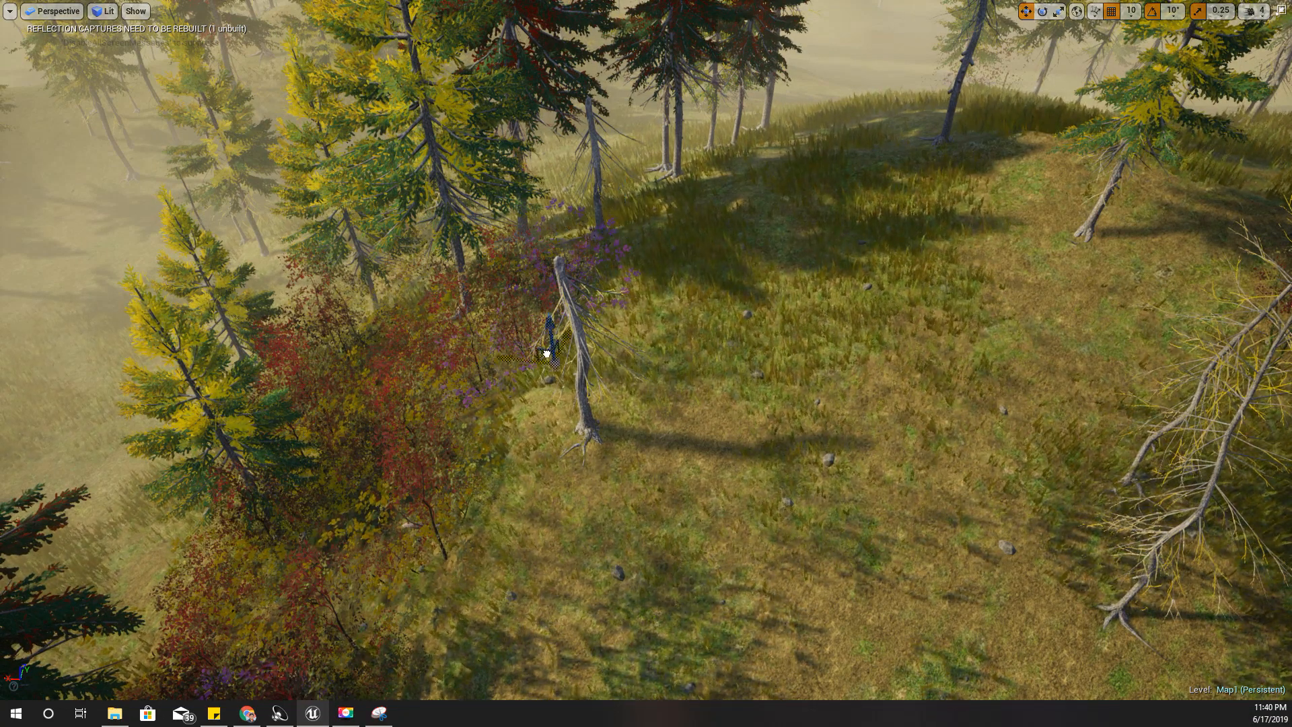
{"action": "left_click_drag", "start_coordinate": [493, 475], "coordinate": [487, 433]}
{"action": "right_click_drag", "start_coordinate": [491, 442], "coordinate": [473, 412]}
{"action": "key", "text": "s"}
{"action": "key", "text": "w"}
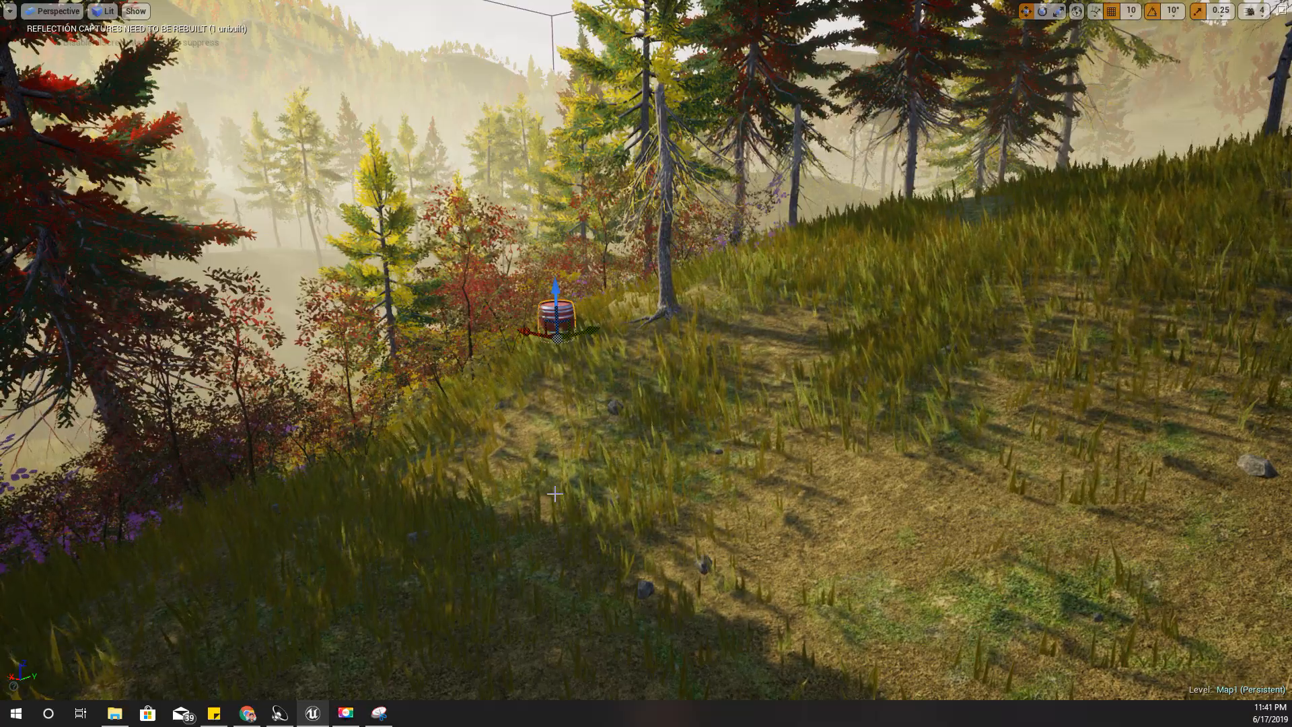
Step: Play-test from the hillside, shoot the relocated barrel with a flaming arrow to check the bushes' reaction, and end the session
{"action": "key", "text": "alt+p"}
{"action": "key", "text": "w"}
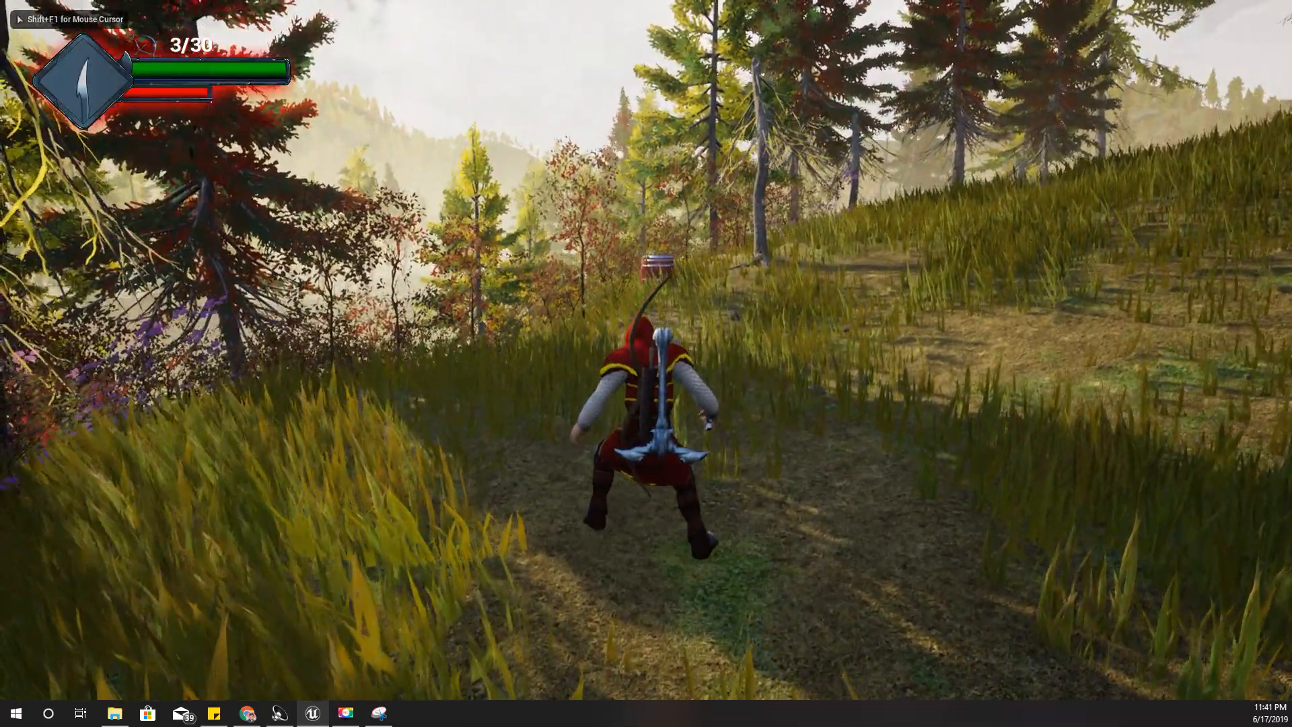
{"action": "key", "text": "2"}
{"action": "right_click", "coordinate": [646, 350]}
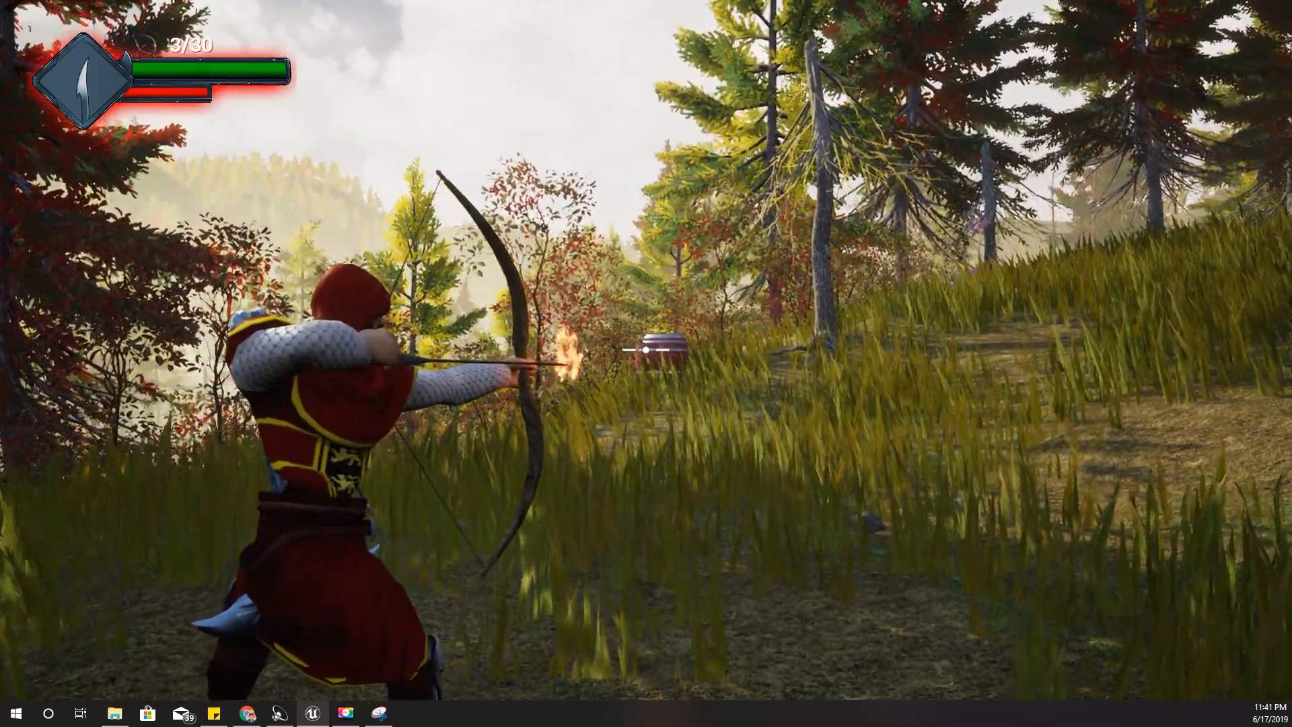
{"action": "left_click", "coordinate": [646, 350]}
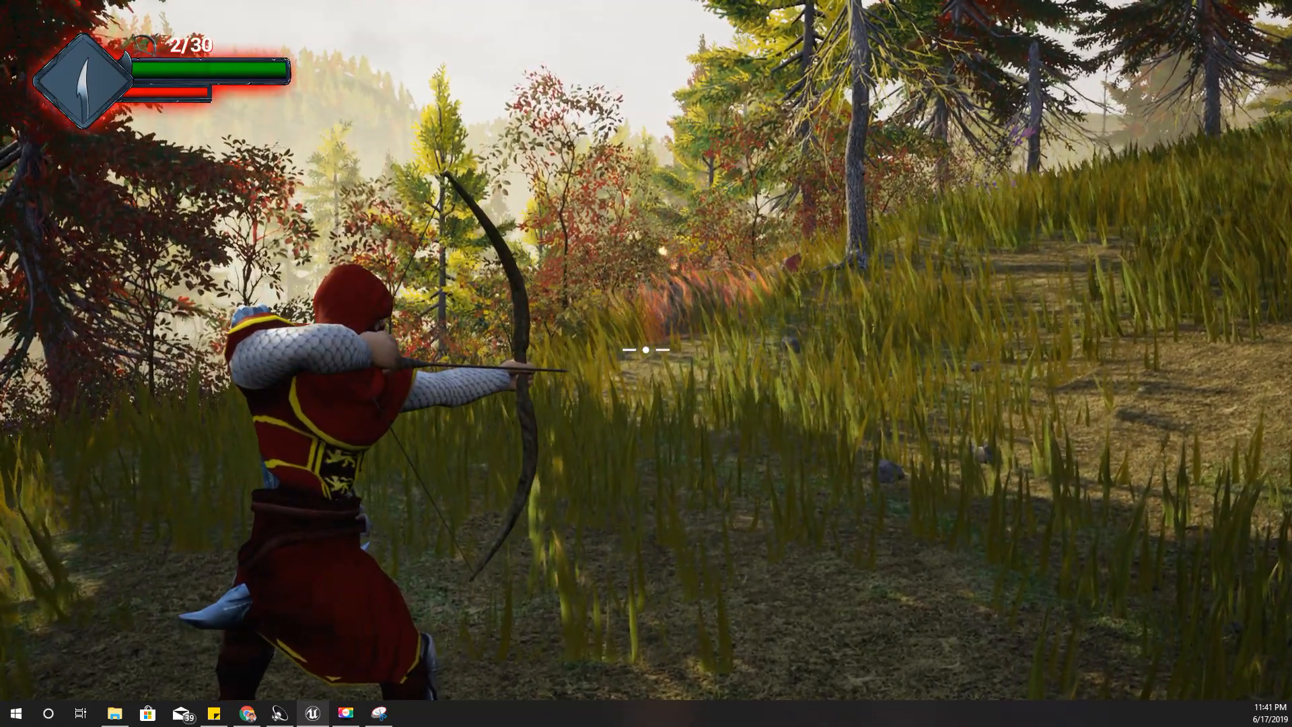
{"action": "key", "text": "Escape"}
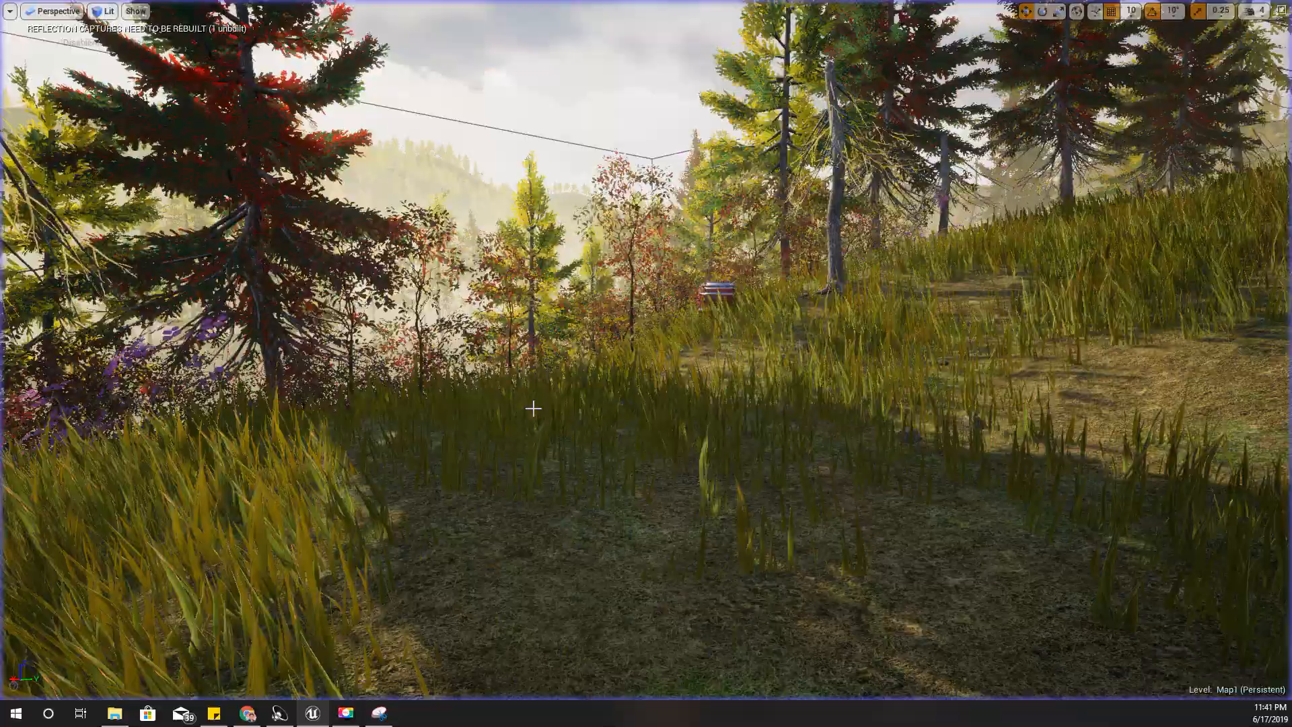
Step: Start another play-test from farther back on the slope, blow up the barrel beside the bushes, and end the session
{"action": "mouse_move", "coordinate": [619, 409]}
{"action": "right_mouse_down"}
{"action": "mouse_move", "coordinate": [625, 425]}
{"action": "mouse_move", "coordinate": [644, 413]}
{"action": "mouse_move", "coordinate": [606, 422]}
{"action": "right_mouse_up"}
{"action": "key", "text": "e"}
{"action": "key", "text": "s"}
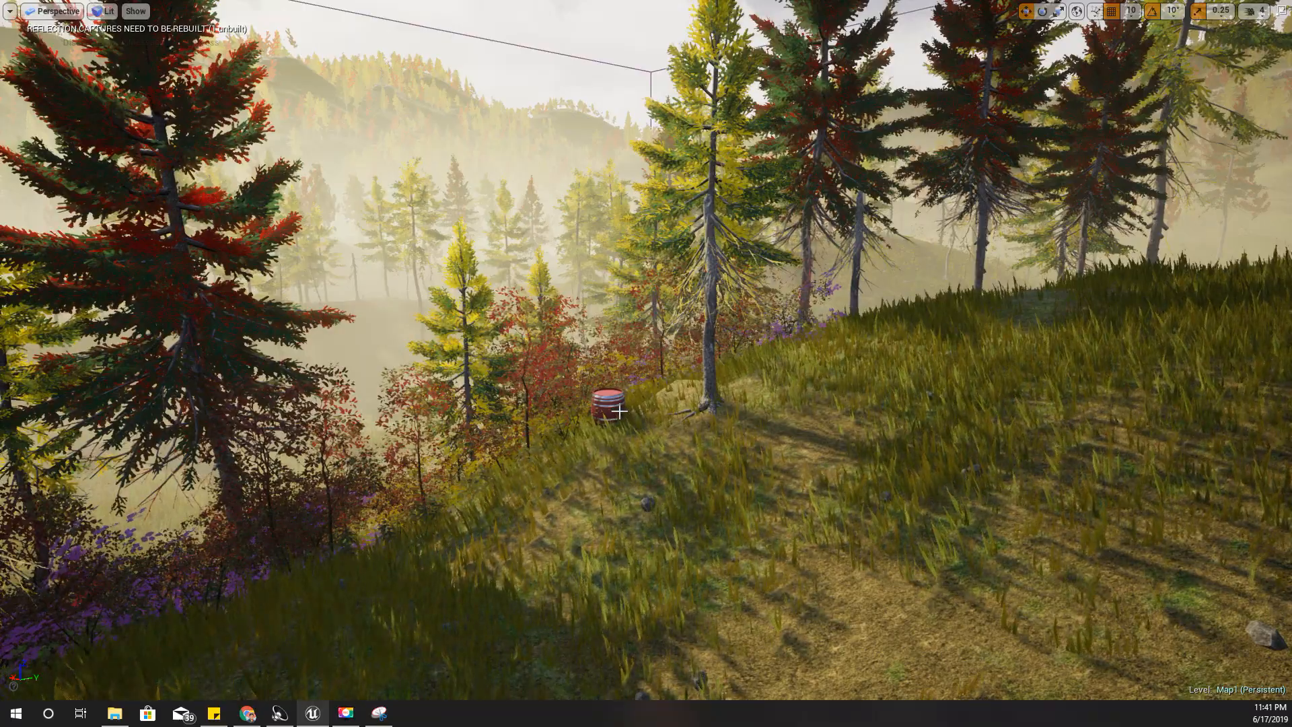
{"action": "key", "text": "alt+p"}
{"action": "key", "text": "w"}
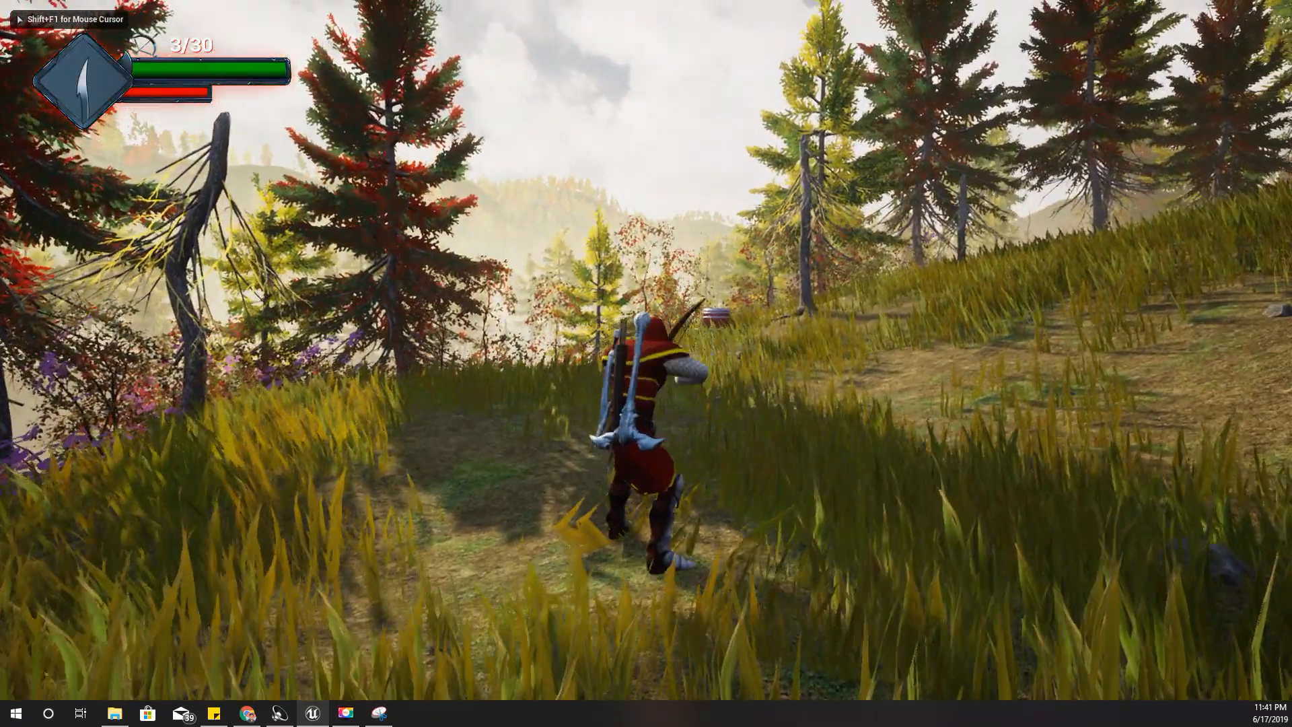
{"action": "mouse_move", "coordinate": [645, 350]}
{"action": "right_mouse_down"}
{"action": "mouse_move", "coordinate": [633, 303]}
{"action": "mouse_move", "coordinate": [633, 417]}
{"action": "right_mouse_up"}
{"action": "left_click", "coordinate": [646, 350]}
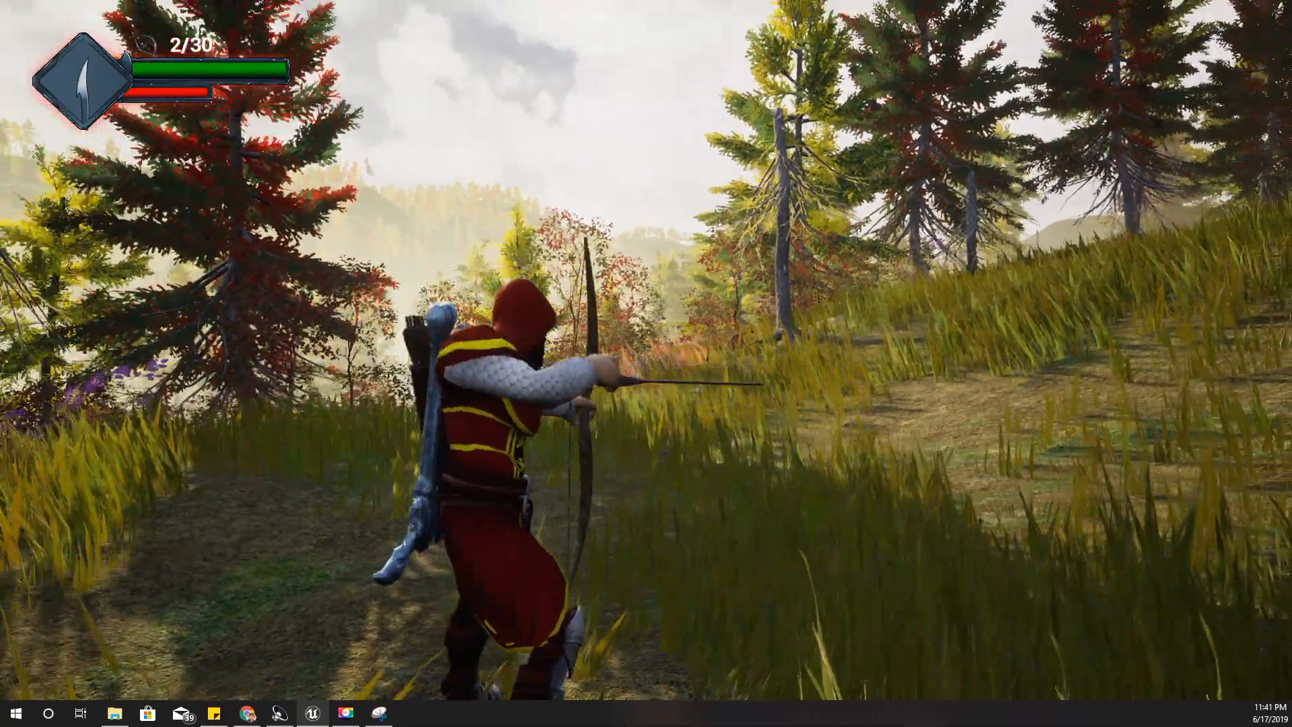
{"action": "key", "text": "Escape"}
Step: Examine the barrel and the surrounding bushes from close range in the viewport, selecting the barrel
{"action": "key", "text": "w"}
{"action": "key", "text": "s"}
{"action": "right_click_drag", "start_coordinate": [592, 362], "coordinate": [518, 397]}
{"action": "key", "text": "d"}
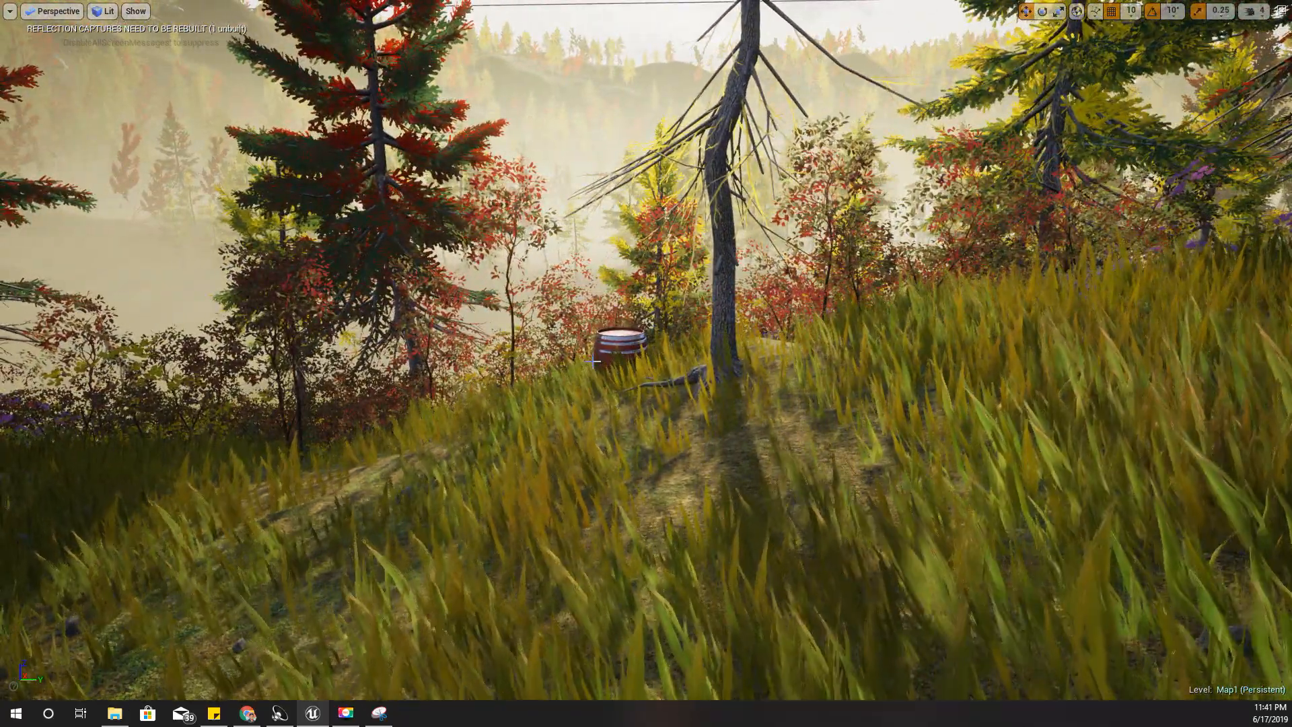
{"action": "mouse_move", "coordinate": [592, 361]}
{"action": "right_mouse_down"}
{"action": "mouse_move", "coordinate": [606, 360]}
{"action": "mouse_move", "coordinate": [578, 371]}
{"action": "right_mouse_up"}
{"action": "key", "text": "a"}
{"action": "key", "text": "w"}
{"action": "key", "text": "s"}
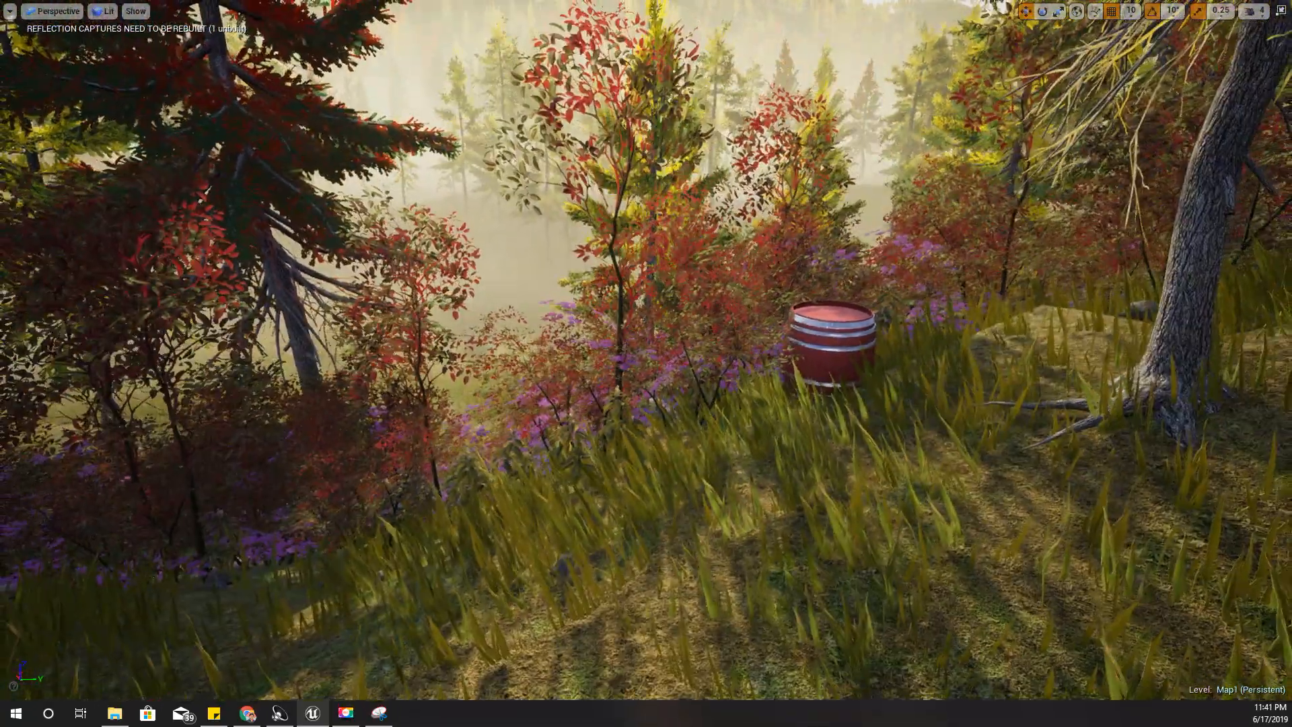
{"action": "left_click", "coordinate": [818, 355]}
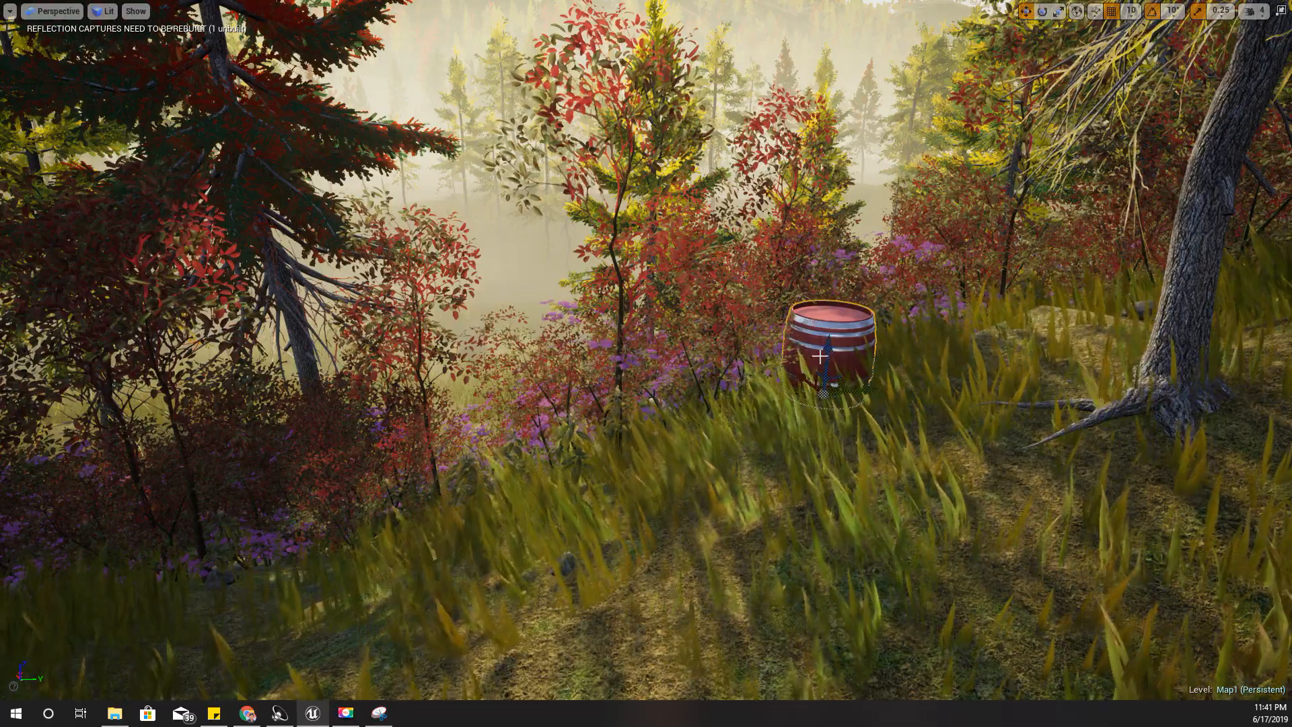
{"action": "key", "text": "s"}
{"action": "right_click_drag", "start_coordinate": [855, 383], "coordinate": [803, 407]}
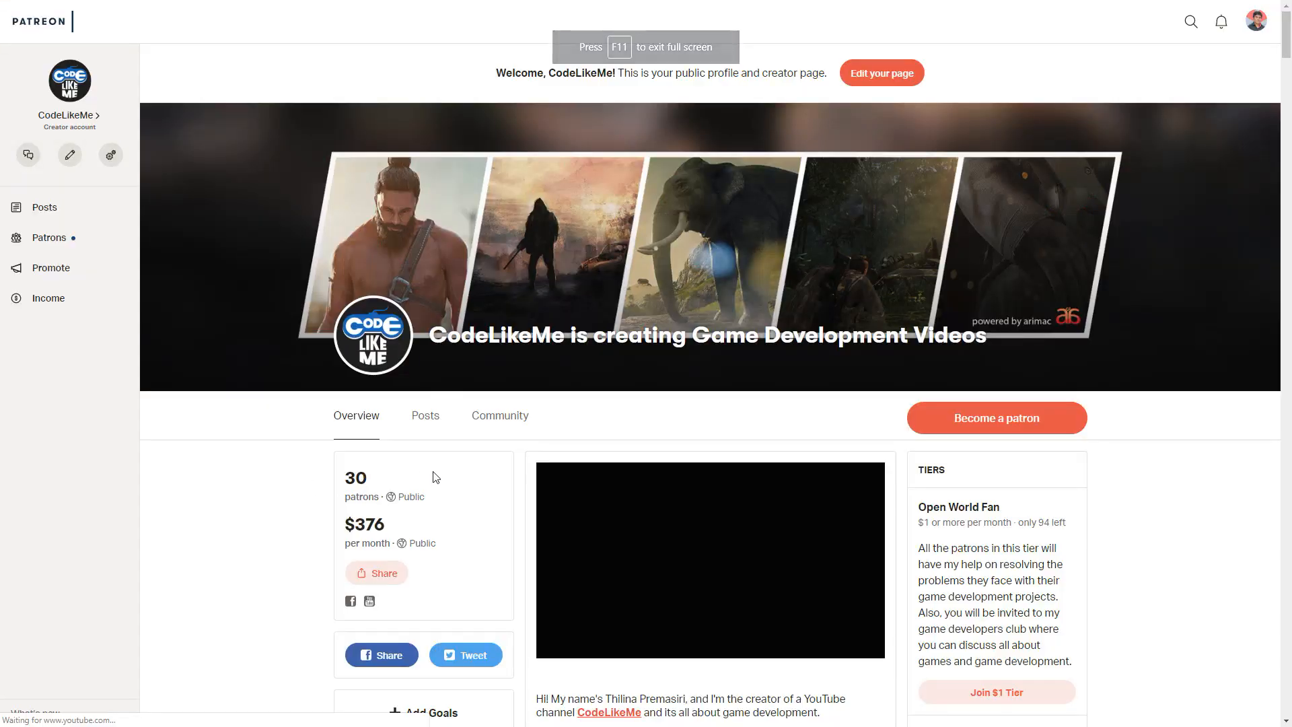
Step: Switch to the CodeLikeMe creator page on Patreon and view its overview, tiers and featured tags
{"action": "scroll", "coordinate": [471, 473], "scroll_direction": "down", "scroll_amount": 4}
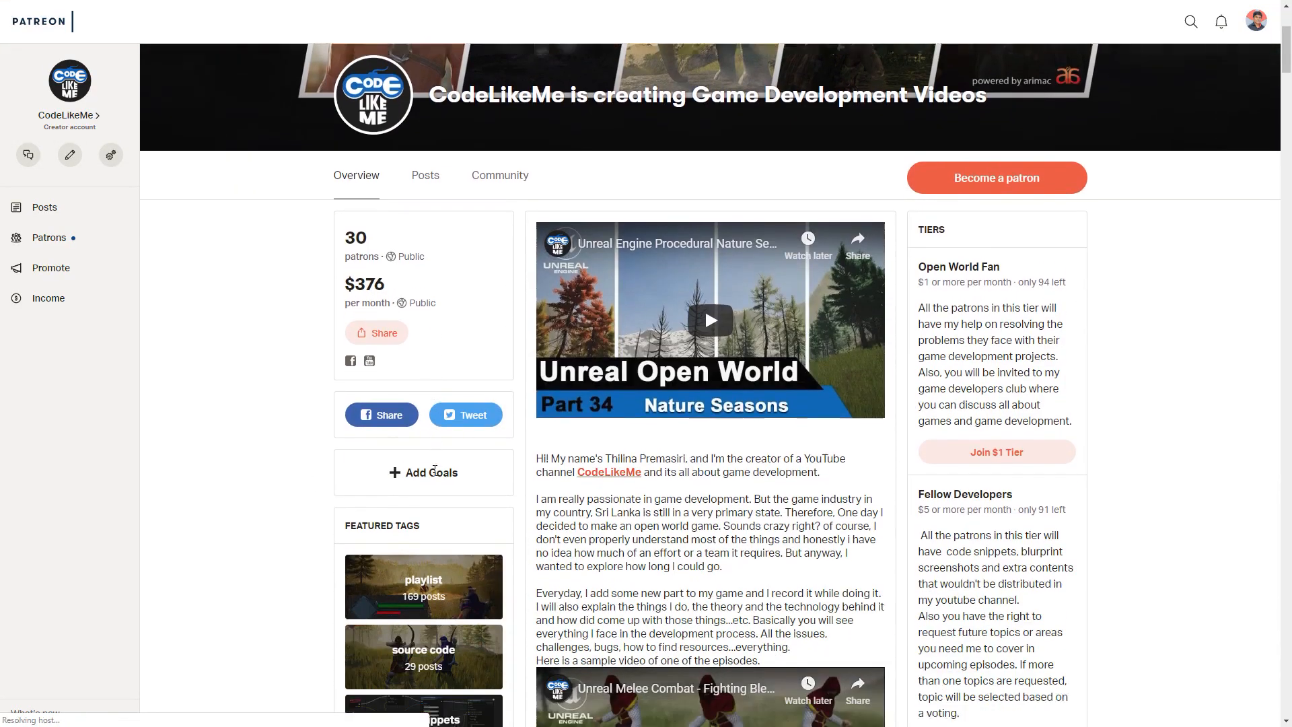
Step: Filter the creator's posts by the featured tag "source code" and view the Project Files Update - Bow and Arrow 2 post
{"action": "scroll", "coordinate": [434, 470], "scroll_direction": "down", "scroll_amount": 3}
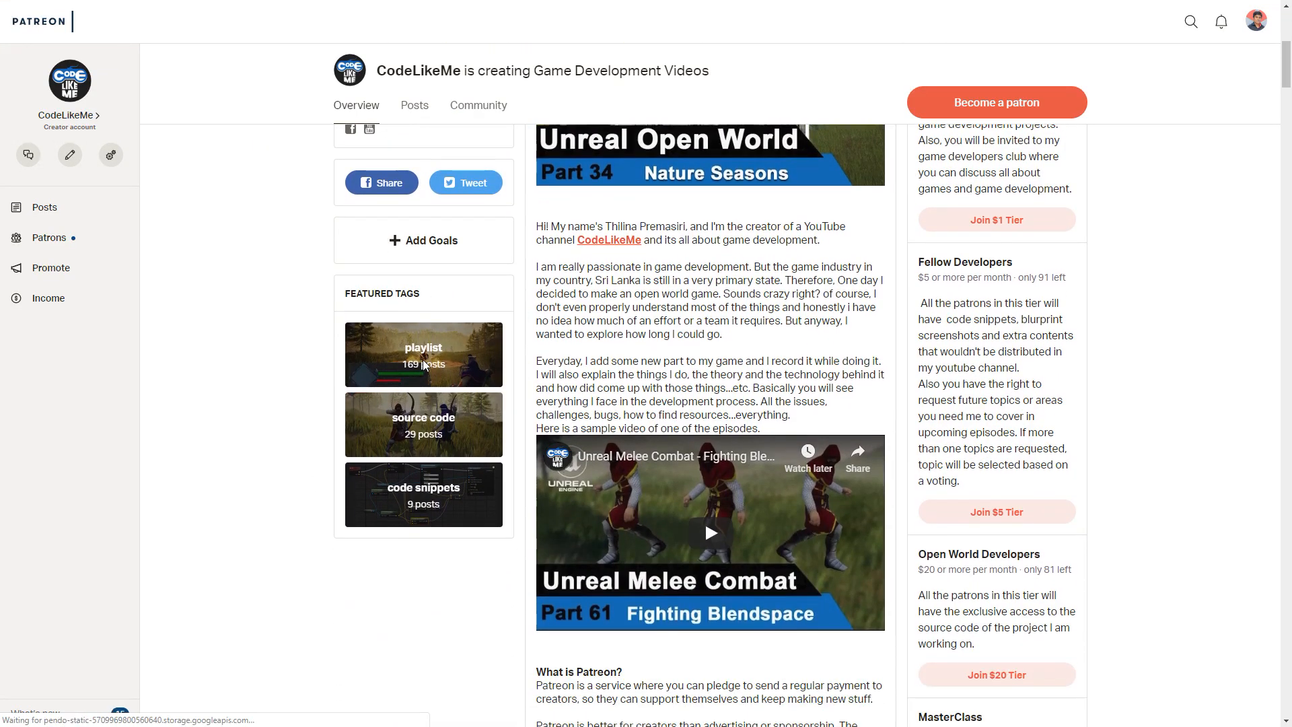
{"action": "left_click", "coordinate": [406, 460]}
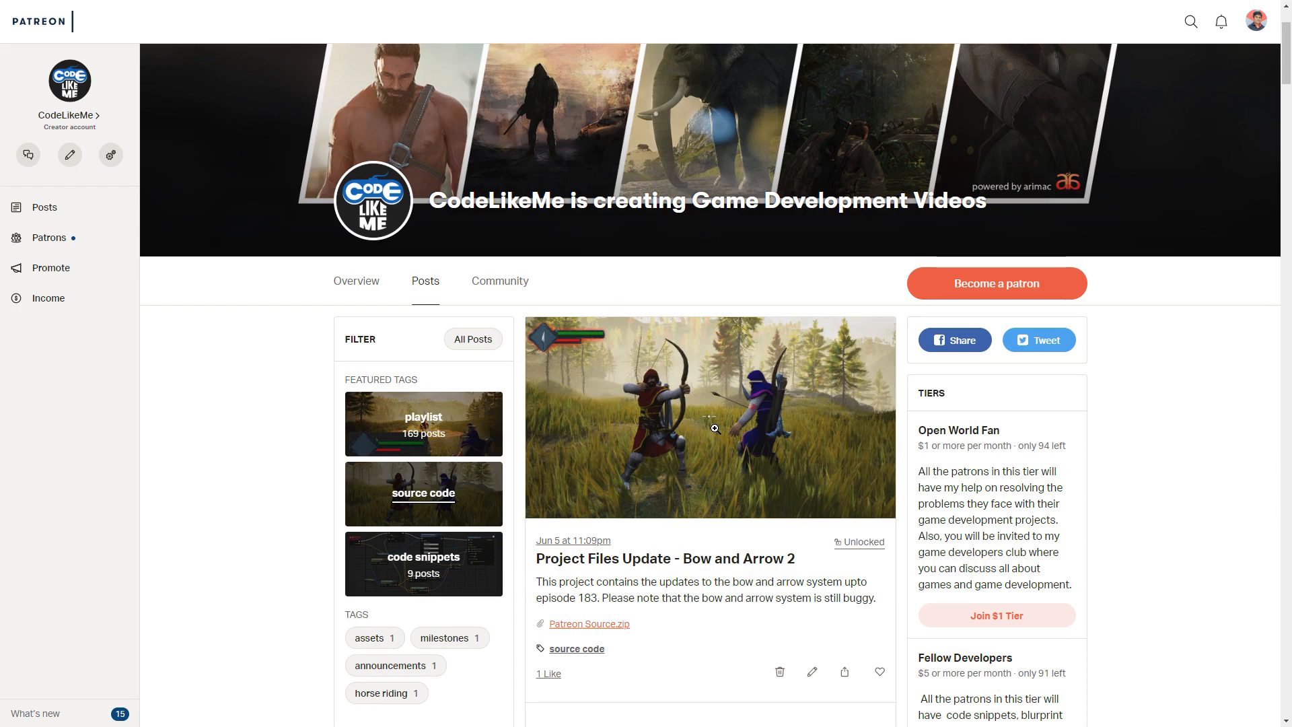
{"action": "scroll", "coordinate": [715, 428], "scroll_direction": "down", "scroll_amount": 5}
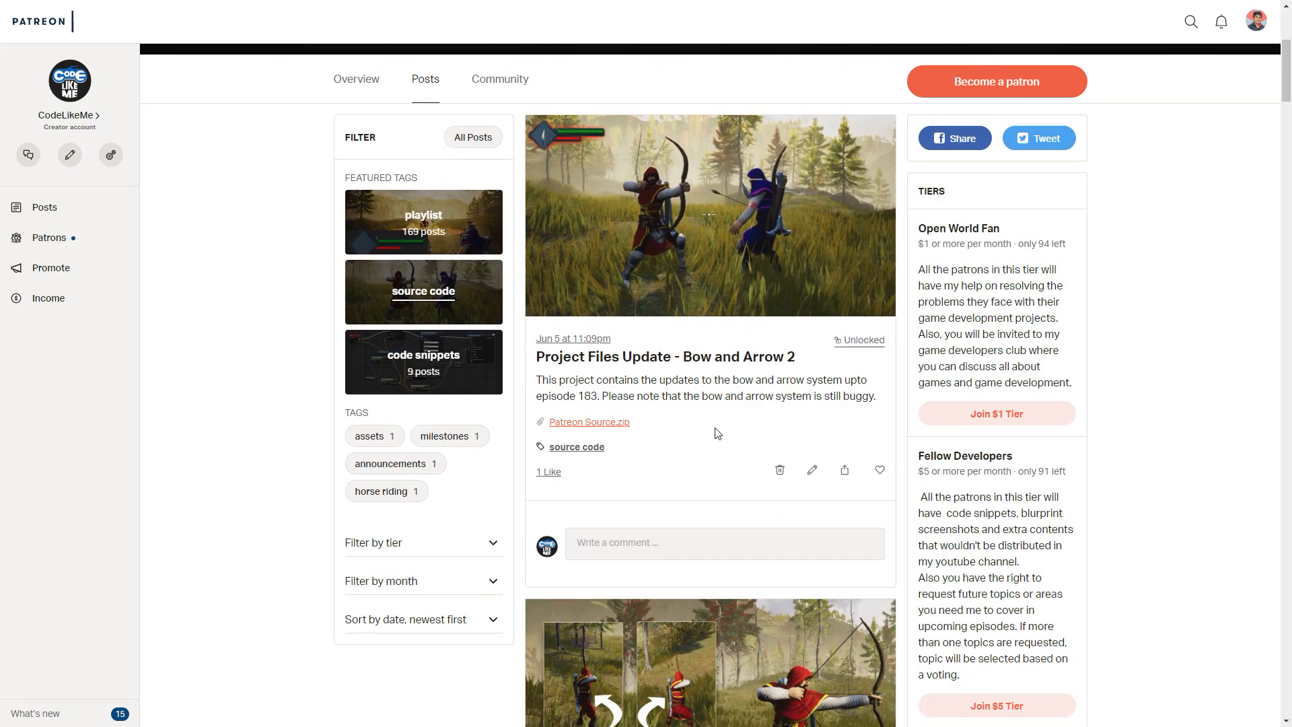
{"action": "scroll", "coordinate": [714, 433], "scroll_direction": "up", "scroll_amount": 4}
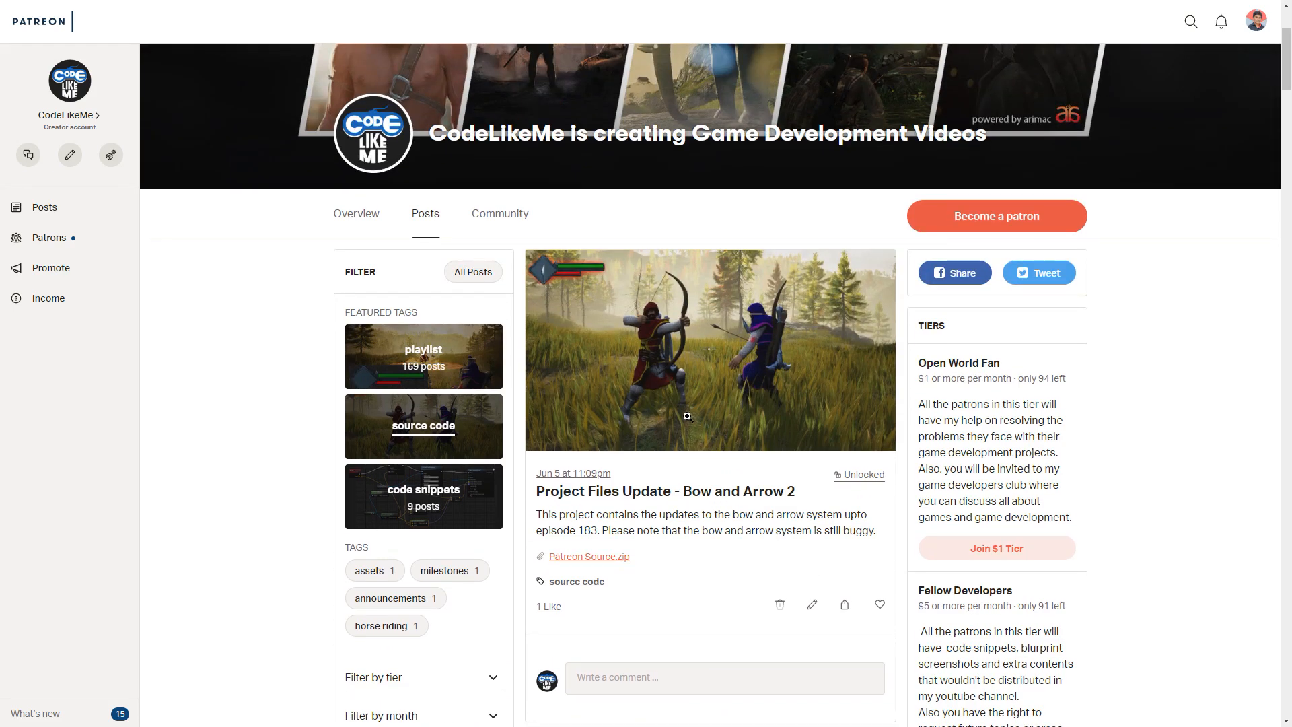
{"action": "scroll", "coordinate": [663, 484], "scroll_direction": "down", "scroll_amount": 5}
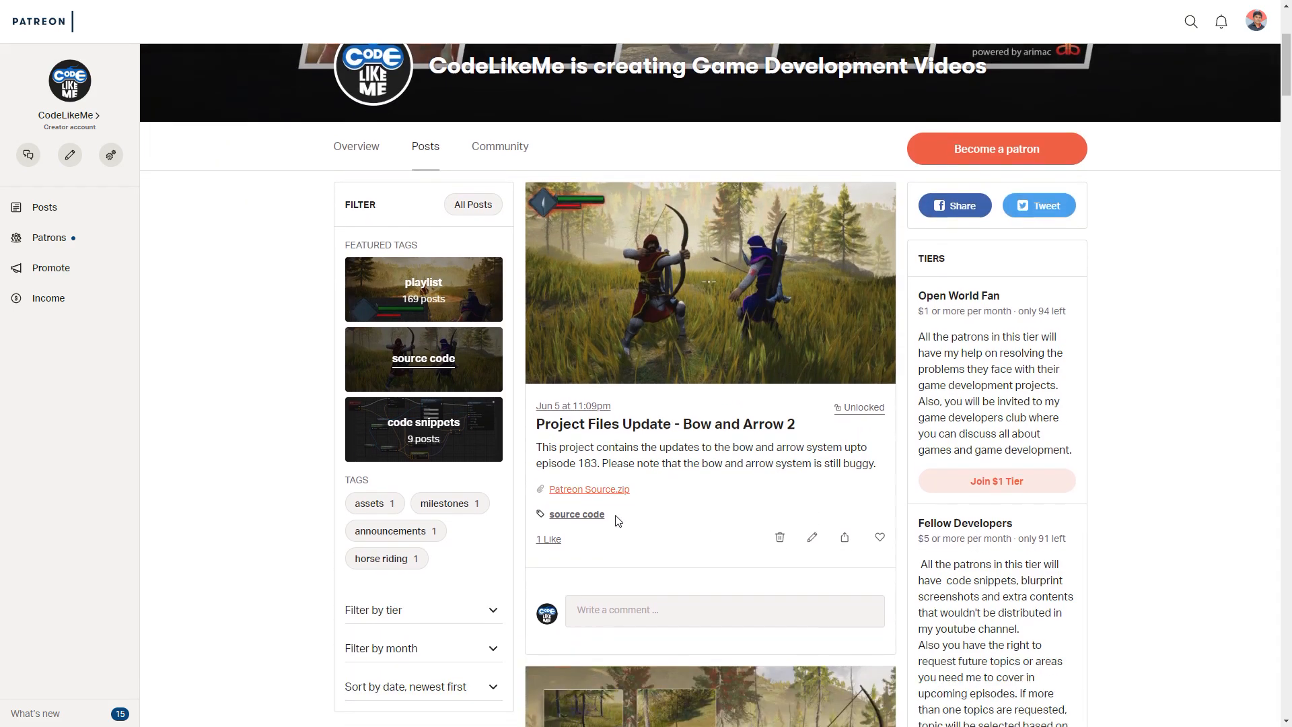
{"action": "scroll", "coordinate": [615, 513], "scroll_direction": "up", "scroll_amount": 4}
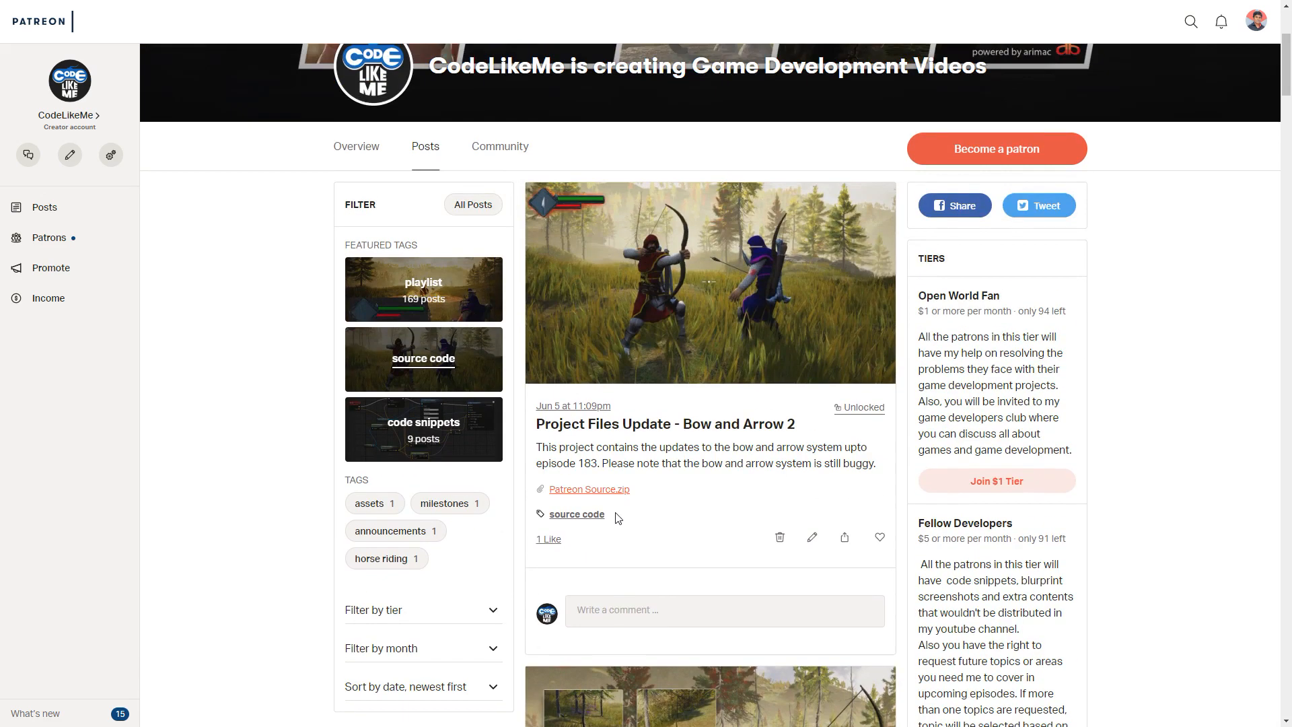